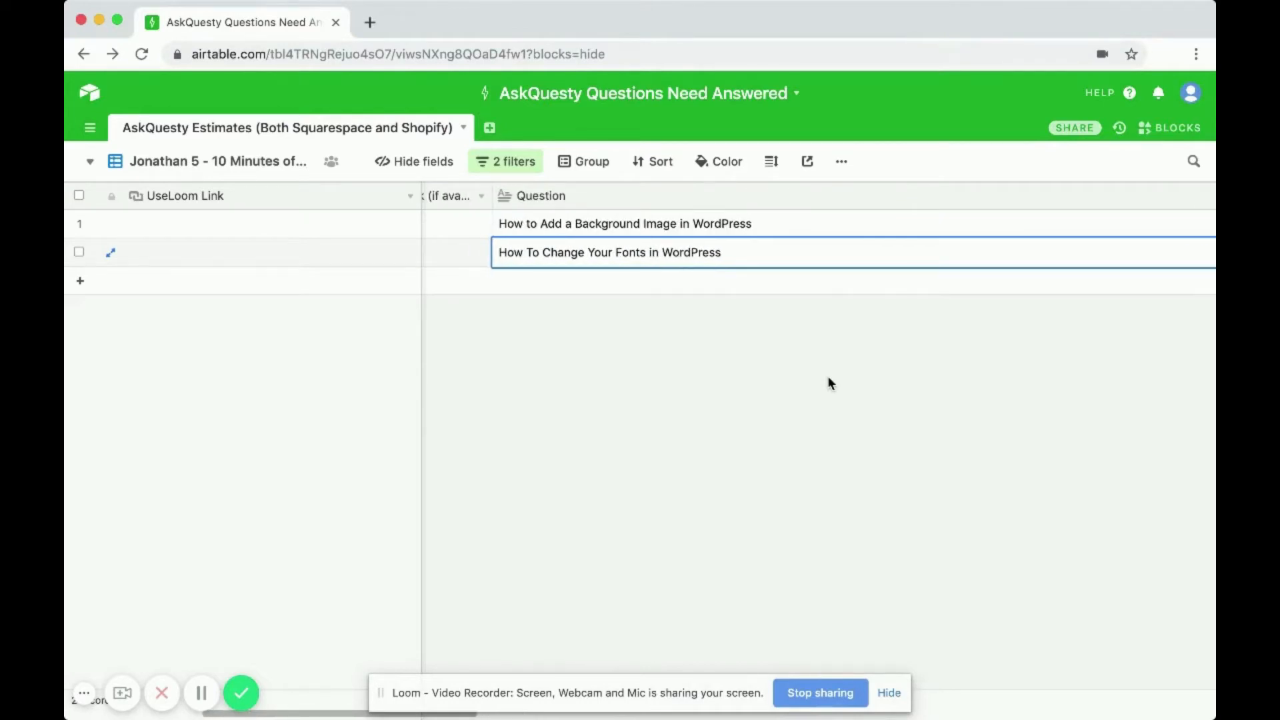
Open the personal WordPress site's home page in a new browser tab and inspect the font of its Home heading
click(370, 22)
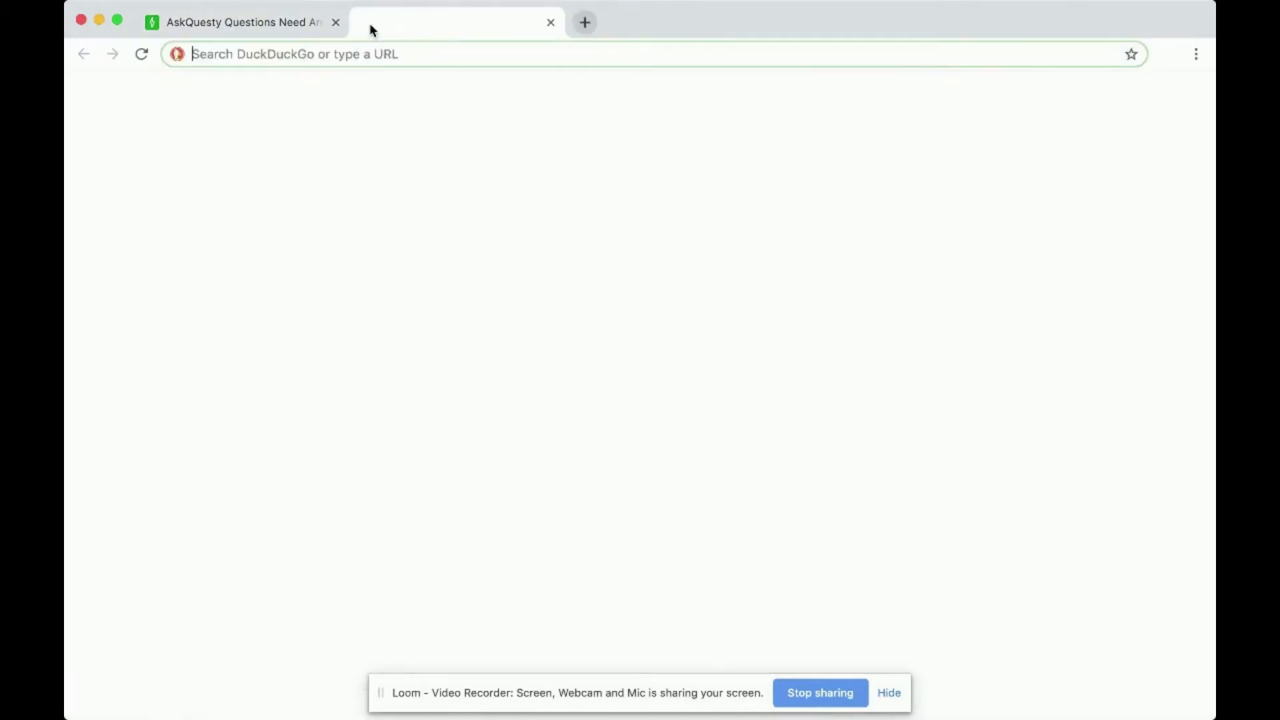
text(li)
key(Return)
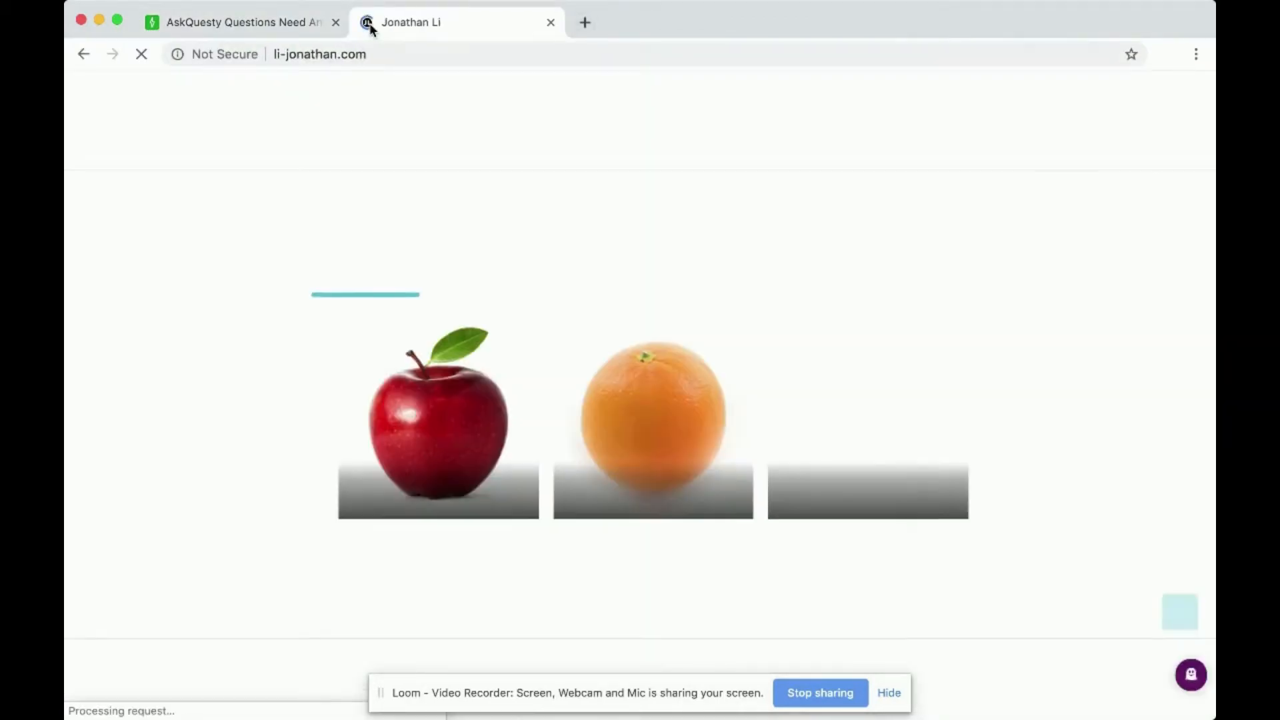
scroll(549, 230, down, 2)
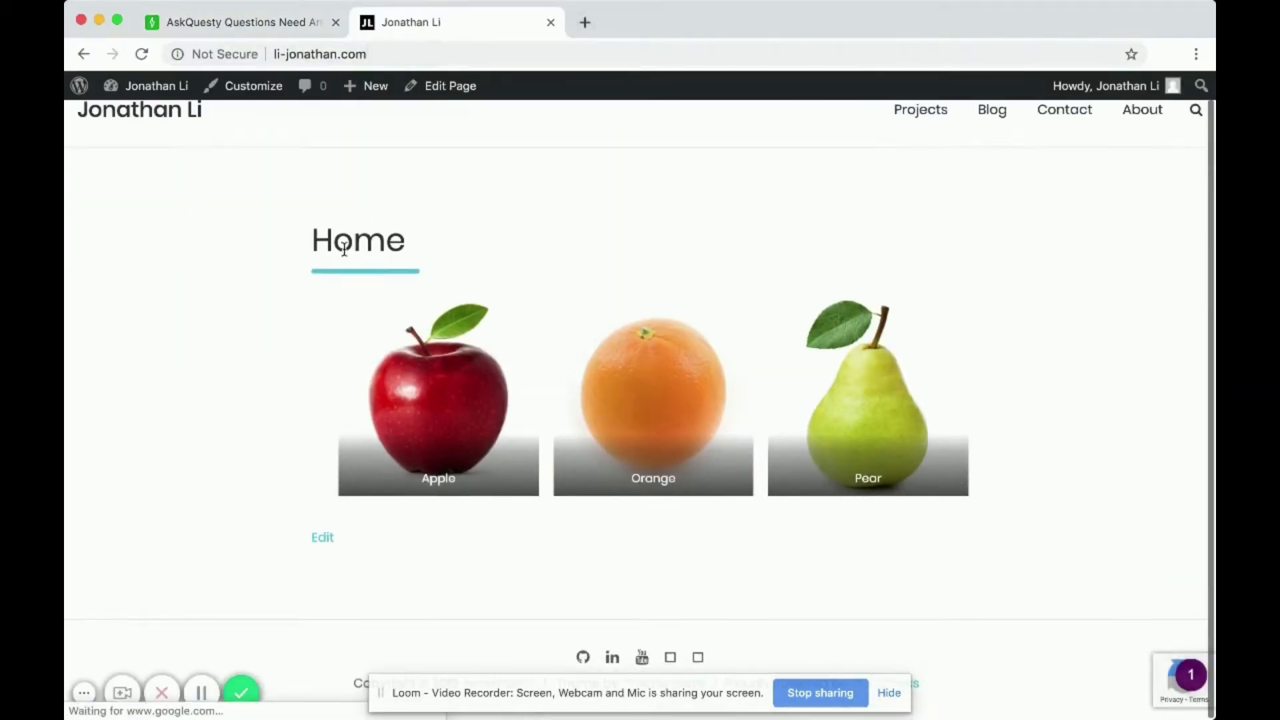
scroll(366, 306, up, 2)
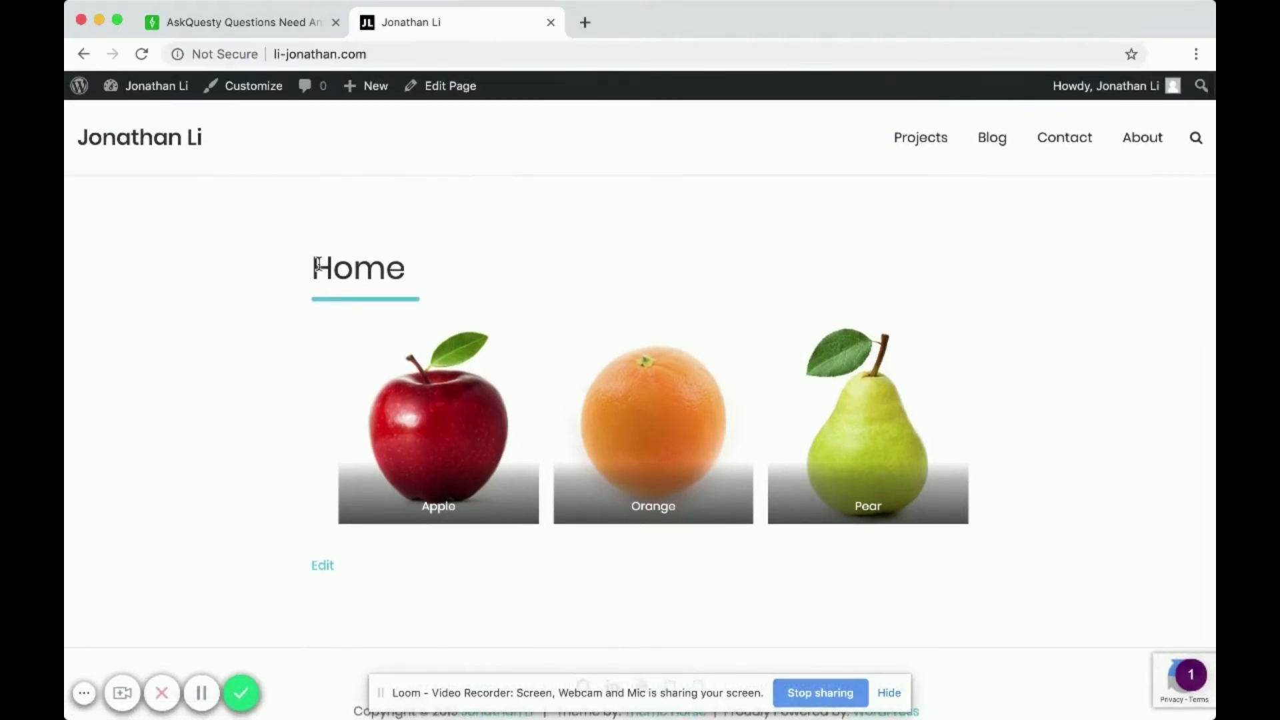
drag(313, 264, 404, 265)
click(458, 275)
Go to the site's admin dashboard and open the Themes page to review the installed themes
mouse_move(153, 94)
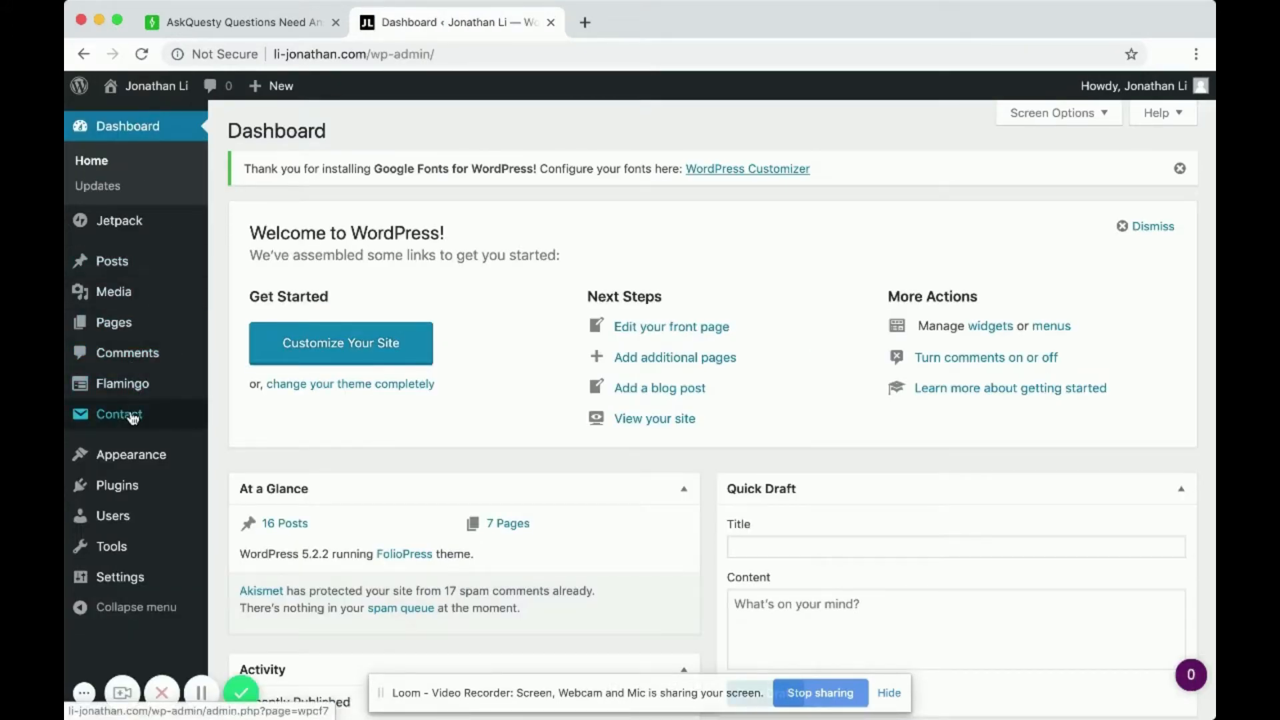
mouse_move(126, 461)
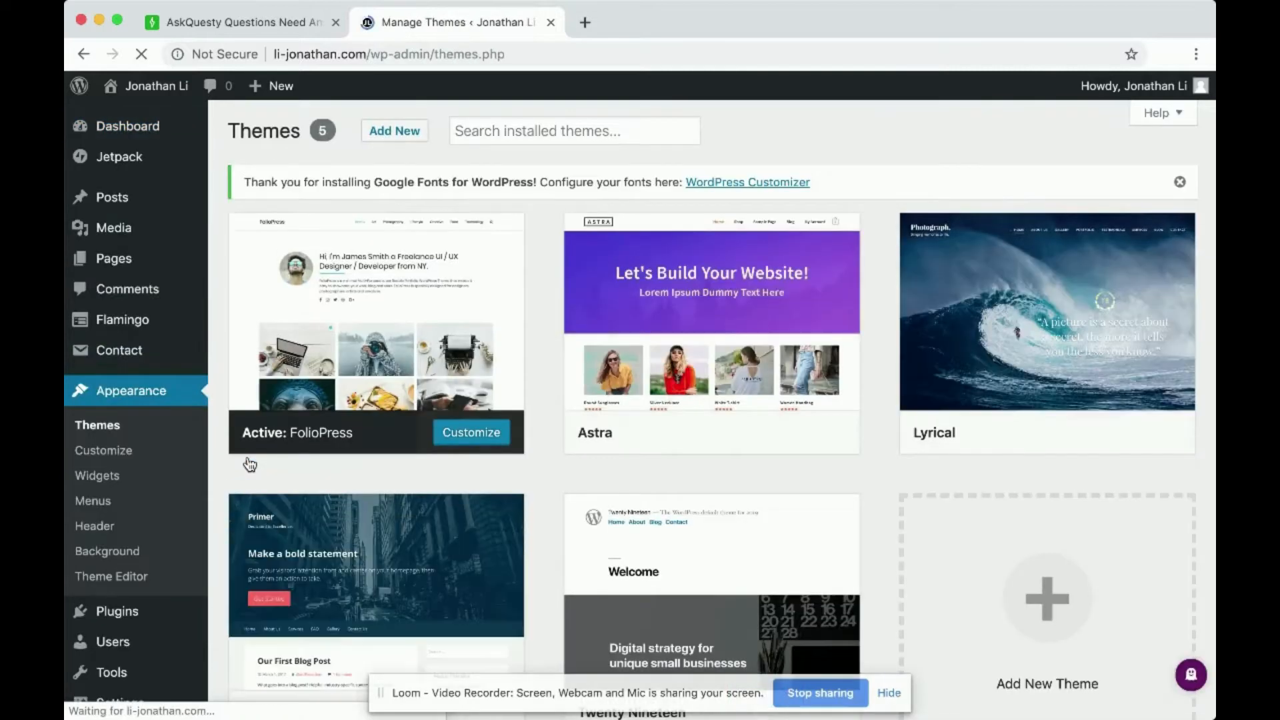
mouse_move(435, 356)
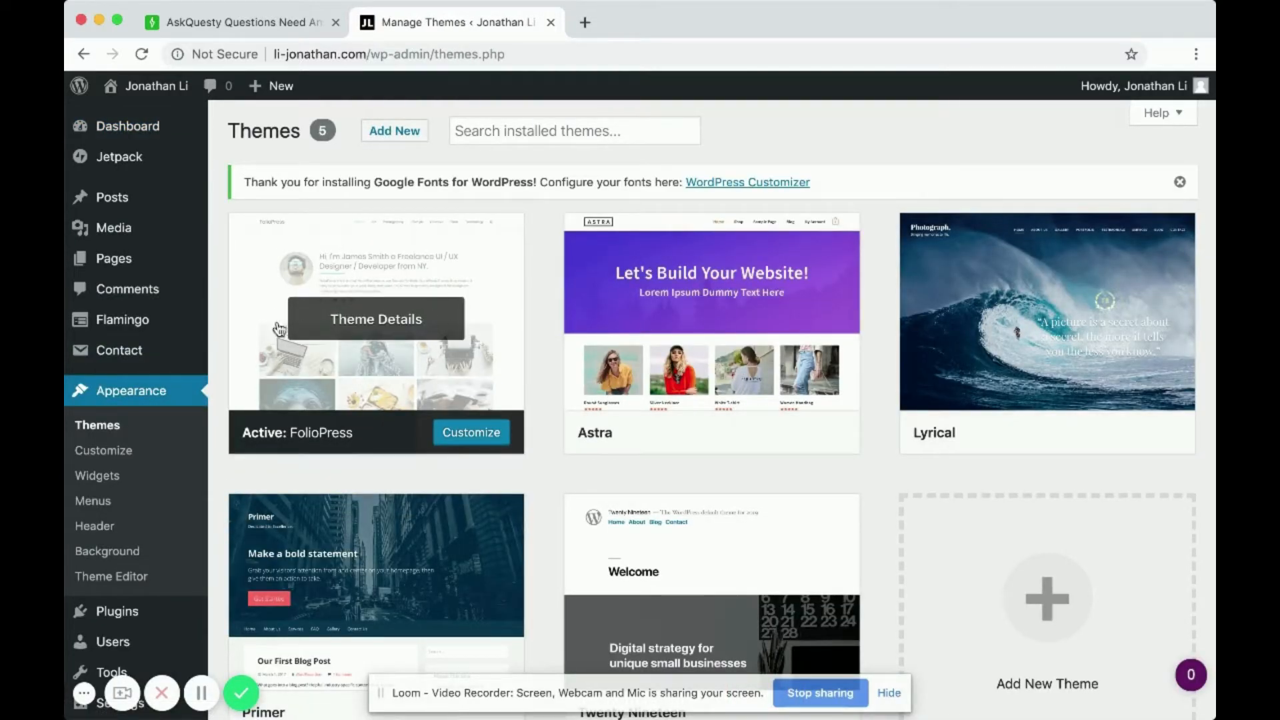
scroll(367, 315, down, 3)
scroll(360, 306, up, 2)
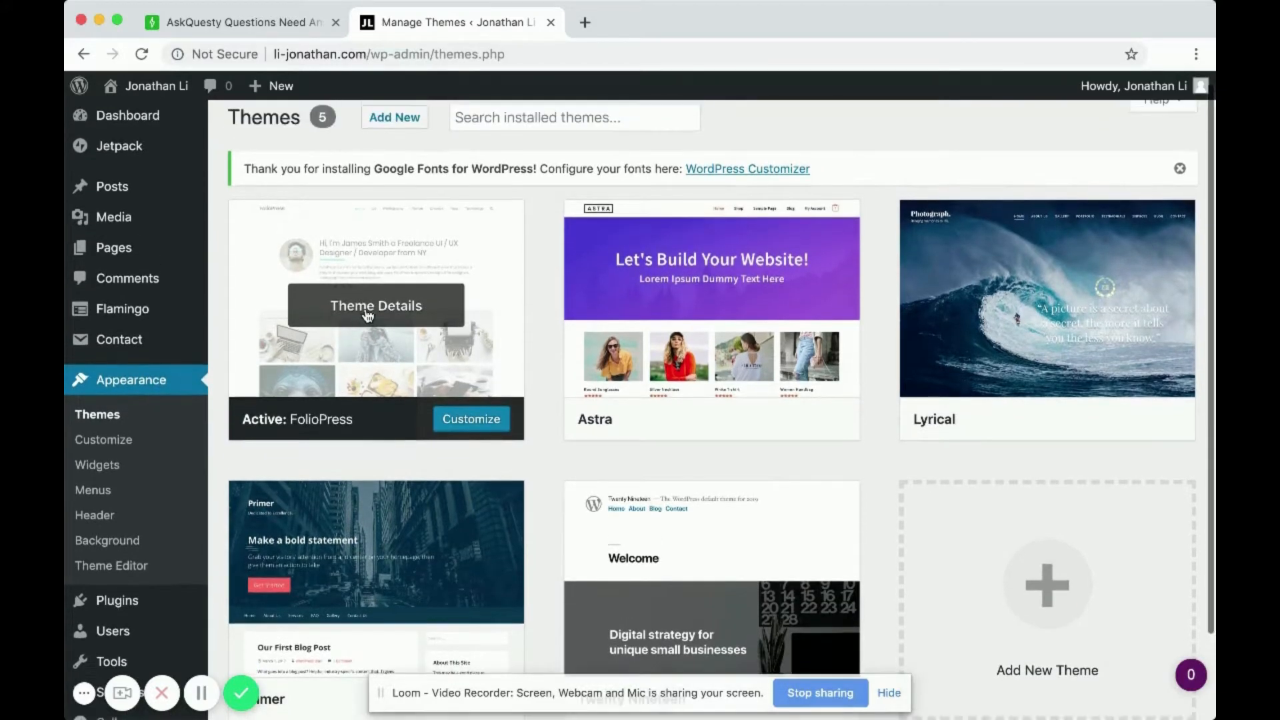
mouse_move(658, 436)
scroll(659, 436, down, 2)
scroll(659, 436, up, 1)
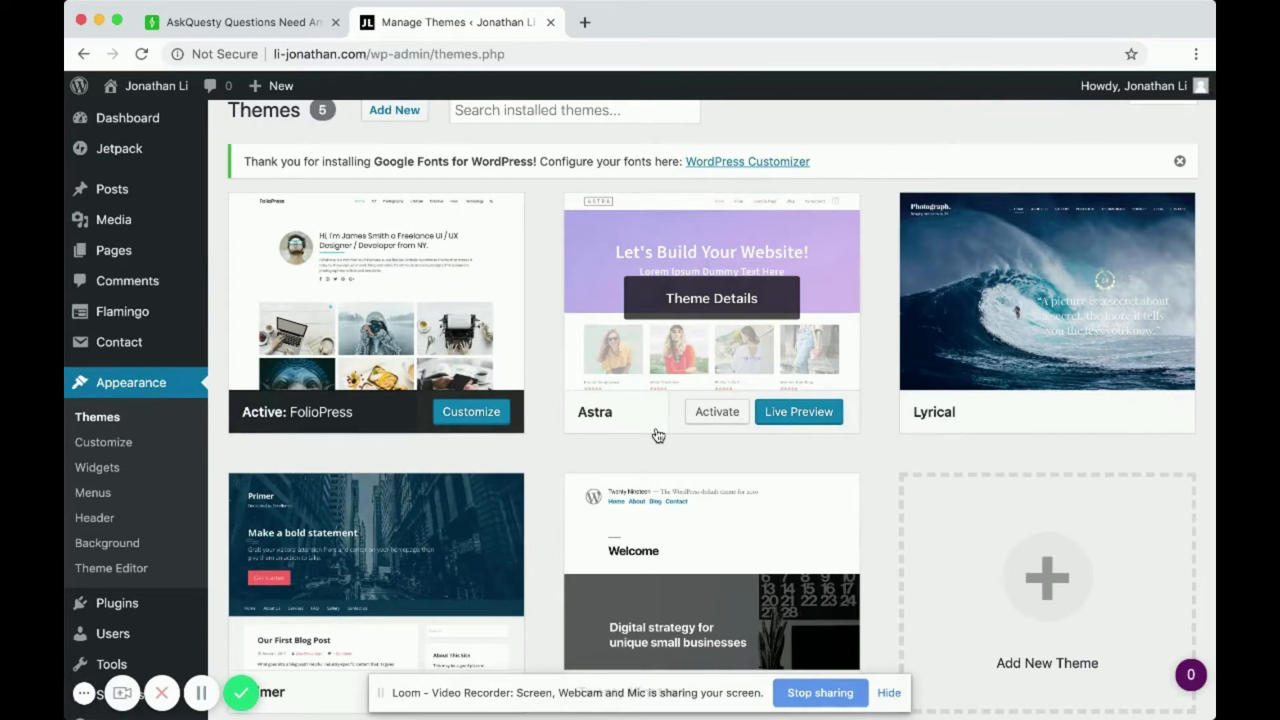
scroll(643, 378, down, 1)
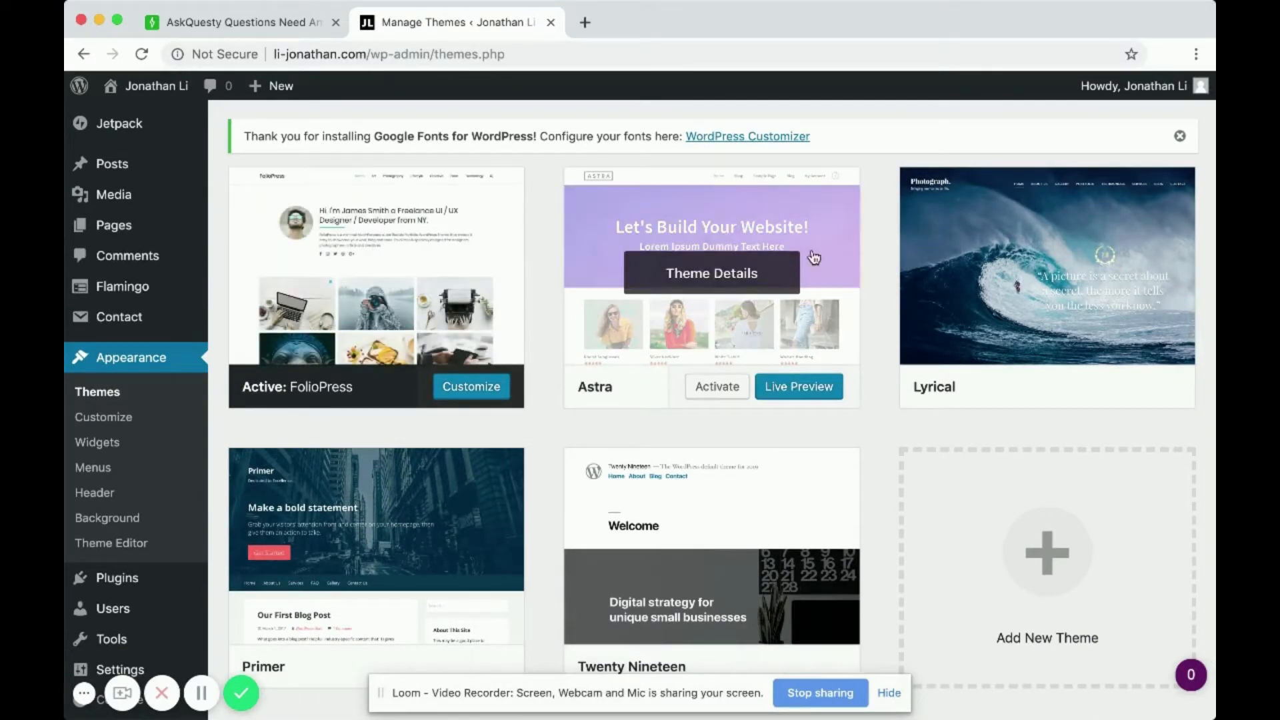
Open a live preview of the Astra theme and go to its Base Typography settings
click(795, 386)
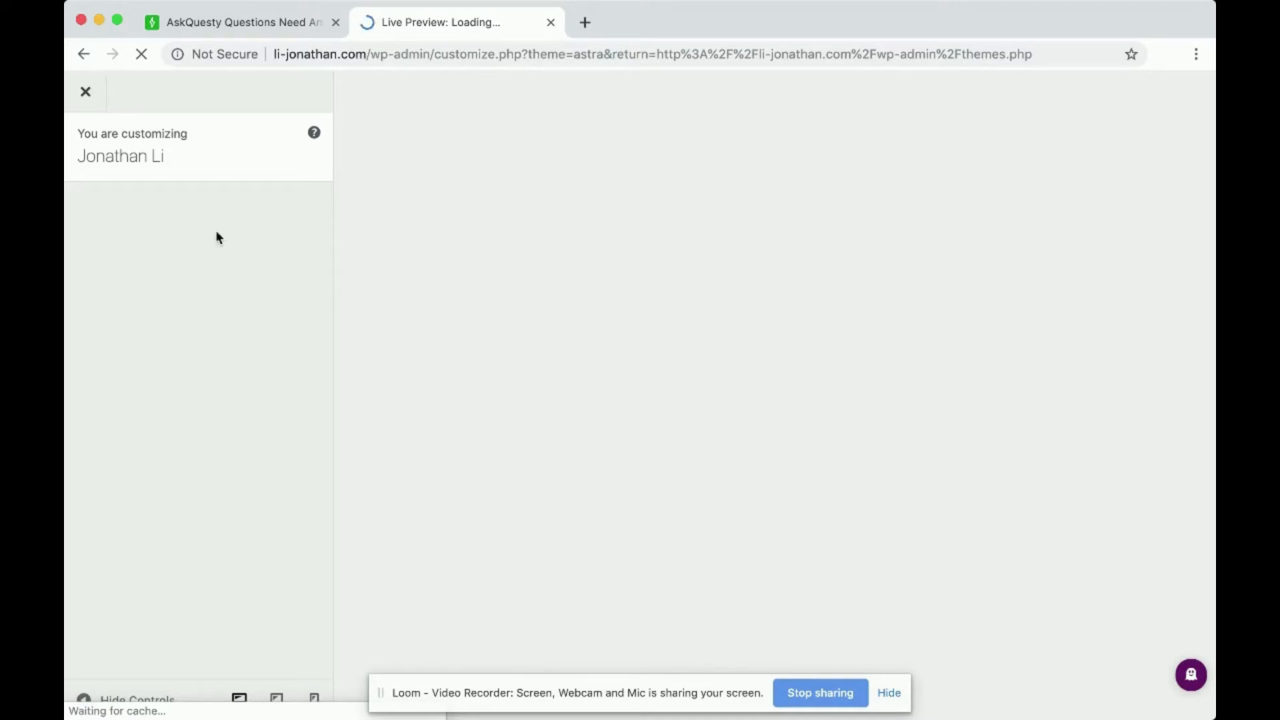
scroll(237, 344, down, 1)
scroll(233, 342, down, 2)
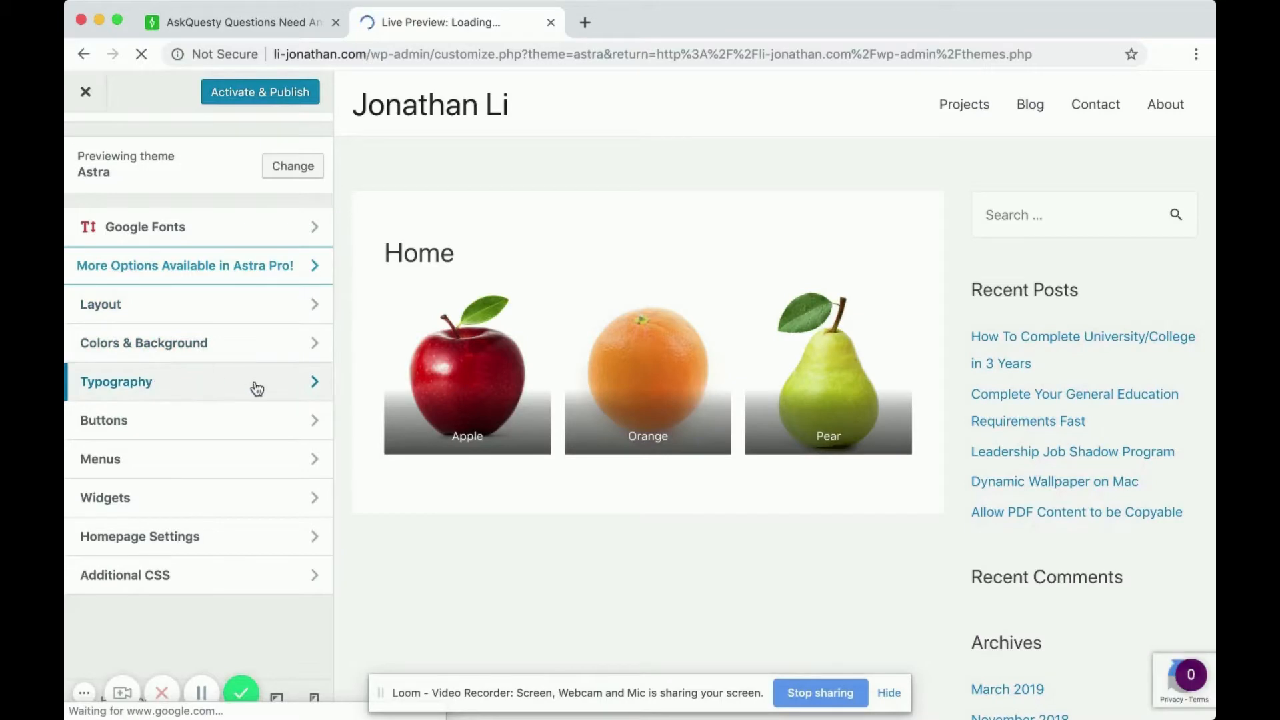
click(253, 386)
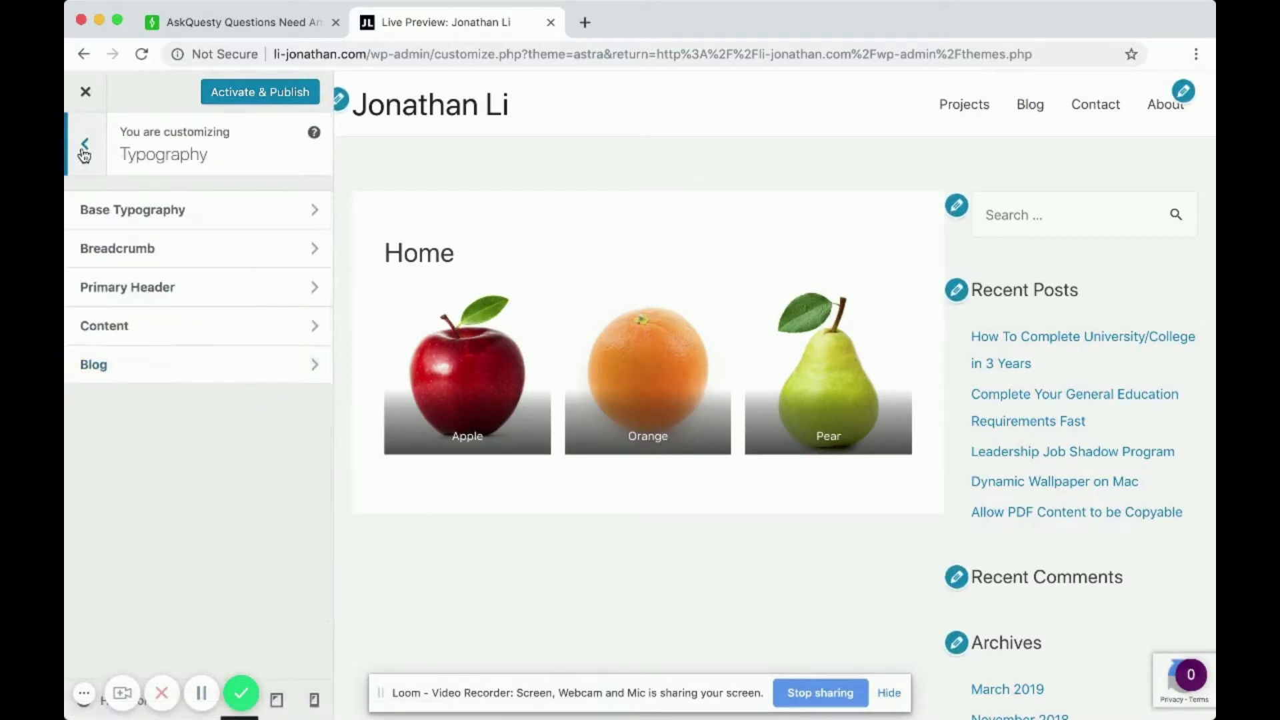
click(84, 148)
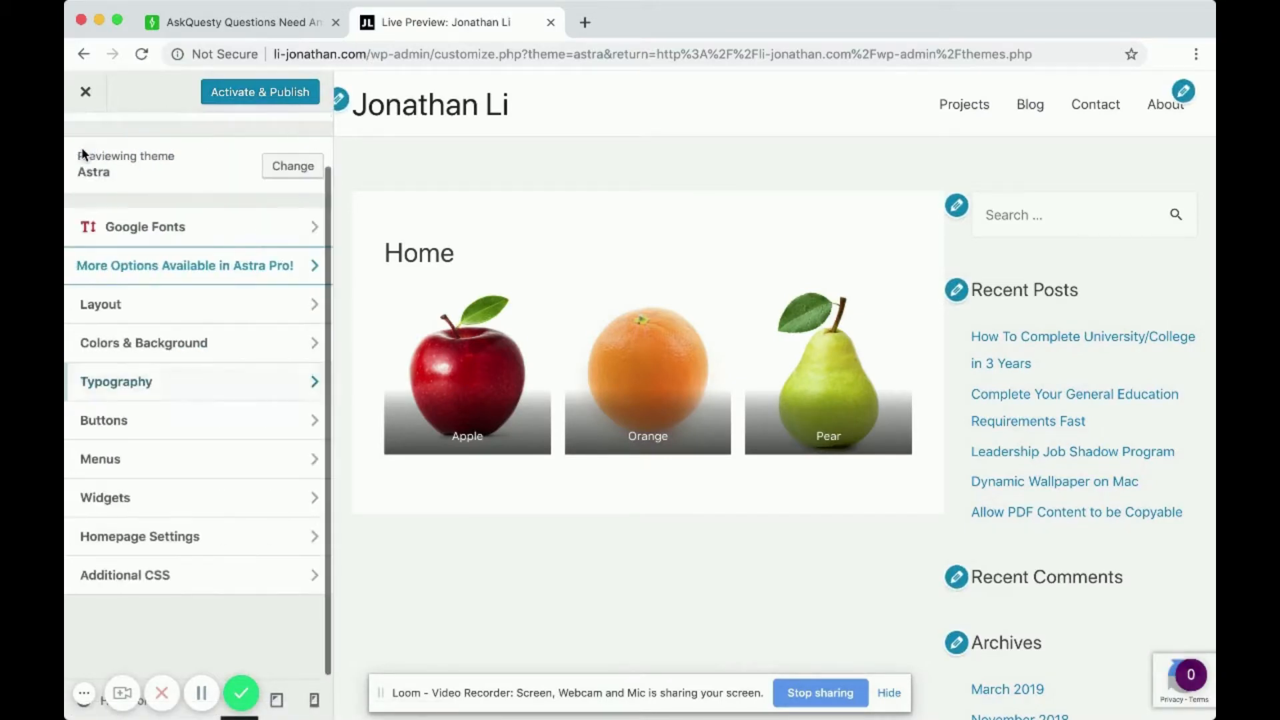
click(291, 398)
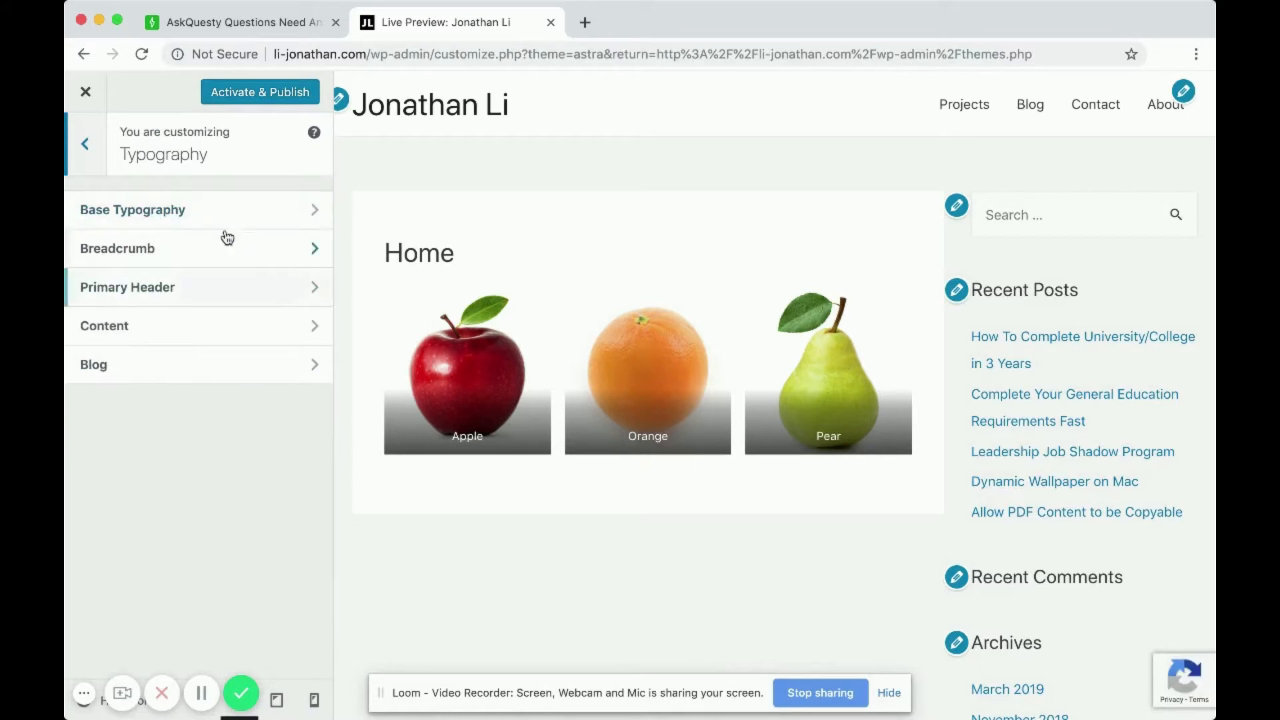
click(264, 219)
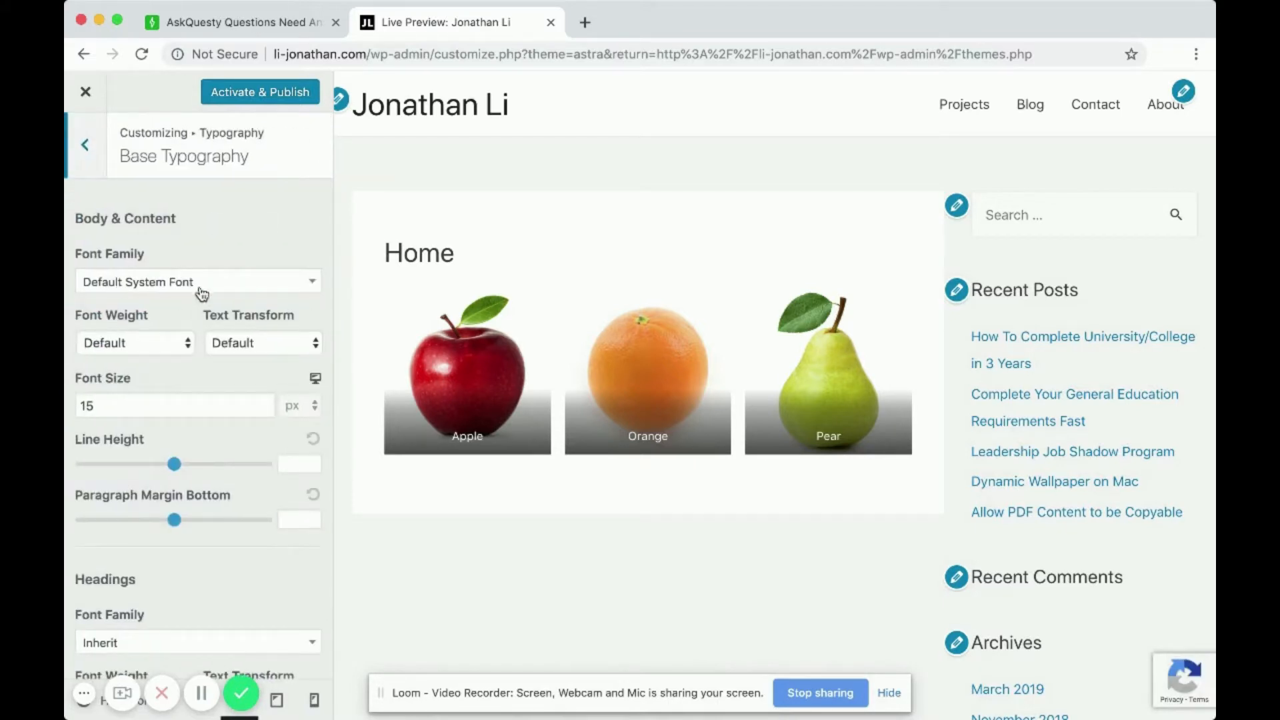
Try the Normal 400 font weight for Astra's body text and restore it to Default
click(179, 344)
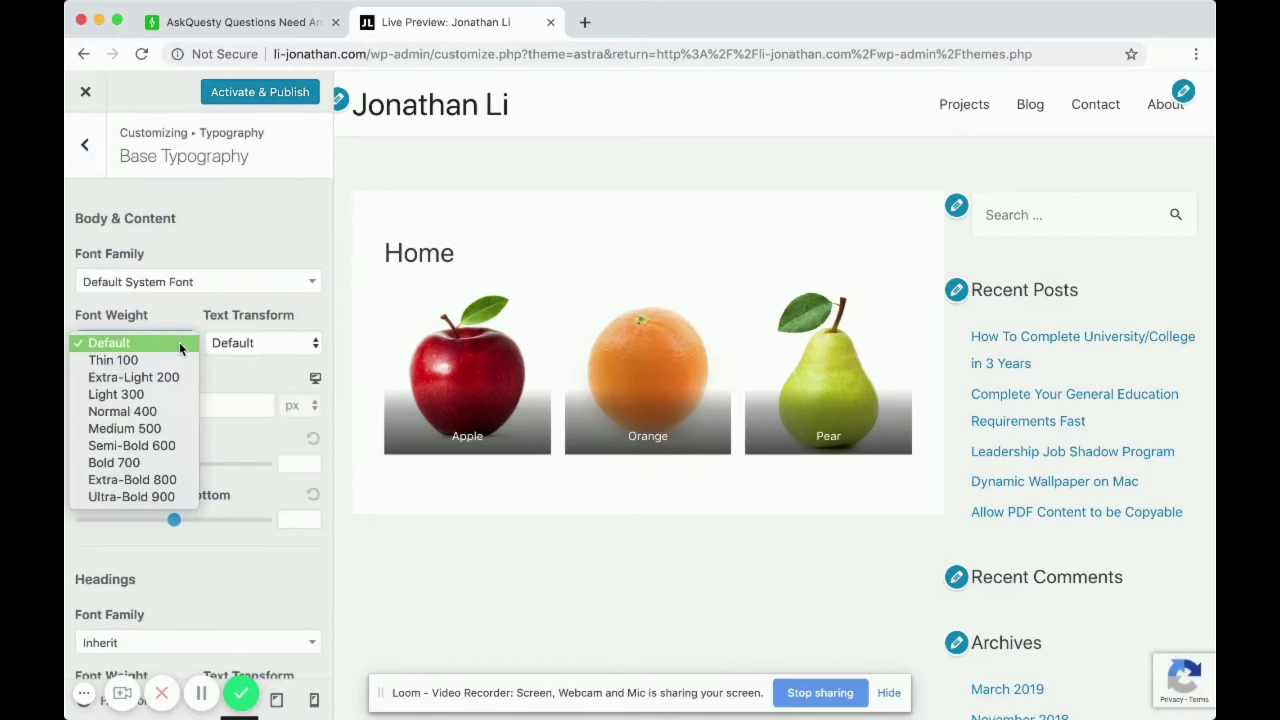
click(182, 342)
click(182, 342)
click(127, 410)
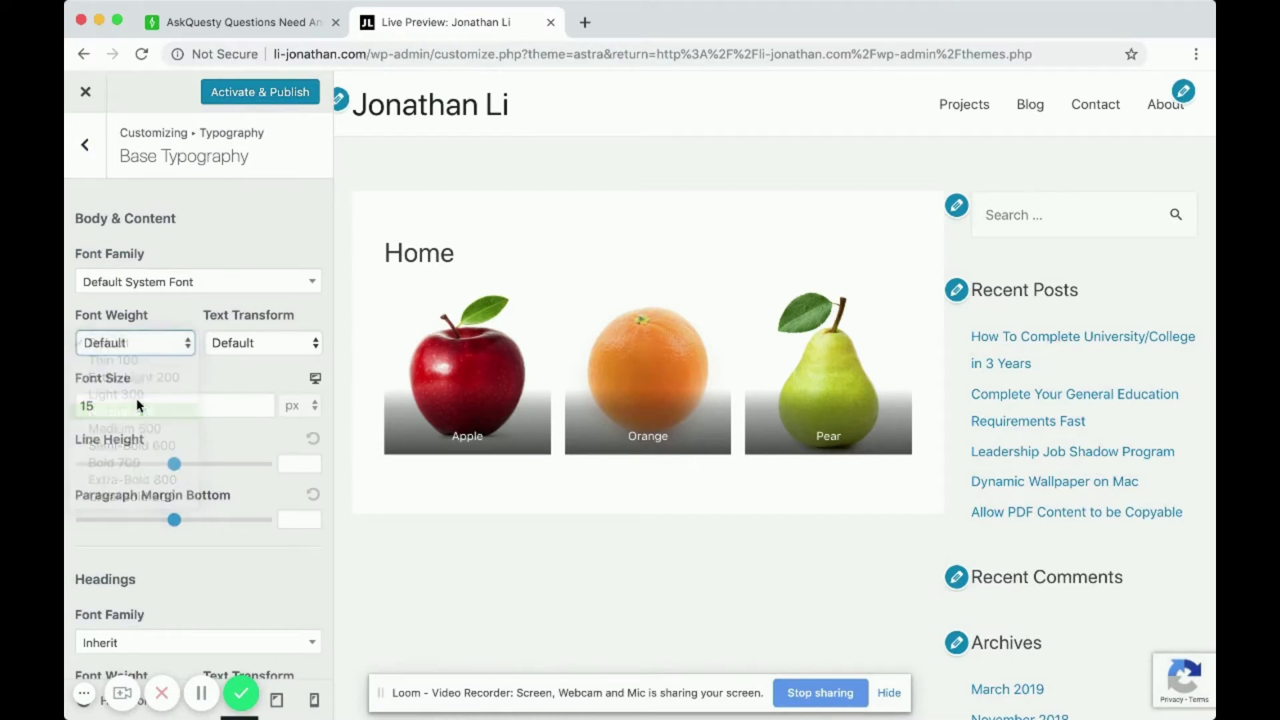
click(160, 348)
click(146, 273)
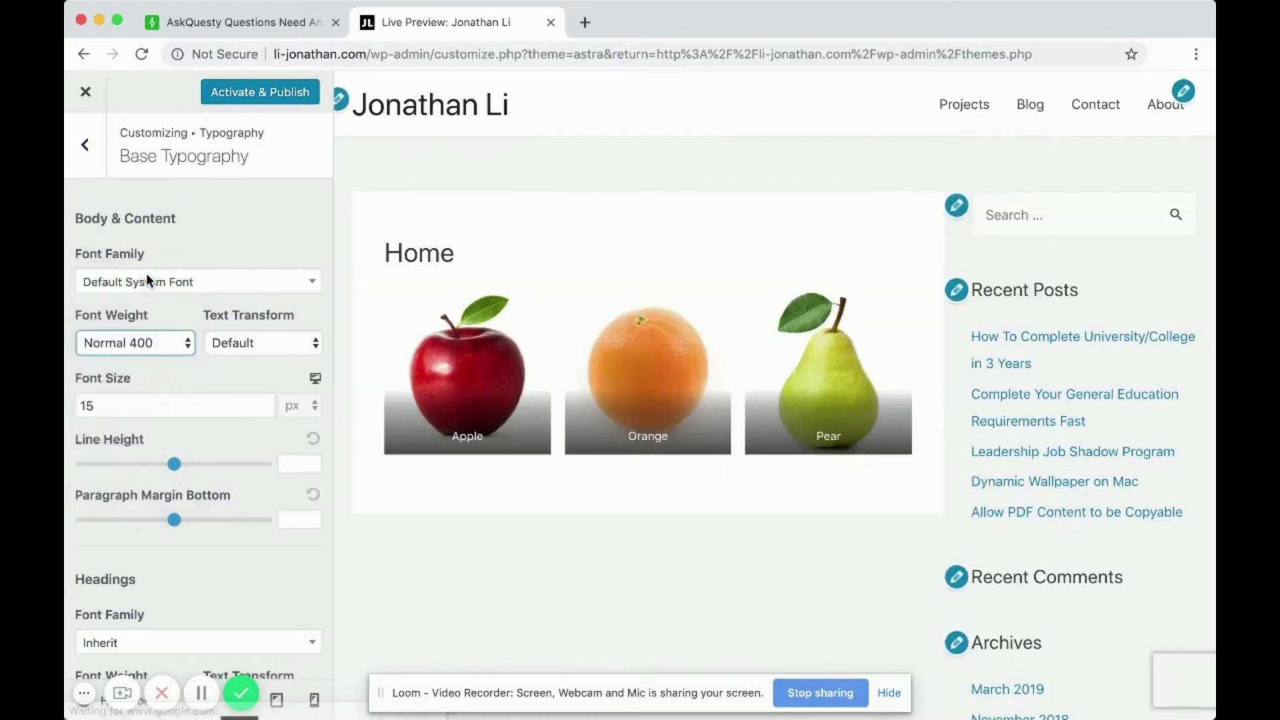
Leave the Astra preview, discarding its unsaved changes, and return to the Themes page
click(88, 95)
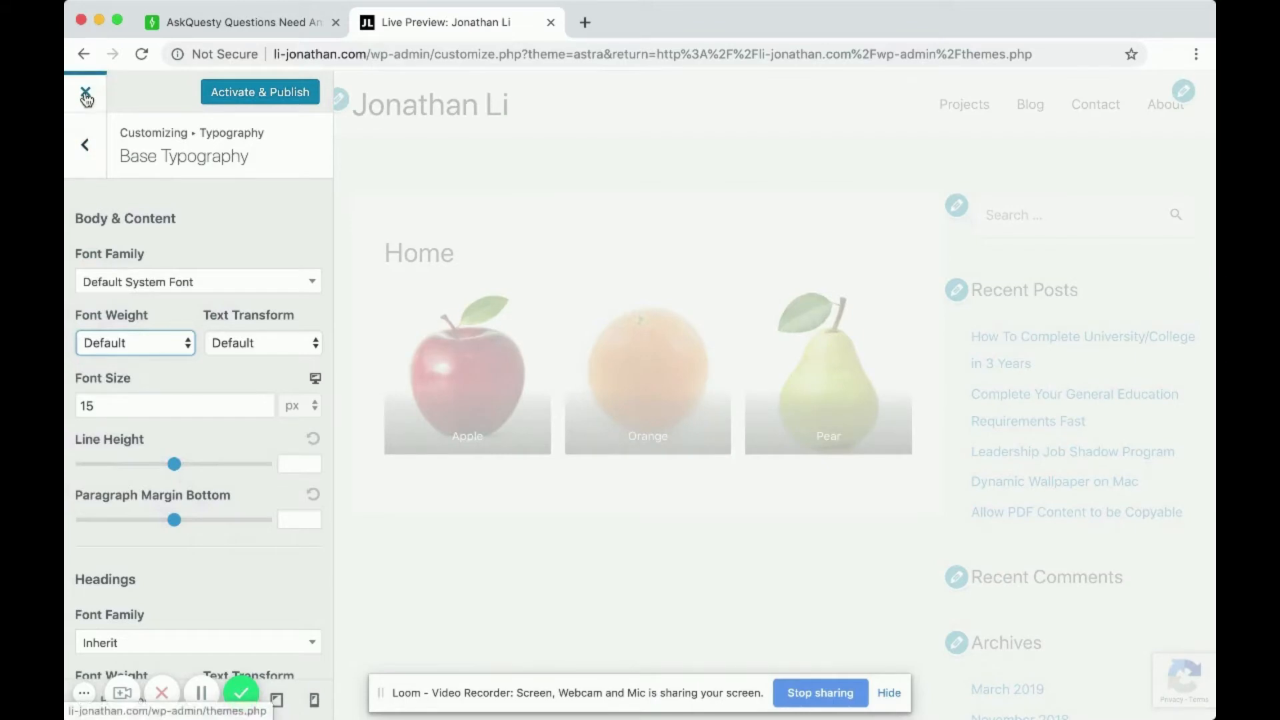
click(85, 153)
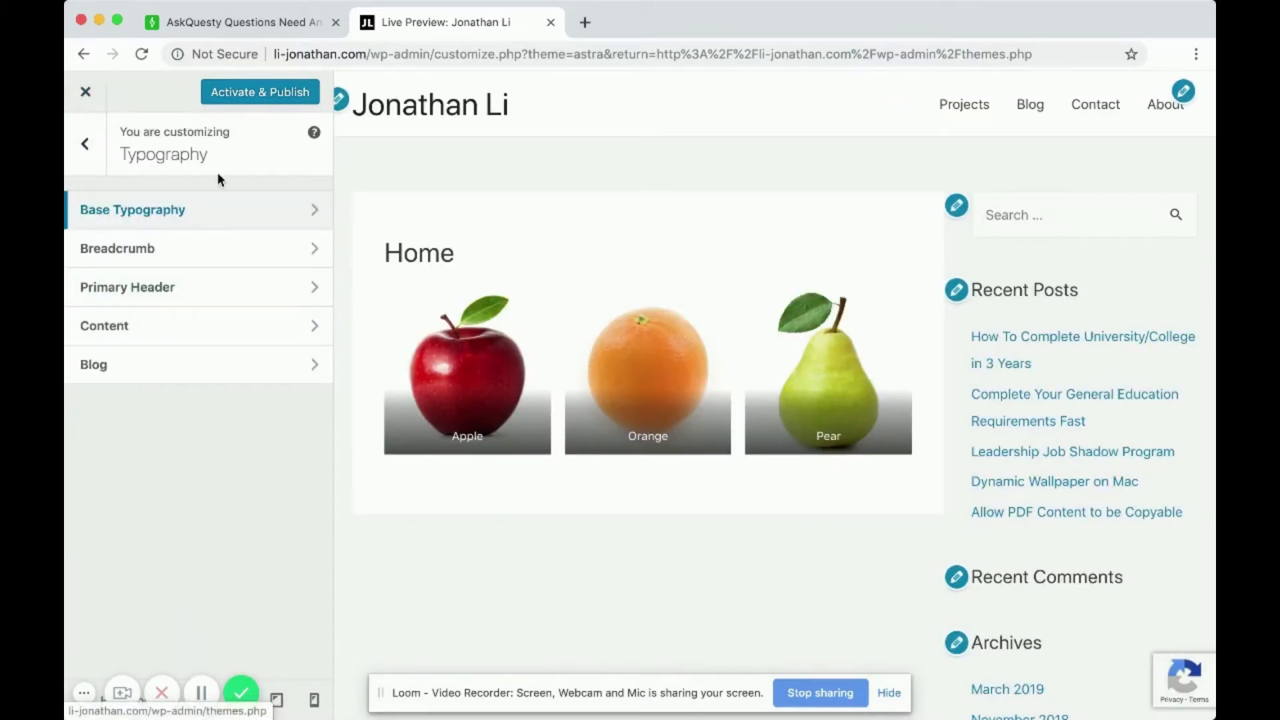
click(93, 155)
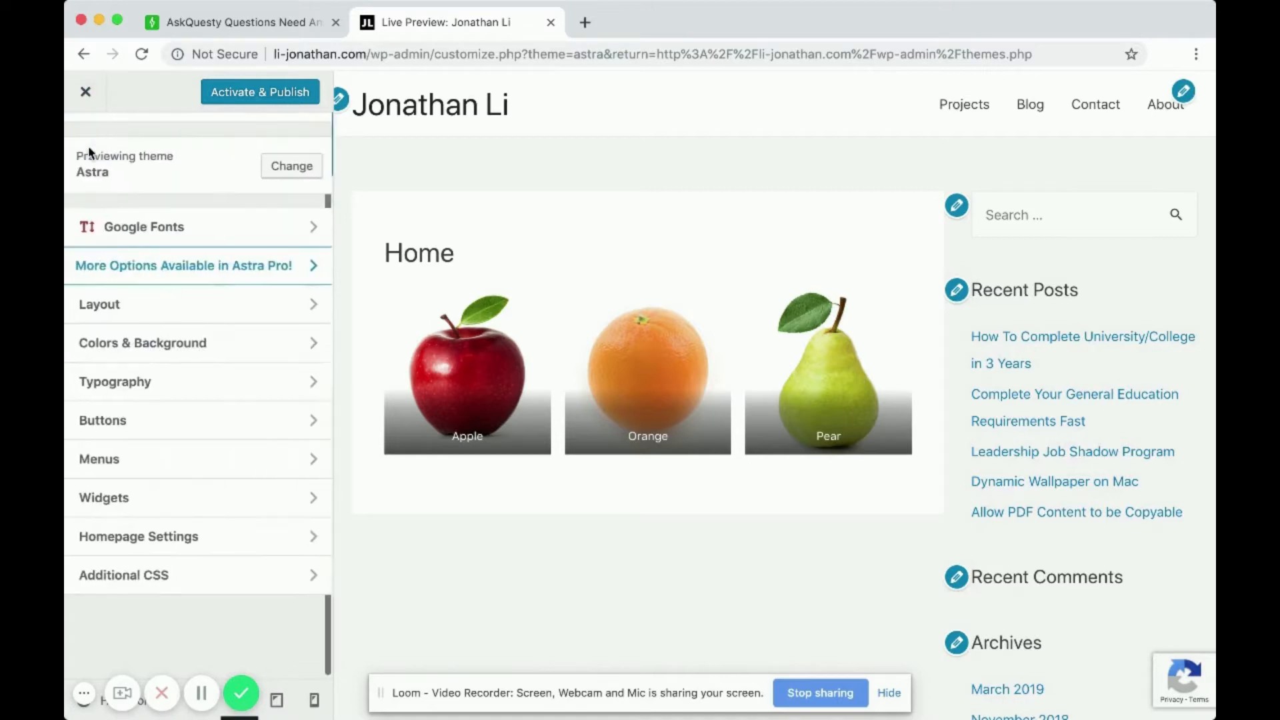
click(86, 97)
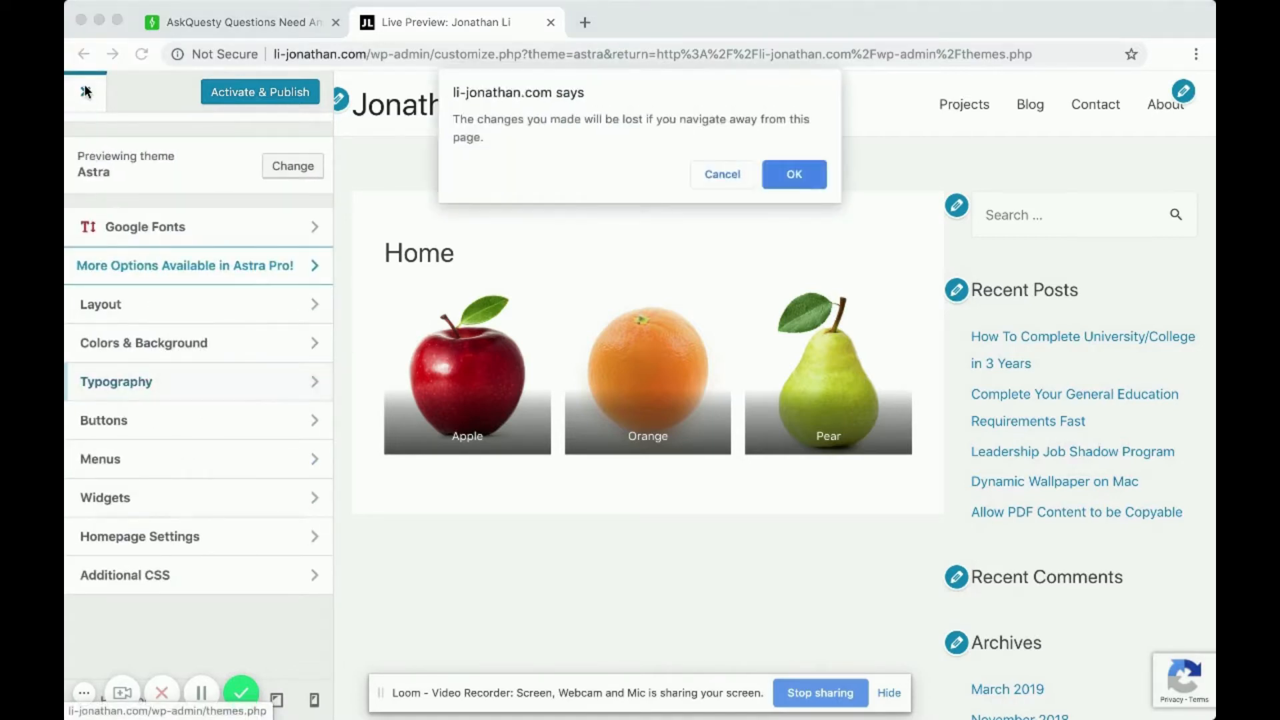
click(790, 172)
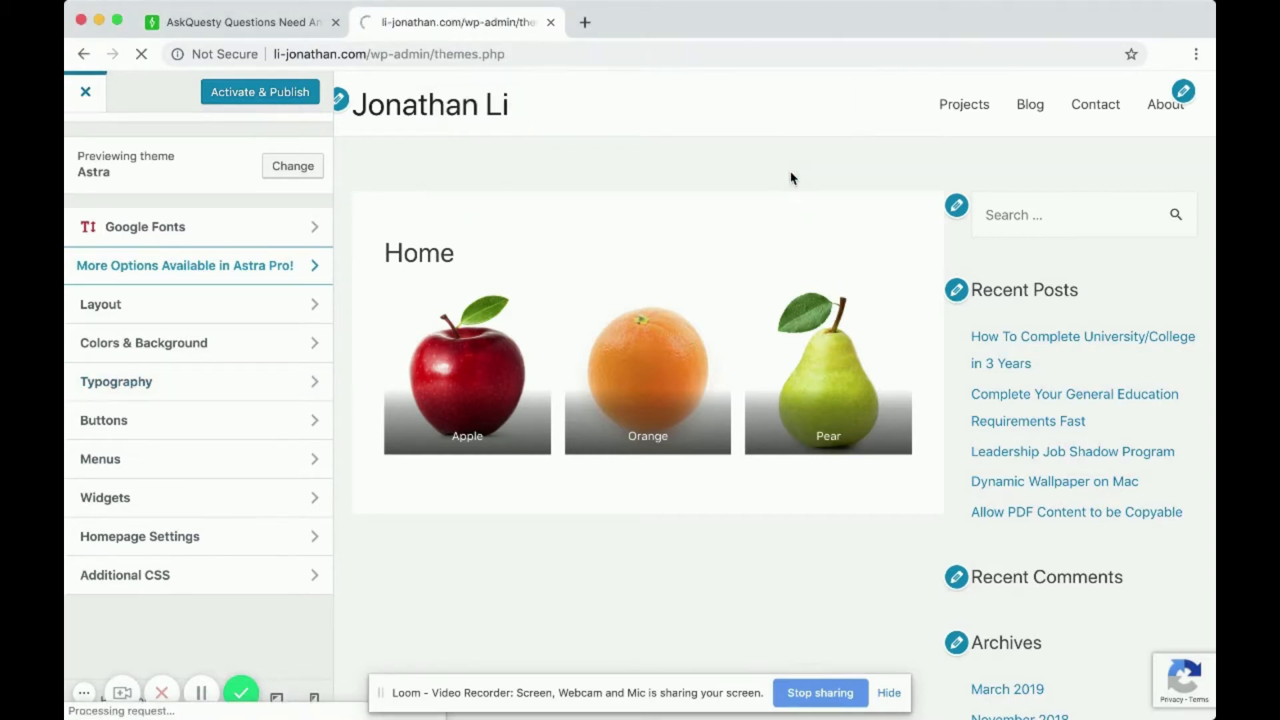
Open a live preview of the Lyrical theme and go to its Fonts settings
scroll(1001, 295, down, 2)
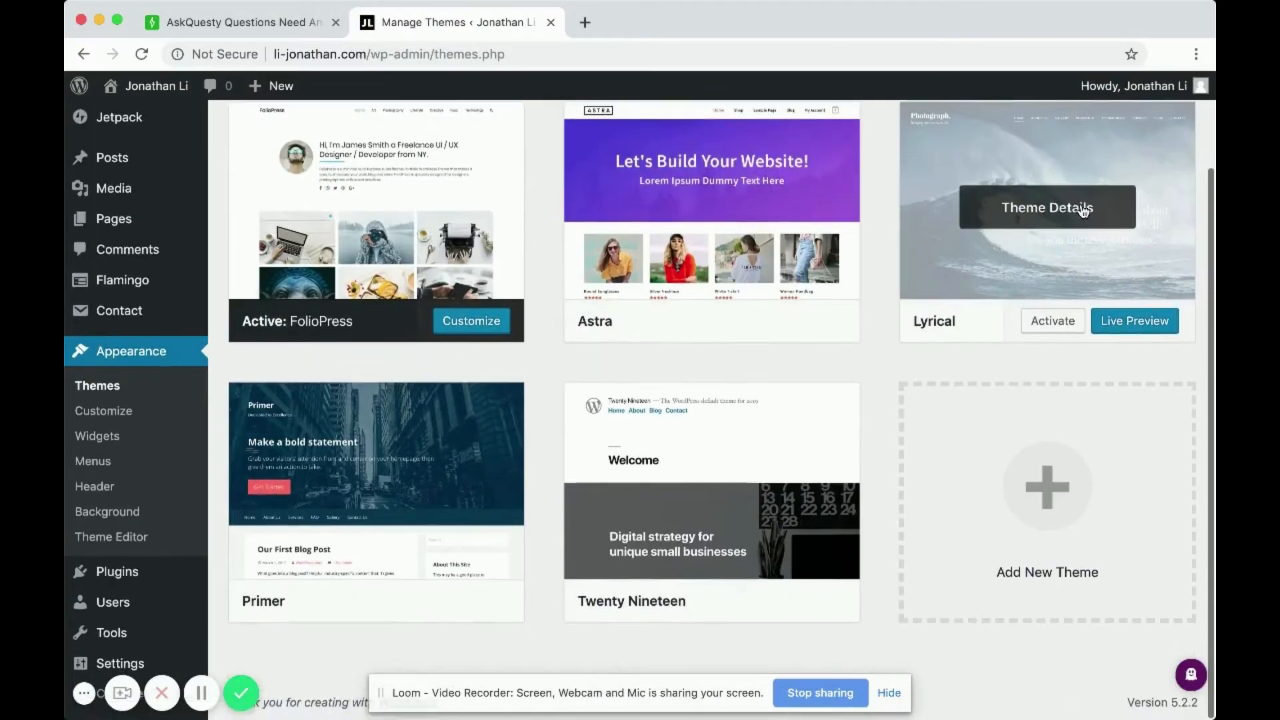
click(1135, 328)
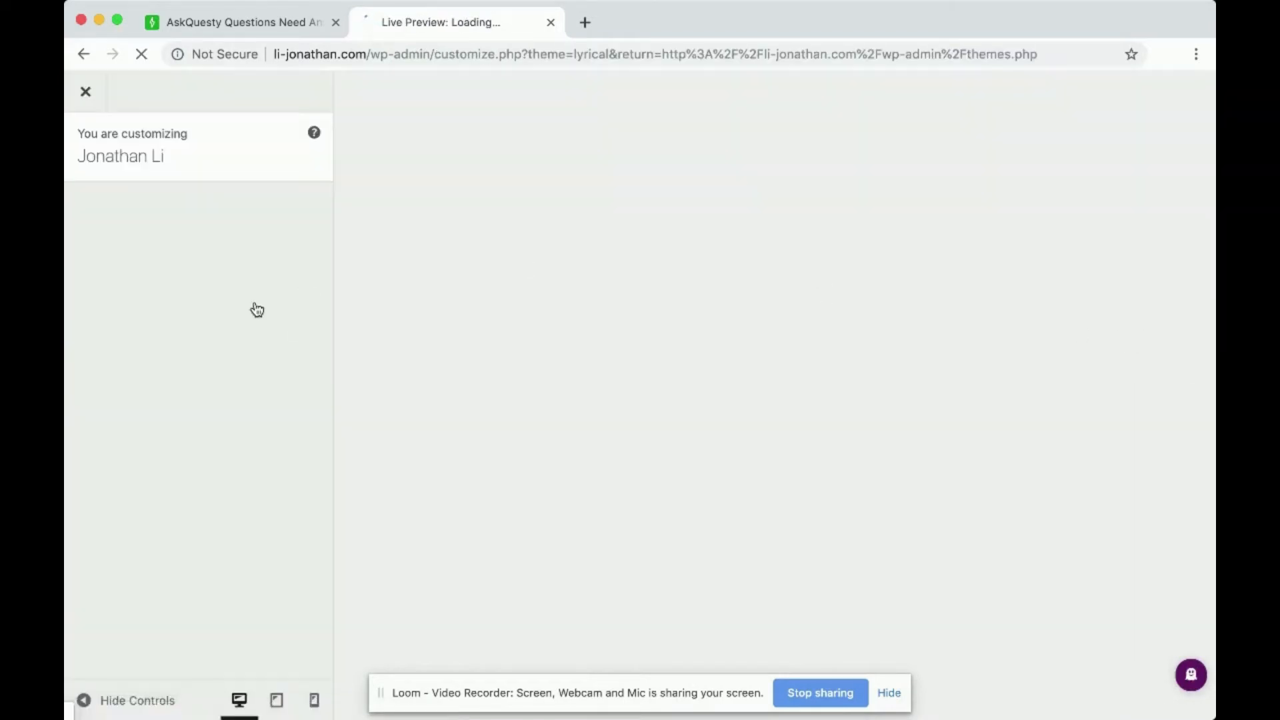
scroll(260, 333, down, 3)
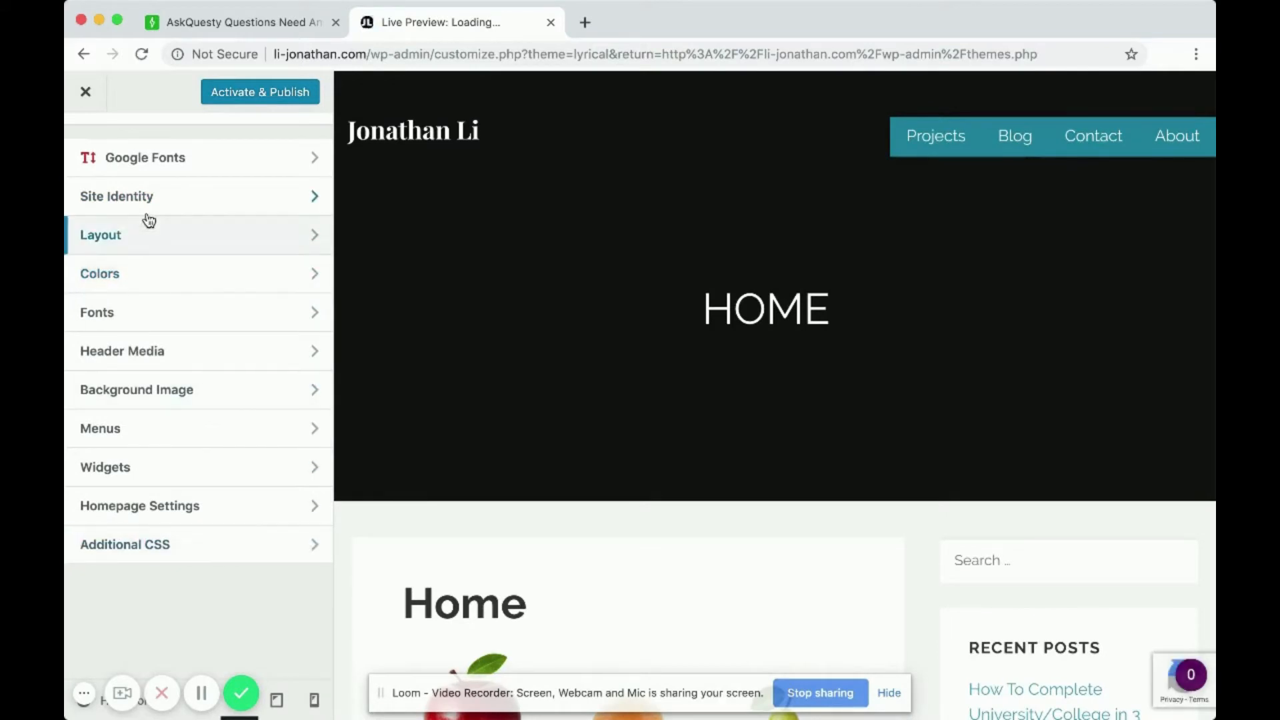
click(123, 319)
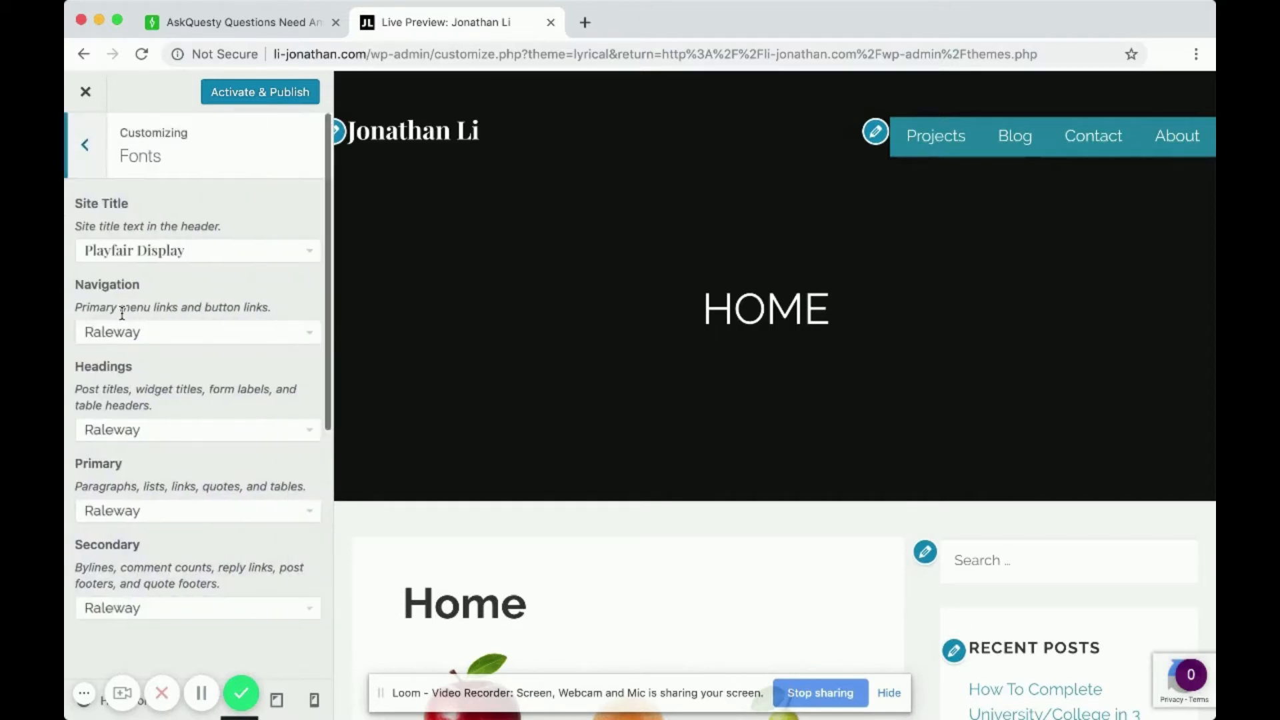
scroll(194, 341, down, 2)
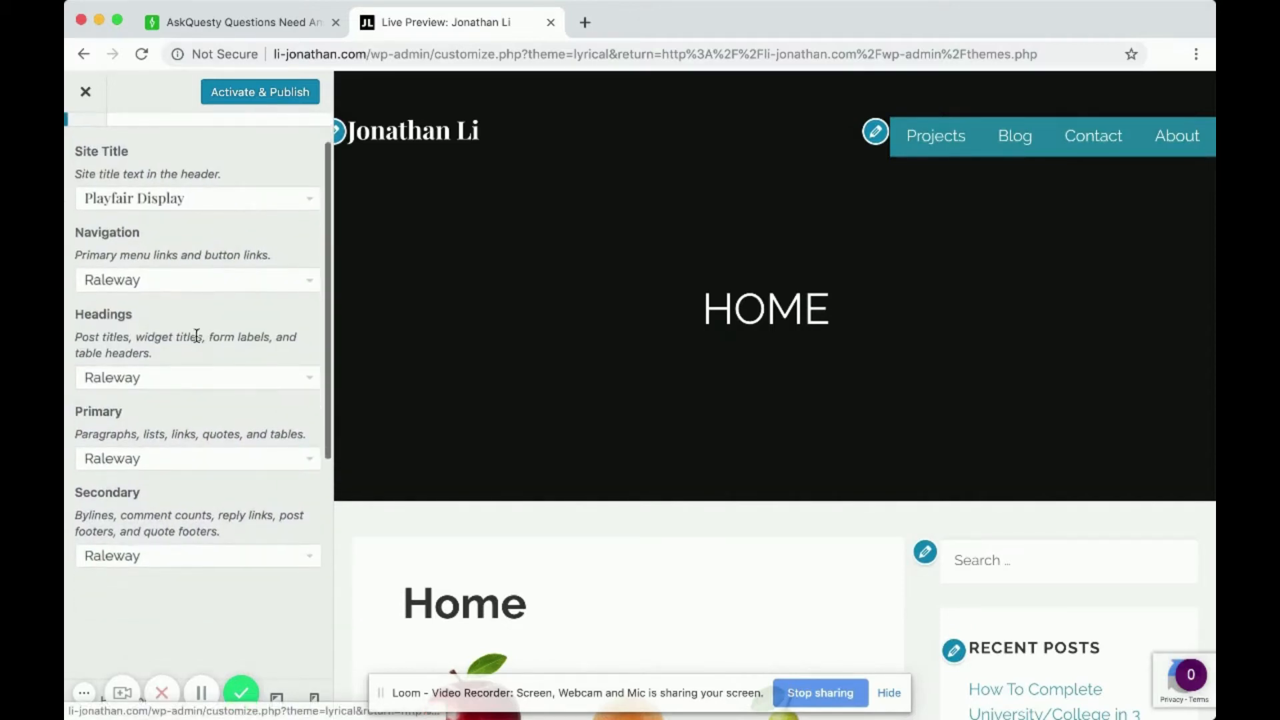
Examine Lyrical's available site title fonts and its other font categories, and close the preview
click(231, 197)
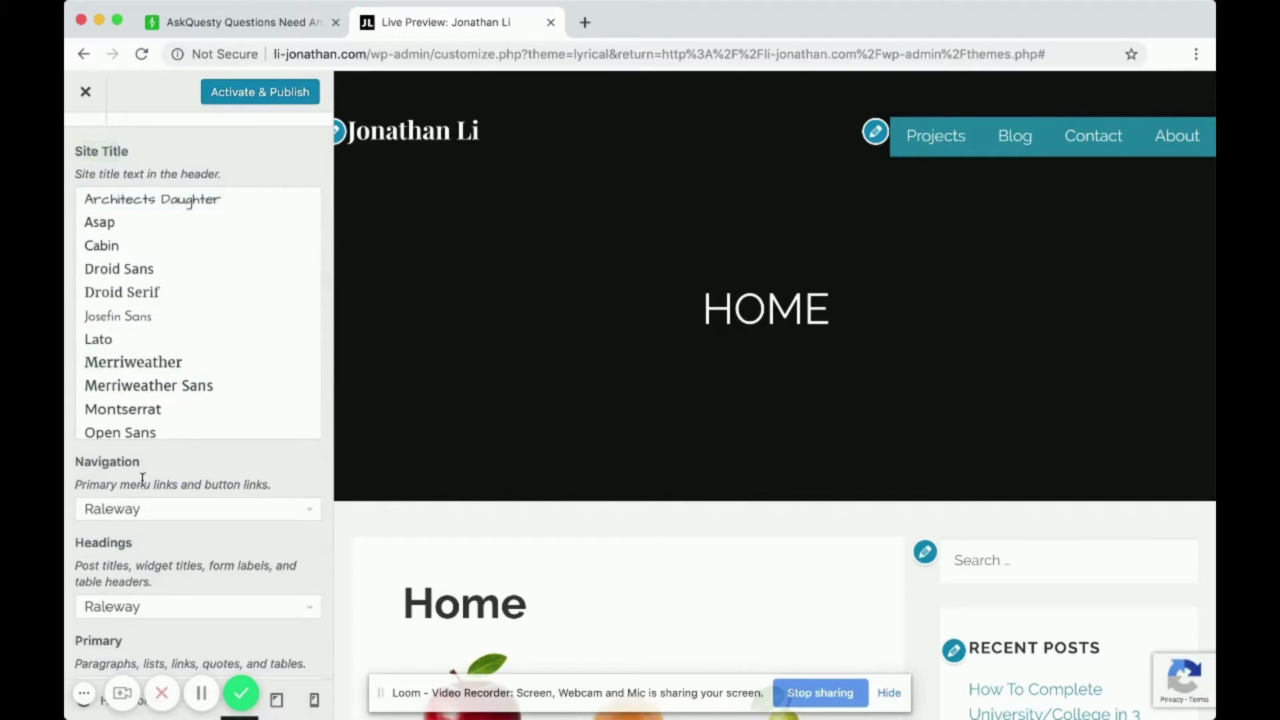
scroll(143, 480, down, 3)
scroll(127, 460, down, 2)
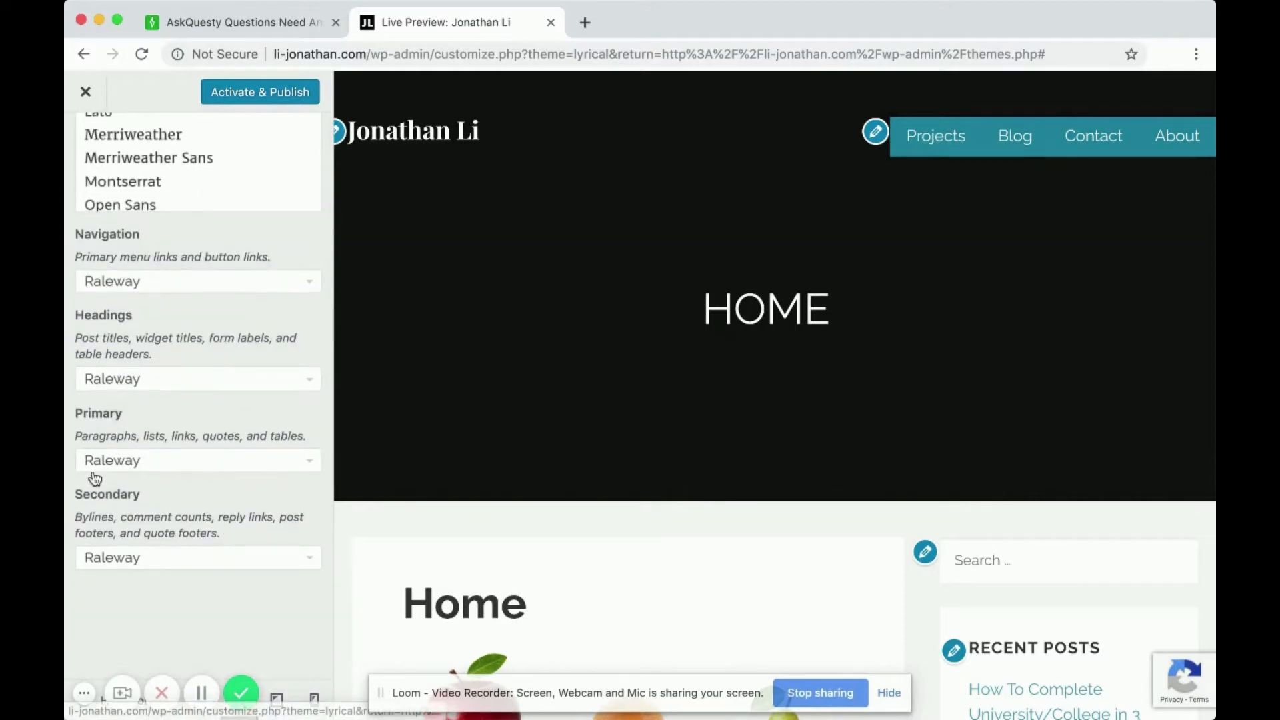
scroll(172, 308, up, 5)
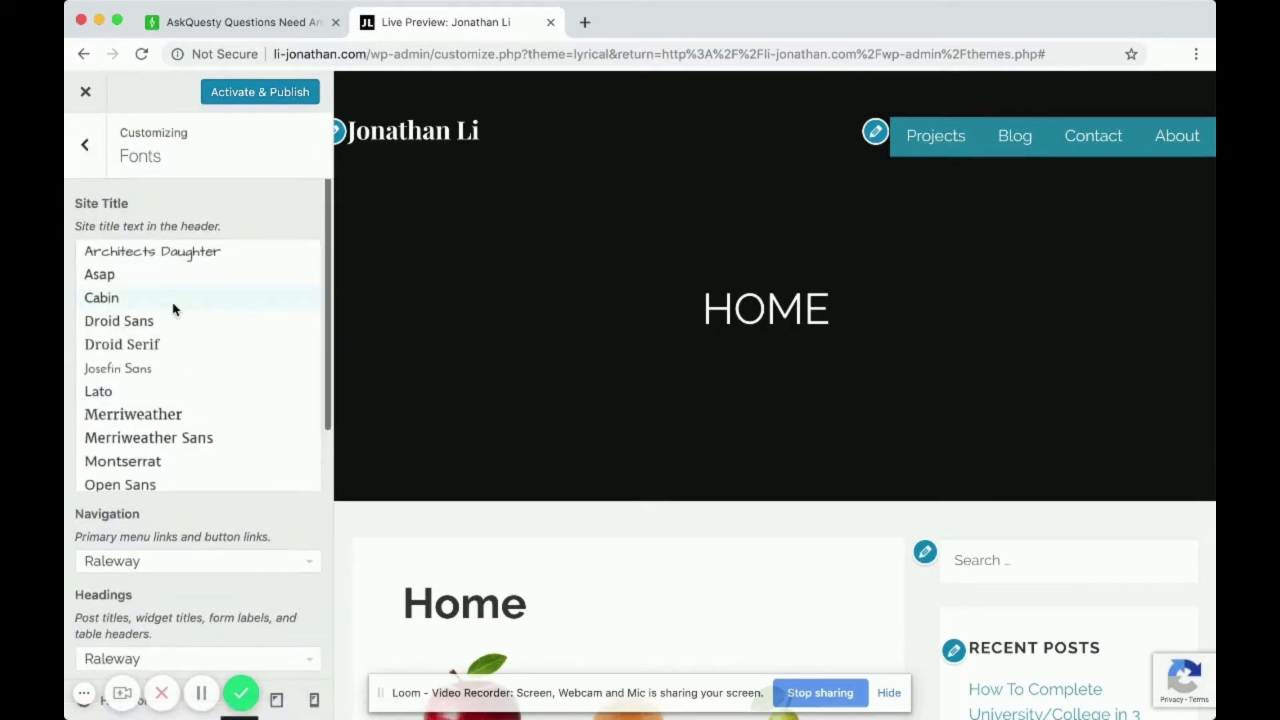
click(86, 94)
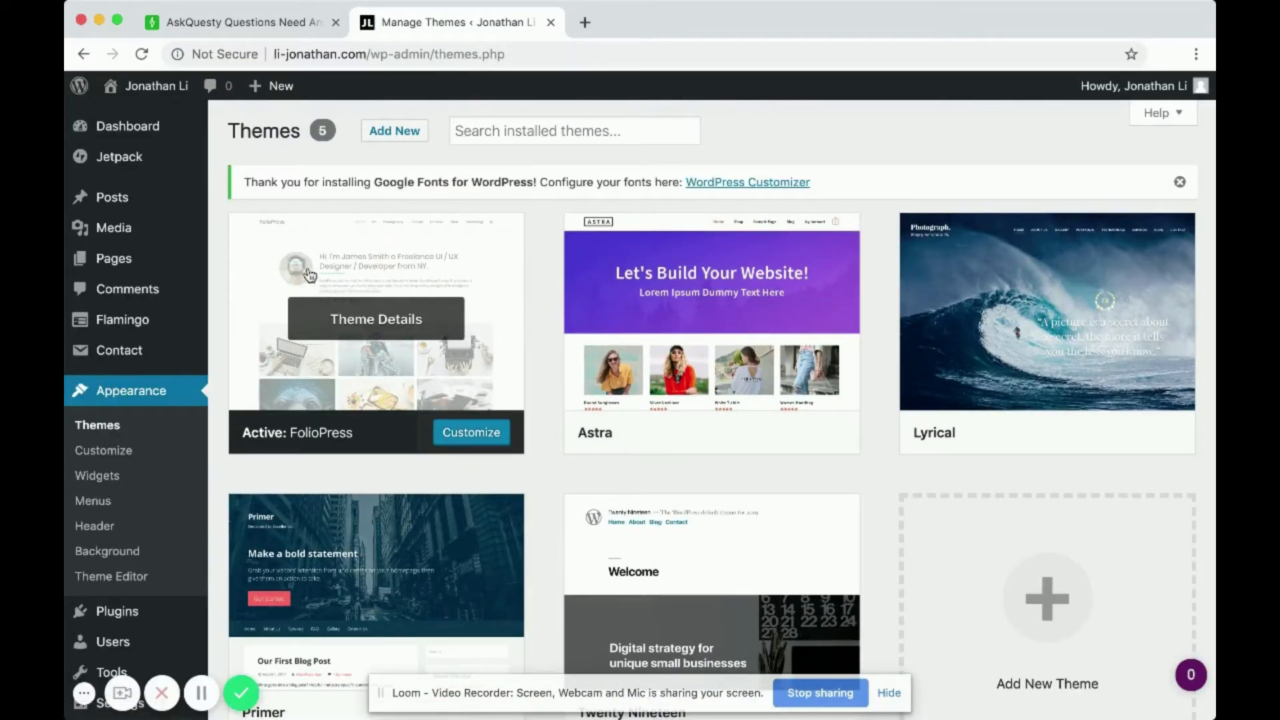
Look through the active FolioPress theme's customization sections for built-in font settings, and close the Customizer
click(150, 86)
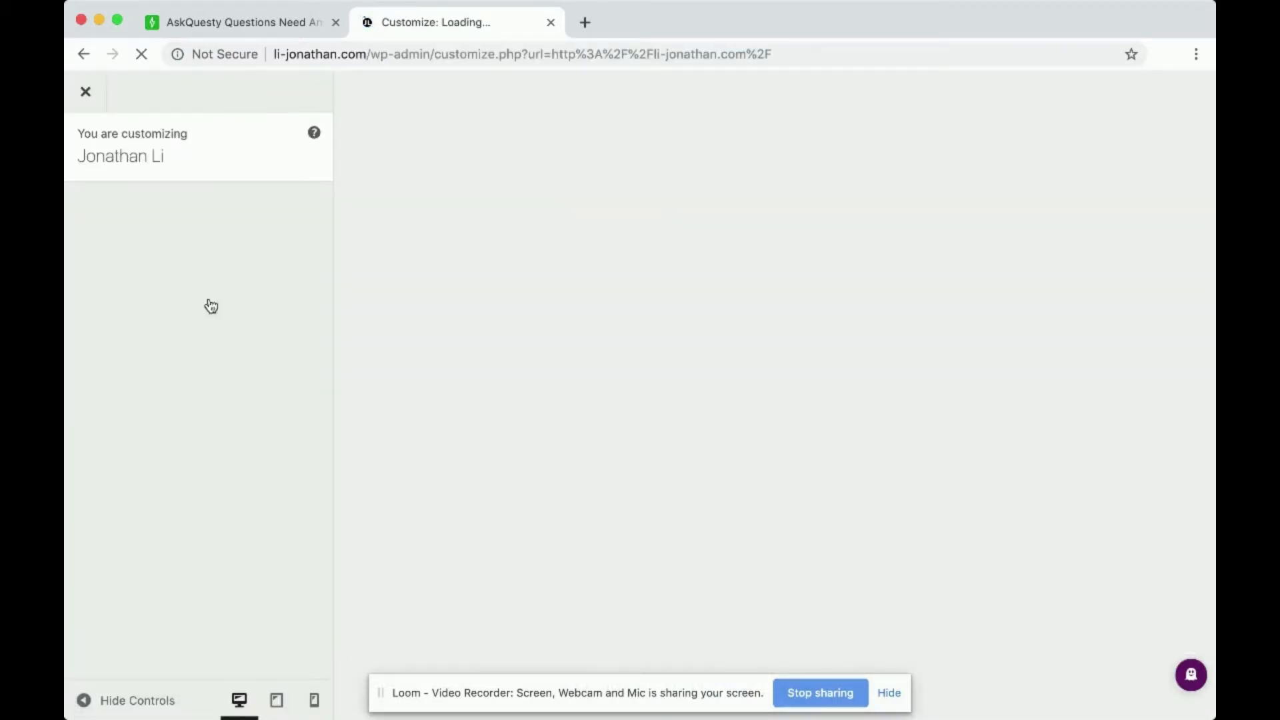
scroll(240, 398, down, 5)
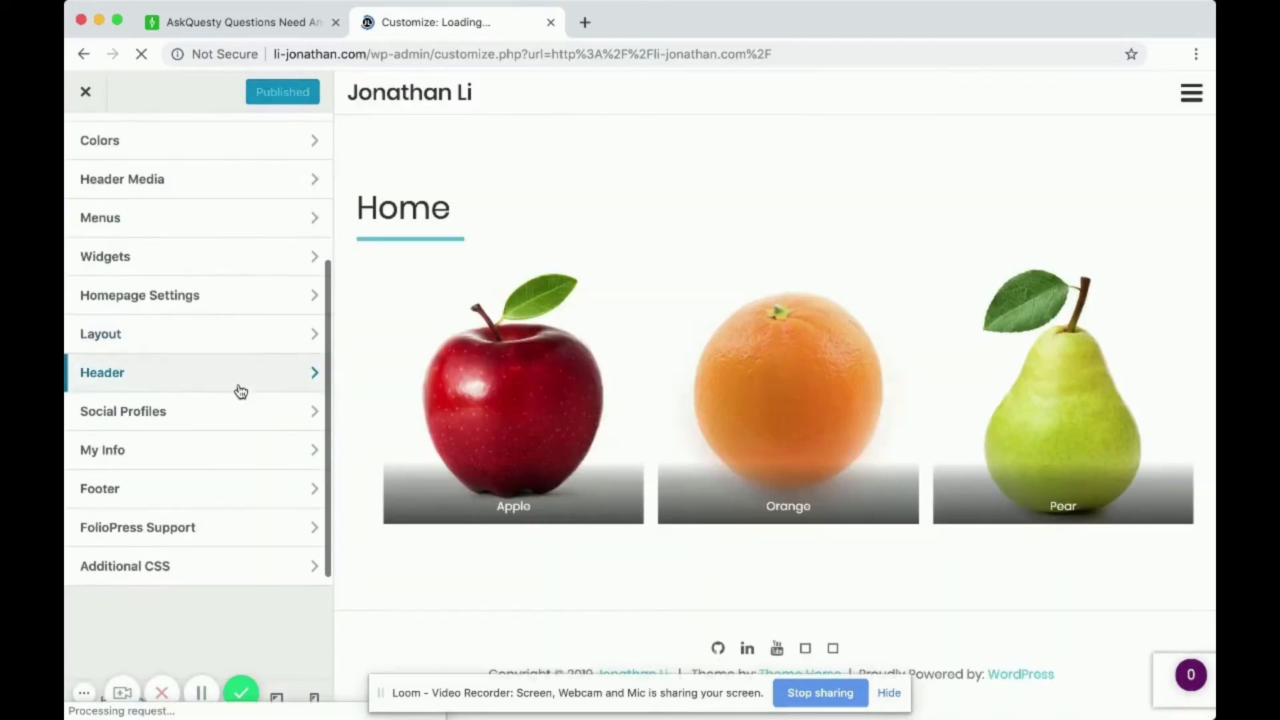
scroll(220, 209, up, 2)
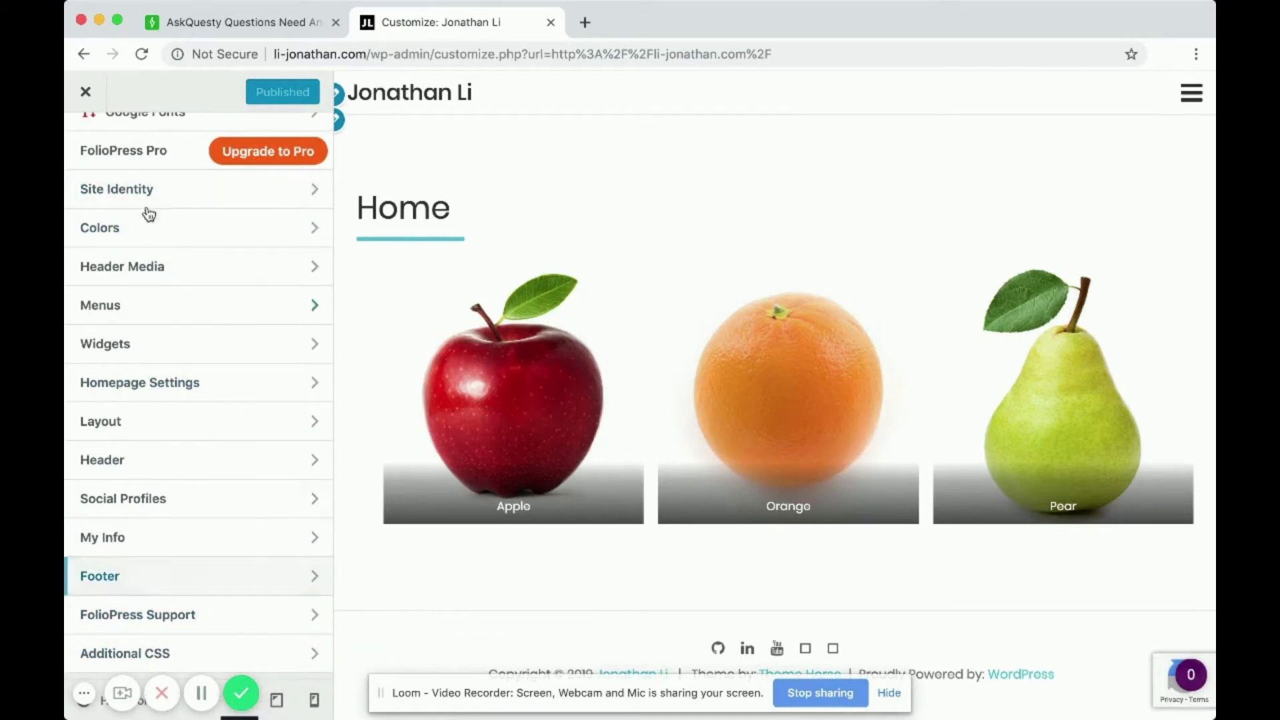
scroll(178, 566, down, 2)
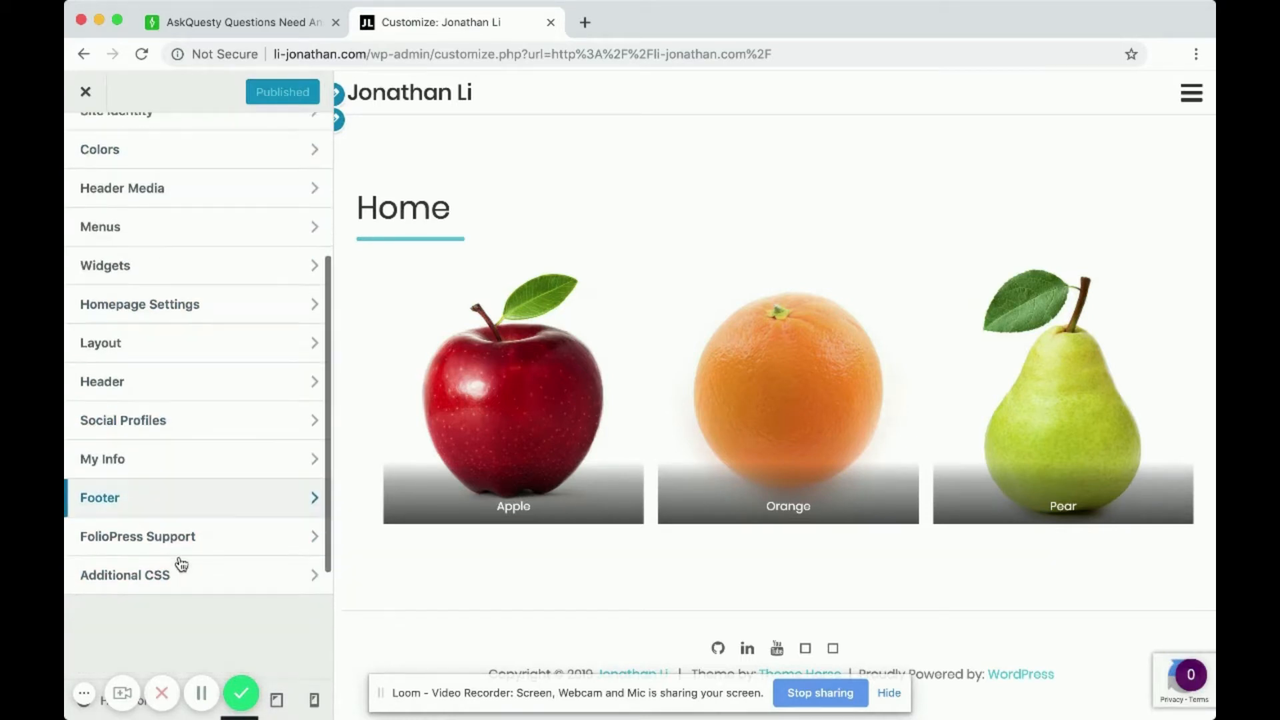
scroll(180, 564, up, 2)
scroll(180, 565, up, 1)
scroll(181, 565, down, 2)
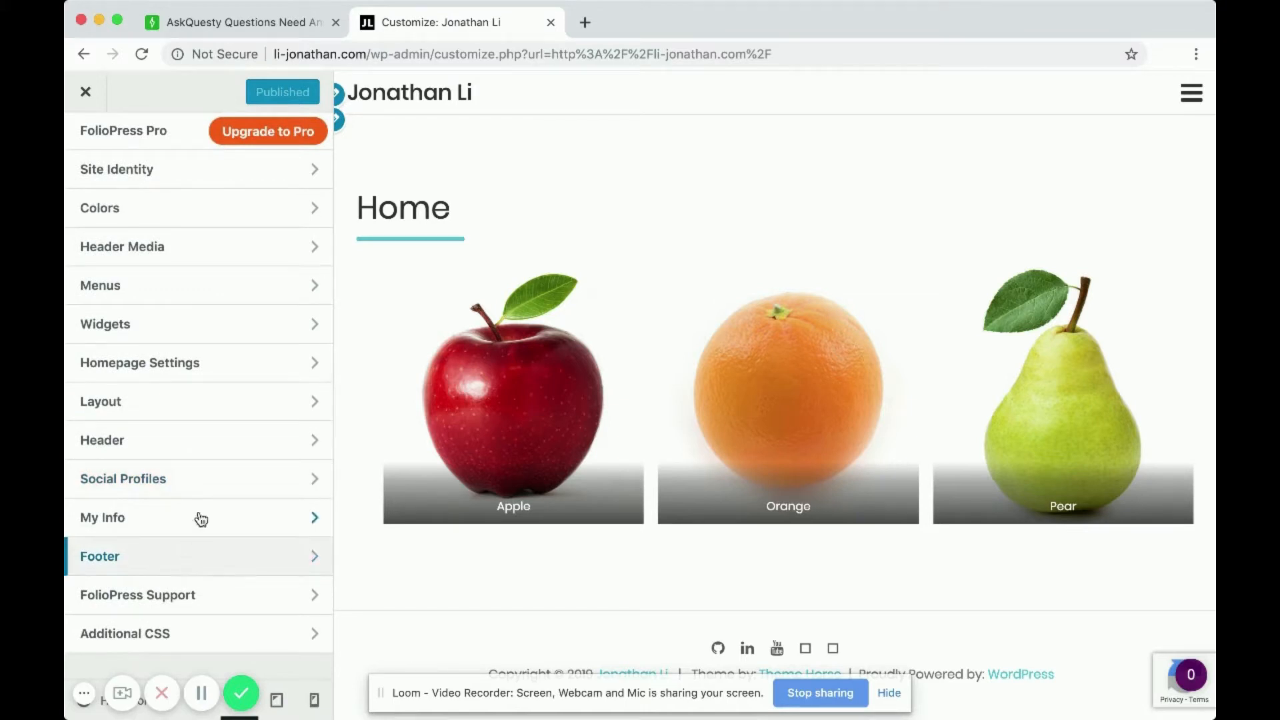
scroll(201, 519, down, 1)
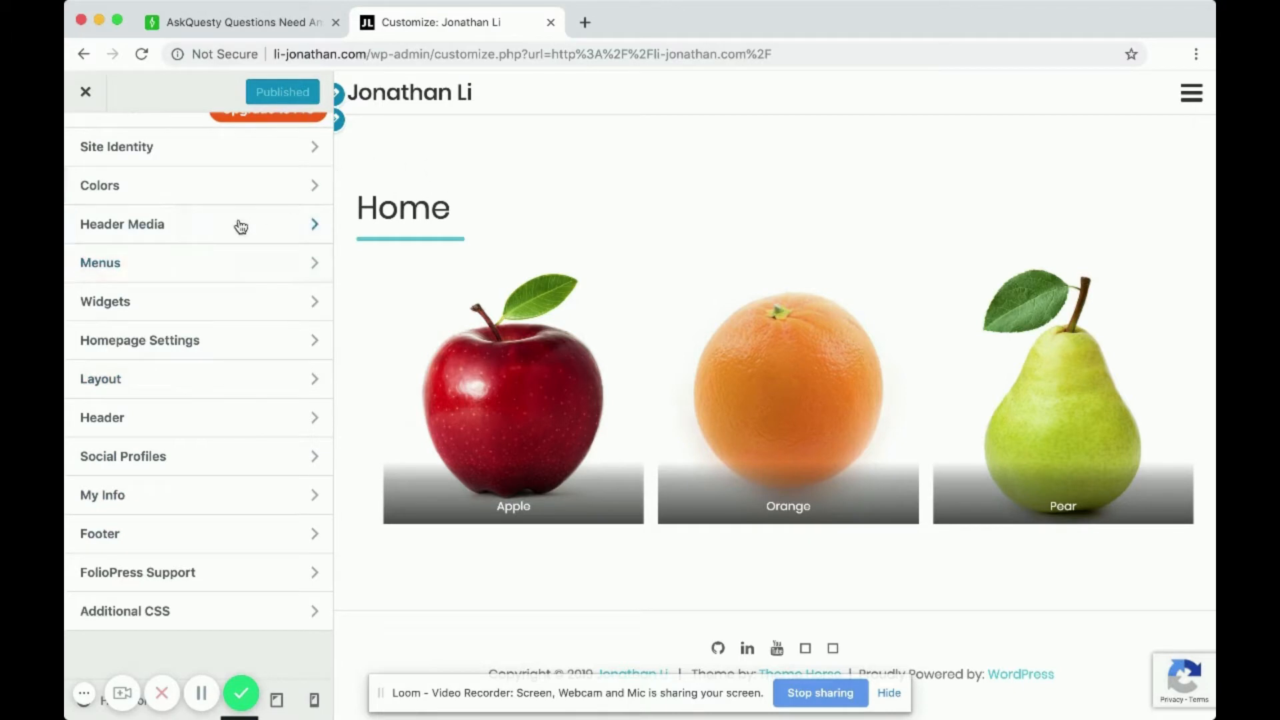
scroll(241, 227, up, 3)
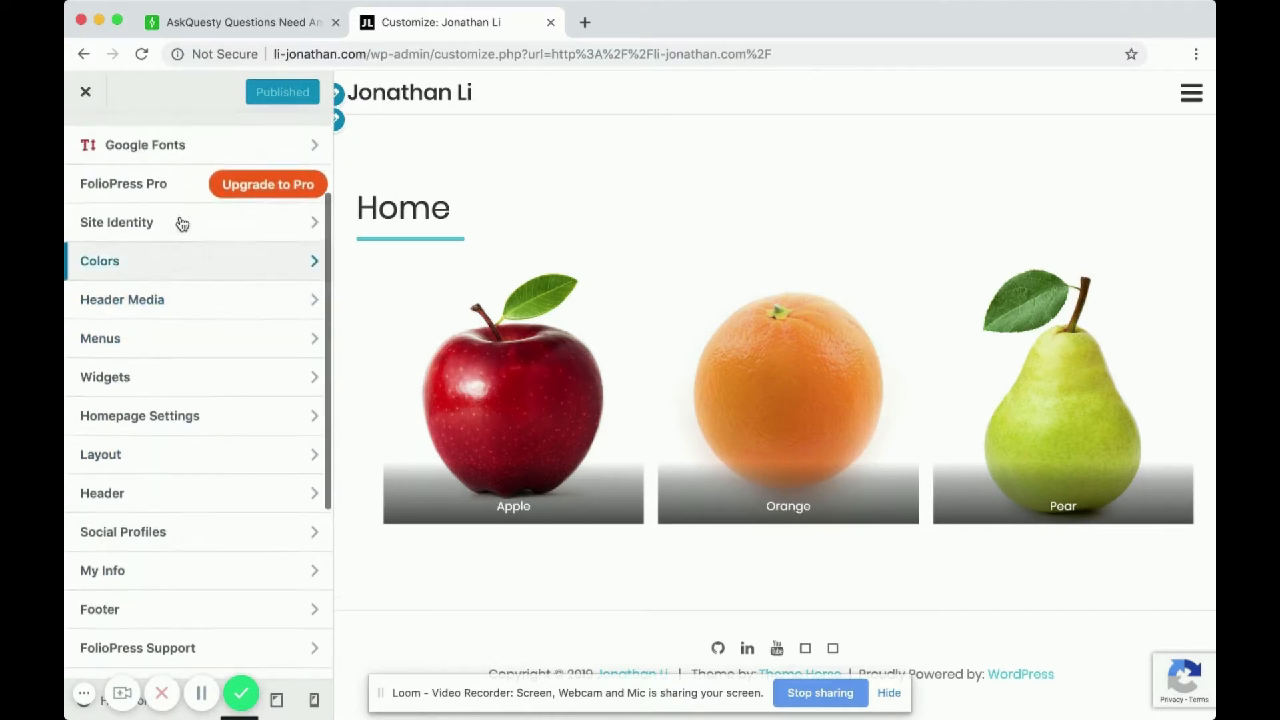
scroll(174, 161, up, 2)
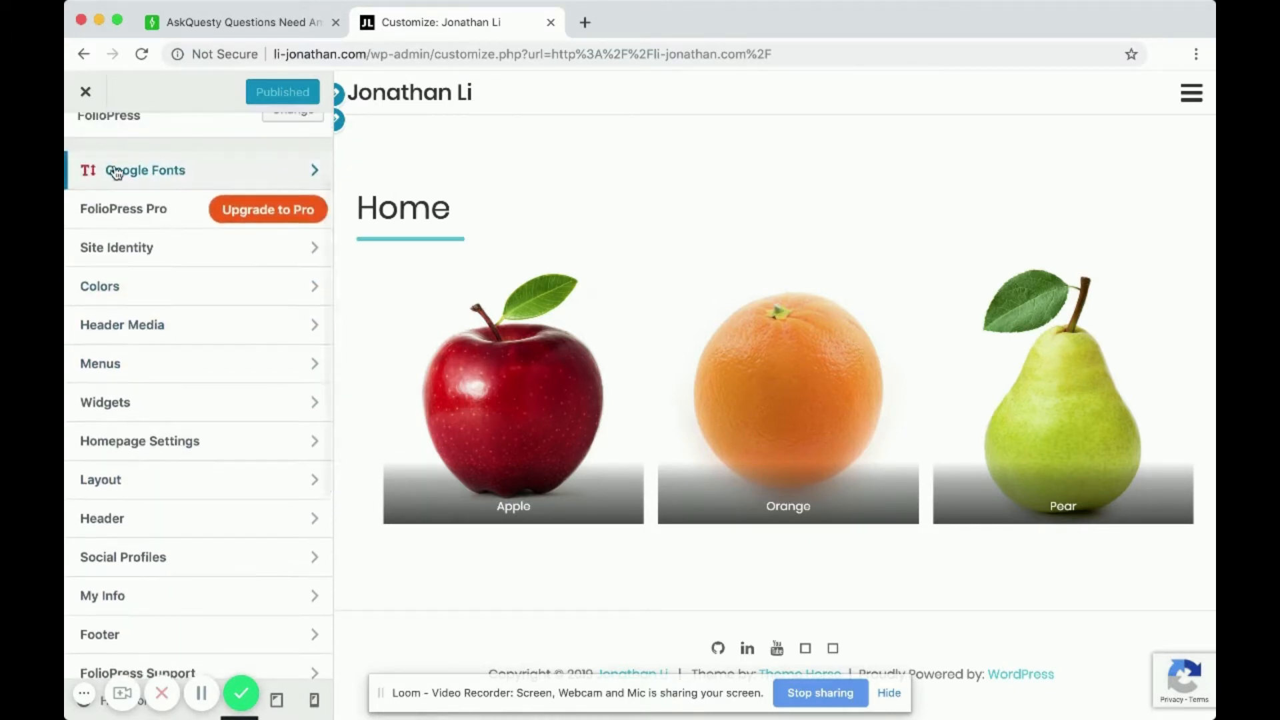
click(85, 96)
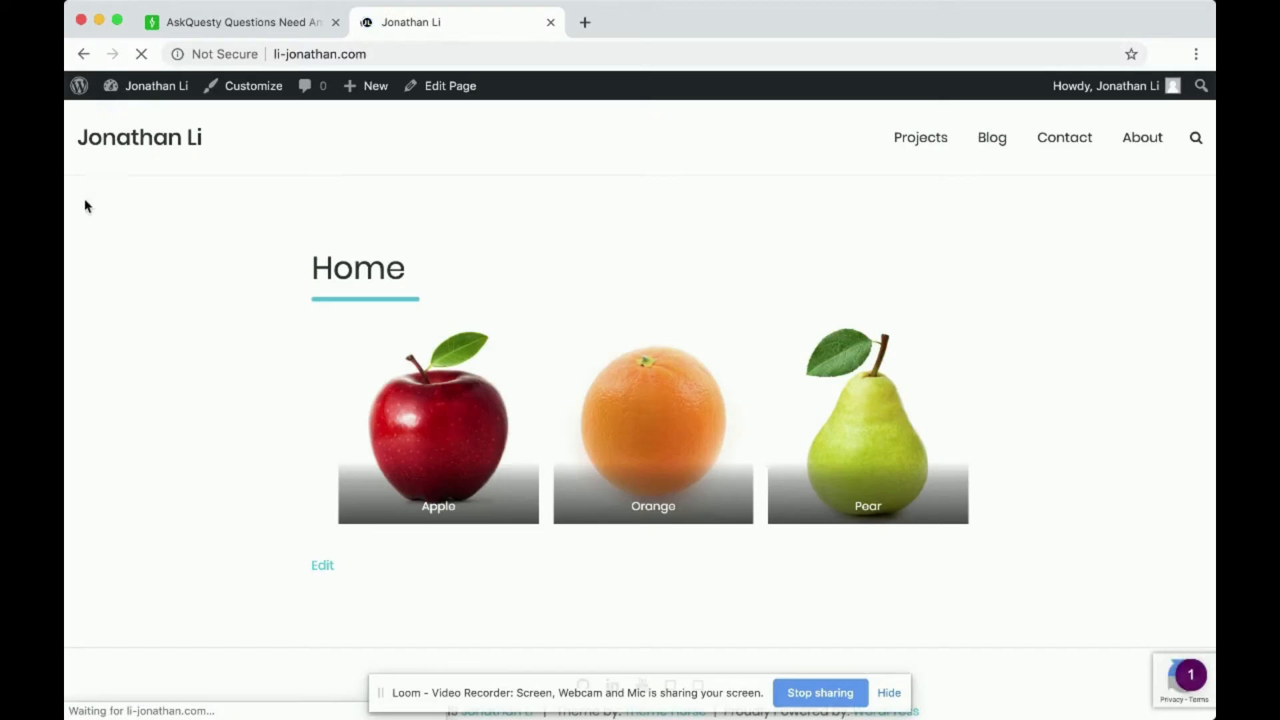
Go back to the dashboard and locate Google Fonts Typography among the installed plugins
mouse_move(180, 96)
click(142, 123)
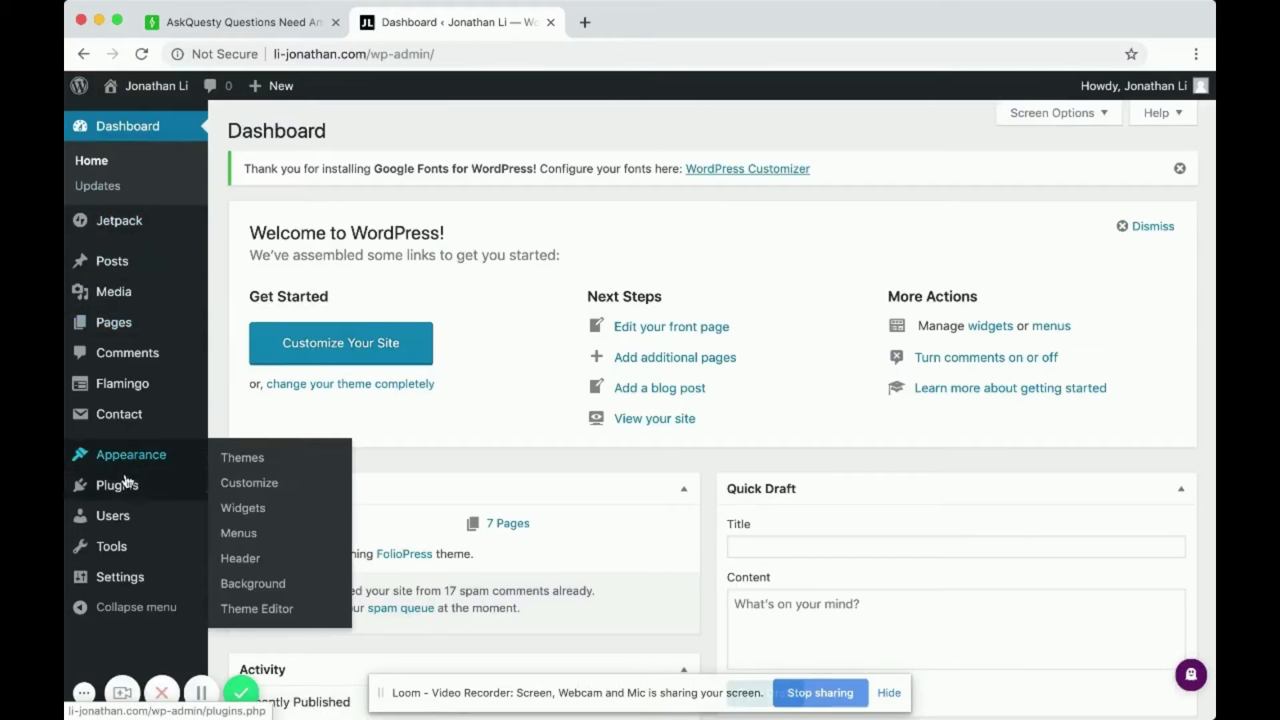
click(119, 490)
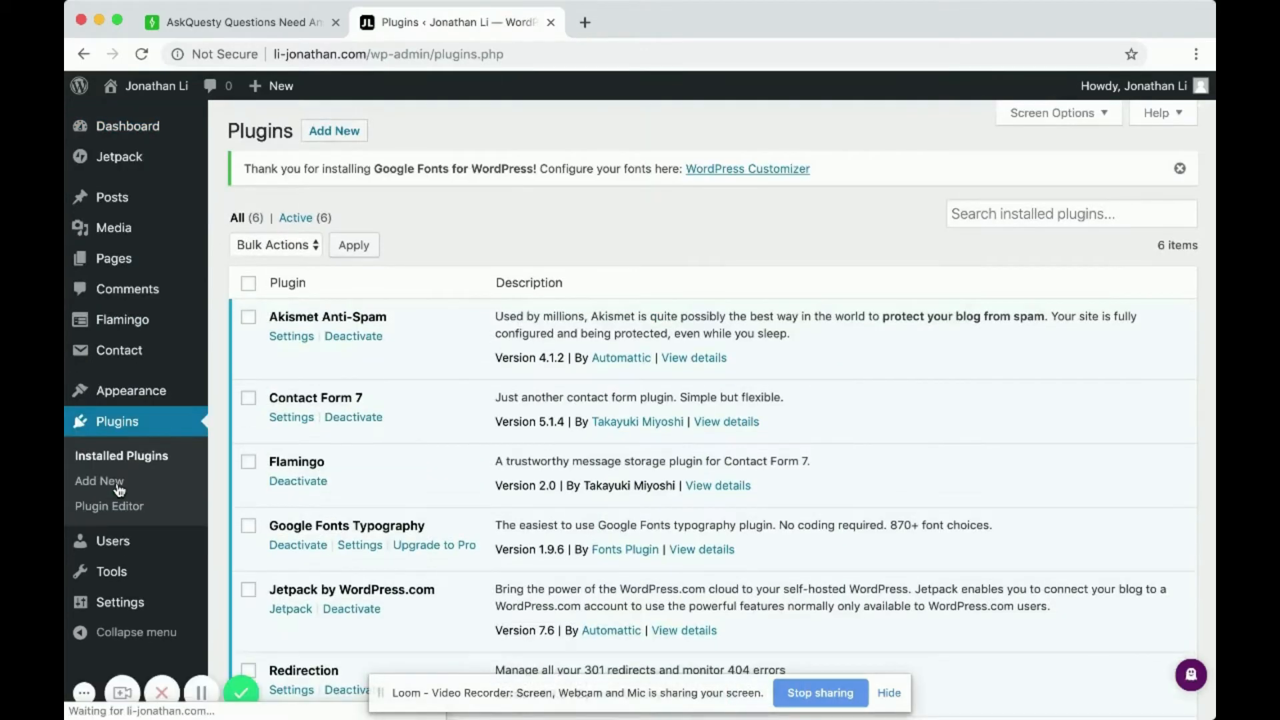
scroll(410, 400, down, 3)
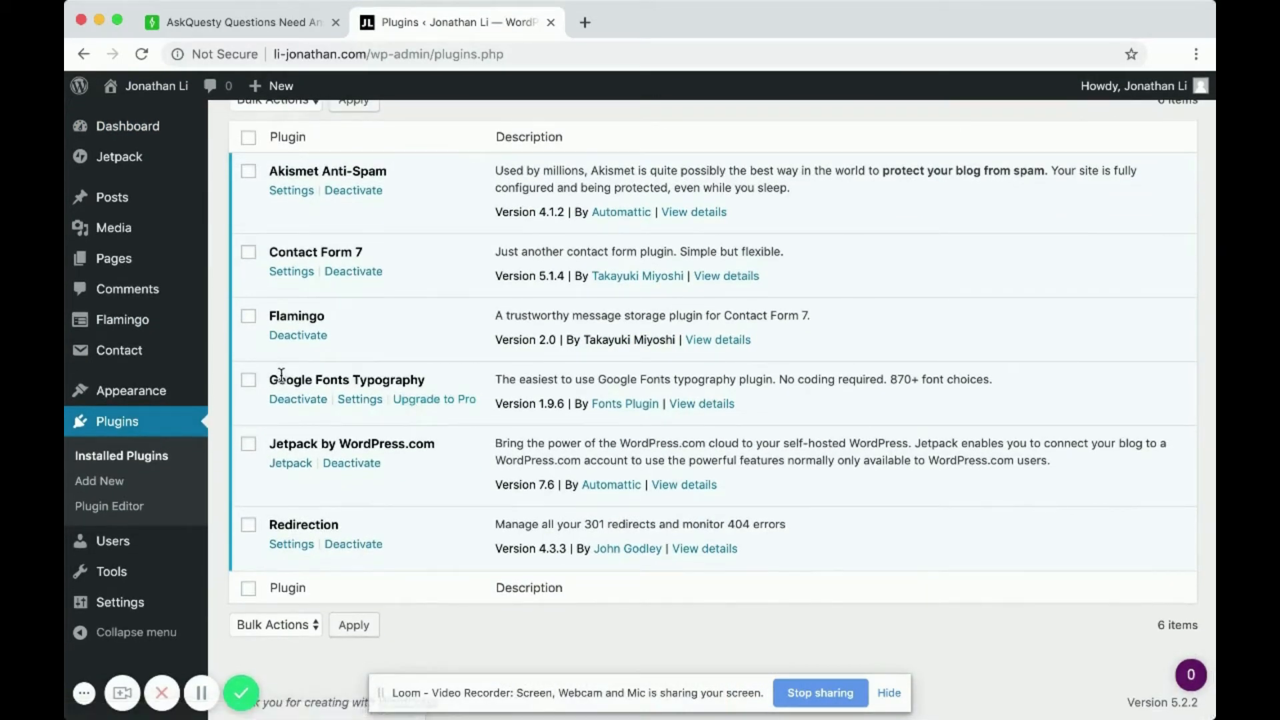
drag(271, 376, 398, 379)
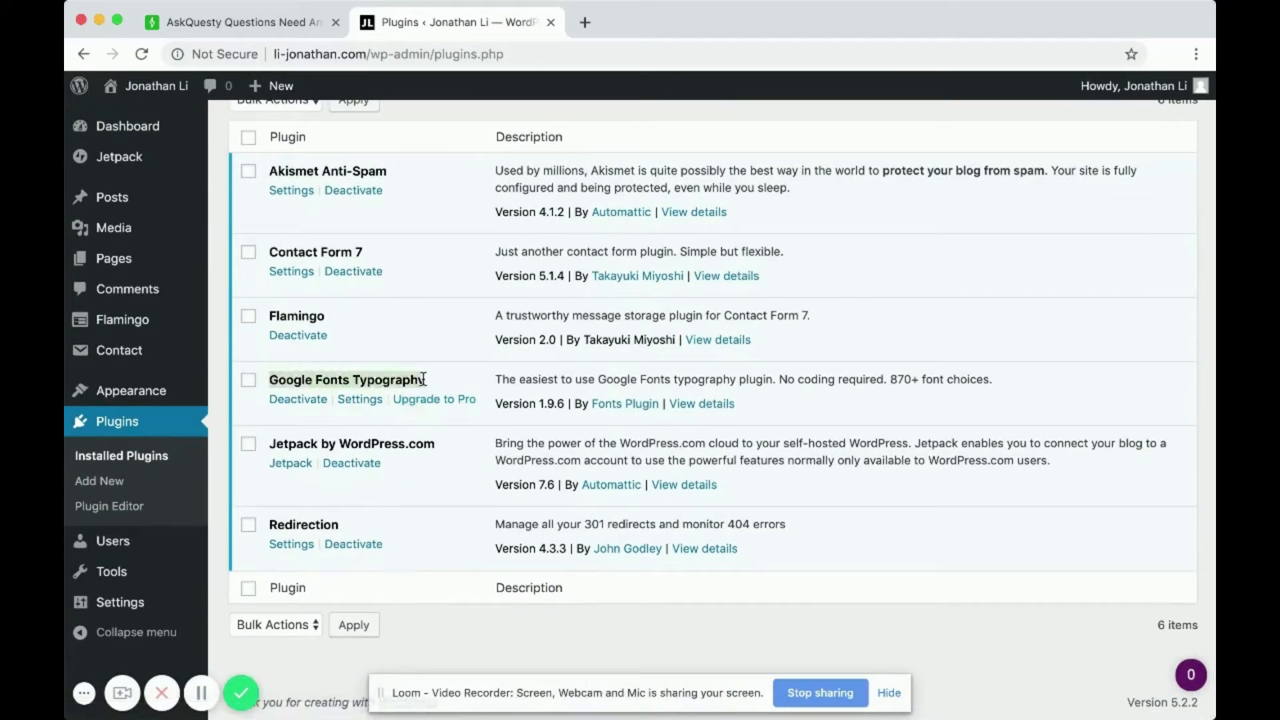
click(452, 377)
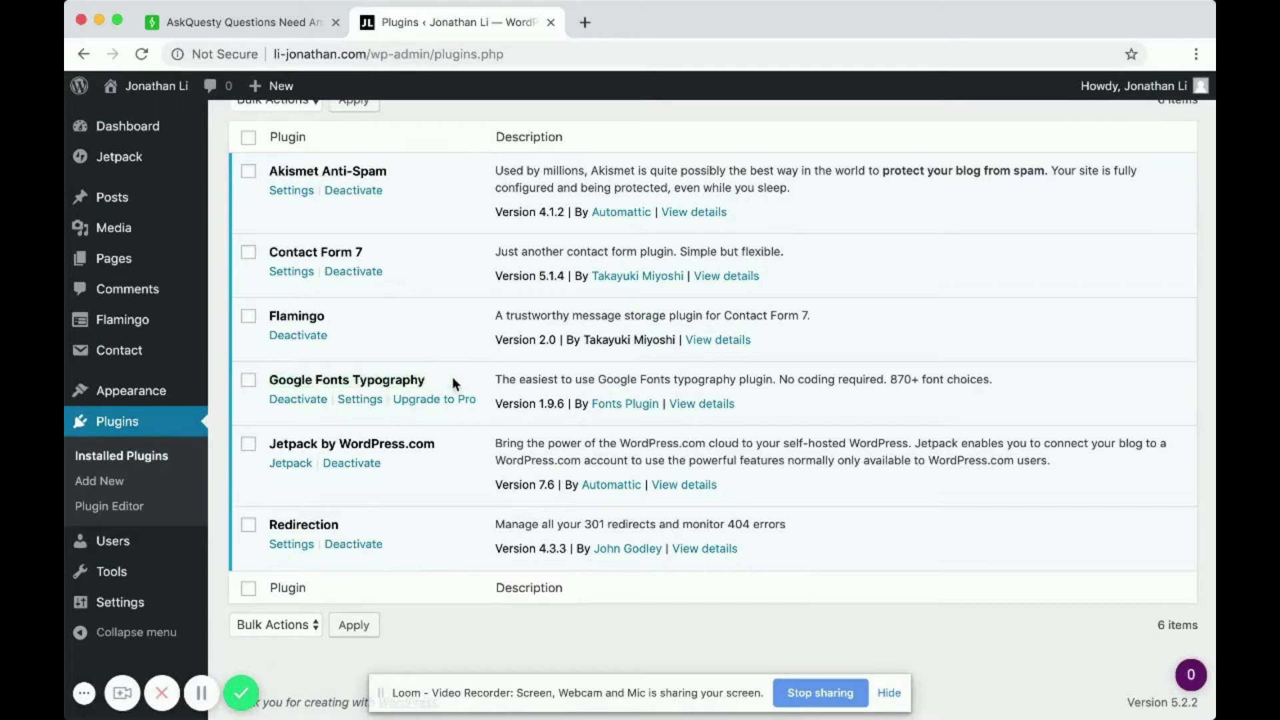
Deactivate the Google Fonts Typography plugin without giving feedback, and delete it together with its data
click(294, 400)
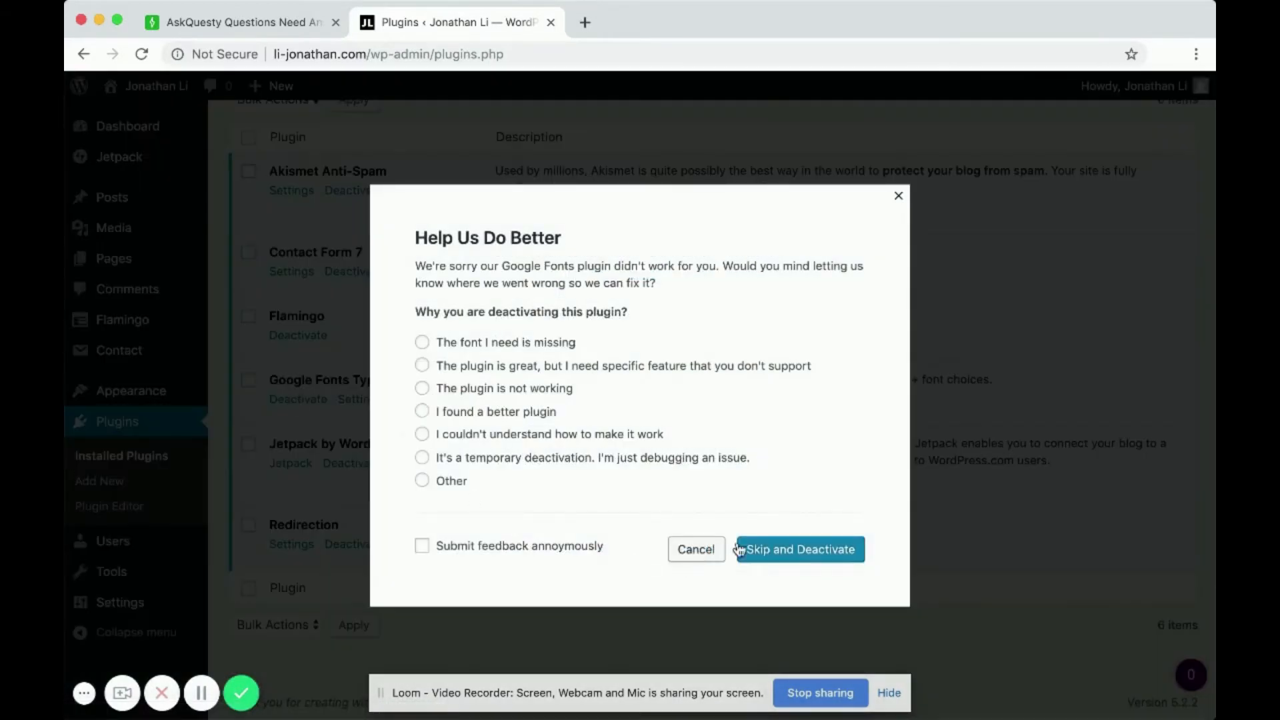
click(800, 550)
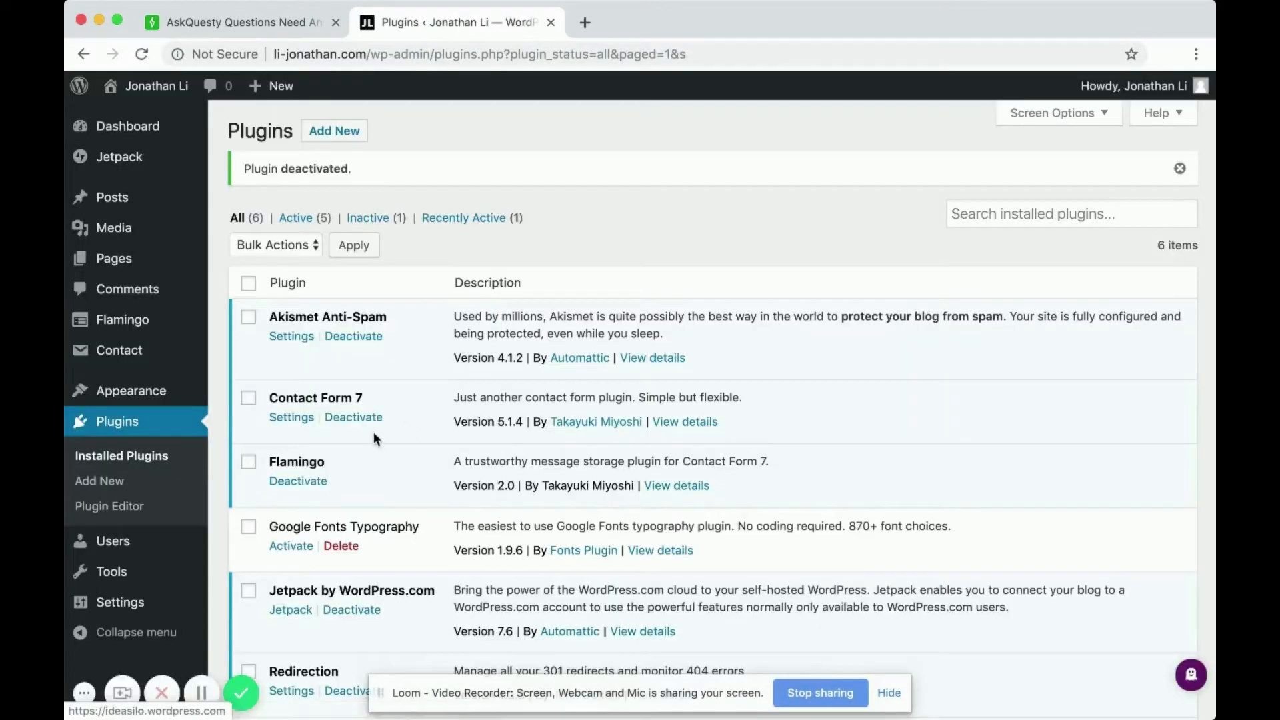
scroll(373, 432, down, 1)
click(345, 500)
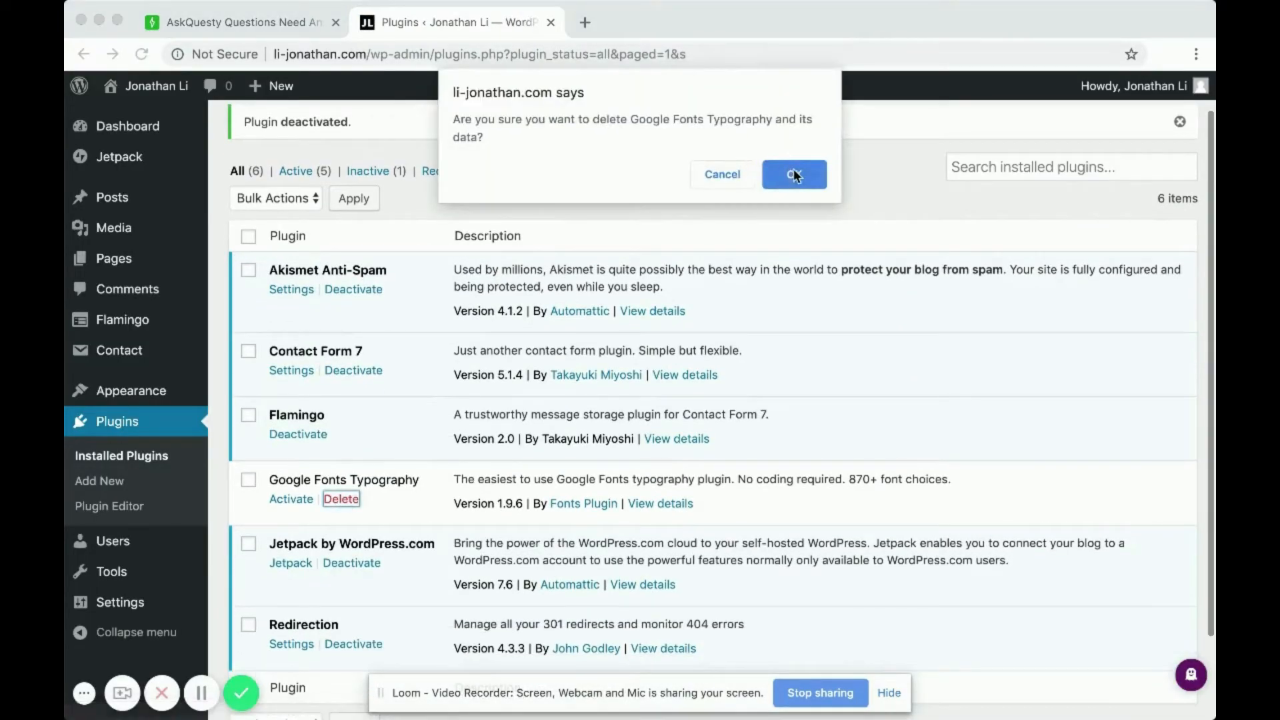
click(793, 171)
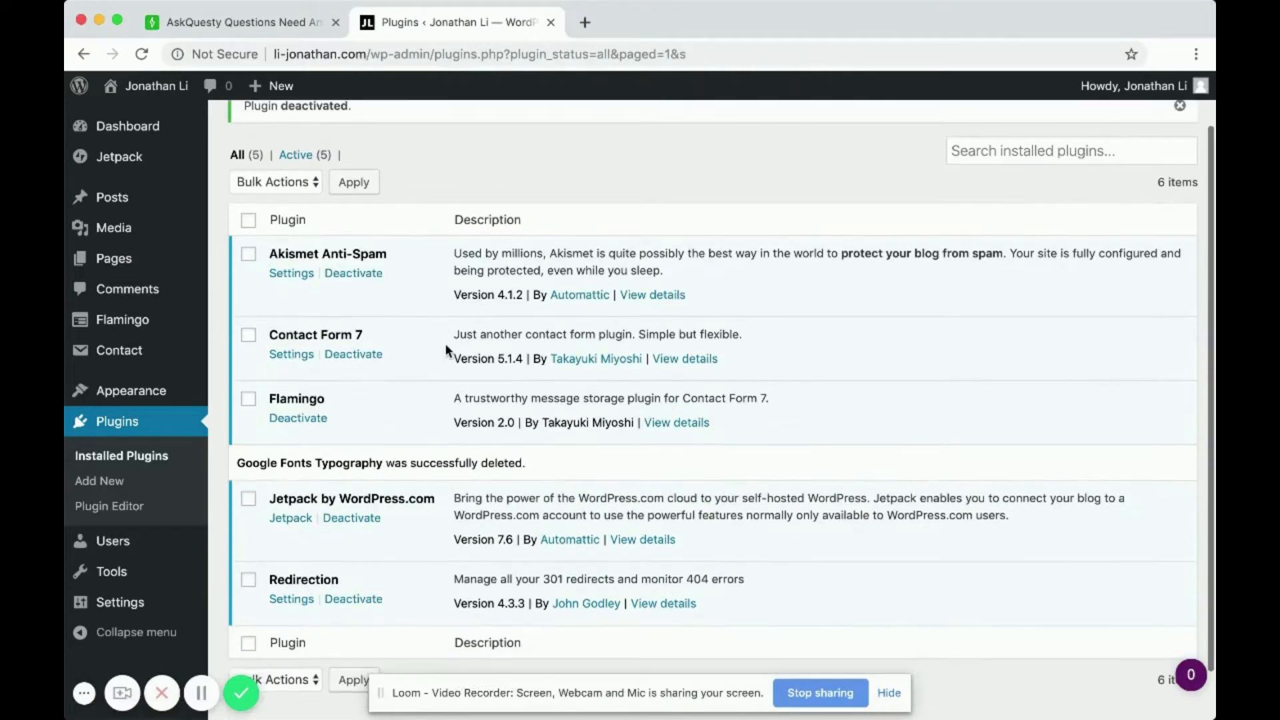
Search the plugins available to add for "font", and install and activate Google Fonts Typography
scroll(445, 343, up, 2)
click(332, 133)
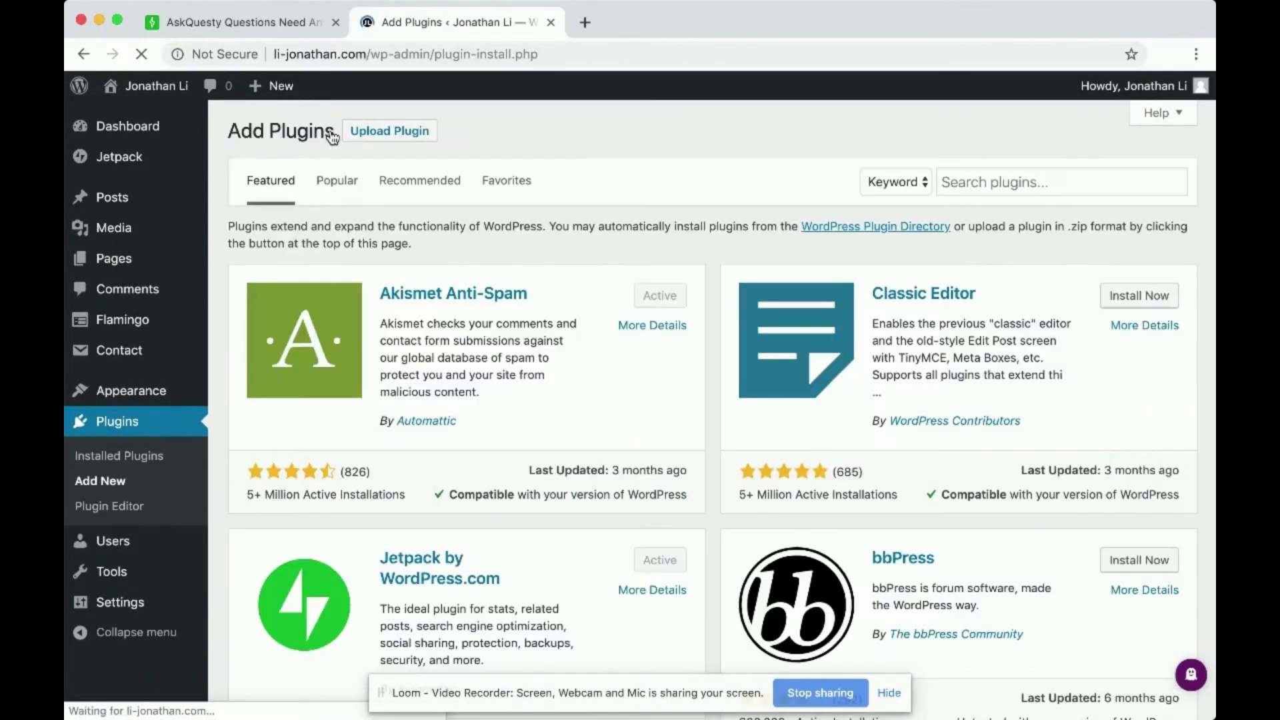
click(1038, 185)
text(font)
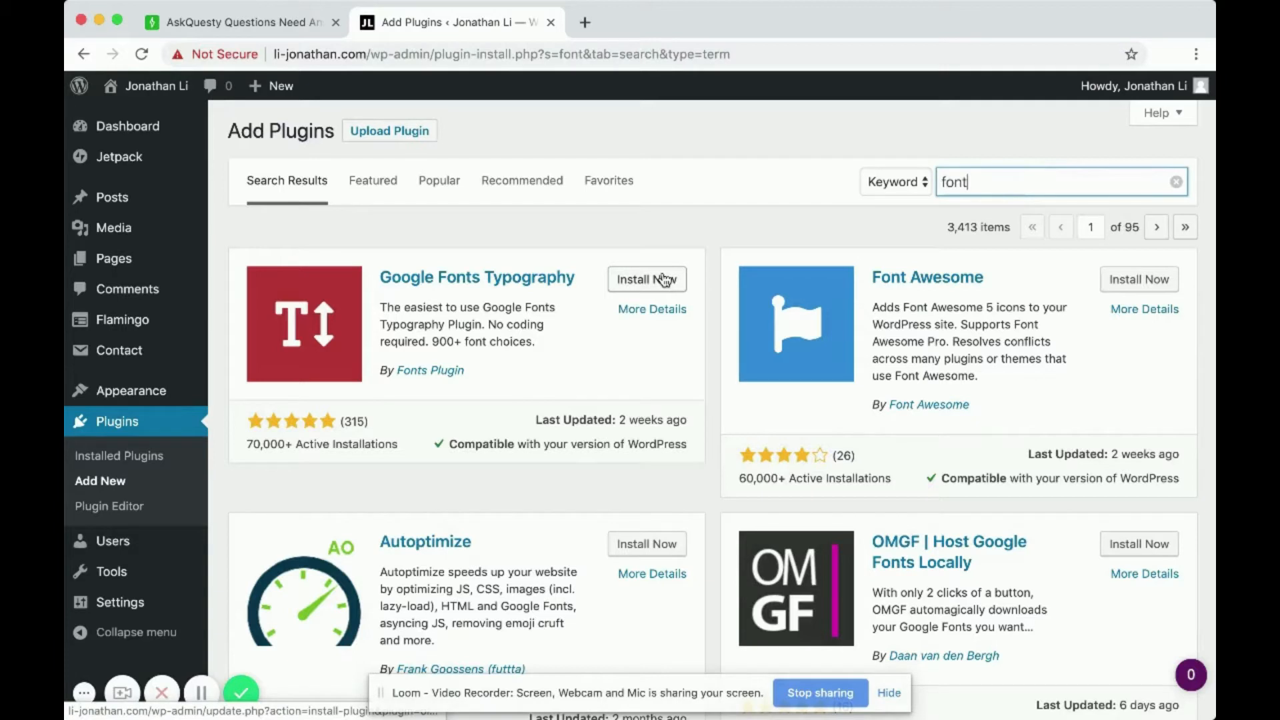
click(663, 279)
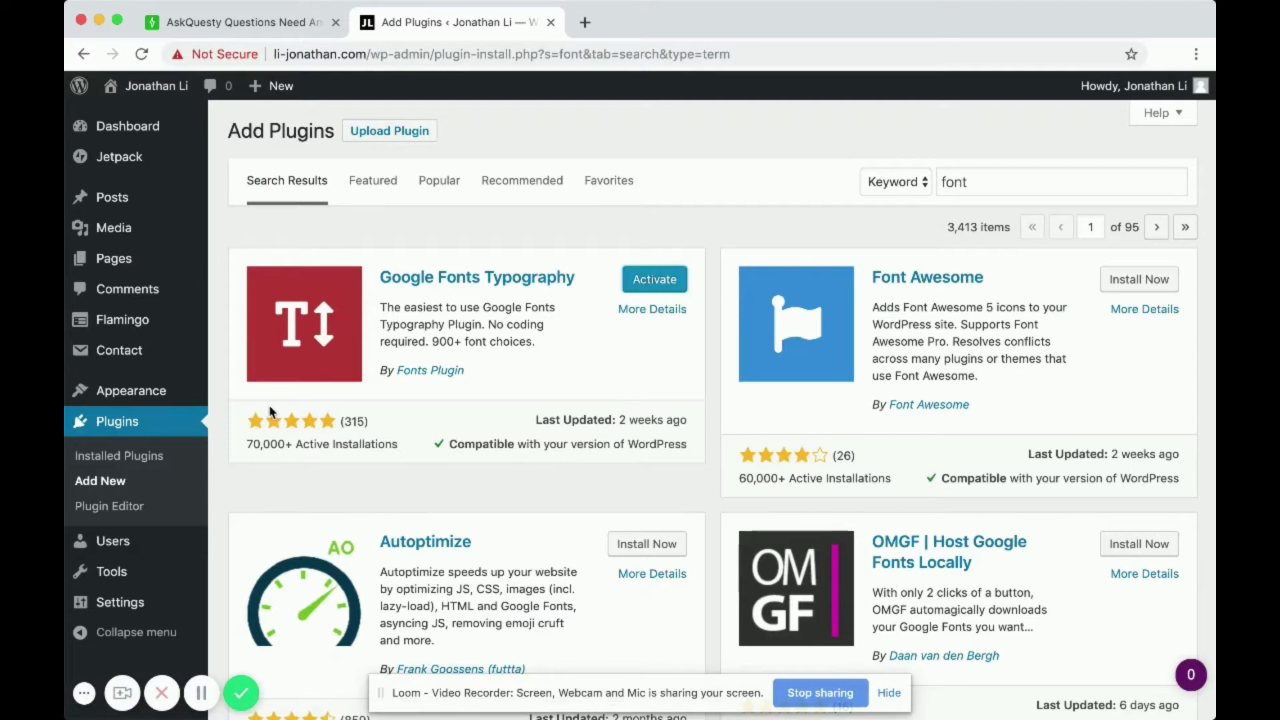
click(645, 284)
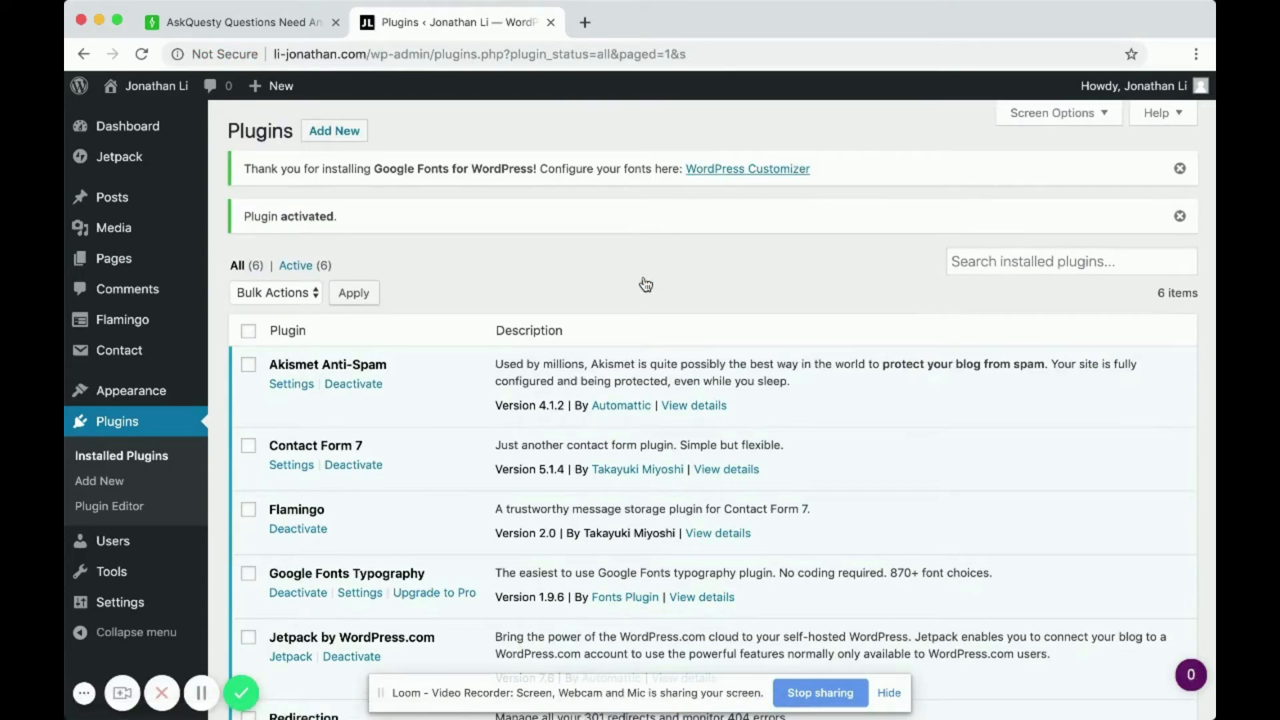
scroll(398, 459, down, 5)
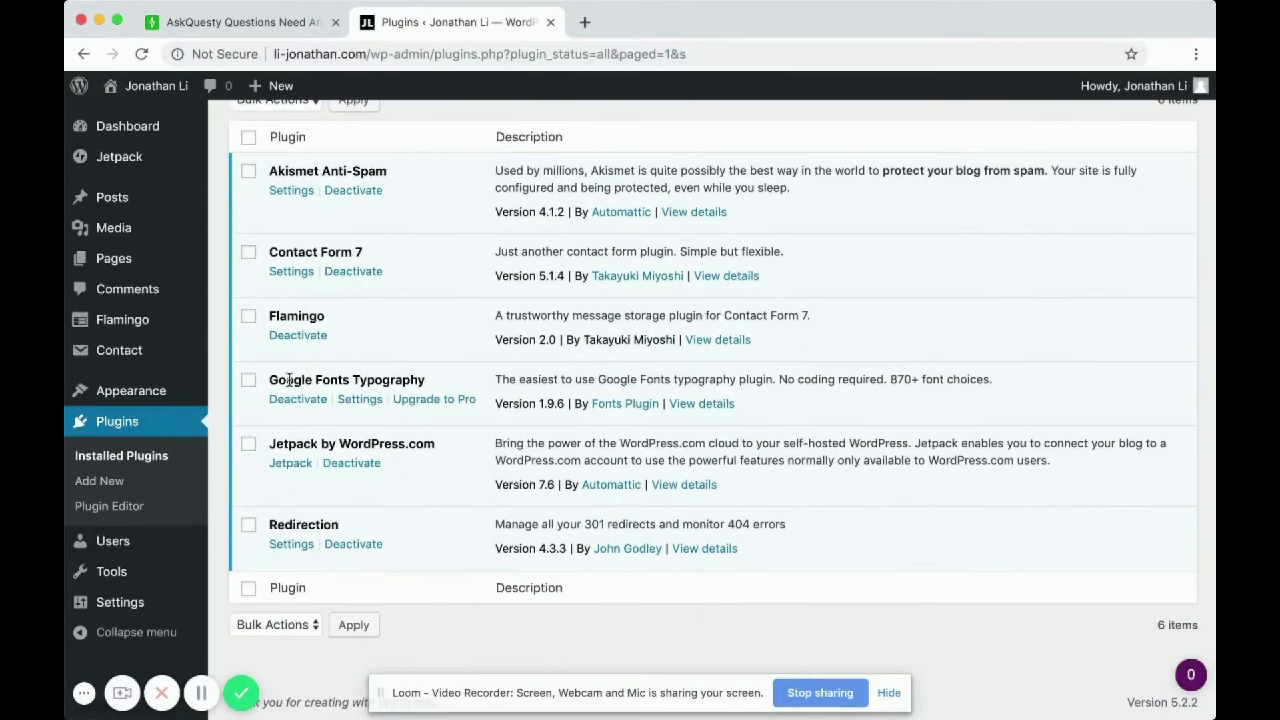
drag(273, 380, 439, 378)
click(440, 386)
drag(277, 375, 414, 375)
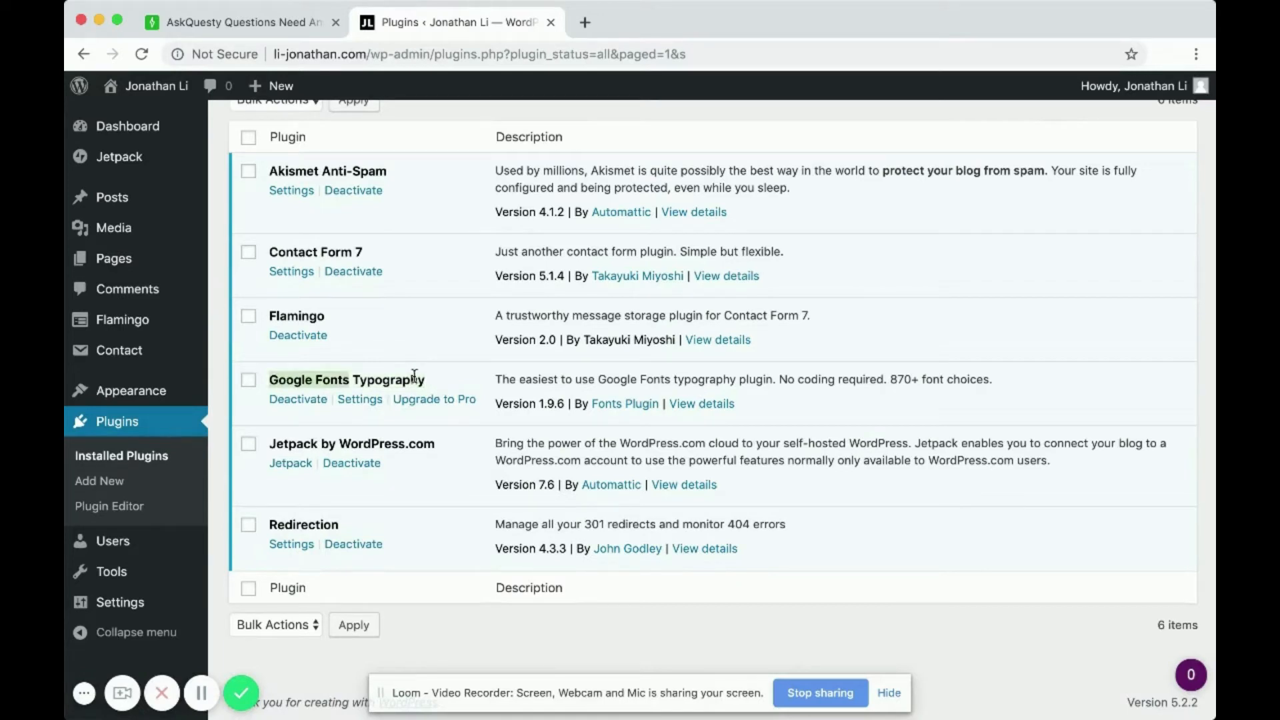
Load the site's home page in a new browser tab and open the Google Fonts Basic Settings in its Customizer
key(super+t)
text(li)
key(Return)
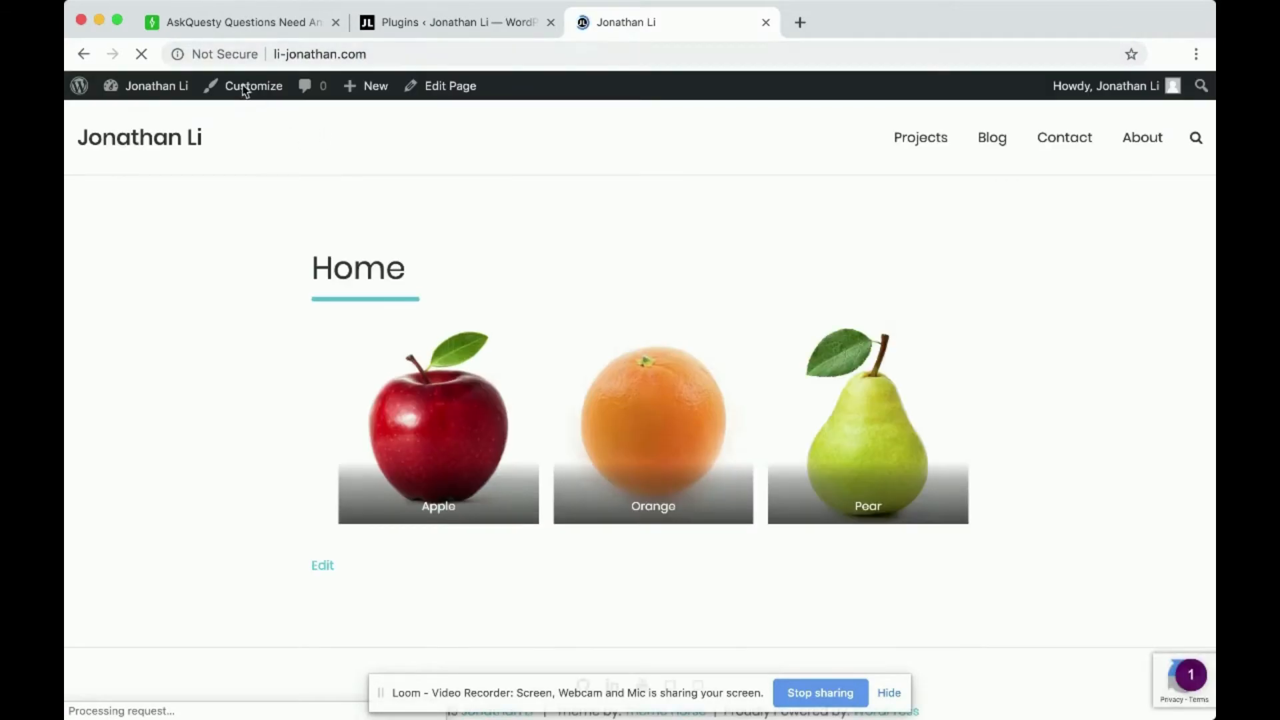
click(242, 93)
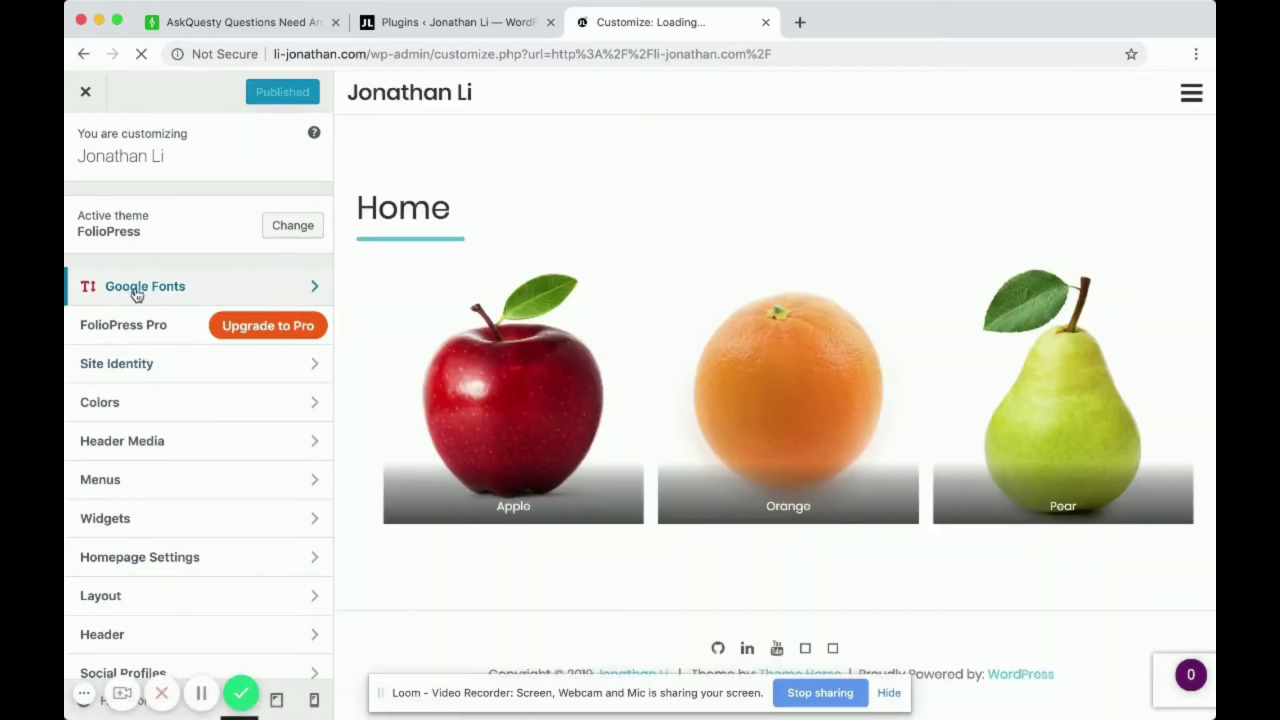
click(192, 290)
click(214, 209)
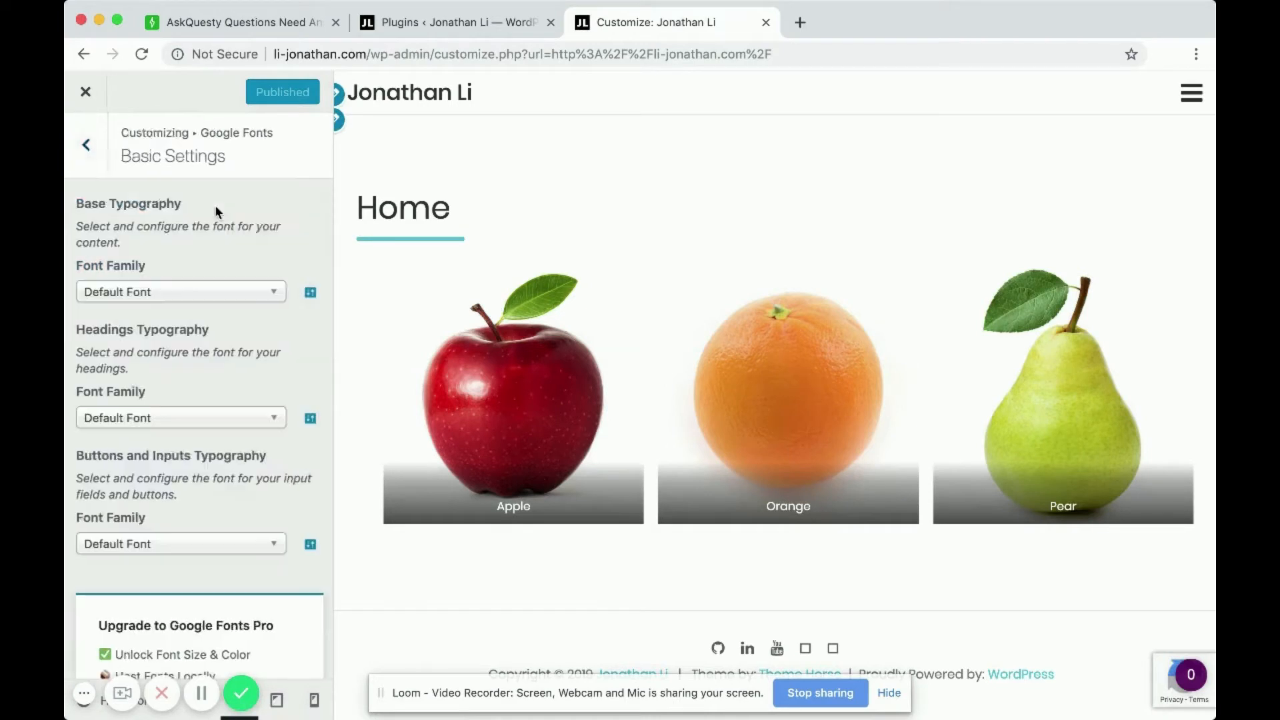
Examine the Base, Headings, and Buttons and Inputs typography options, and identify the Home title as a heading in the preview
scroll(211, 292, down, 3)
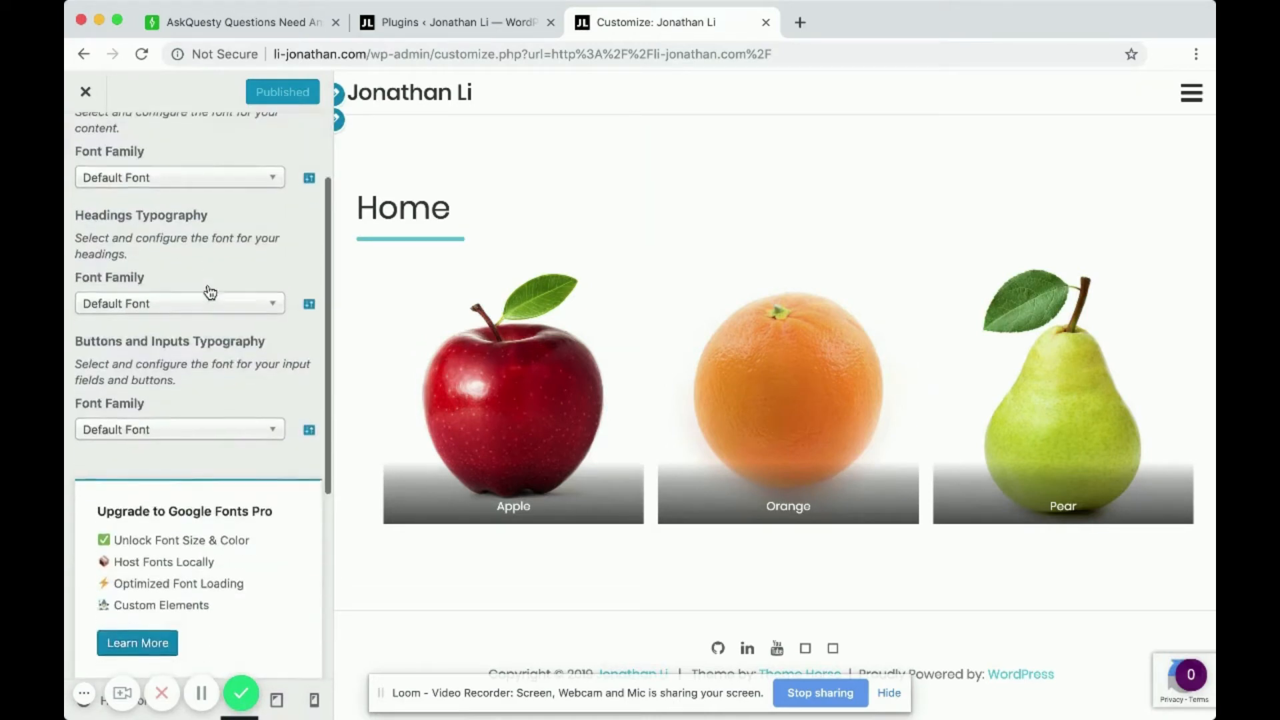
scroll(210, 292, up, 2)
scroll(207, 287, down, 3)
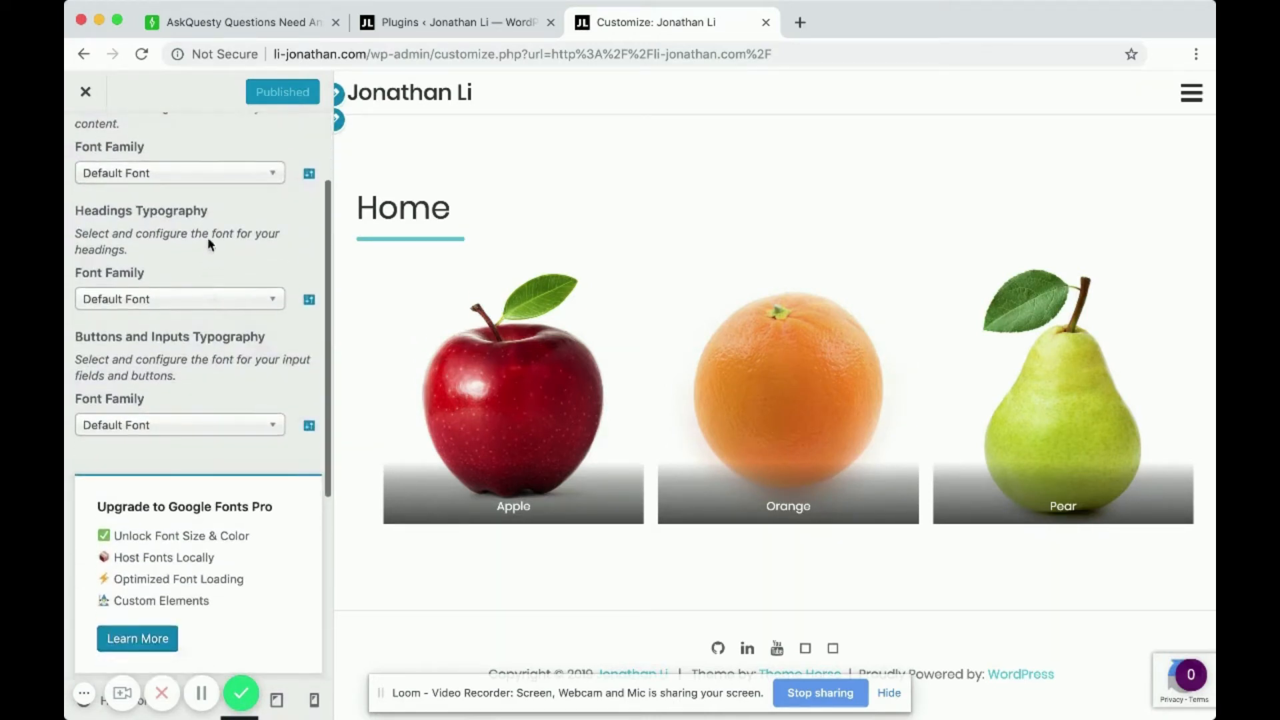
drag(359, 205, 446, 208)
click(445, 207)
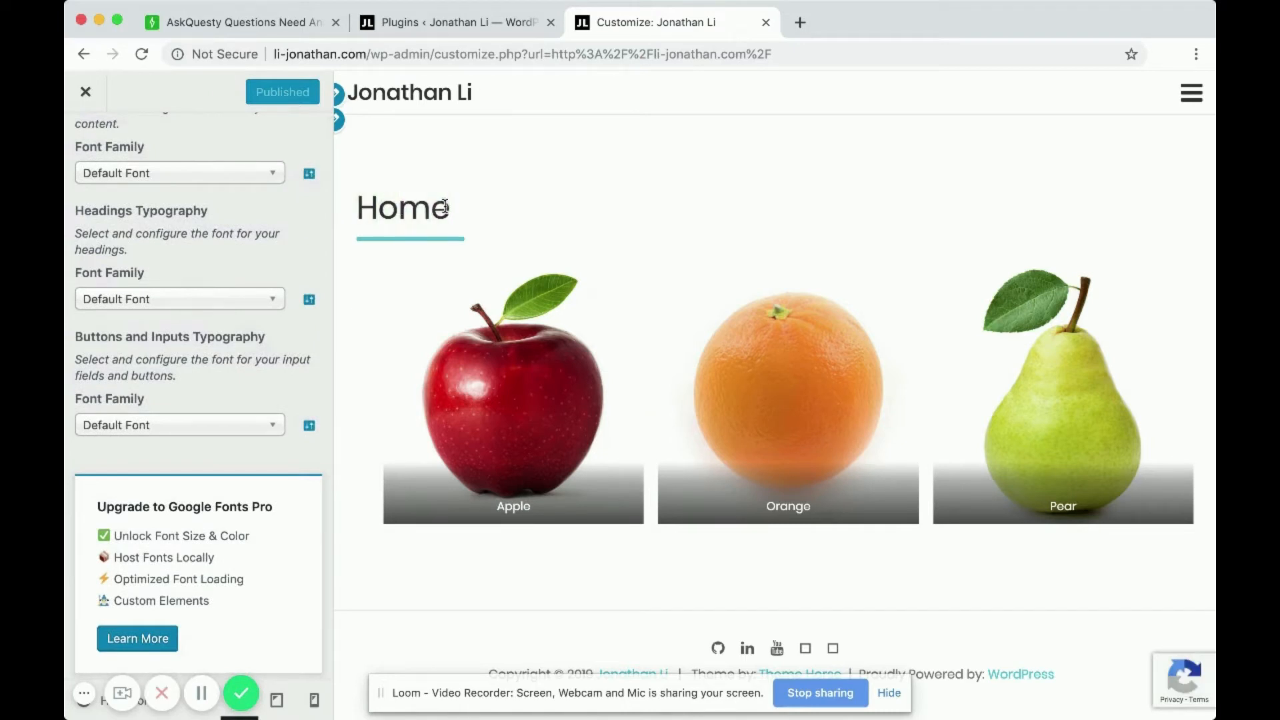
Try Arial and Helvetica in turn as the font family for Headings Typography
click(190, 304)
click(133, 395)
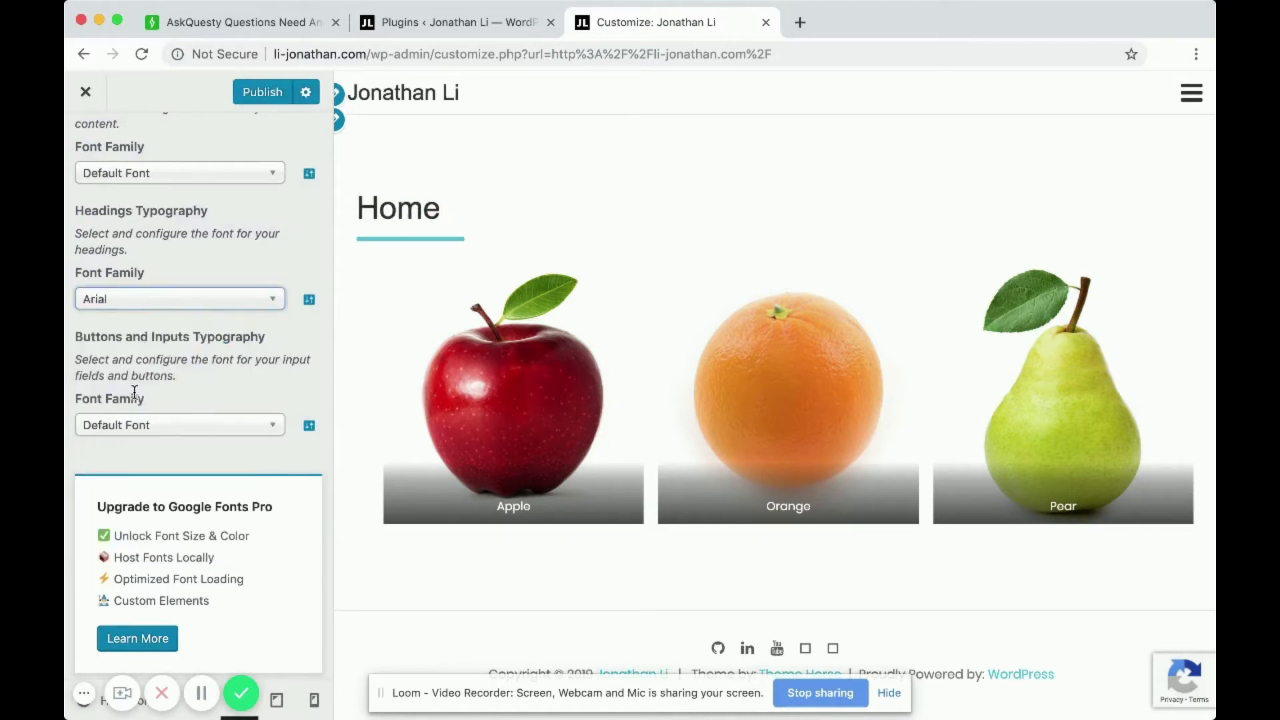
click(164, 298)
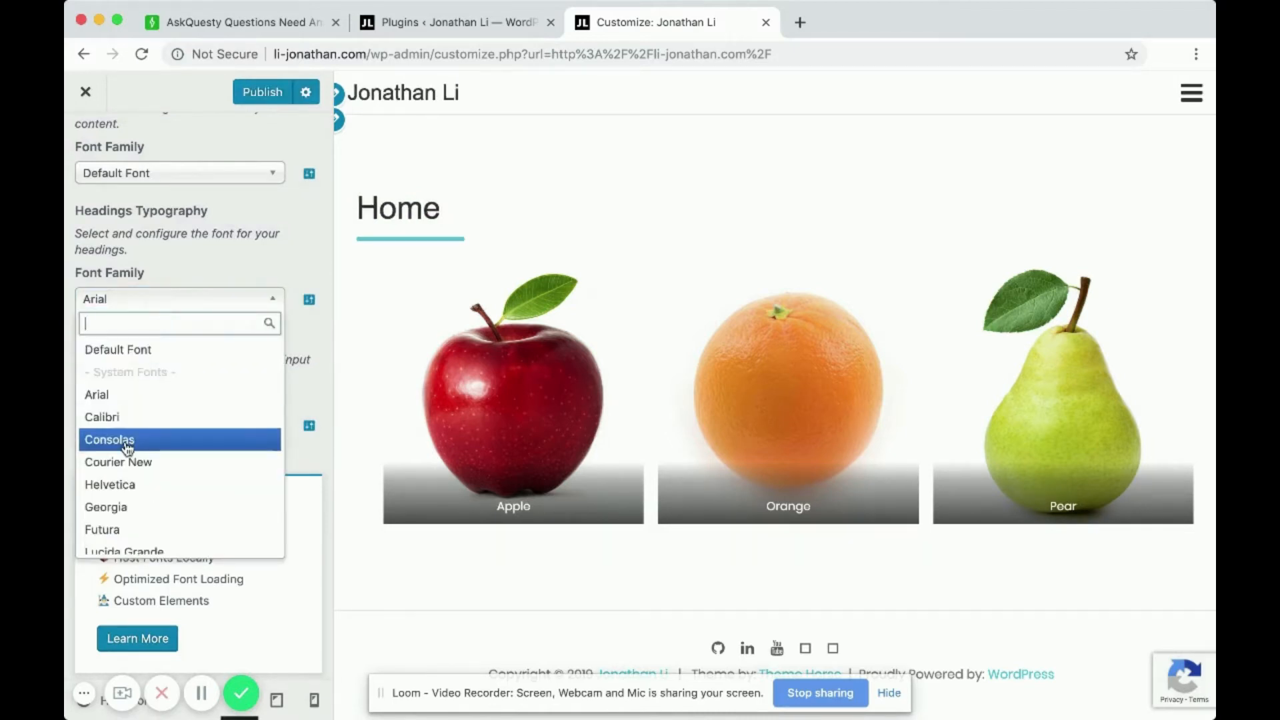
click(142, 487)
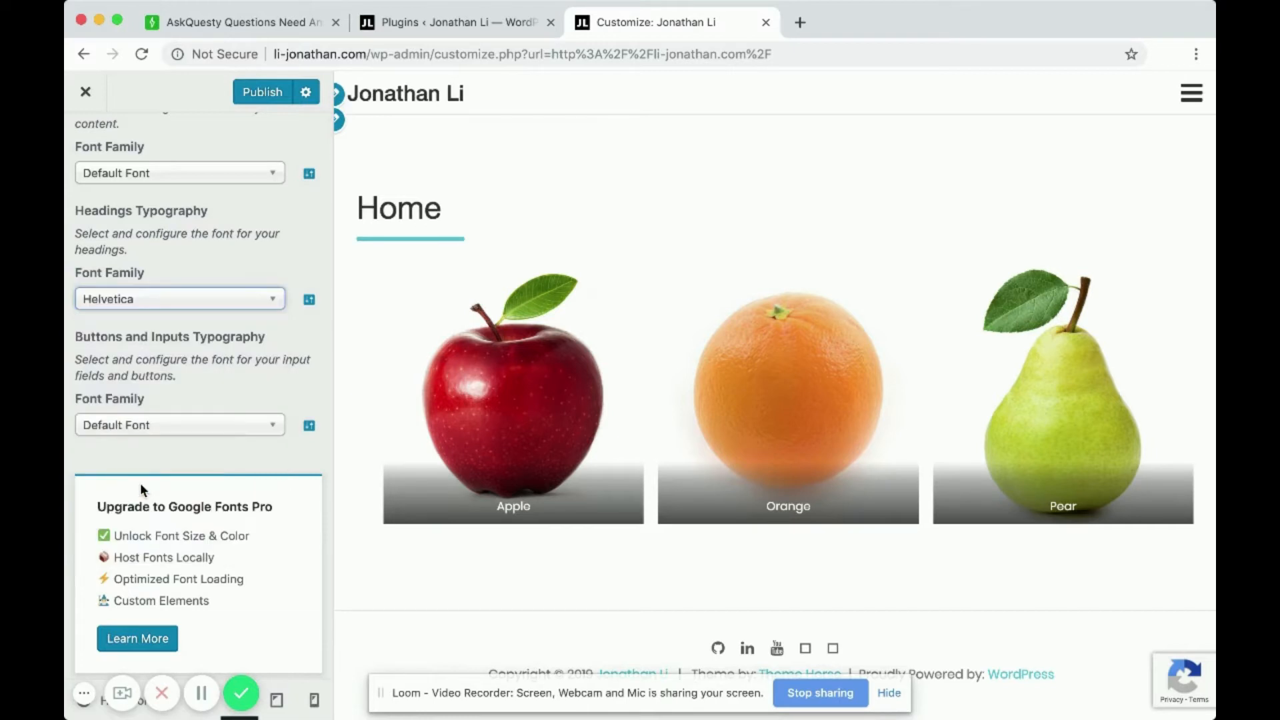
Try Georgia as the font family for Headings Typography, and return it to Default Font
click(144, 301)
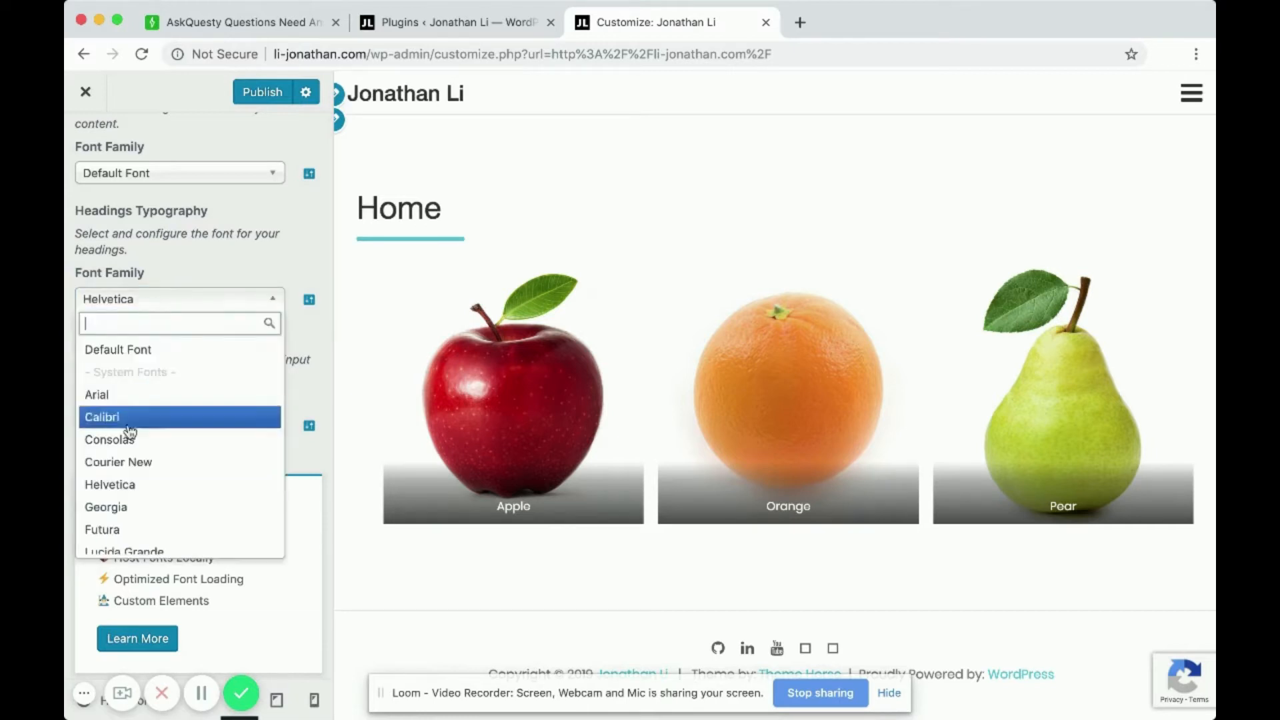
click(130, 510)
click(187, 298)
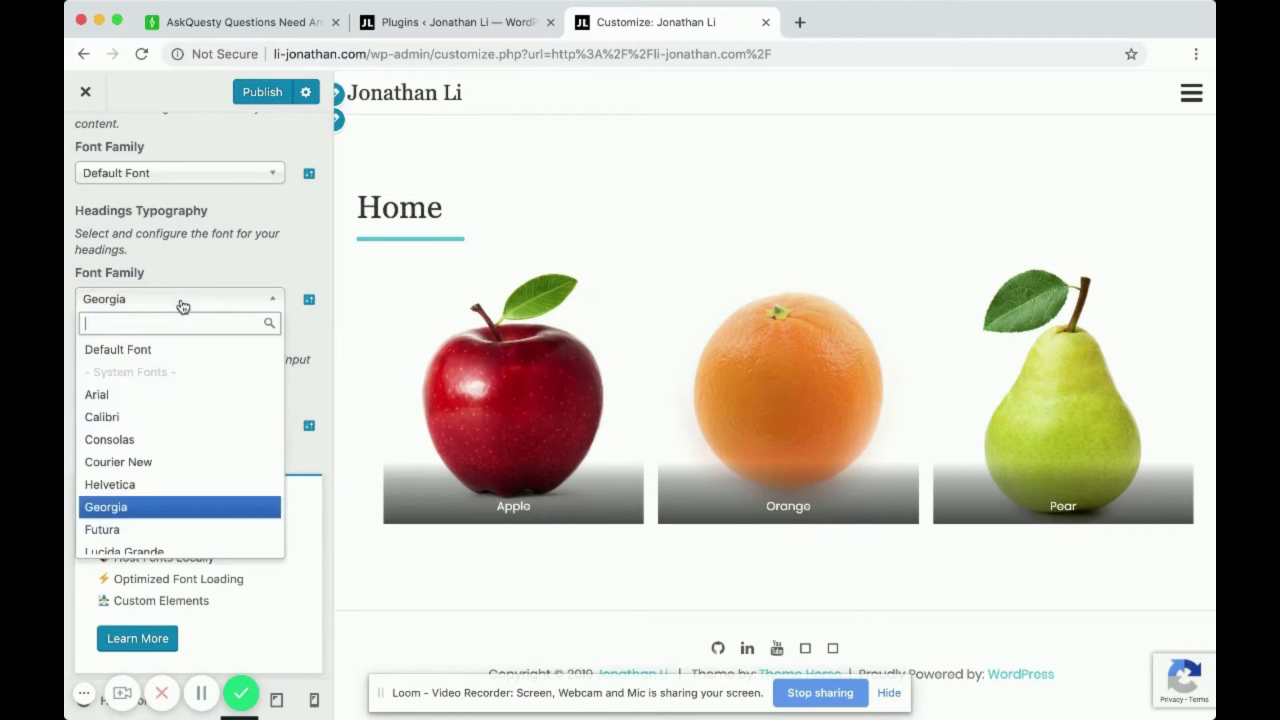
click(155, 348)
Browse the font families offered for Headings Typography without choosing one, and review the rest of the Basic Settings
click(244, 300)
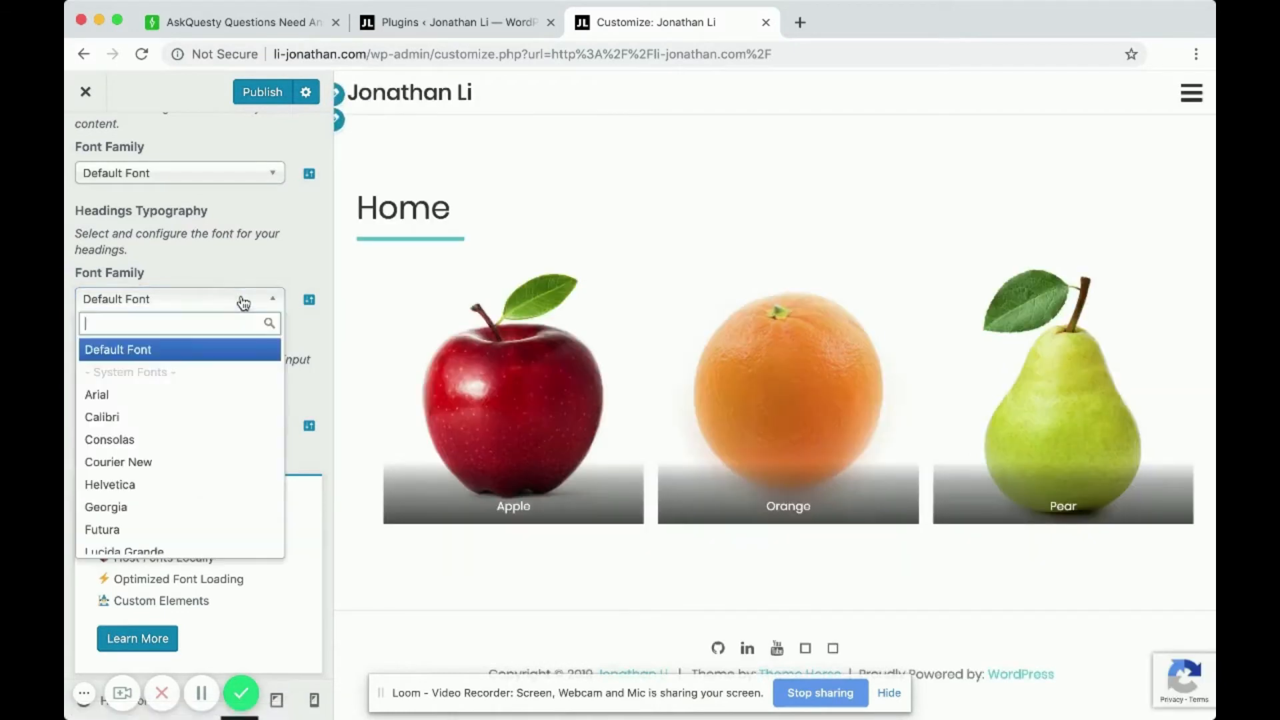
scroll(243, 434, down, 10)
scroll(243, 434, down, 20)
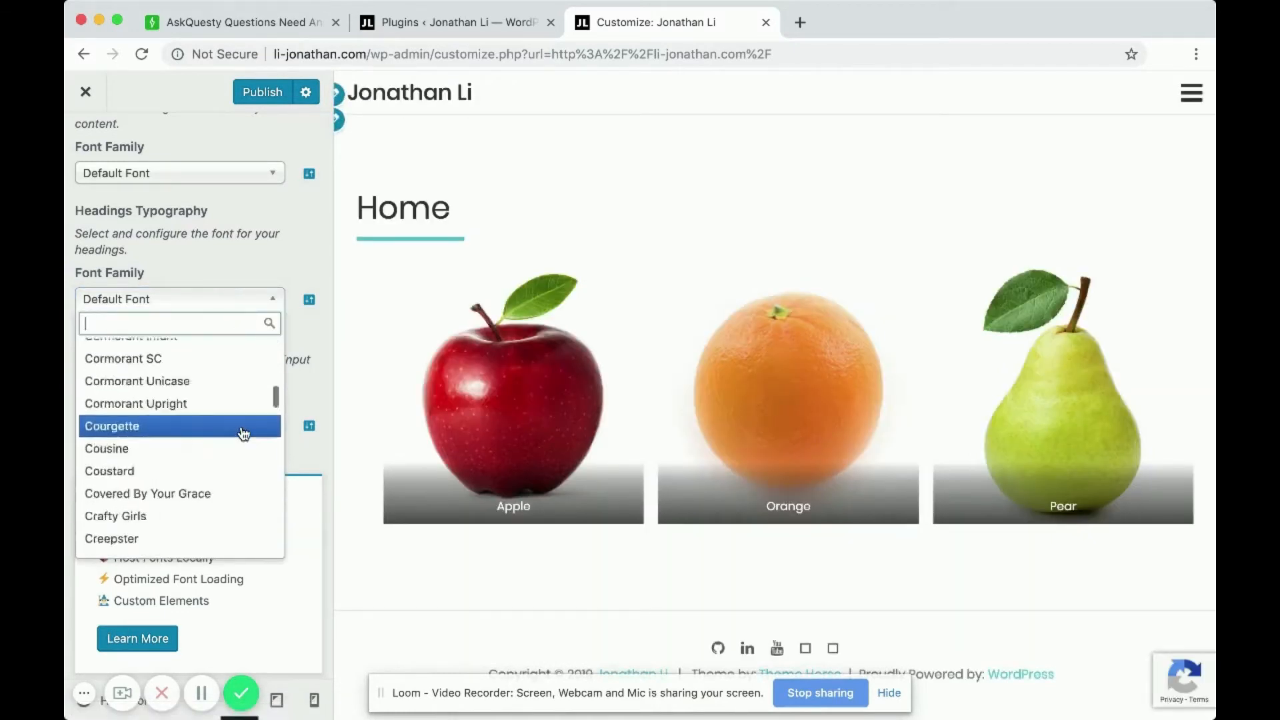
scroll(243, 434, up, 15)
scroll(244, 434, up, 5)
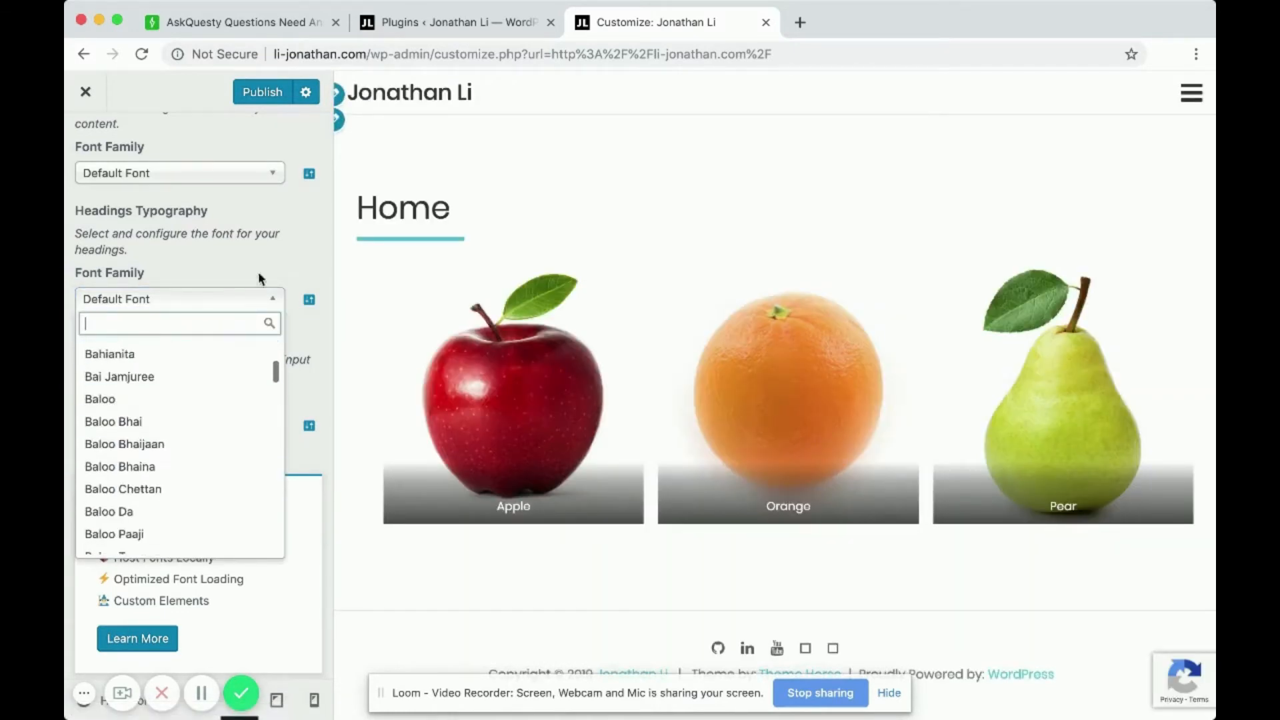
click(259, 253)
scroll(251, 395, down, 4)
scroll(250, 395, up, 5)
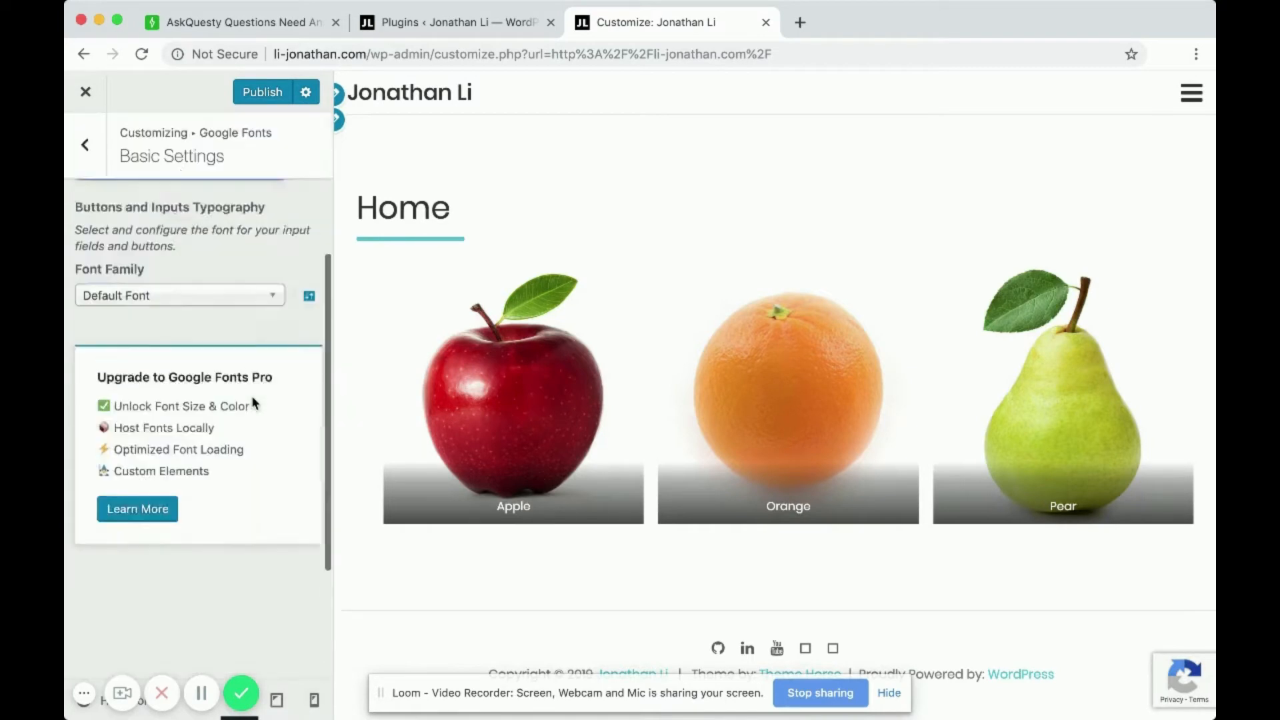
scroll(200, 537, down, 1)
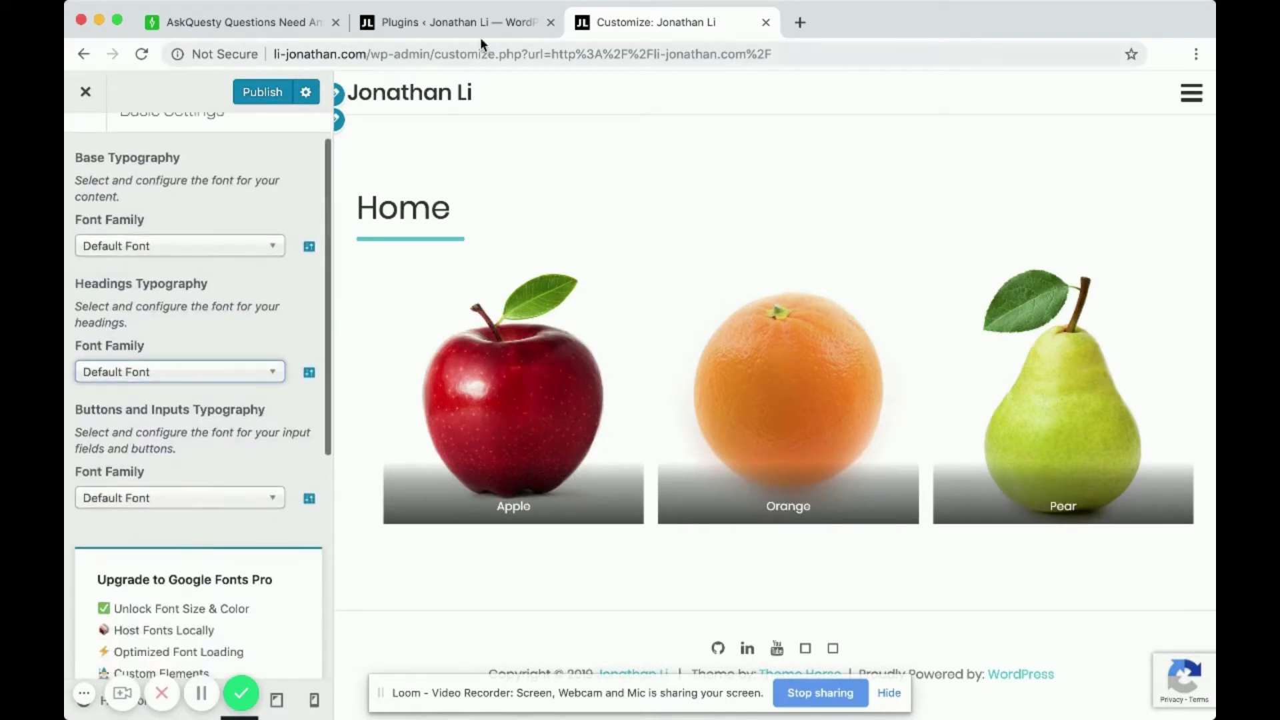
Return to the installed plugins list and open the Pro upgrade page for Google Fonts Typography
click(460, 23)
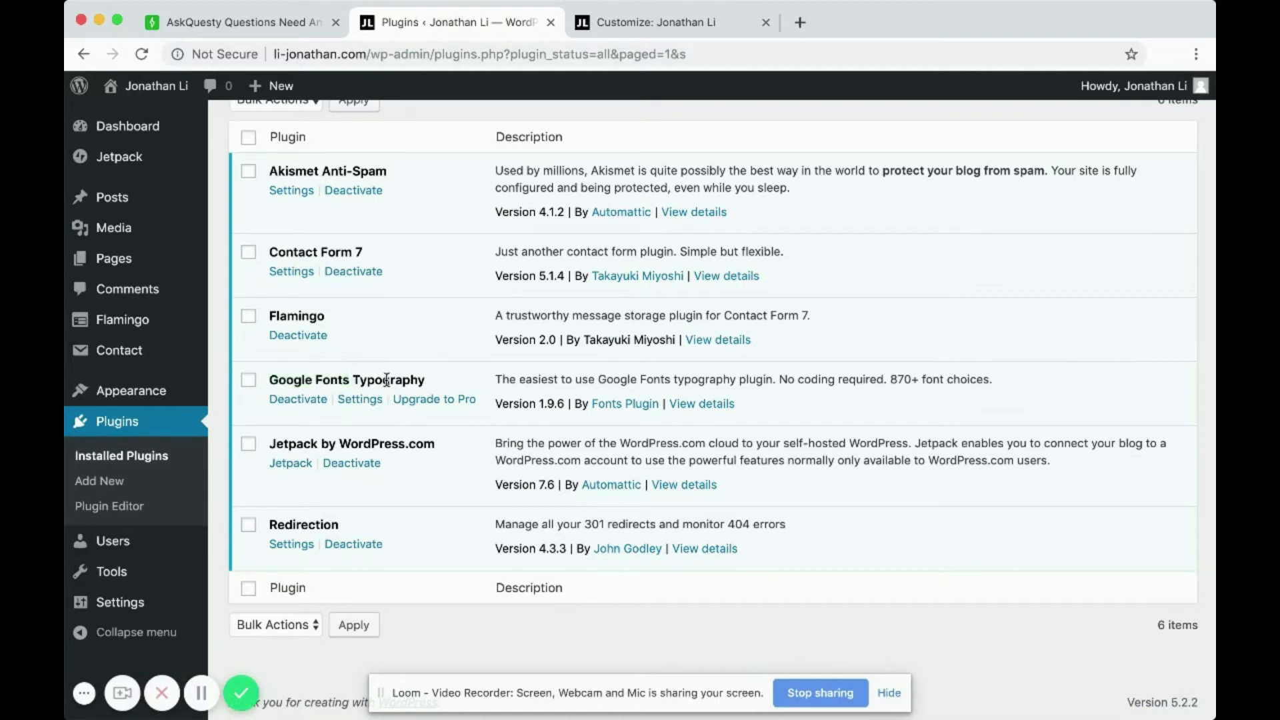
drag(280, 379, 379, 379)
click(448, 378)
scroll(448, 378, up, 2)
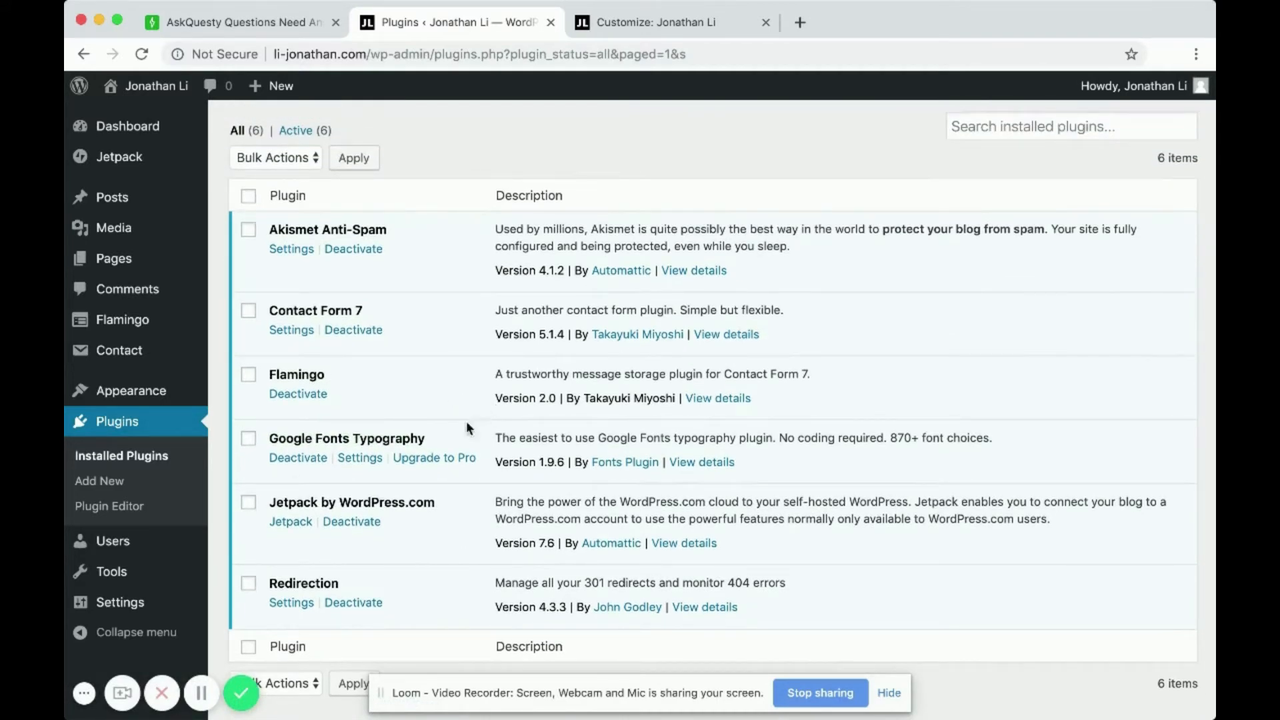
click(415, 459)
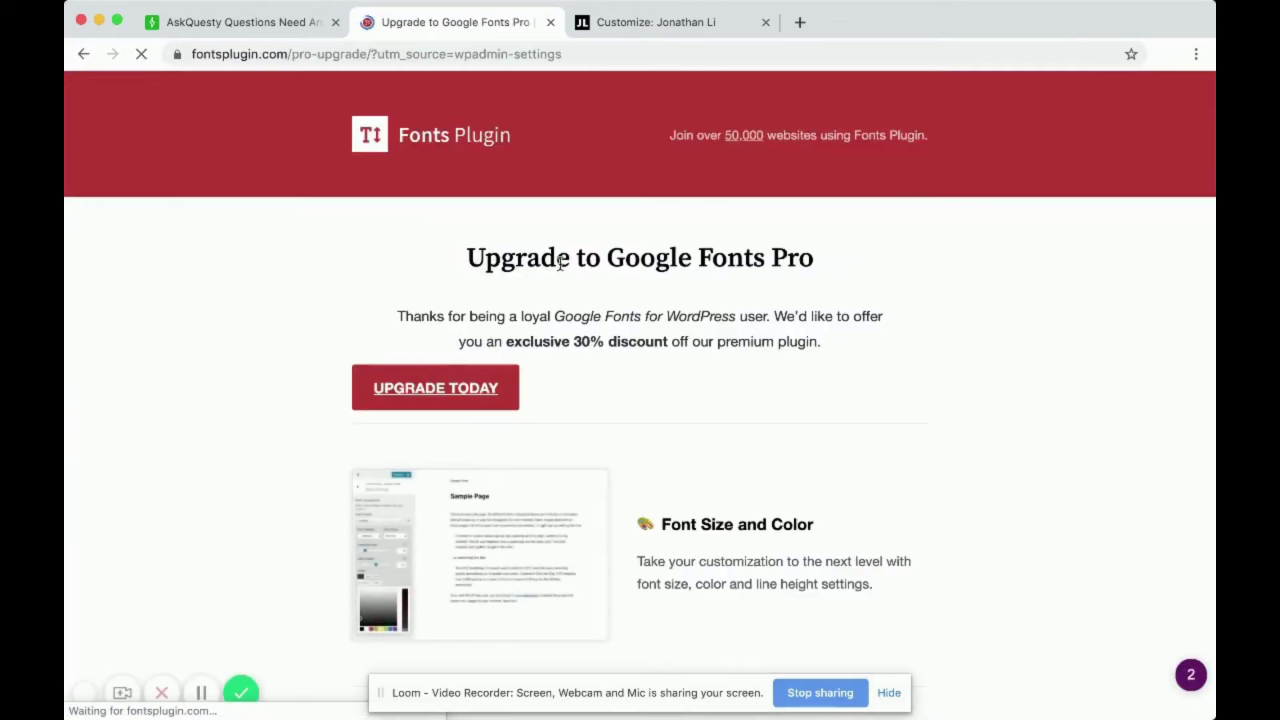
Examine the Business, Team and Personal packages of Google Fonts Pro, and close the upgrade page
scroll(560, 264, down, 1)
scroll(560, 263, down, 15)
scroll(560, 267, up, 10)
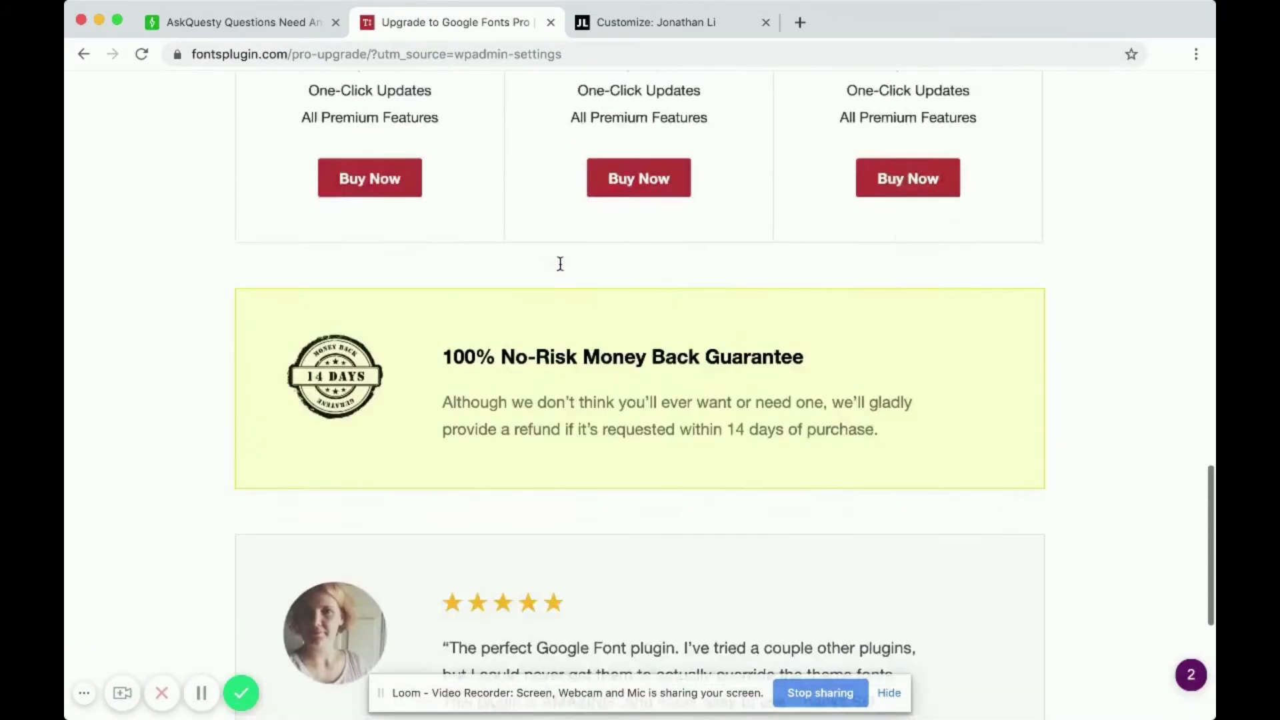
scroll(559, 266, up, 3)
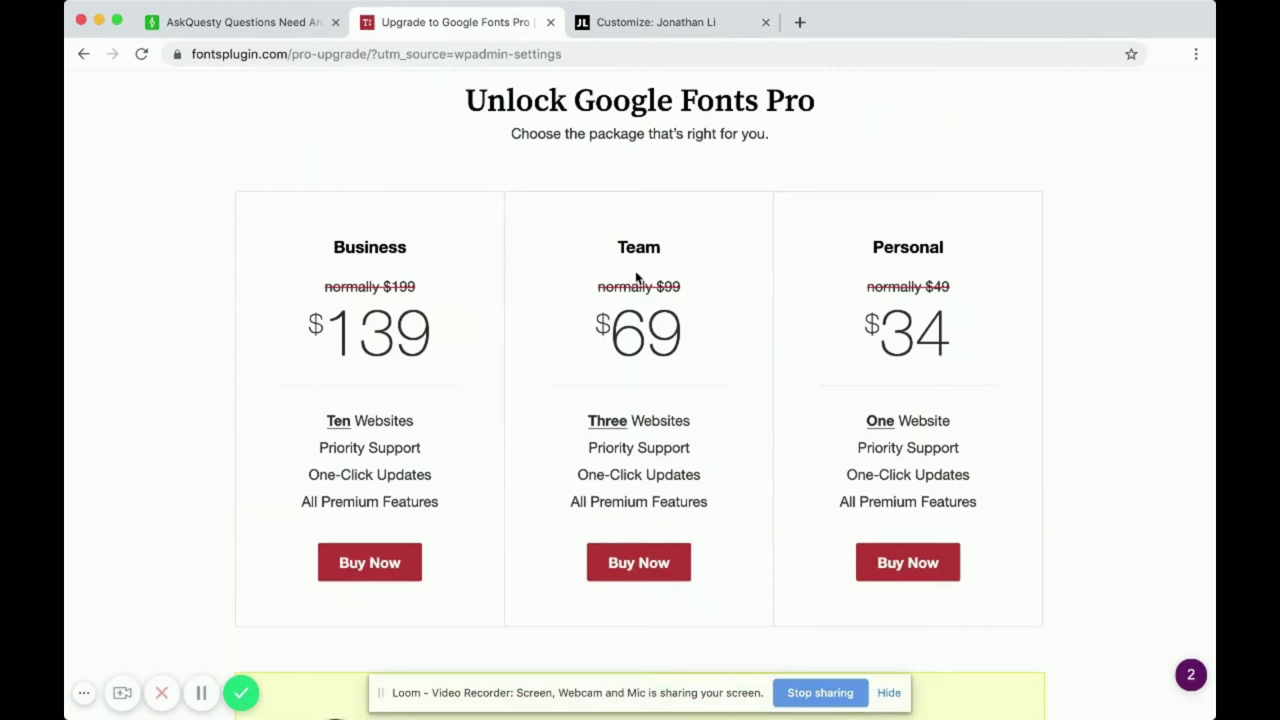
scroll(417, 400, down, 1)
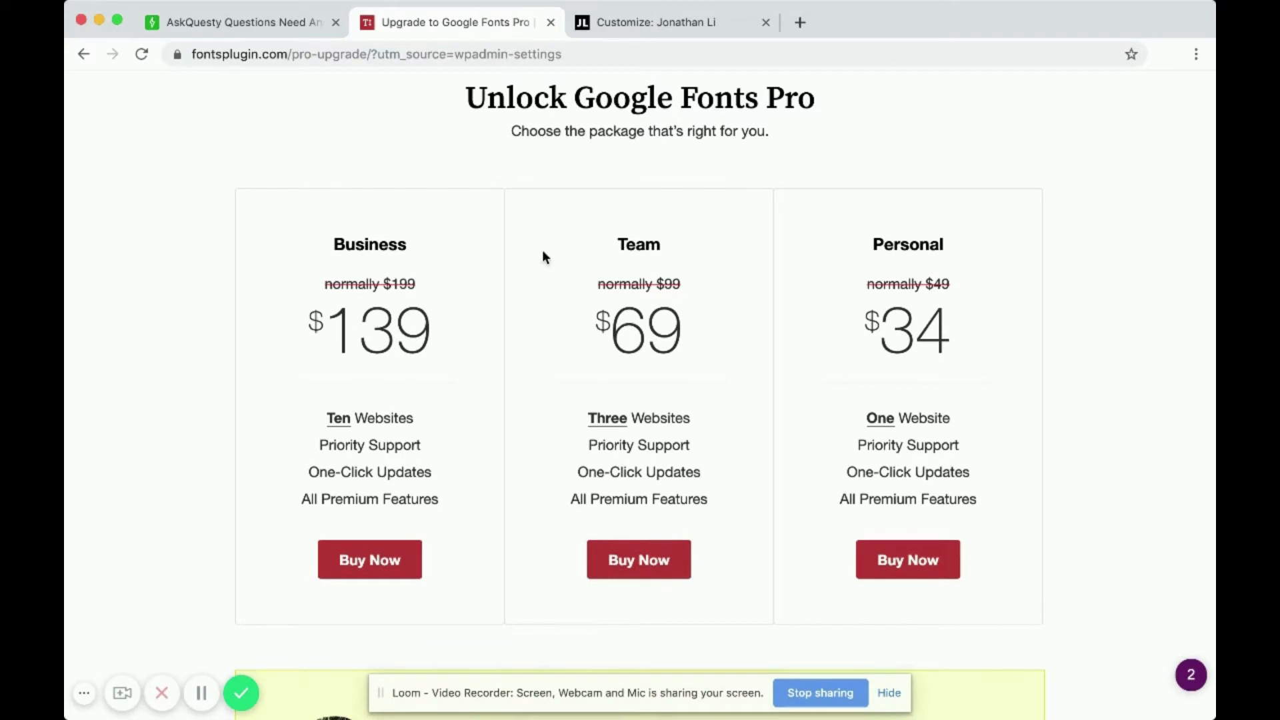
scroll(545, 257, up, 2)
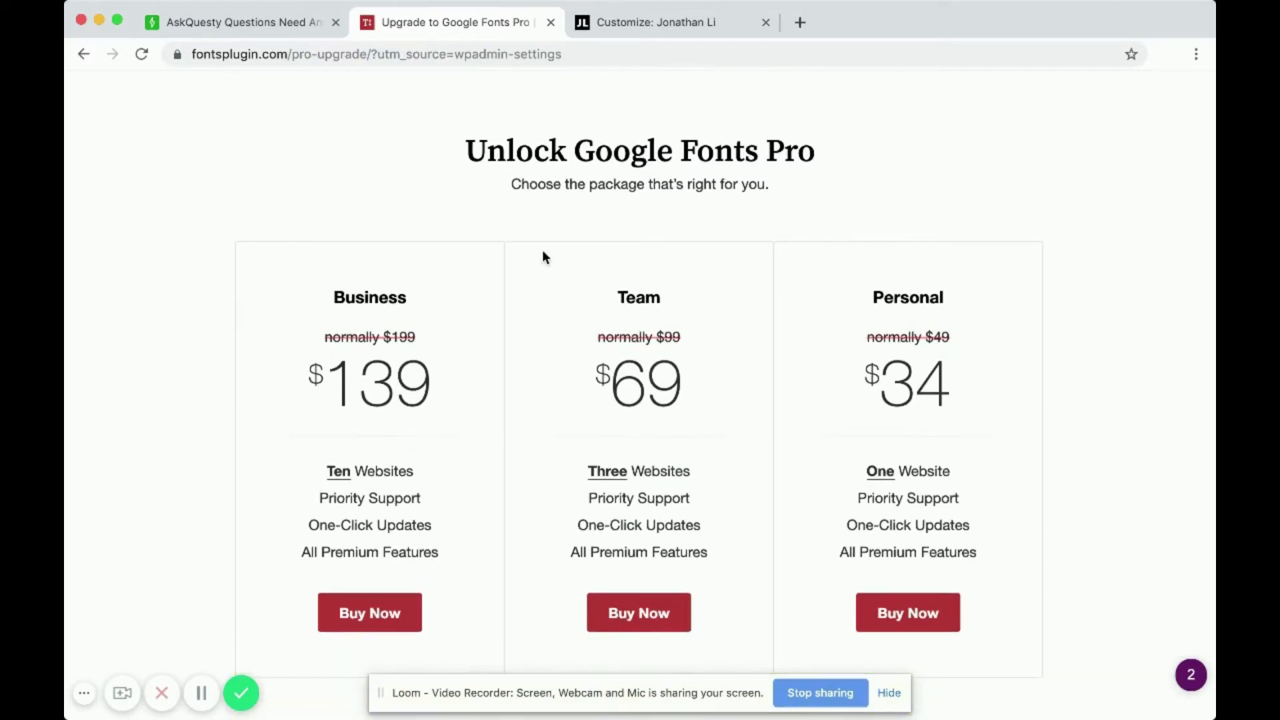
scroll(542, 249, up, 15)
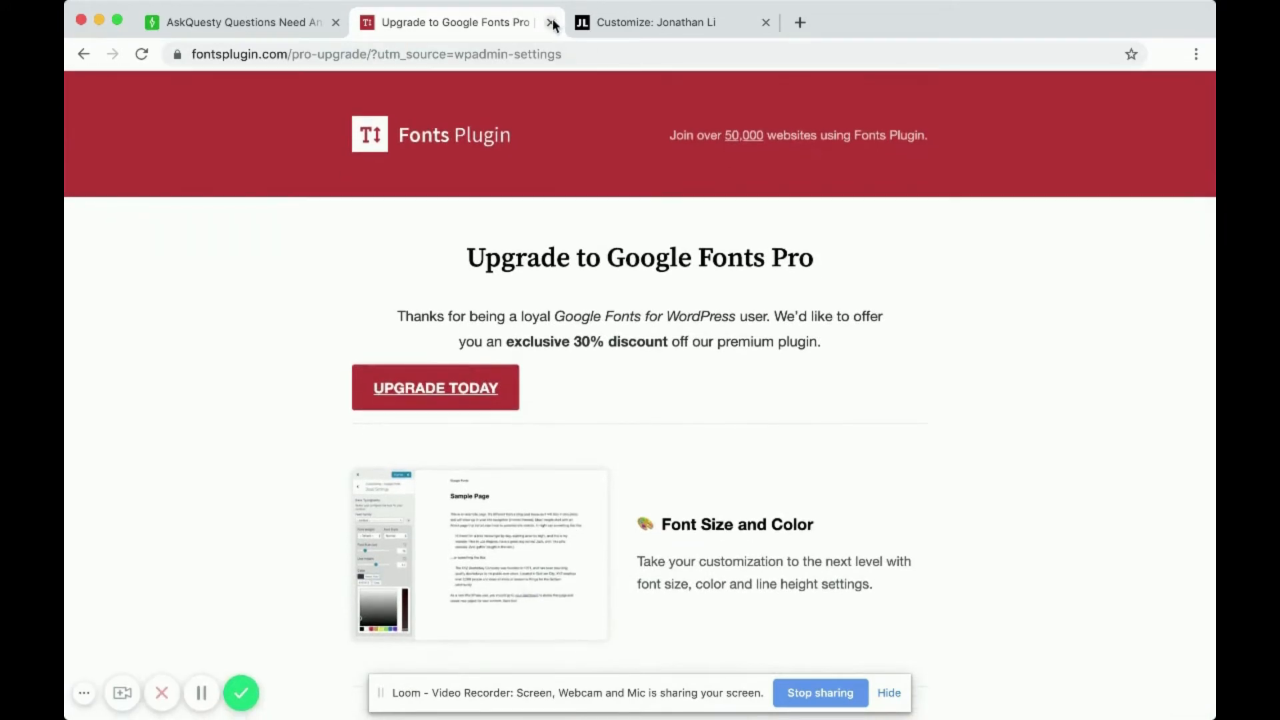
click(551, 24)
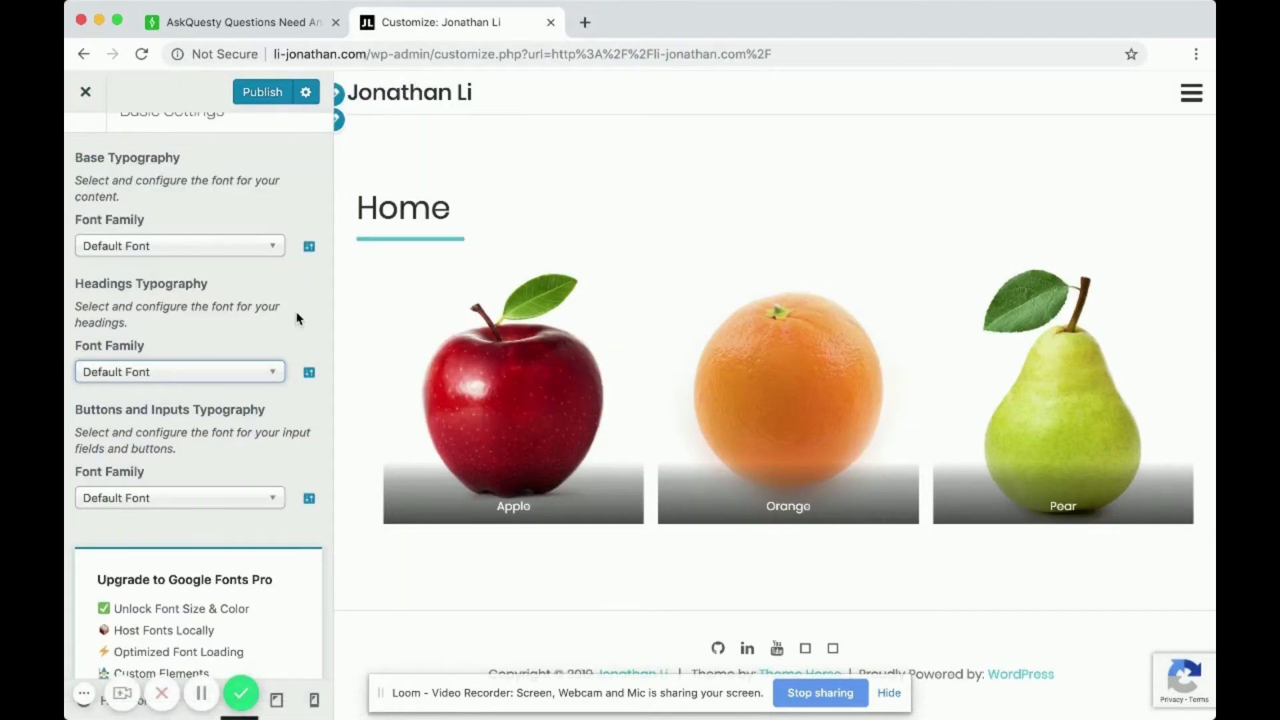
Leave the Customizer without publishing, discard the unsaved changes, and view the site's home page
scroll(296, 311, up, 1)
scroll(275, 391, down, 5)
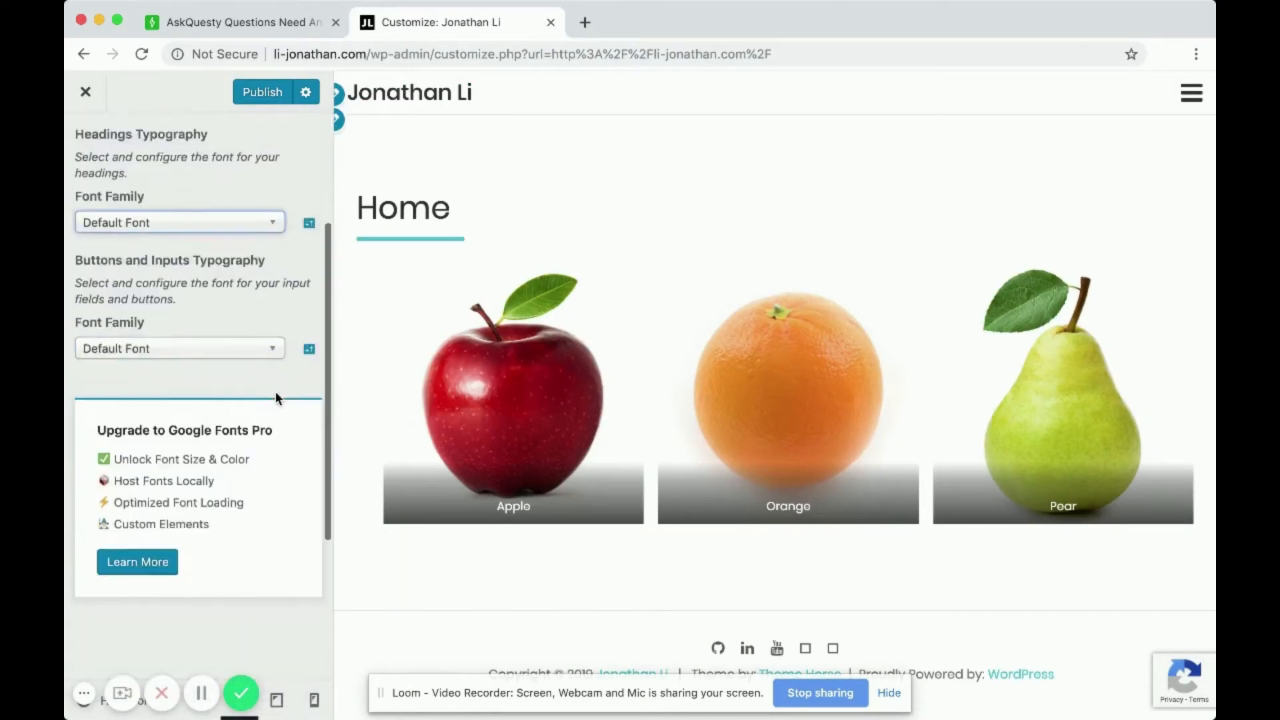
scroll(277, 398, up, 5)
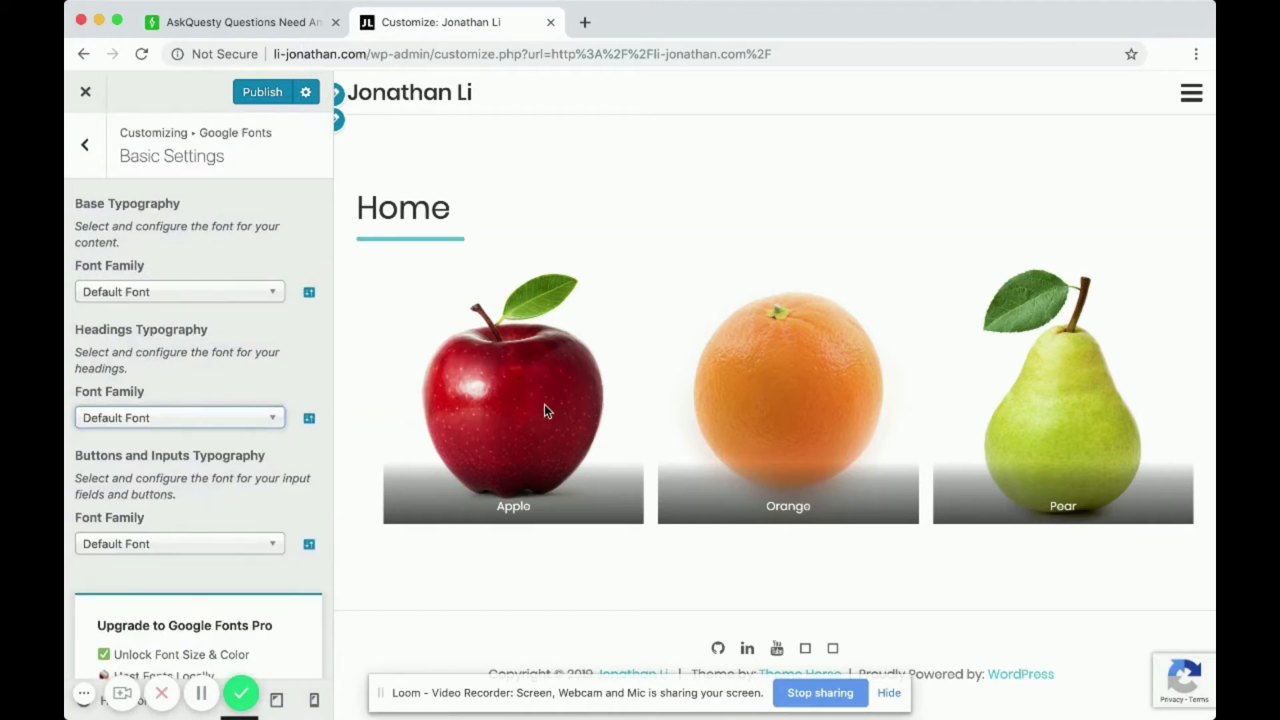
click(84, 92)
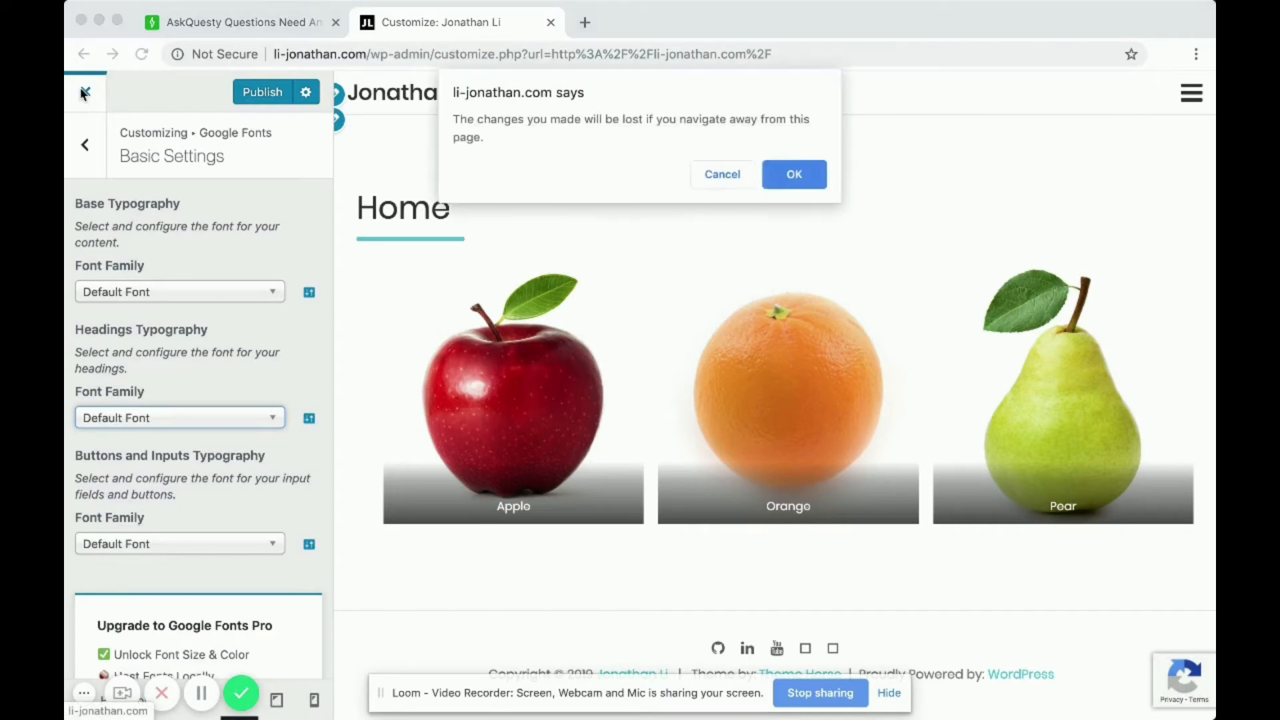
click(780, 180)
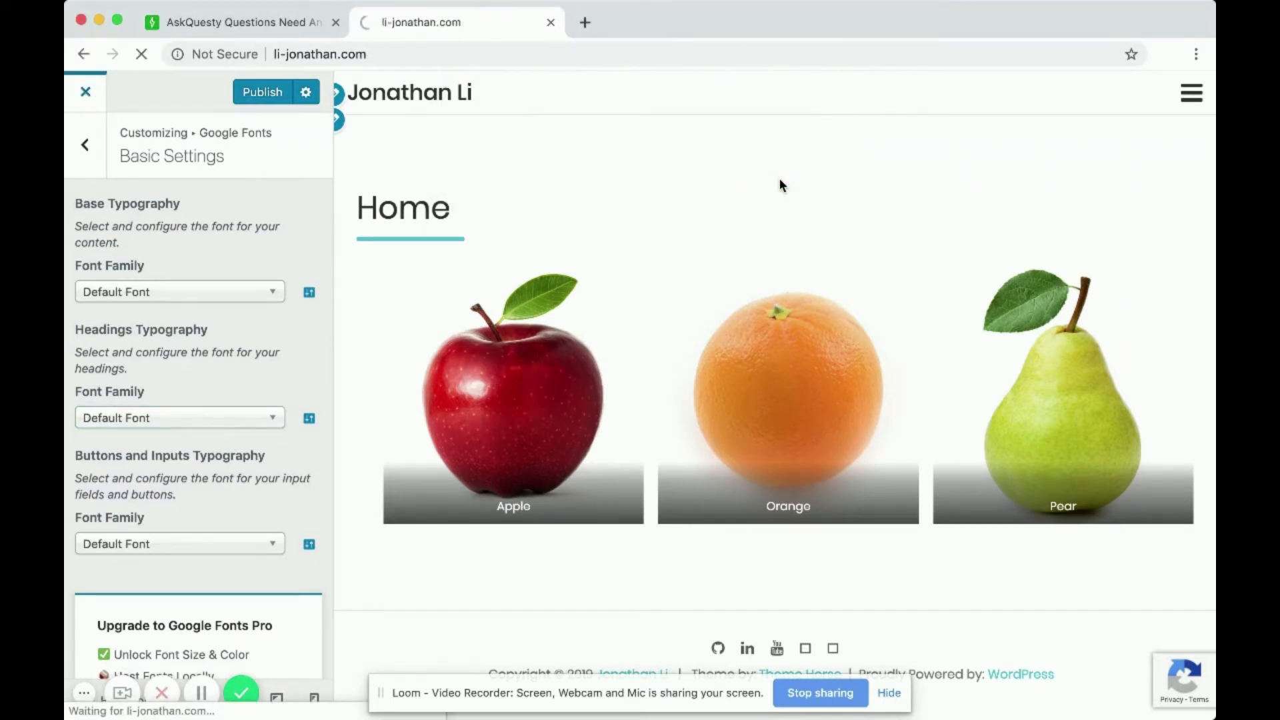
scroll(406, 295, down, 1)
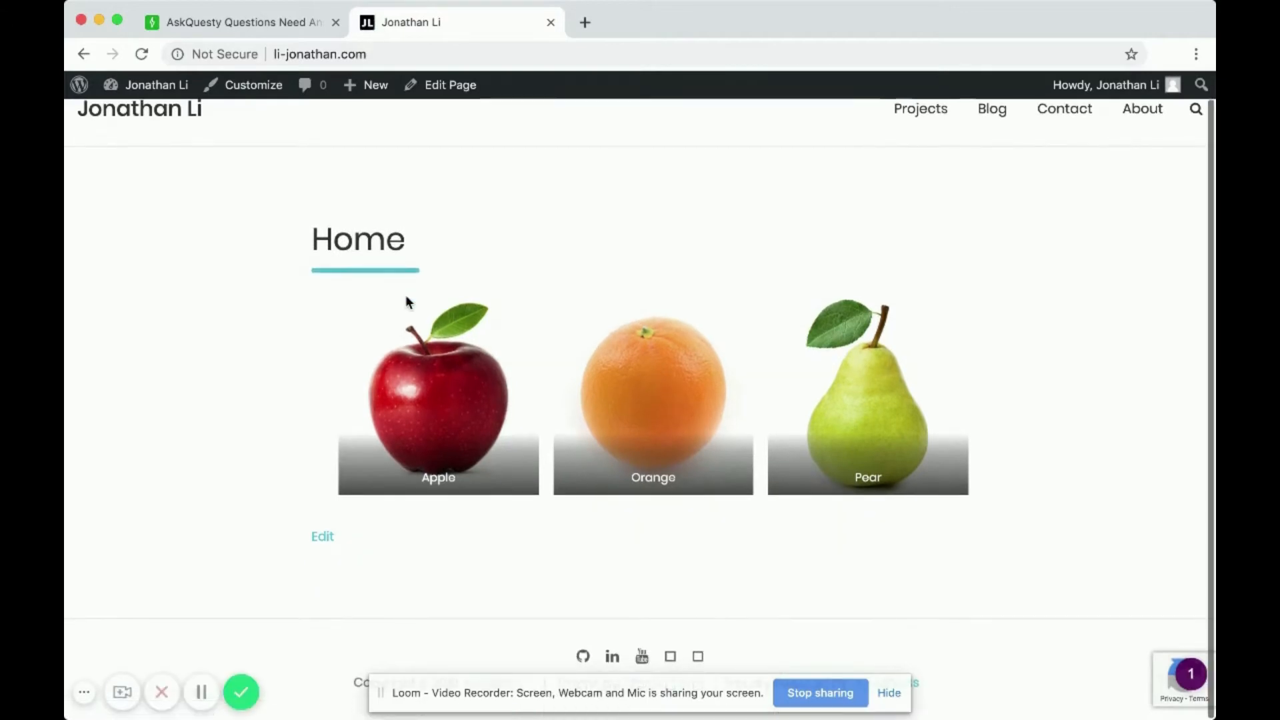
Search the web for "google fonts" in a new browser tab and open the fonts.google.com site
click(586, 24)
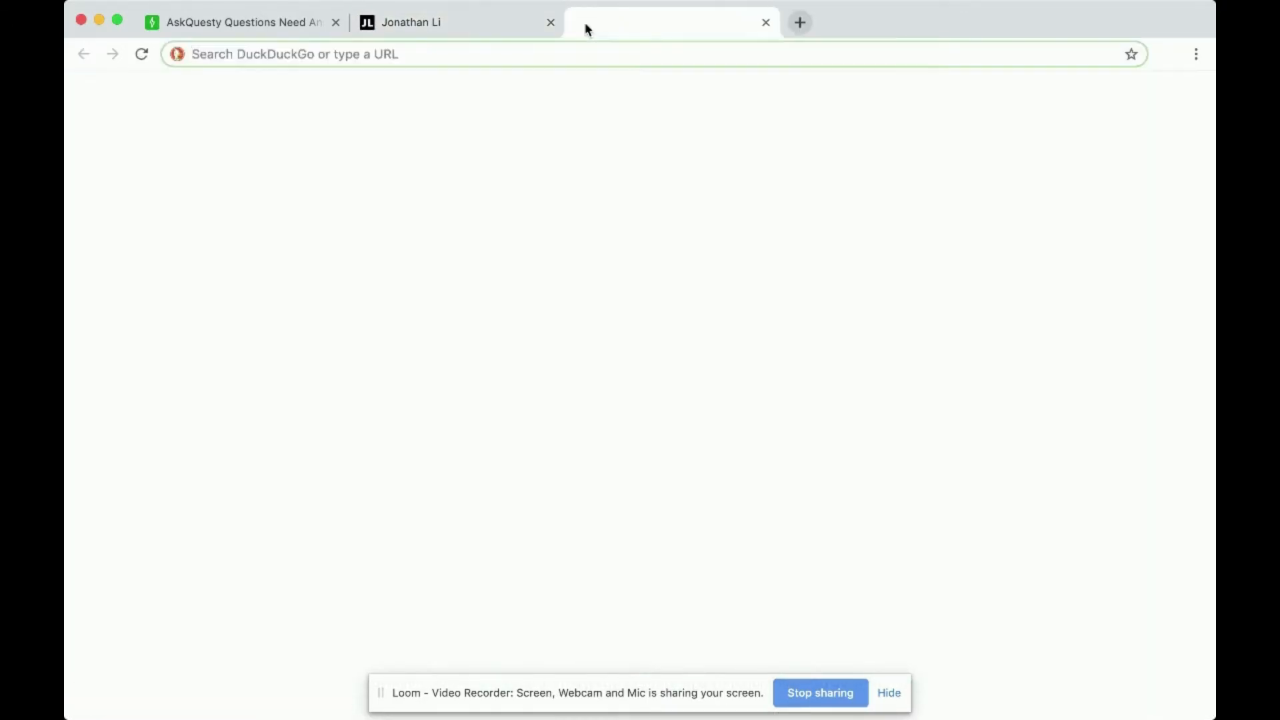
text(google font)
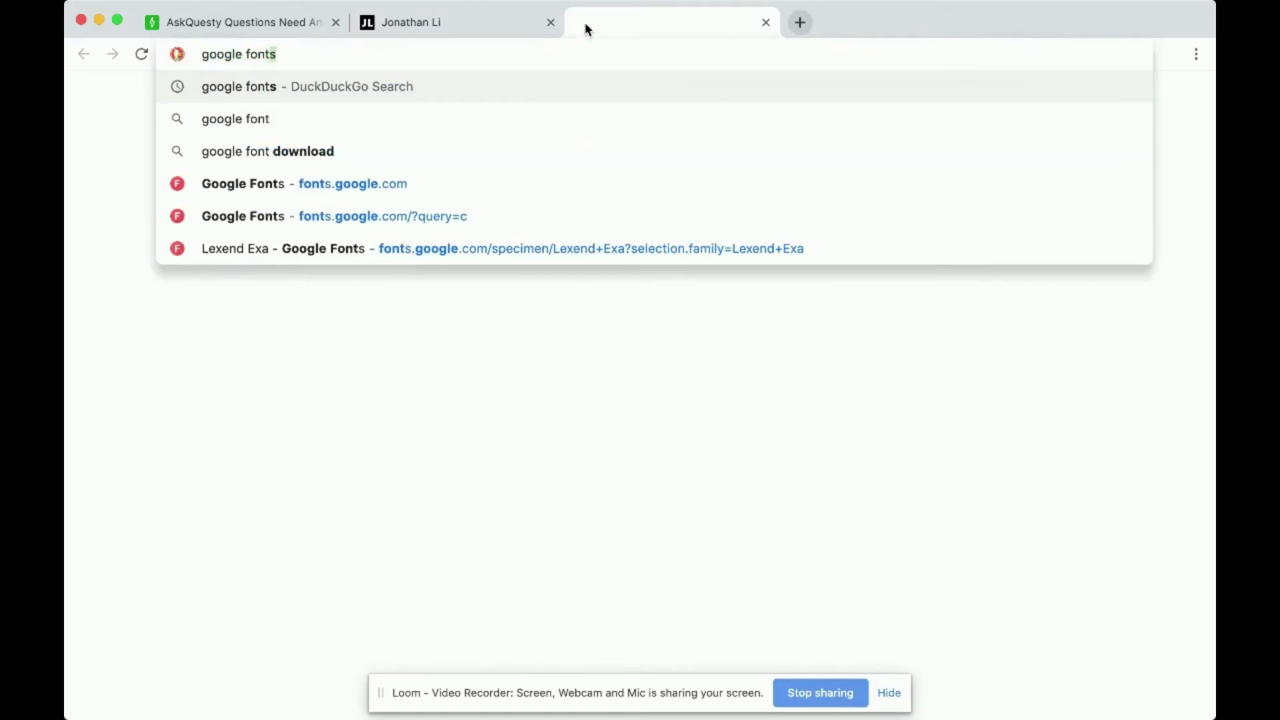
key(Return)
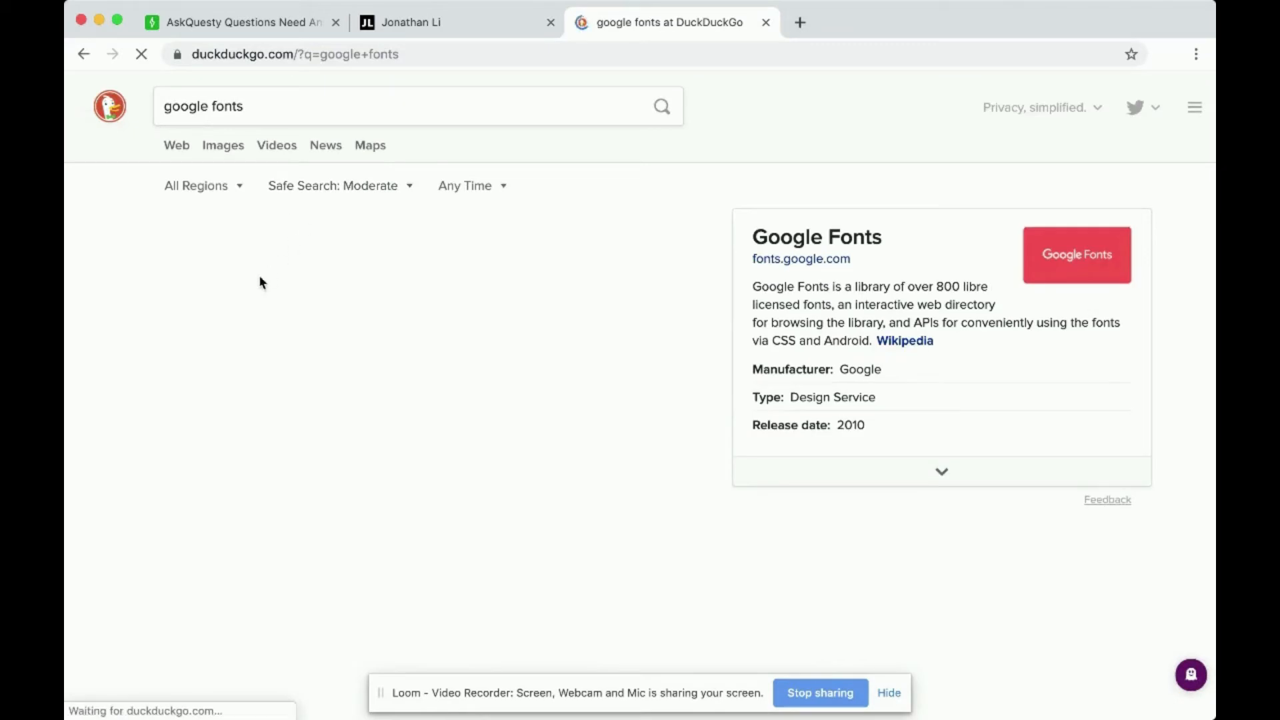
click(802, 260)
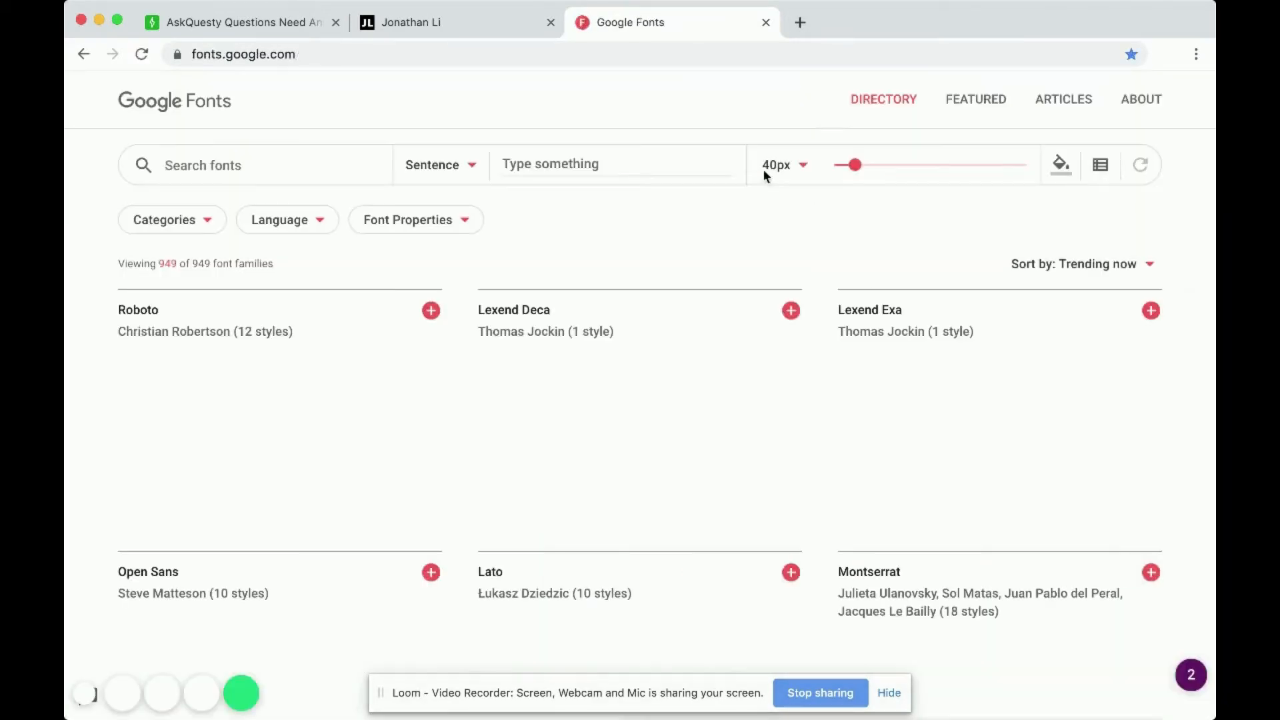
Search the Google Fonts directory for "comic" and look through the matching font families
click(214, 166)
text(com)
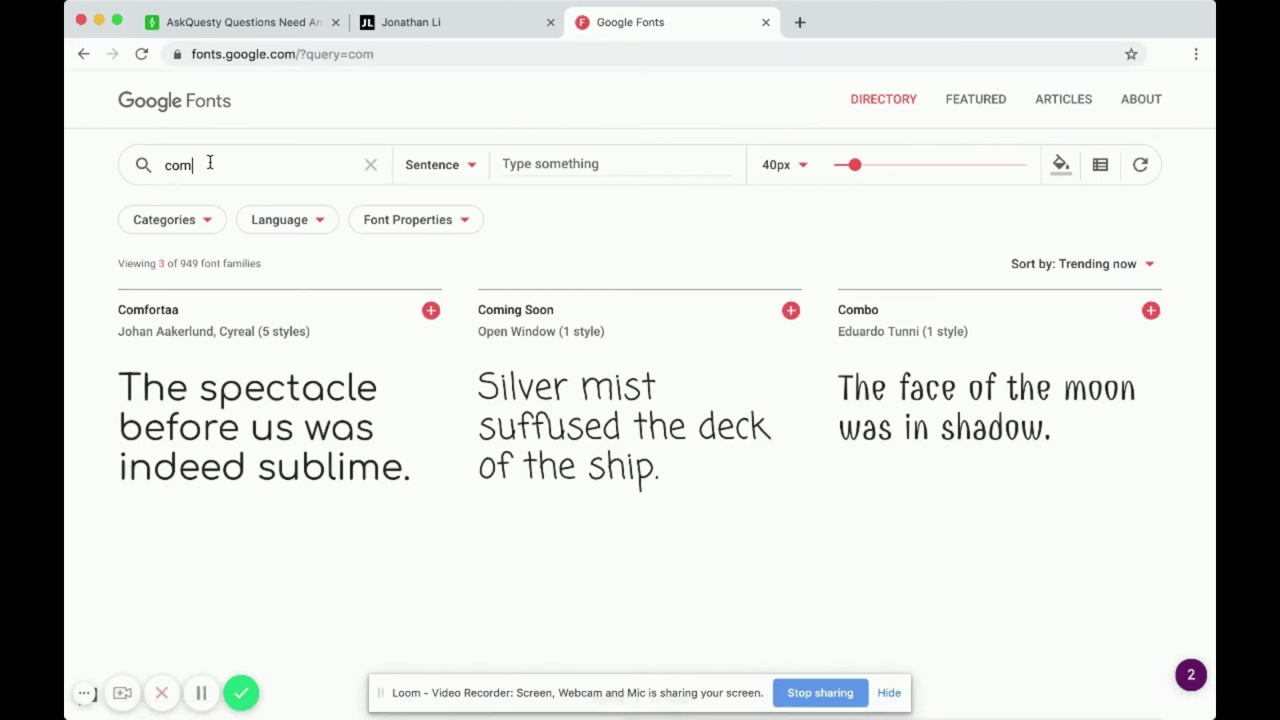
text(ic)
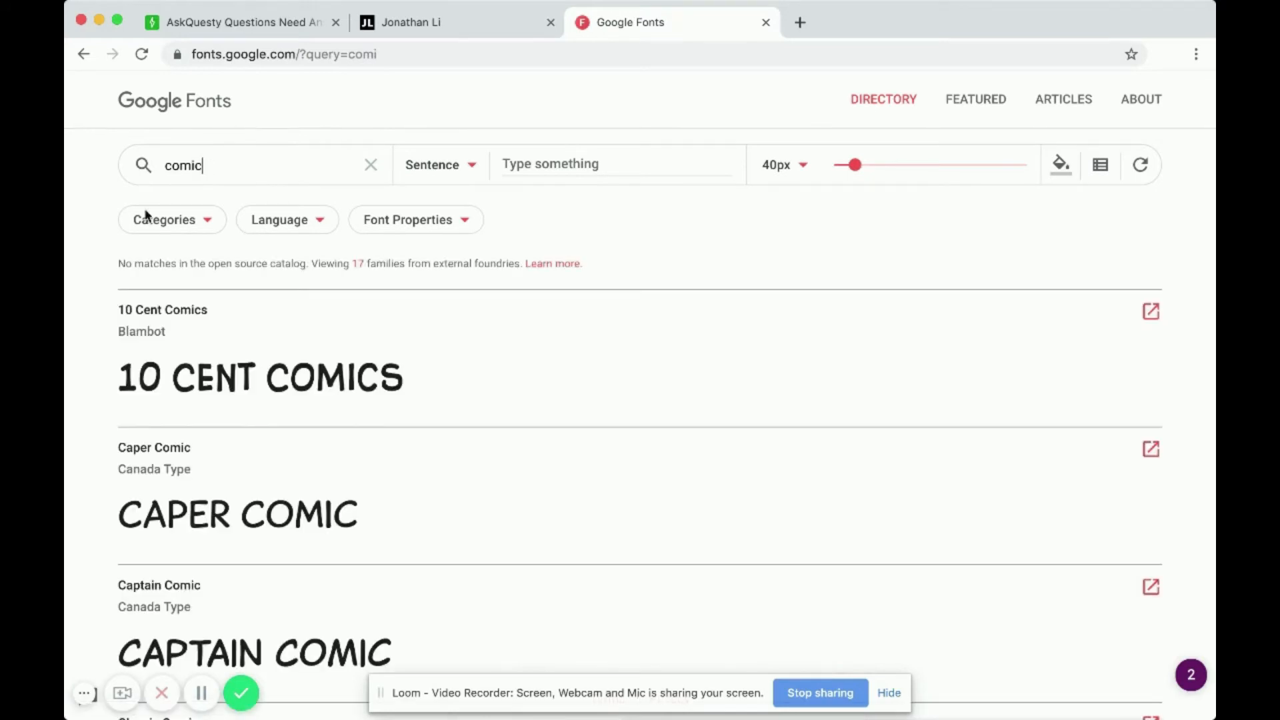
scroll(127, 446, down, 1)
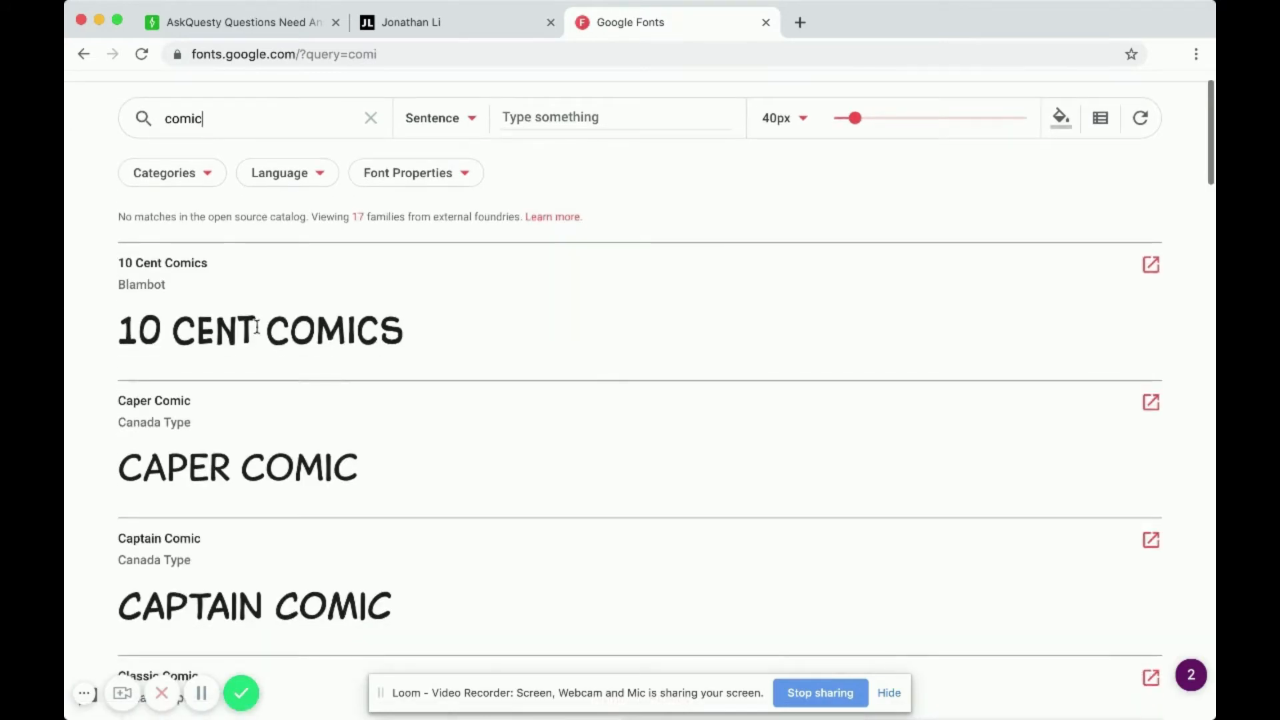
Open the external Monotype foundry page for the 10 Cent Comics font
click(158, 265)
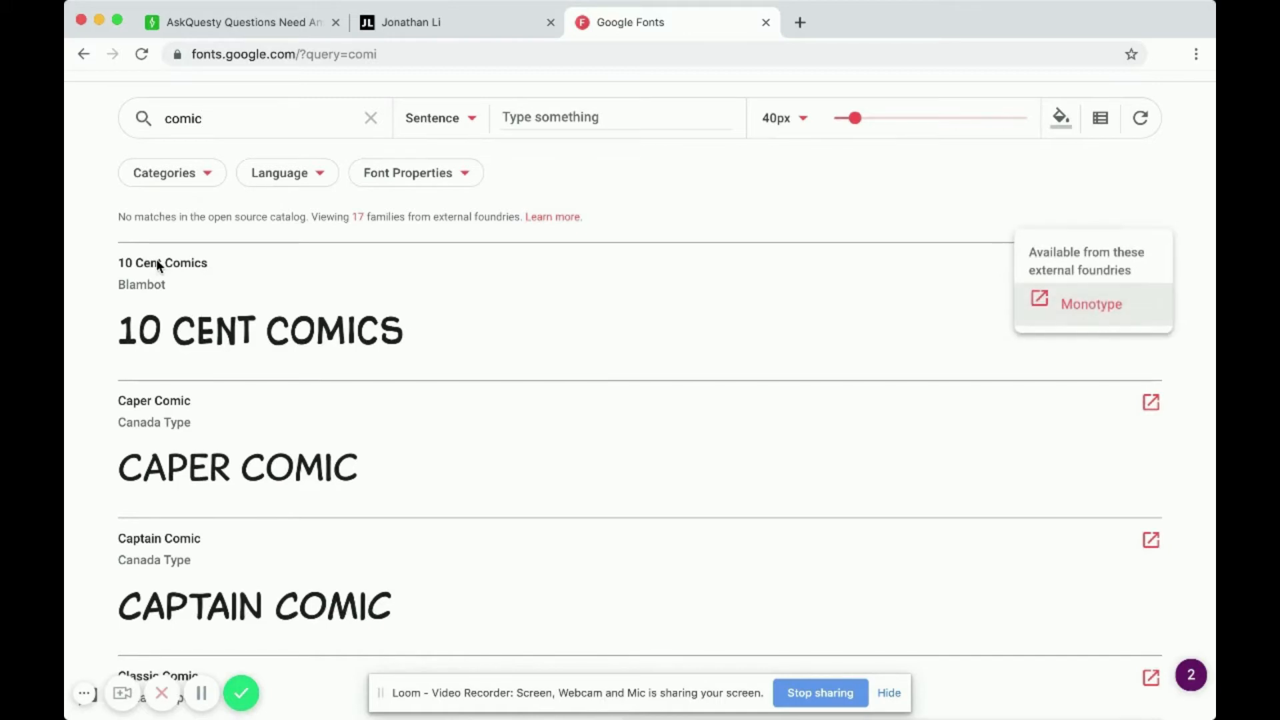
click(373, 324)
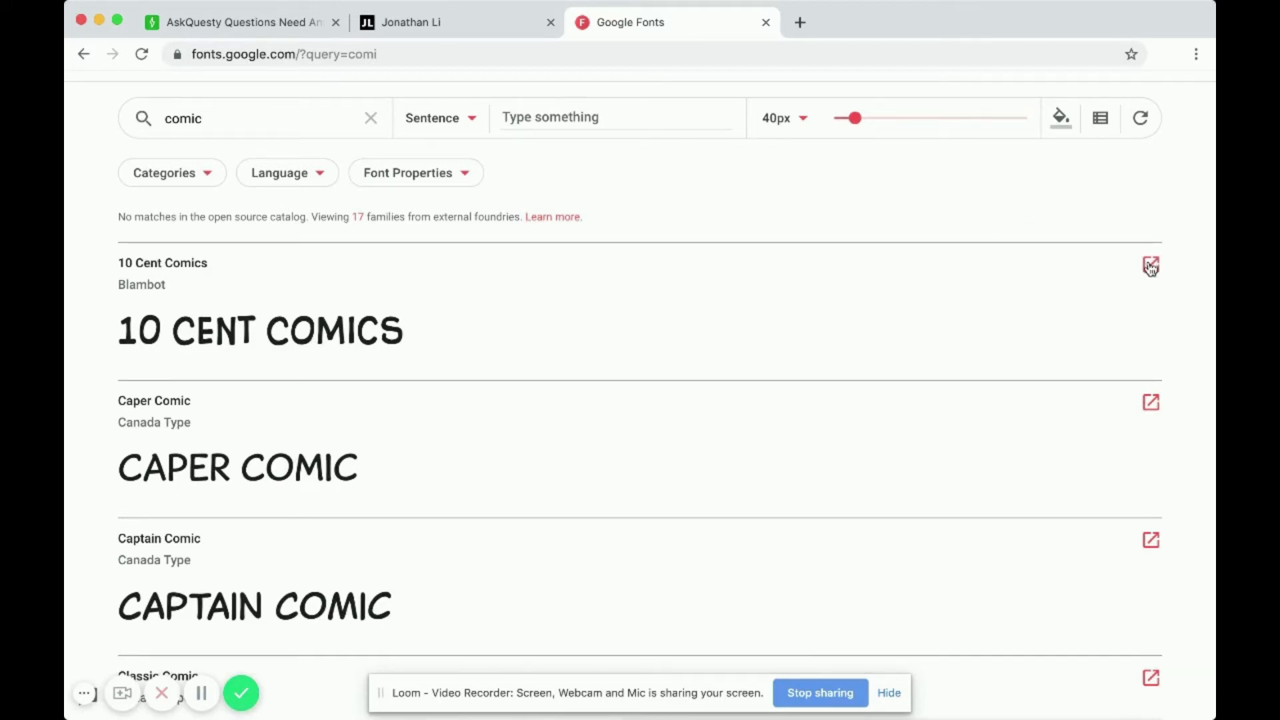
click(1151, 266)
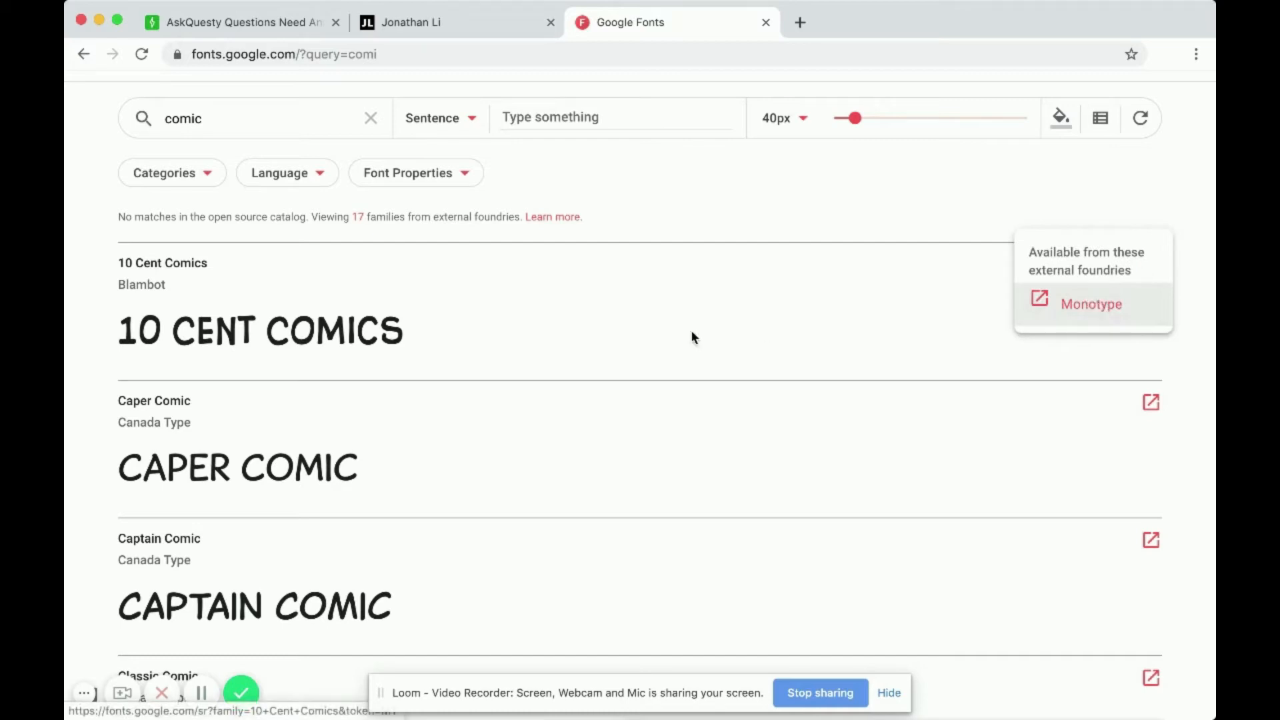
click(1079, 306)
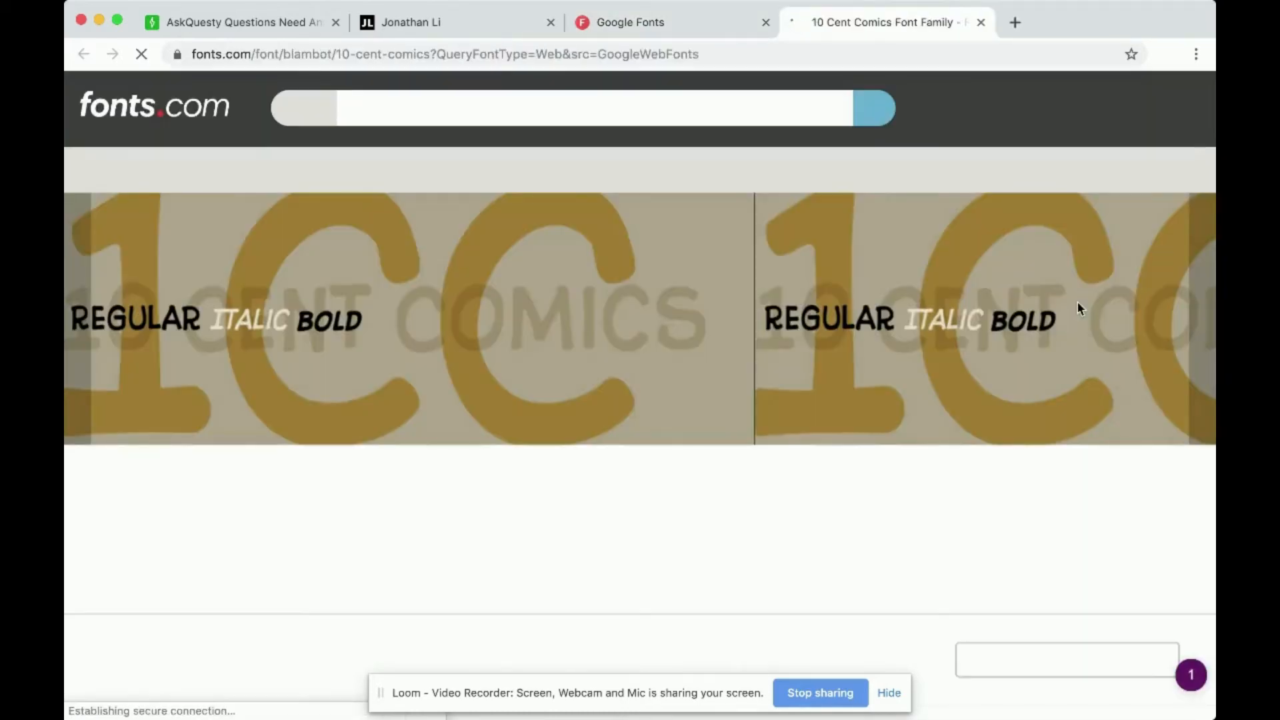
Examine the individual styles and prices of 10 Cent Comics on fonts.com
scroll(779, 446, down, 2)
scroll(779, 446, down, 7)
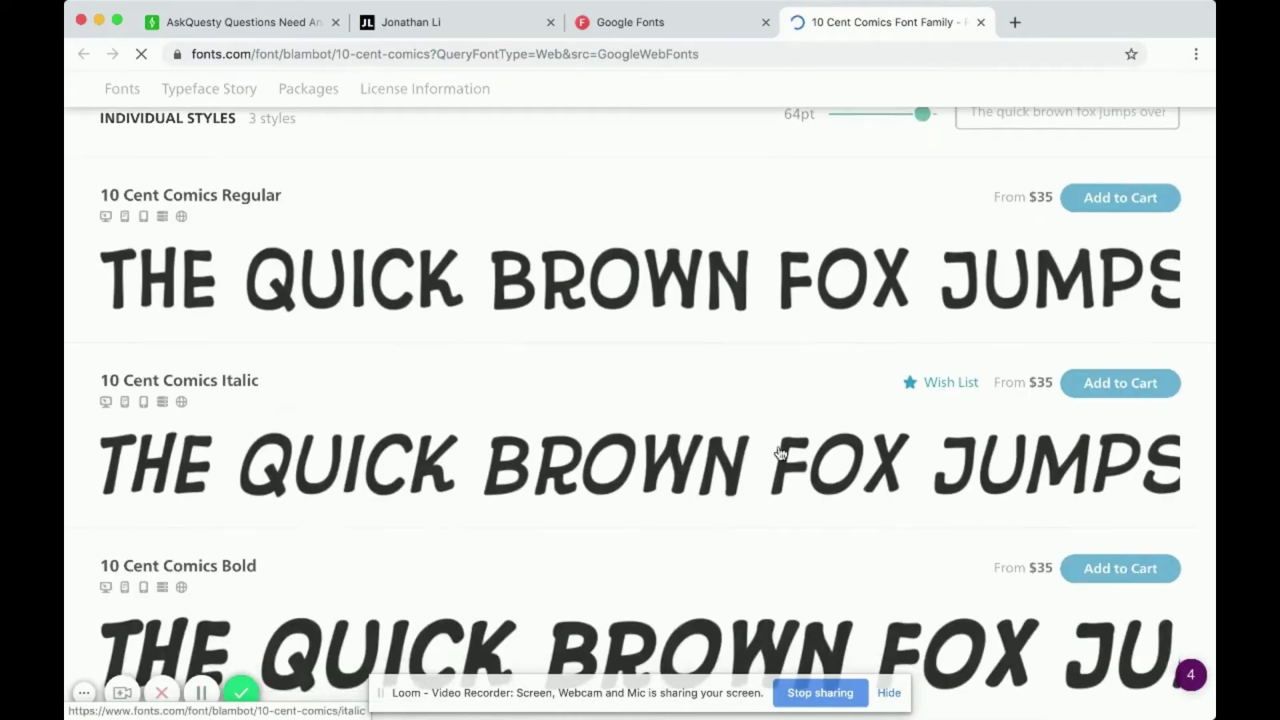
scroll(779, 446, up, 4)
scroll(707, 310, down, 1)
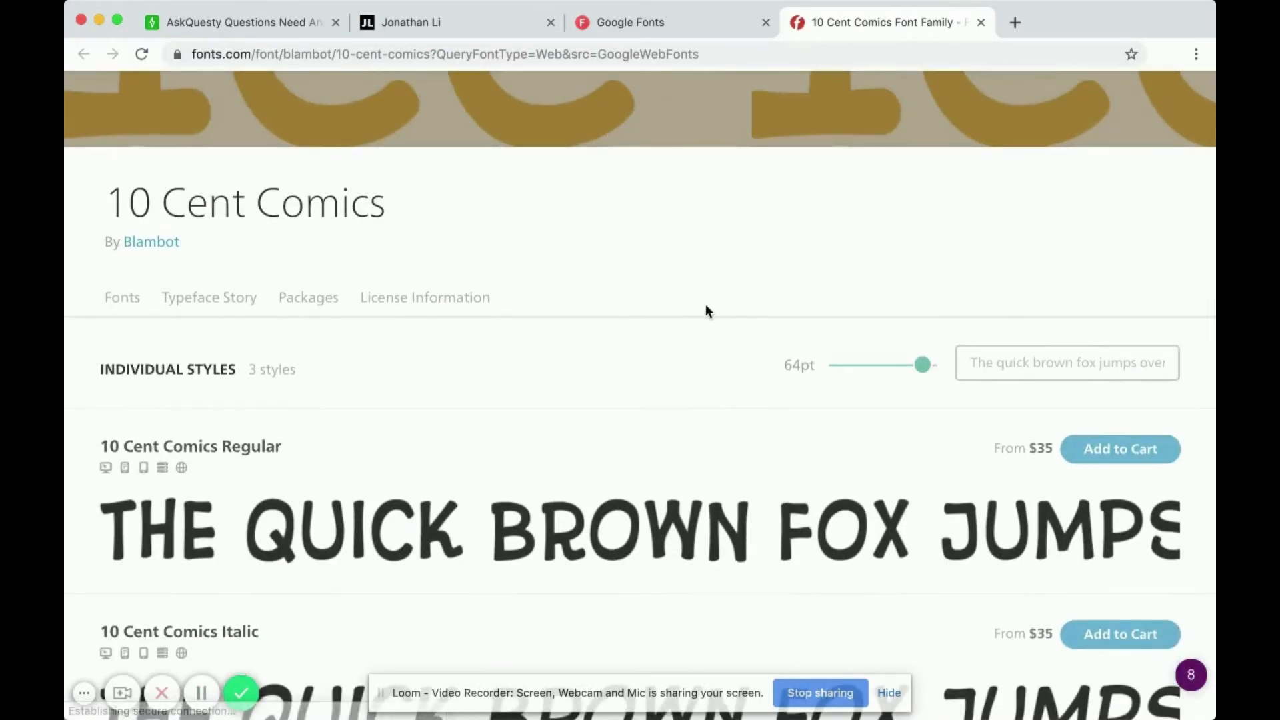
scroll(896, 586, down, 3)
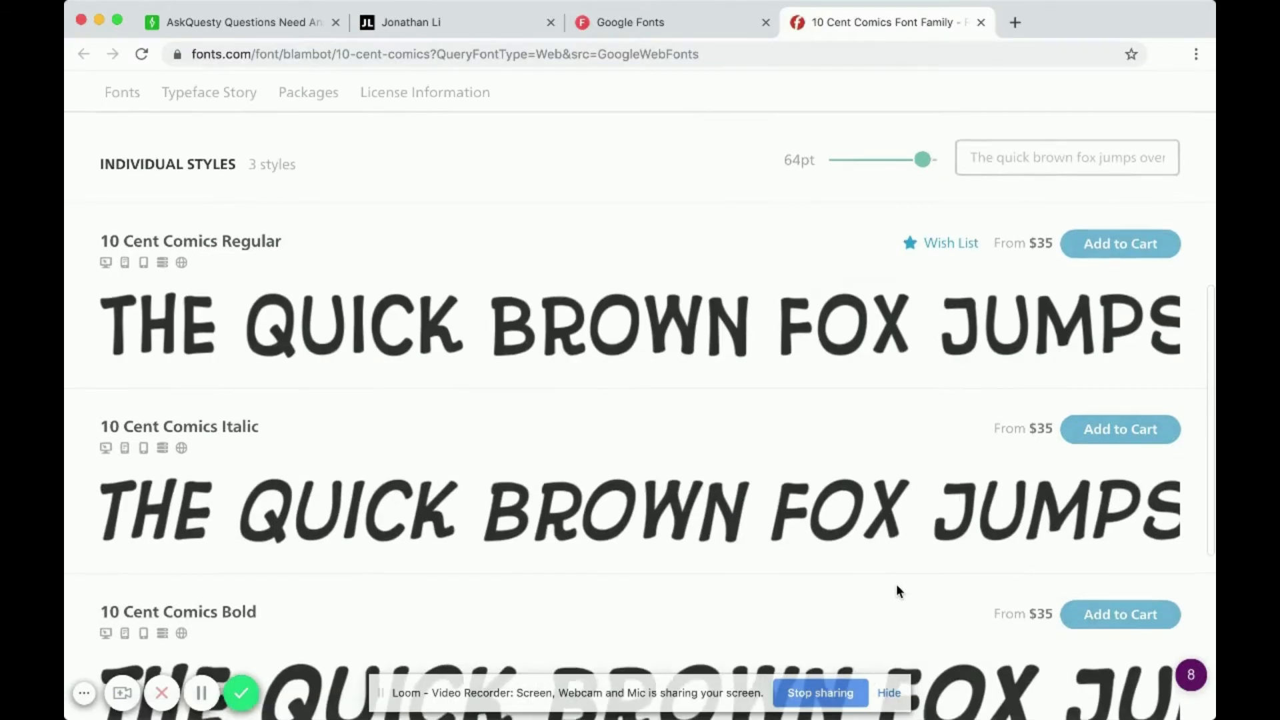
Close the 10 Cent Comics page and view the Caper Comic family on the external Font Bros foundry site
scroll(897, 587, up, 3)
scroll(896, 585, up, 4)
key(super+w)
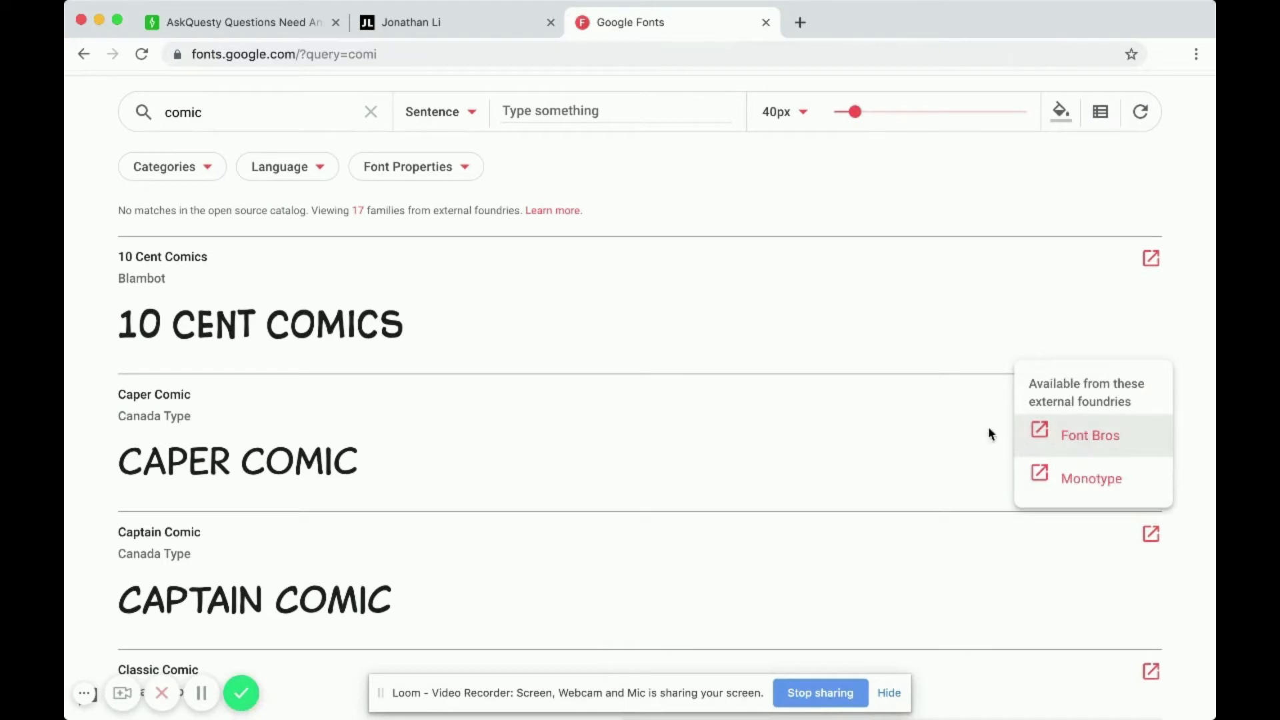
click(1078, 438)
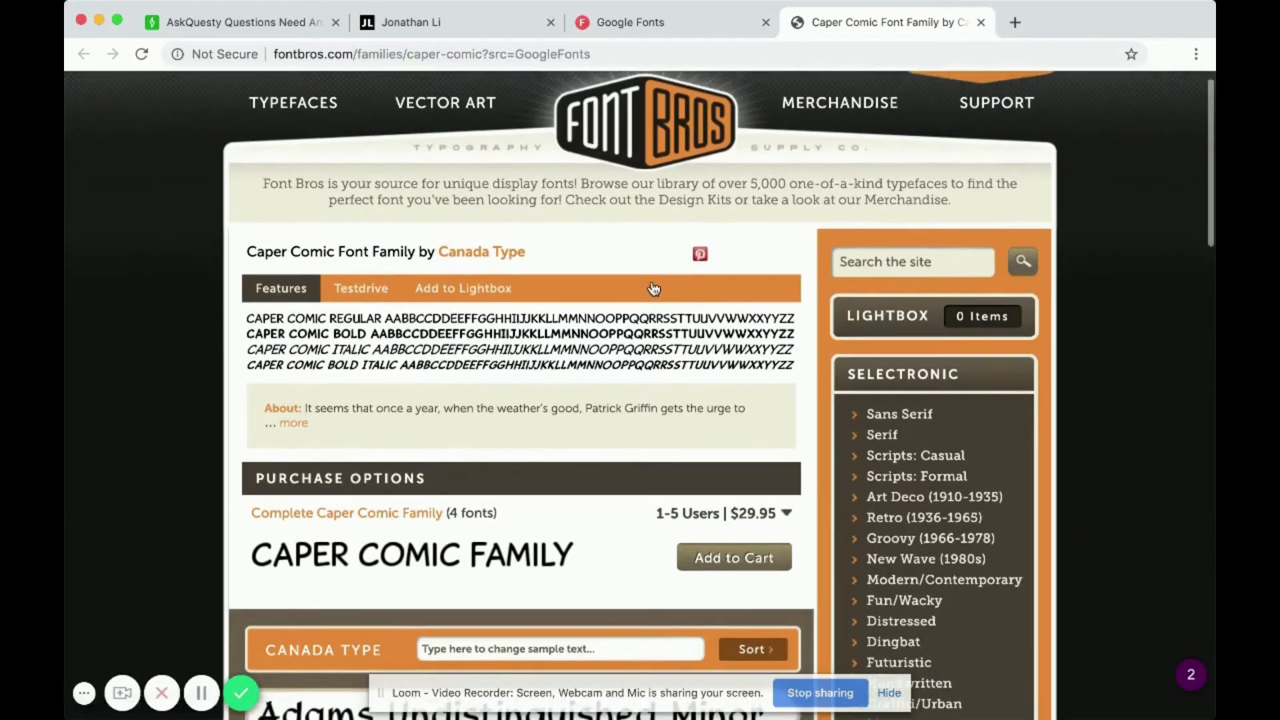
key(super+w)
Return from the "comic" search to the full Google Fonts directory and open the Lexend Exa font page
scroll(206, 81, up, 1)
double_click(221, 141)
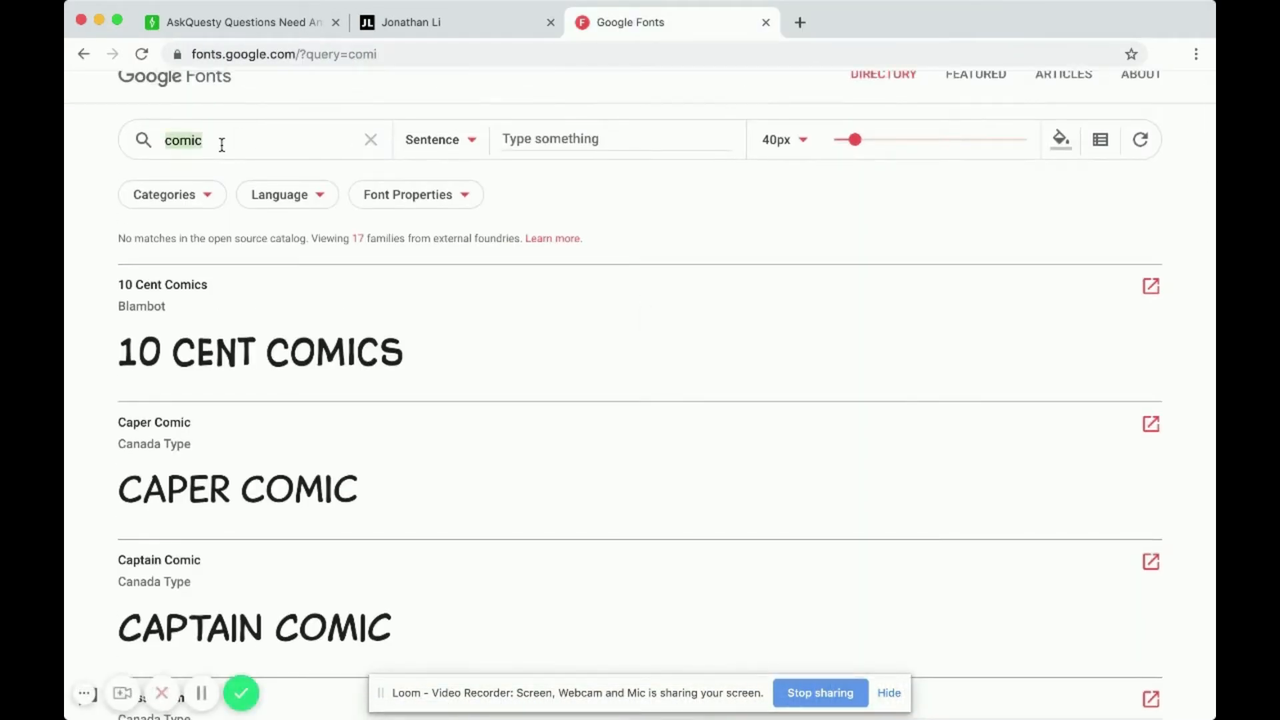
click(874, 76)
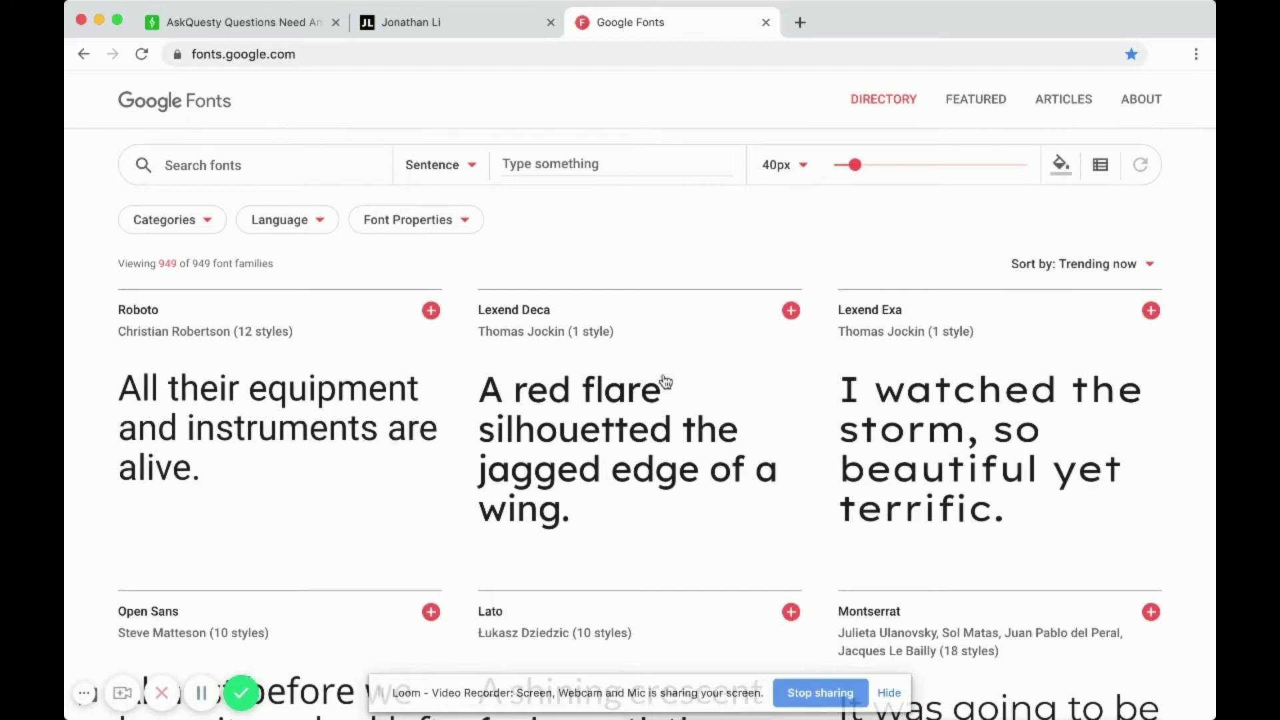
scroll(669, 321, down, 4)
scroll(689, 459, up, 4)
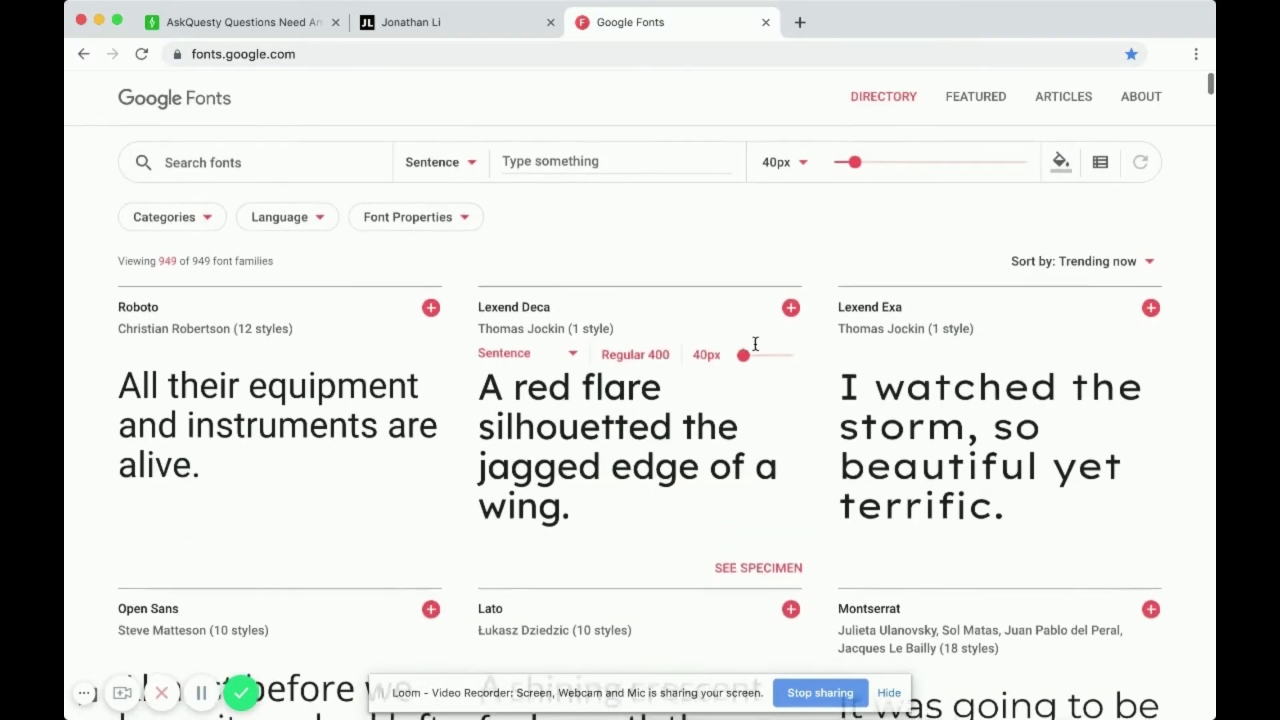
scroll(884, 346, down, 1)
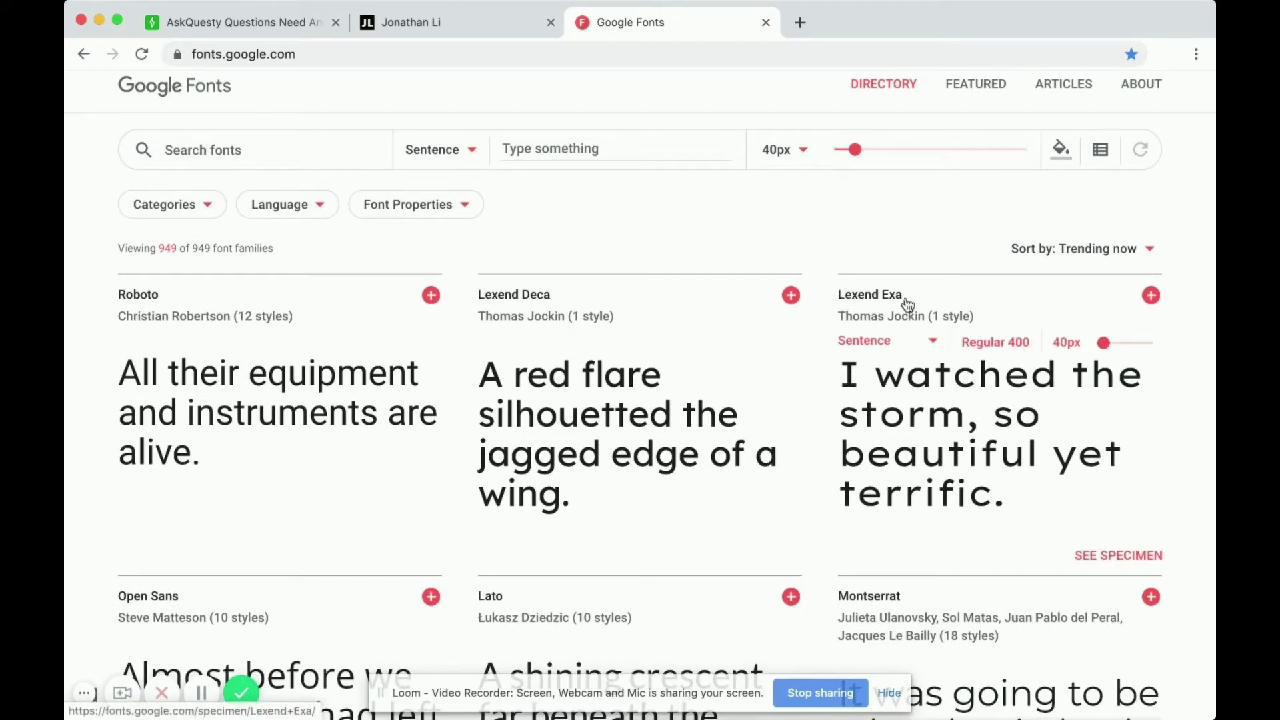
click(868, 296)
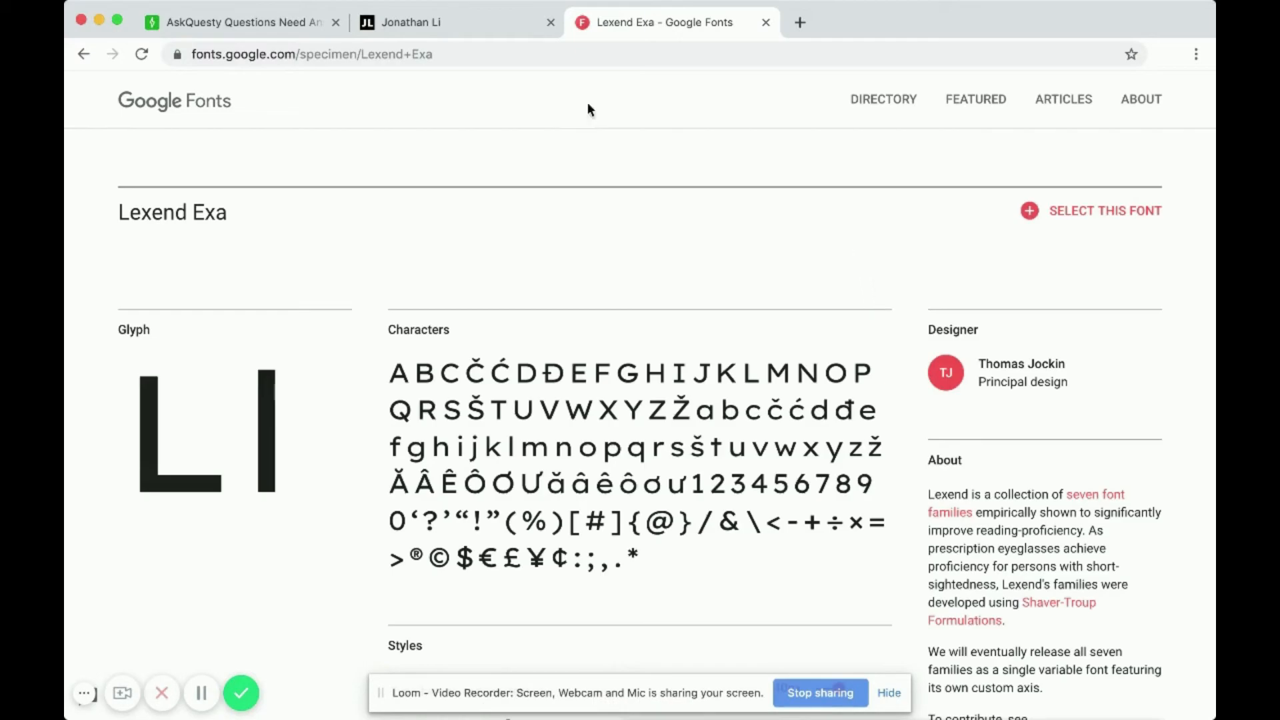
Examine the name, glyph, character set and styles on the Lexend Exa specimen page
scroll(505, 532, down, 2)
scroll(506, 524, up, 2)
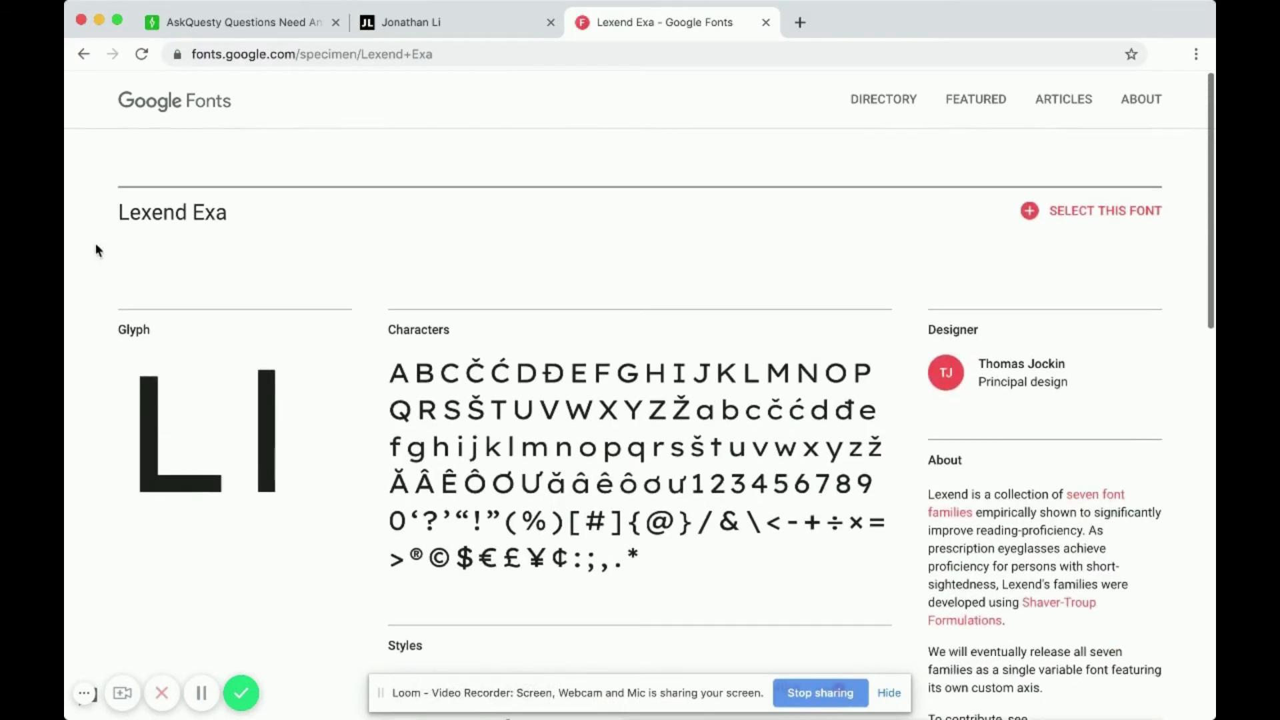
drag(118, 211, 265, 210)
click(266, 211)
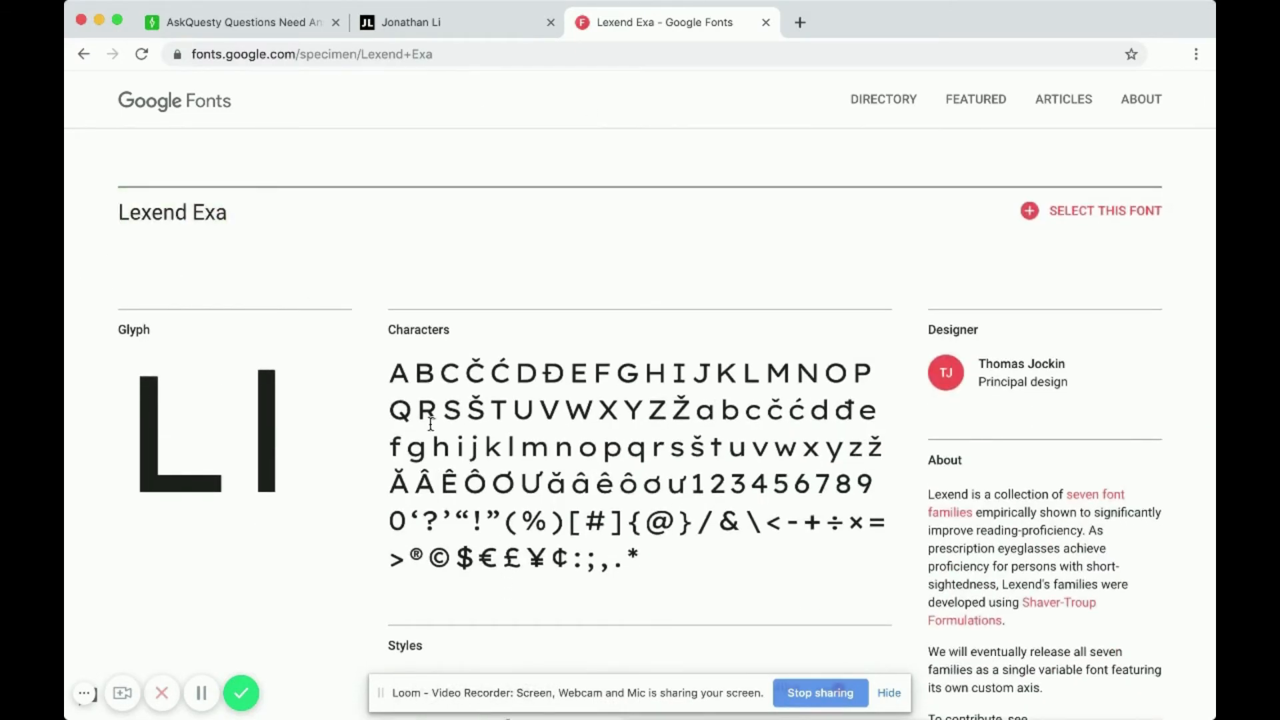
scroll(430, 424, down, 2)
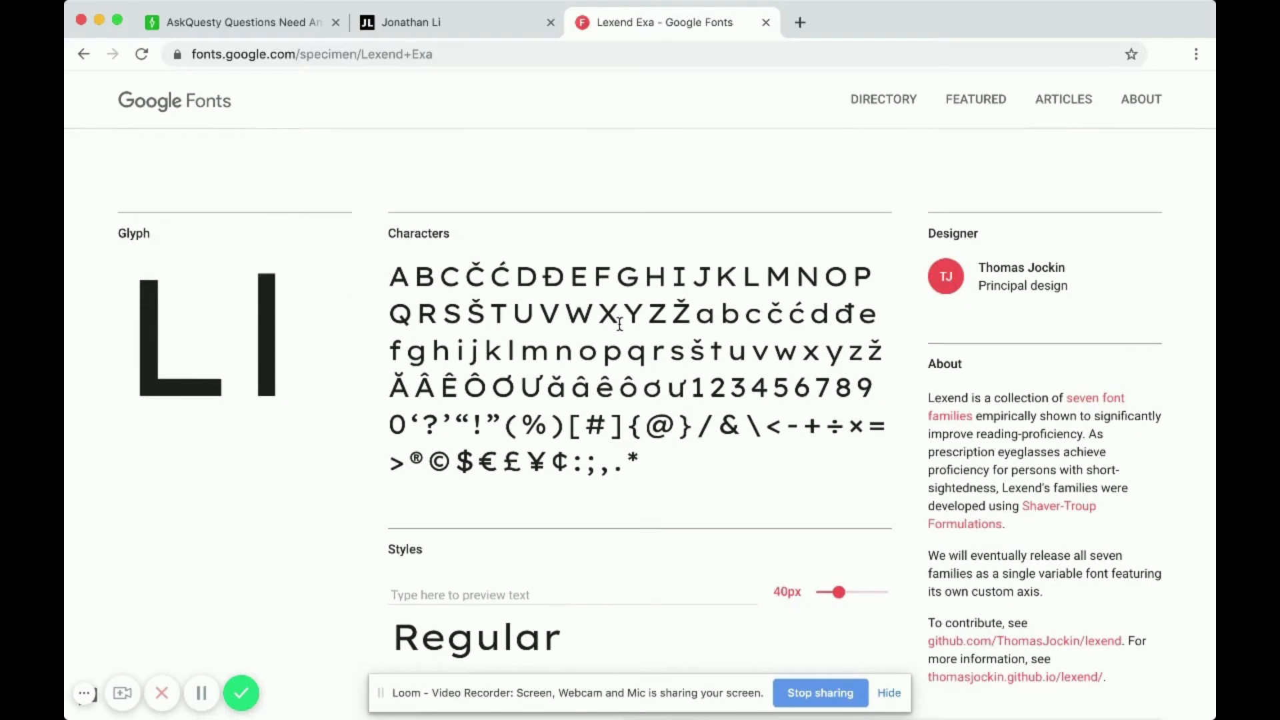
scroll(620, 324, down, 2)
scroll(619, 324, up, 3)
scroll(619, 325, down, 3)
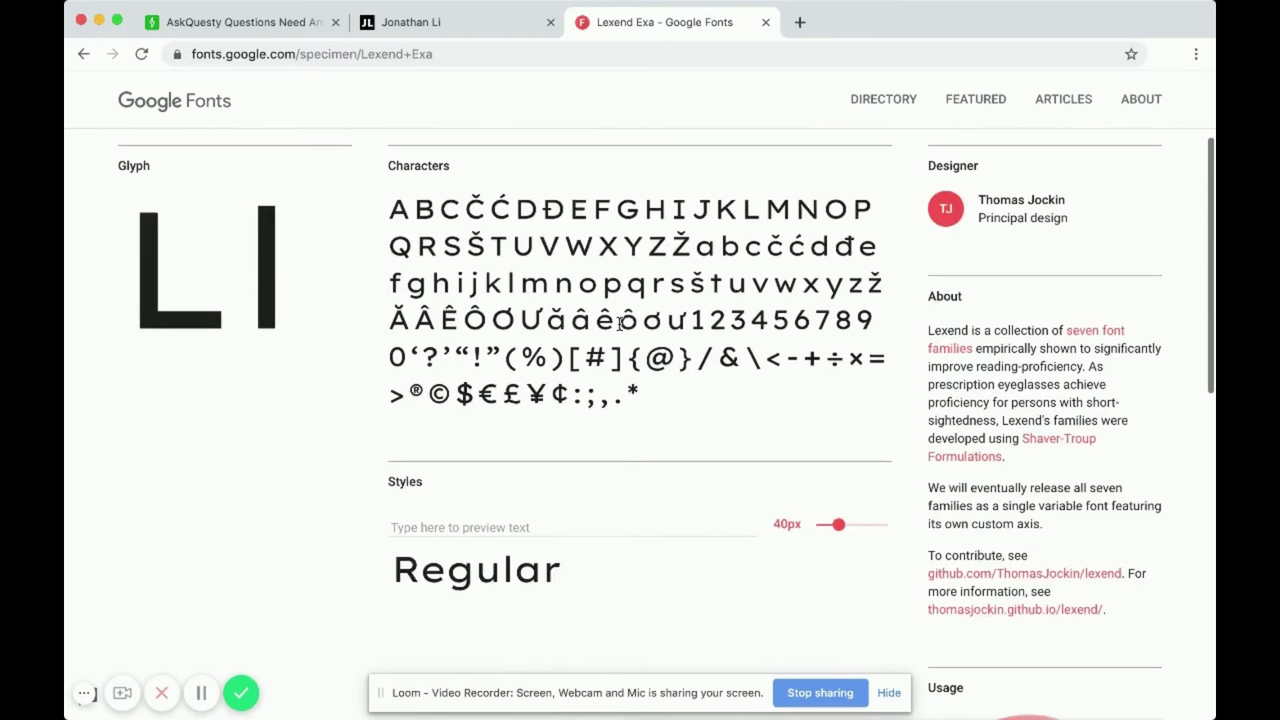
scroll(619, 324, up, 3)
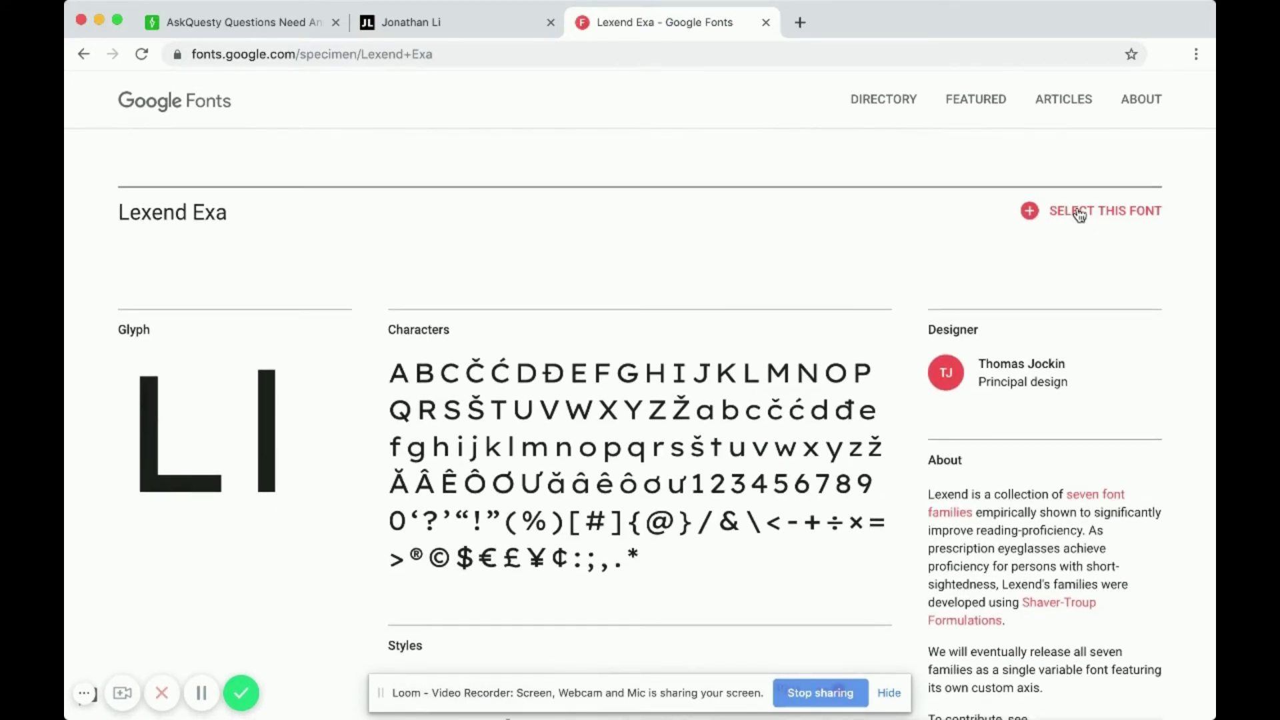
Select the Lexend Exa font and copy its standard embed link code from the selected-family details
click(1080, 212)
scroll(861, 453, down, 1)
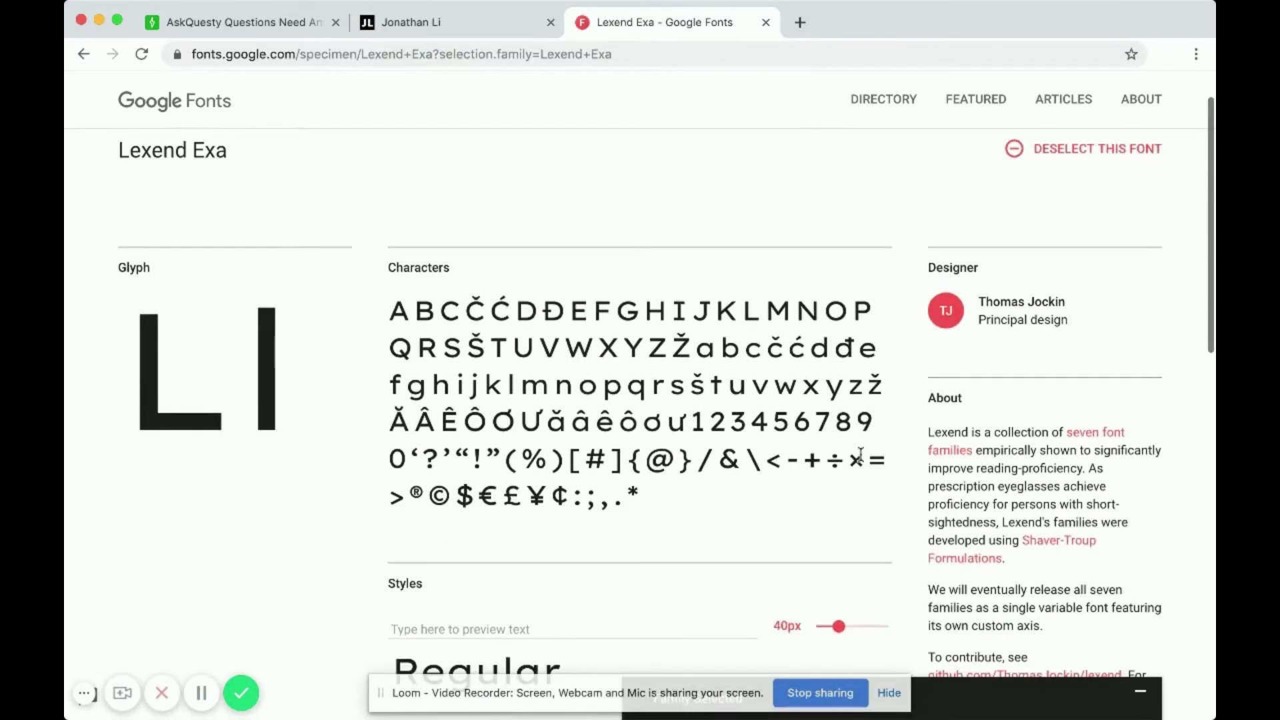
click(1018, 708)
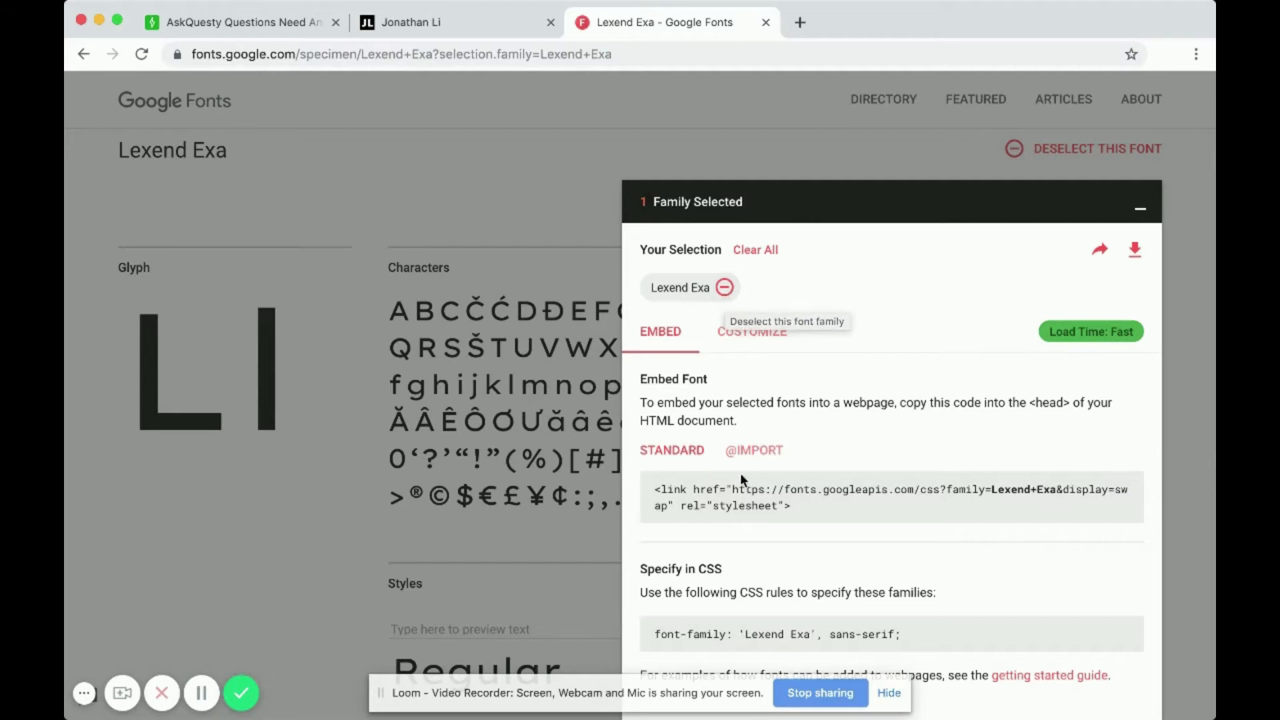
drag(832, 501, 655, 483)
key(super+c)
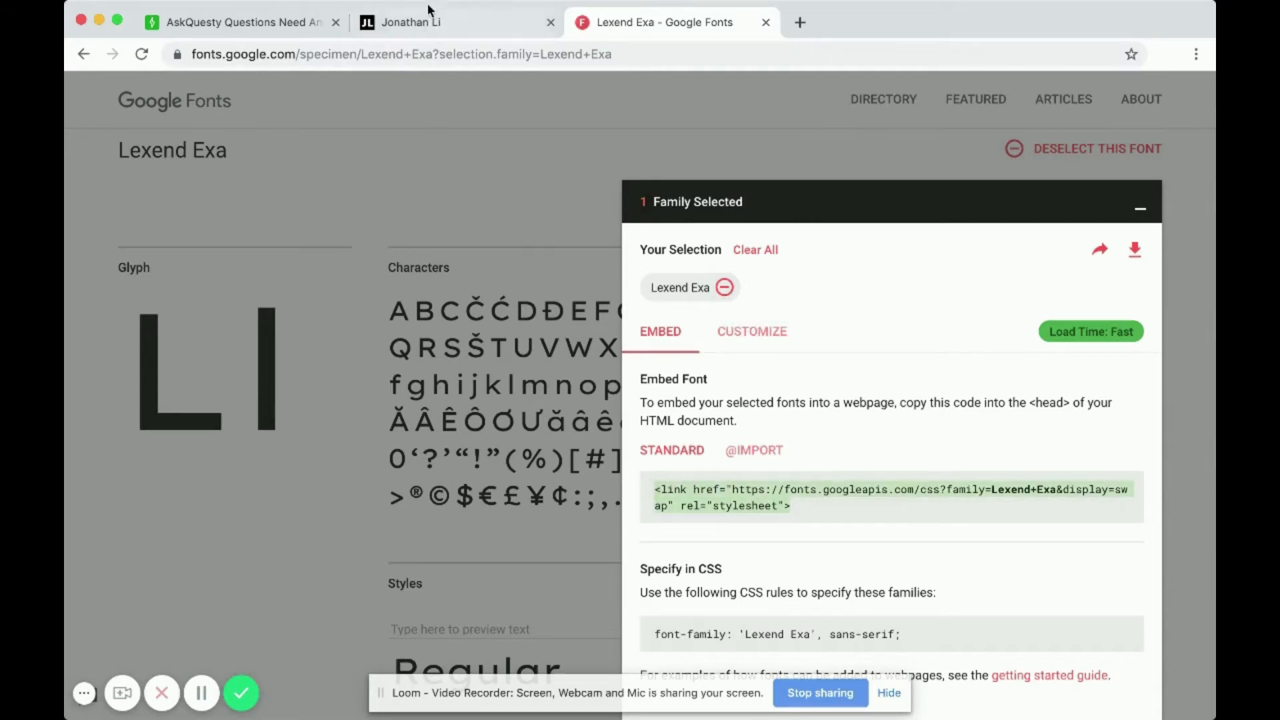
Switch to the WordPress site's dashboard and open the FolioPress theme's header.php file in the Theme Editor
click(429, 13)
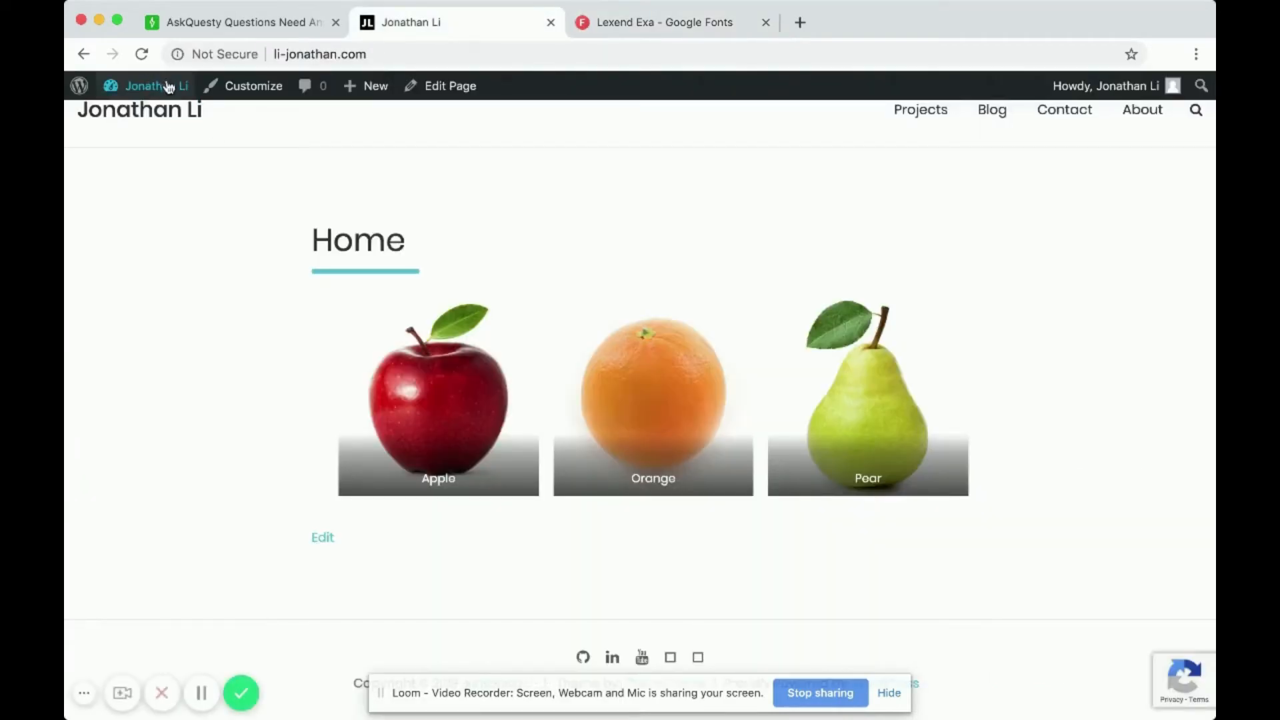
mouse_move(168, 87)
click(142, 119)
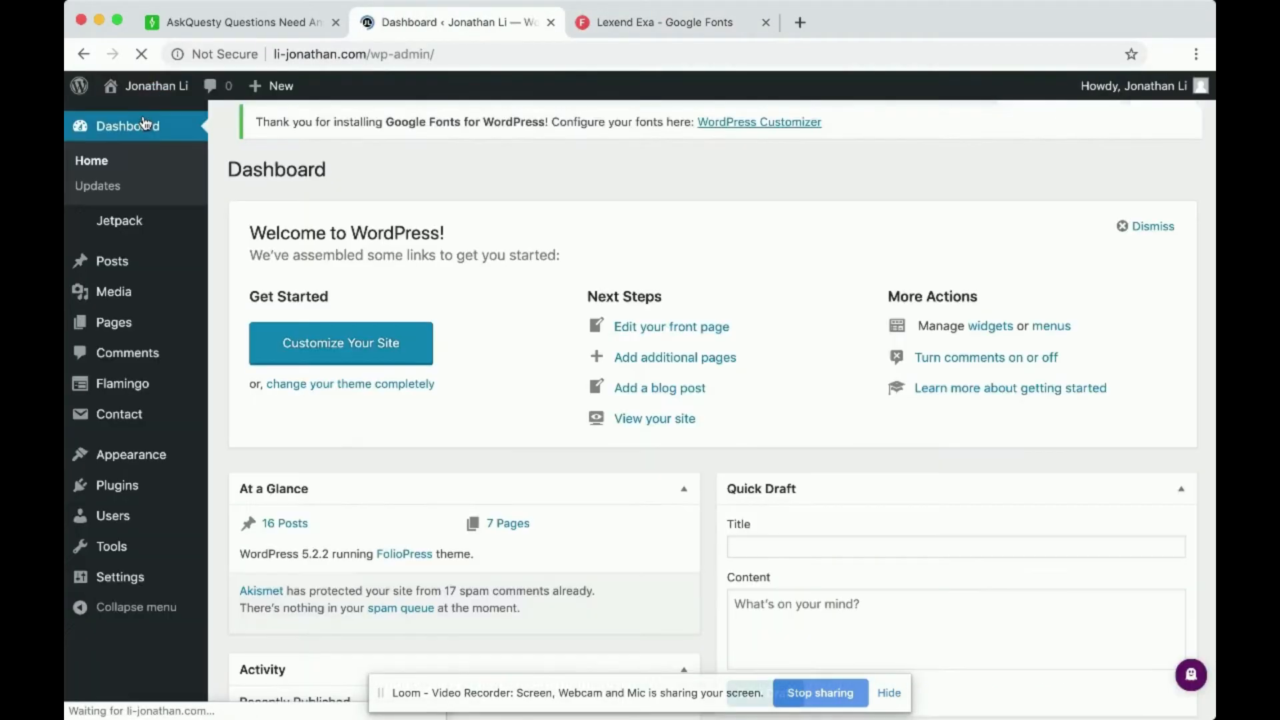
mouse_move(134, 464)
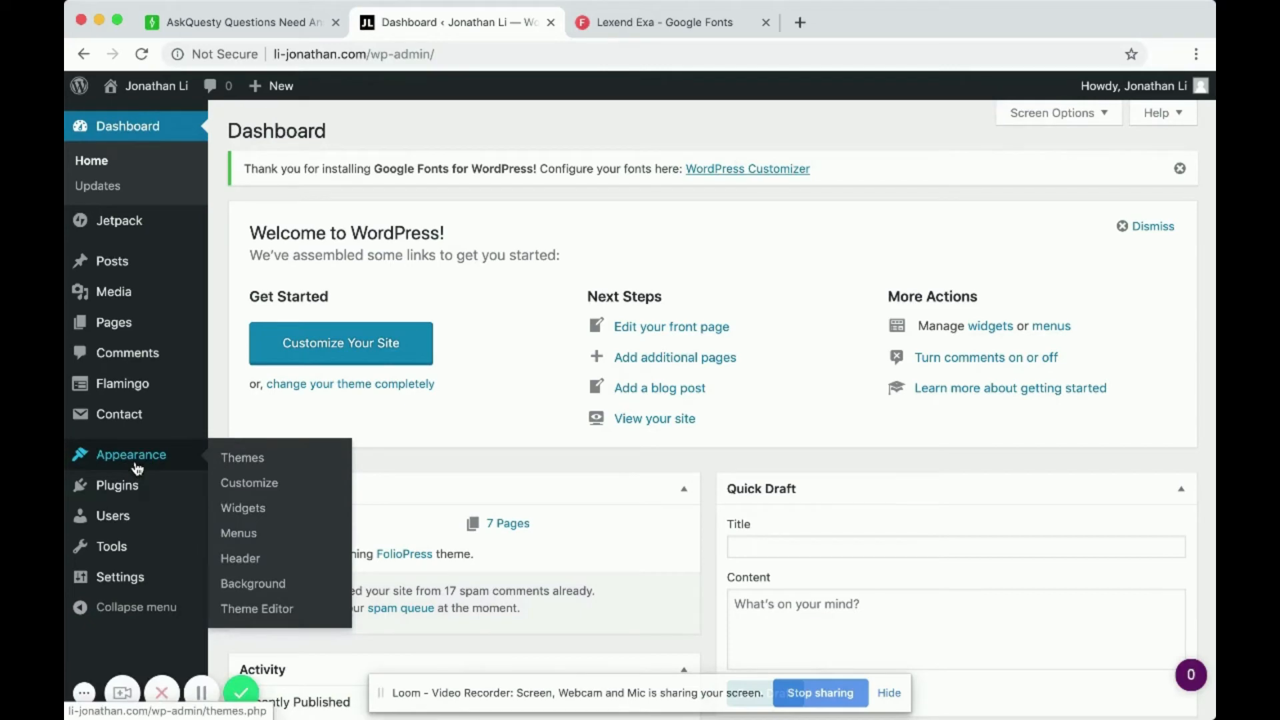
click(240, 610)
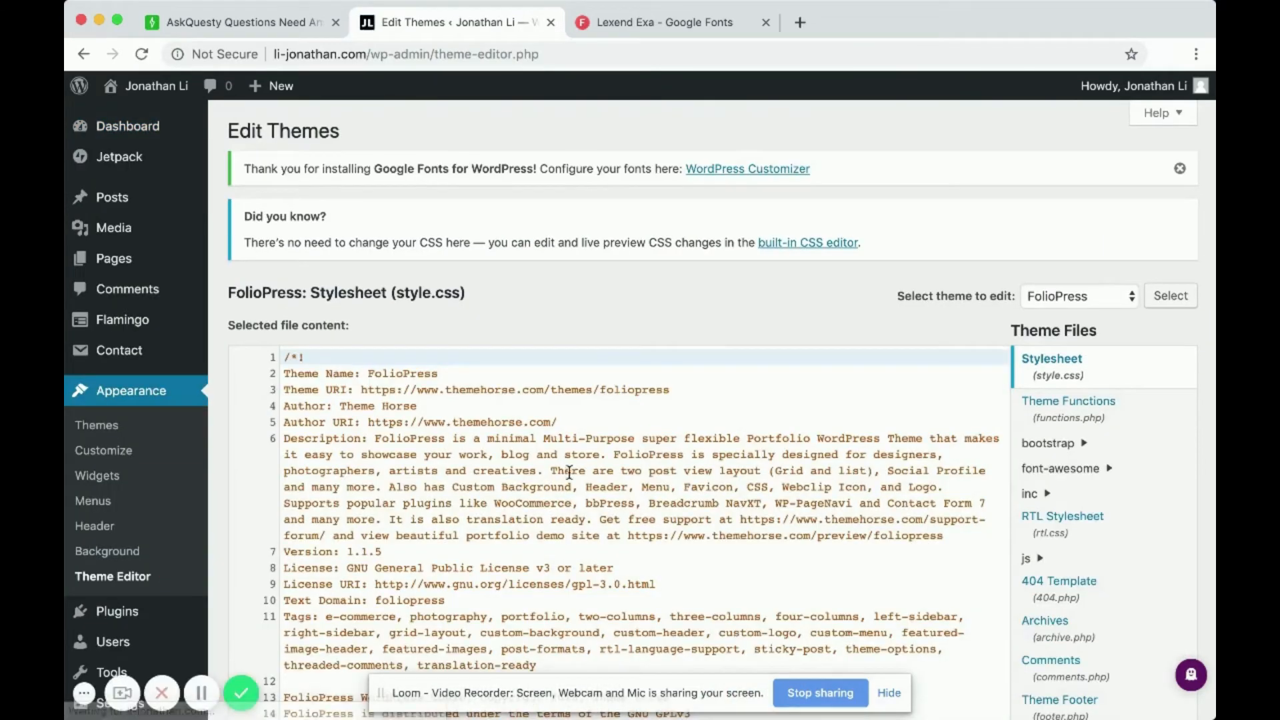
scroll(586, 479, down, 5)
scroll(1125, 464, down, 4)
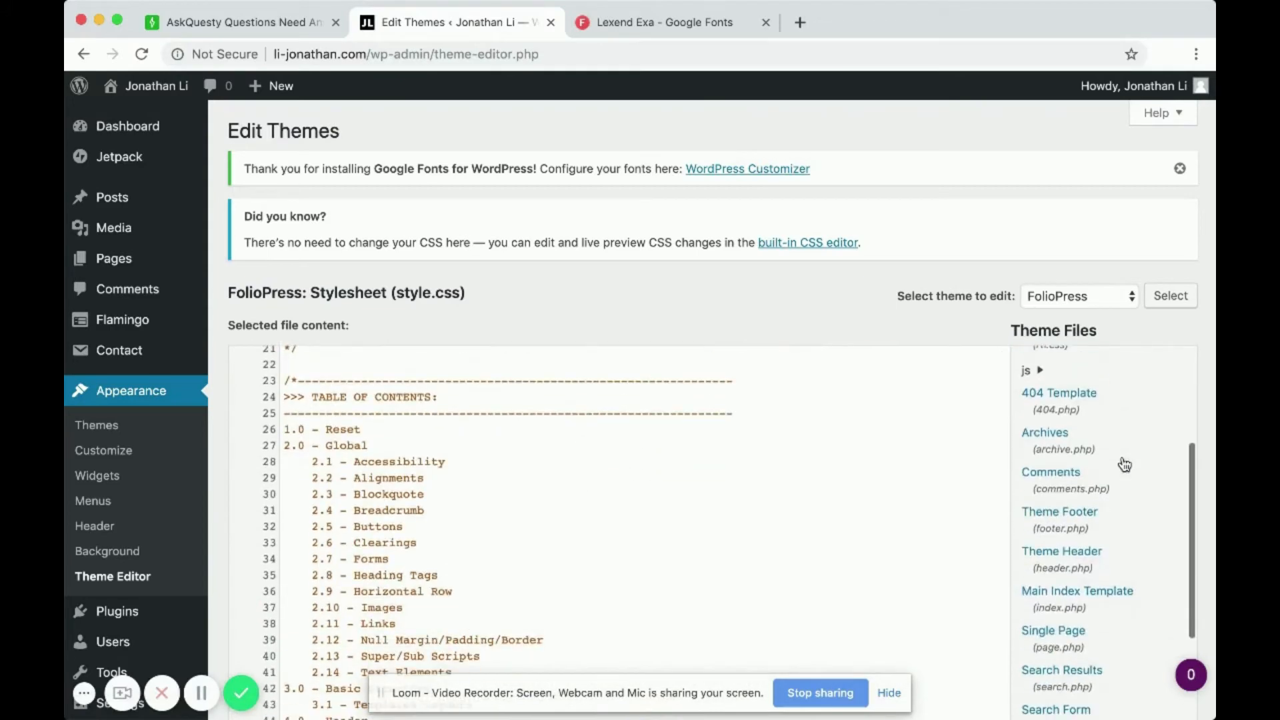
click(1067, 482)
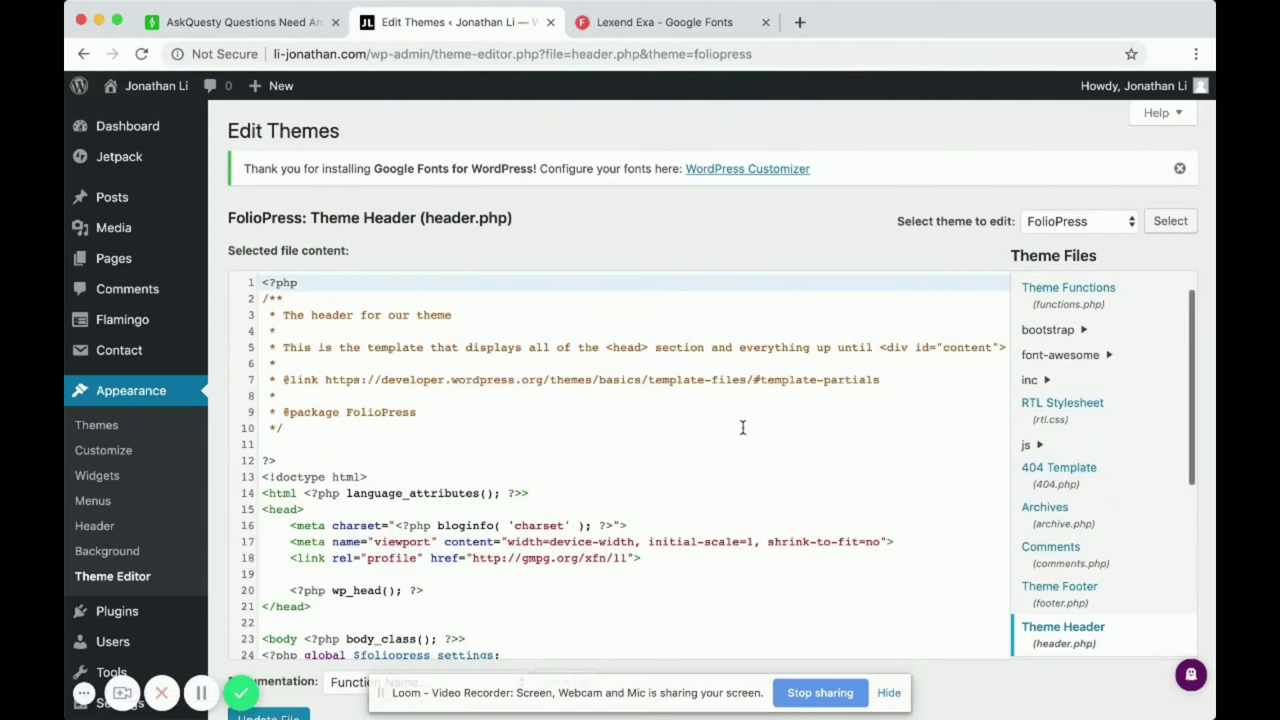
Paste the Lexend Exa stylesheet link on a new line below the profile link inside the head section of header.php
scroll(742, 428, down, 3)
scroll(743, 427, up, 2)
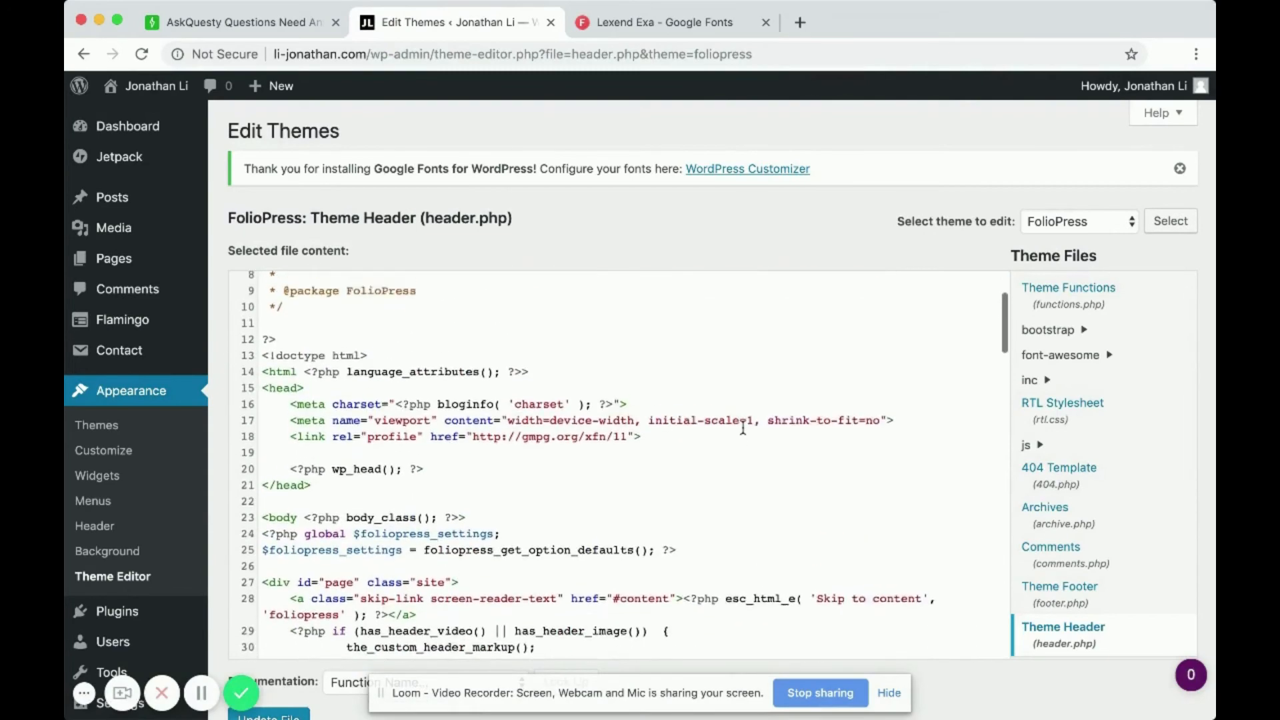
click(676, 453)
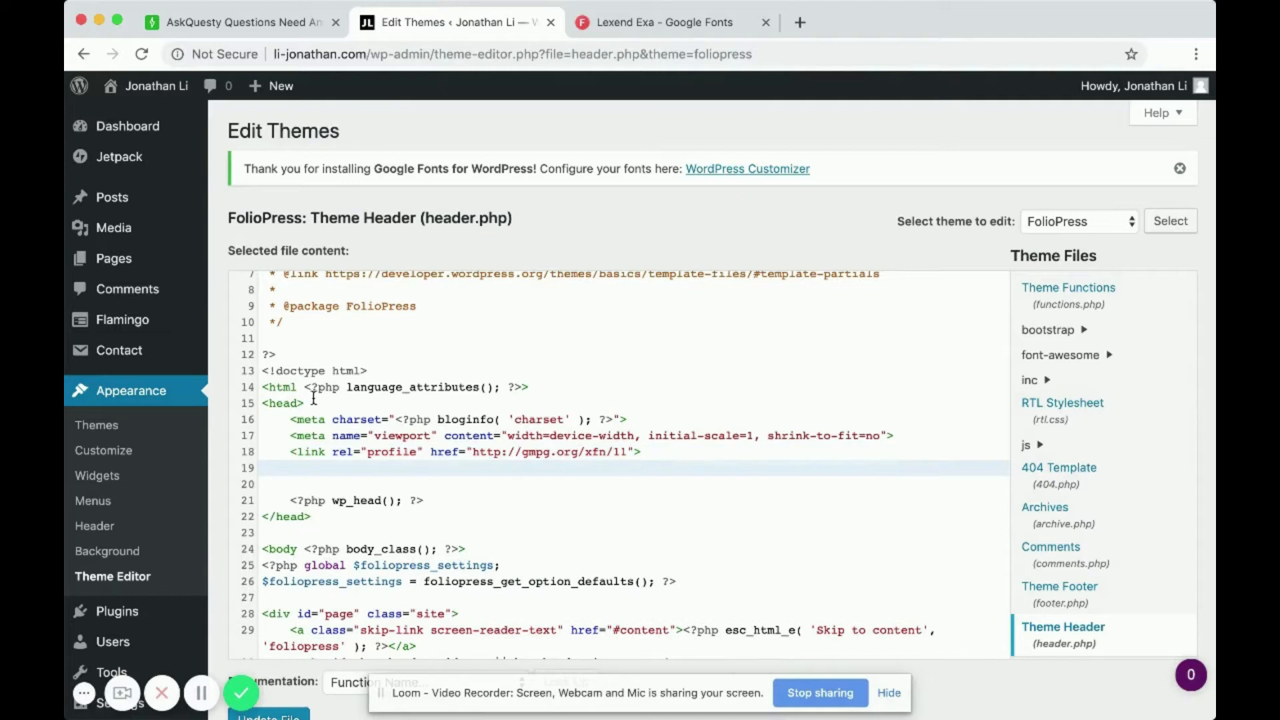
drag(307, 403, 263, 403)
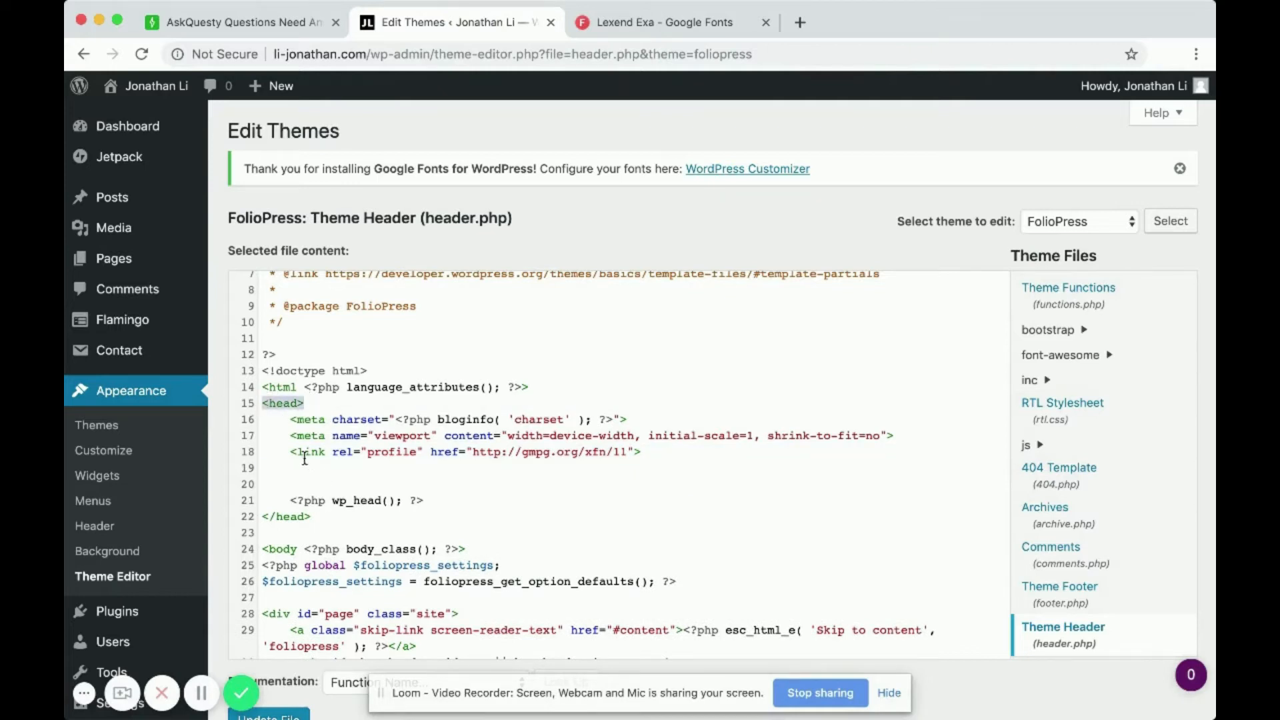
click(299, 467)
key(super+v)
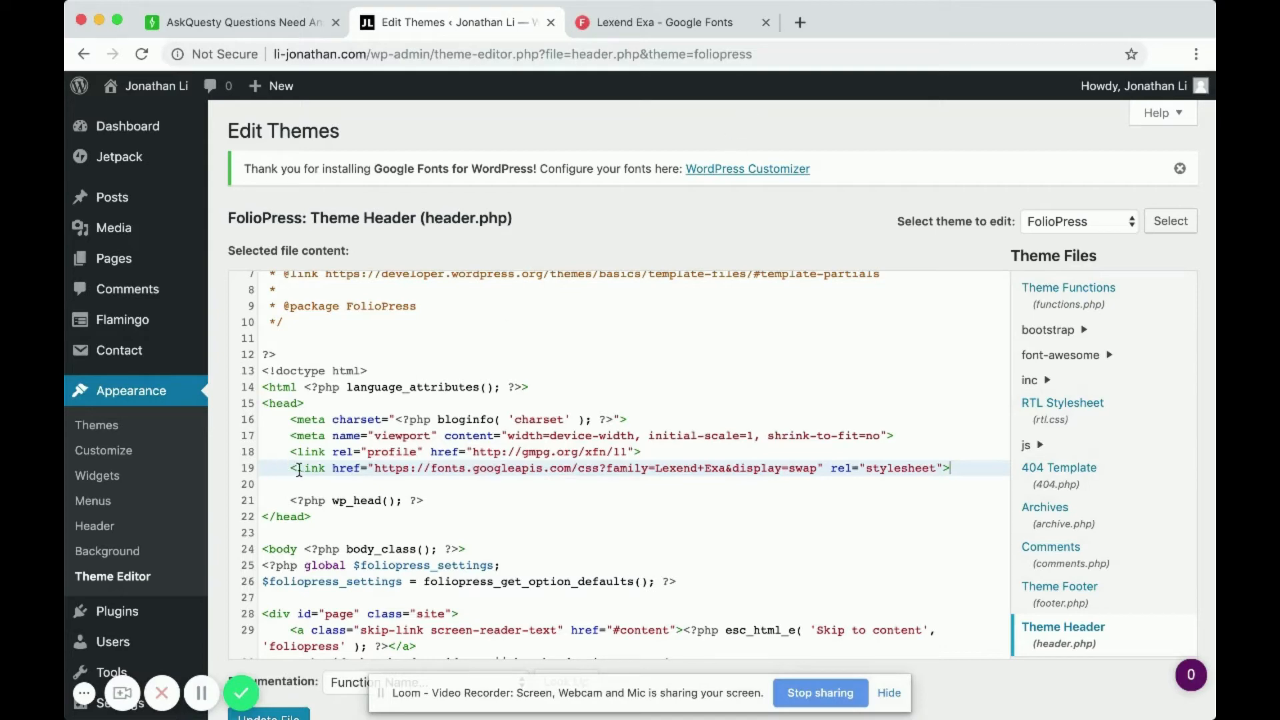
Compare the stylesheet link in header.php with the Lexend Exa embed code on Google Fonts and check its place in the head section
drag(291, 468, 863, 469)
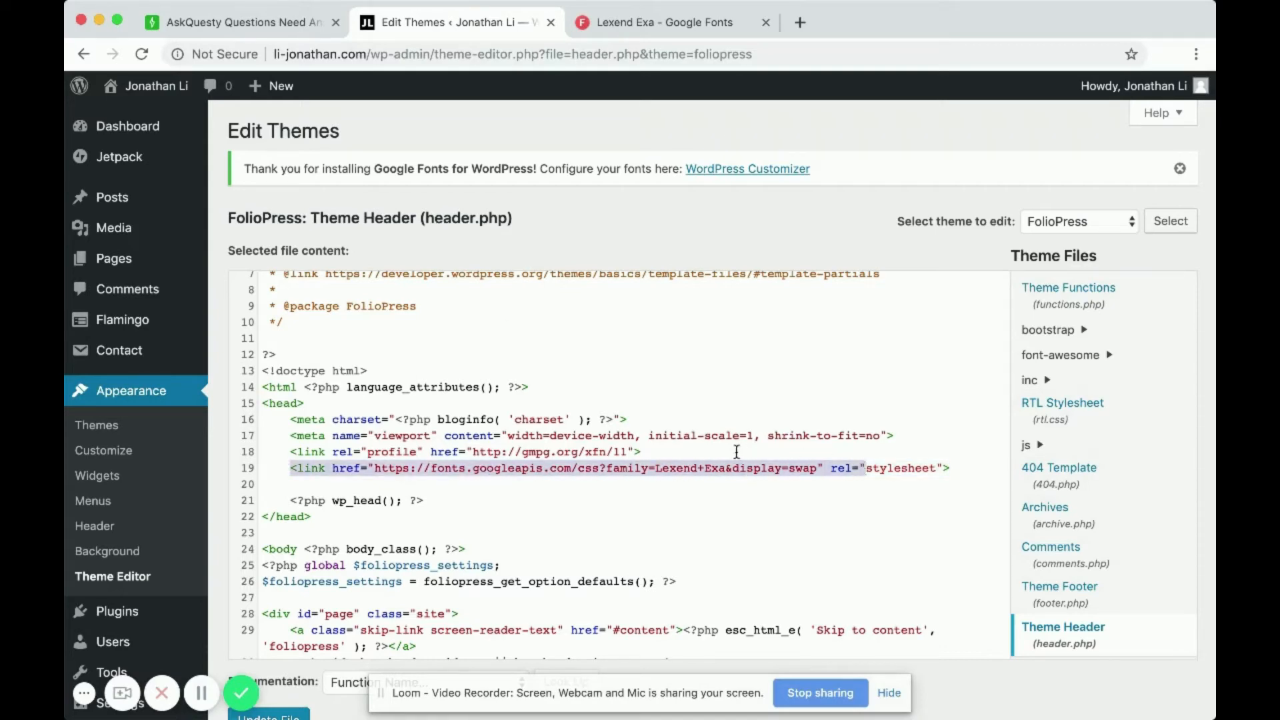
click(656, 22)
click(741, 507)
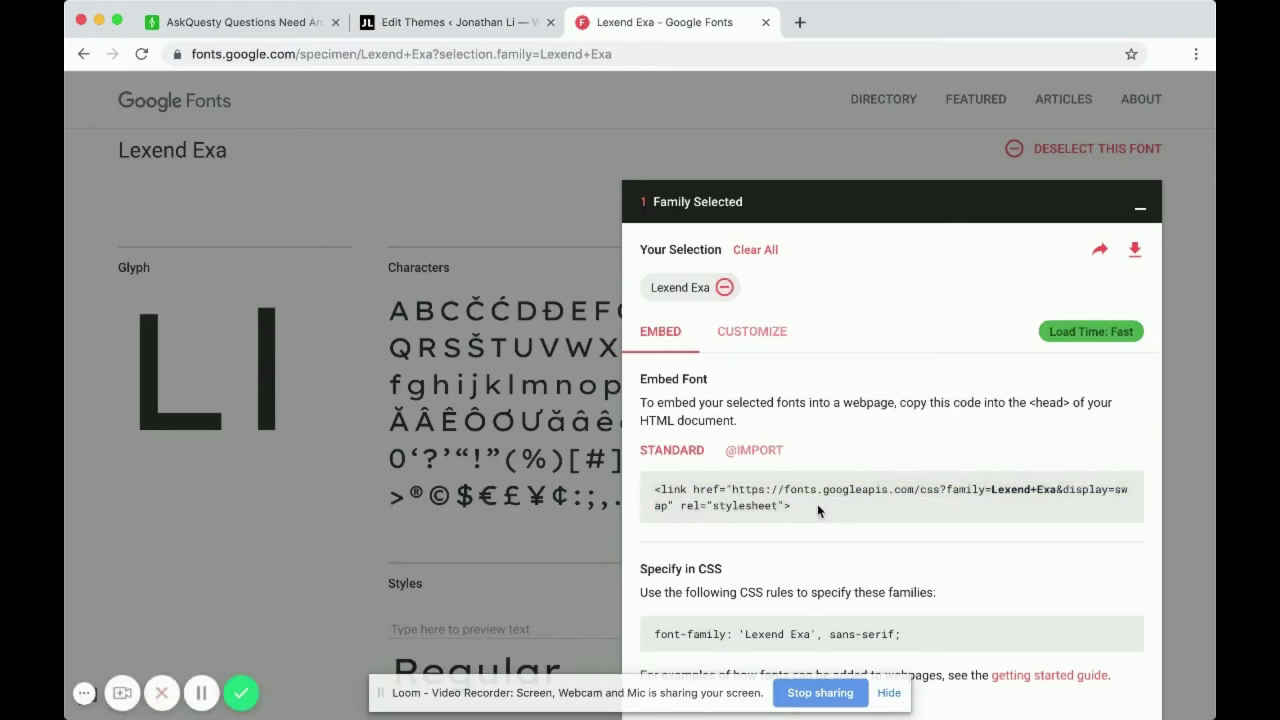
drag(820, 508, 654, 489)
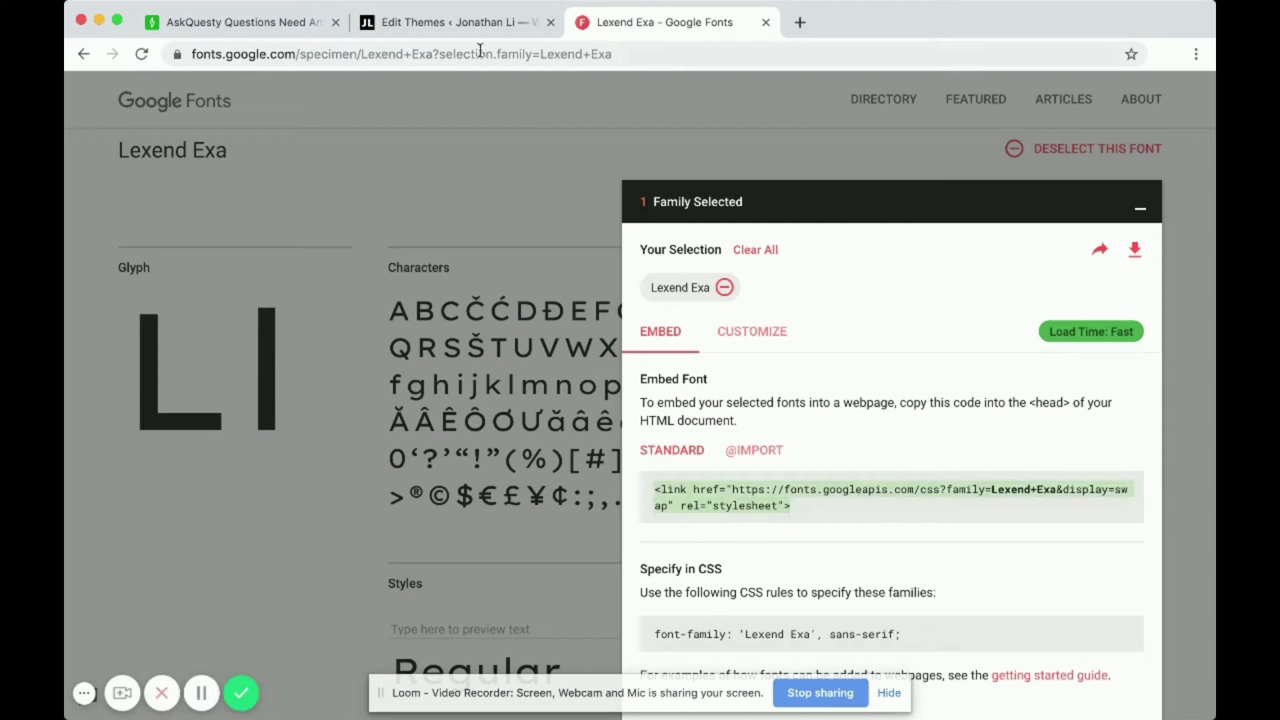
click(454, 22)
drag(303, 468, 685, 467)
click(733, 468)
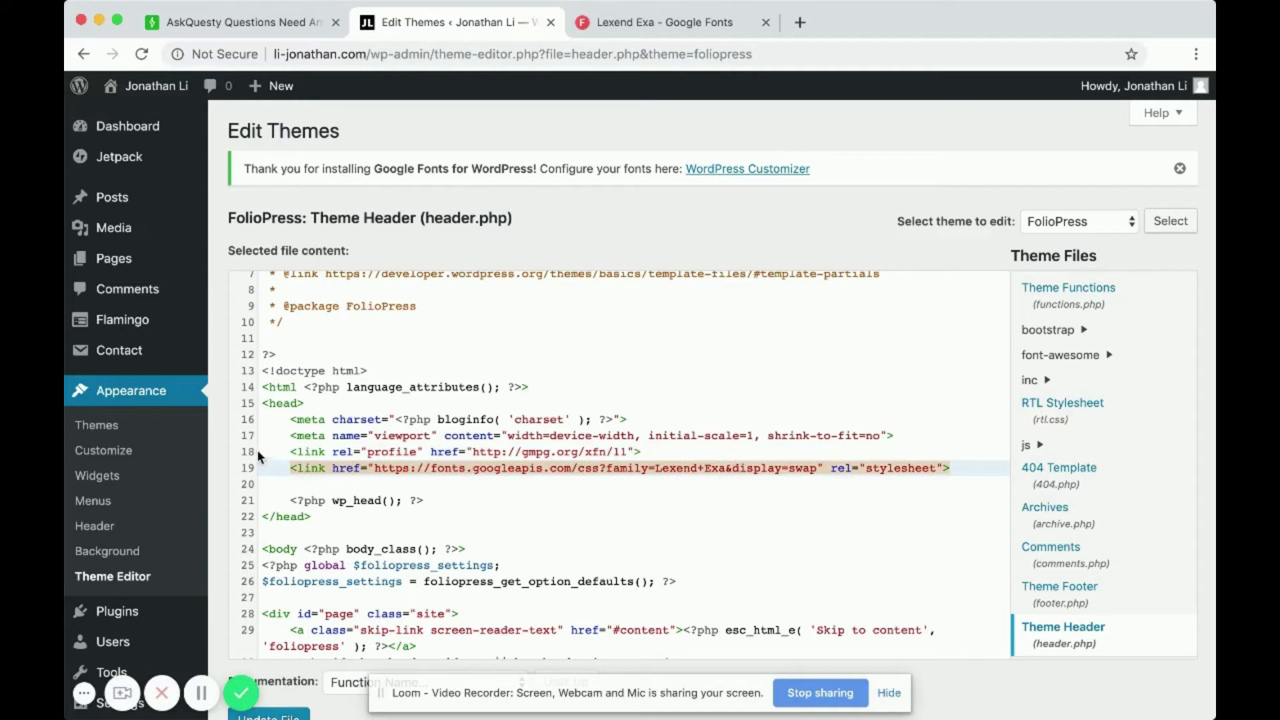
click(304, 409)
click(388, 467)
Save the edited header.php file of the FolioPress theme
scroll(734, 577, down, 2)
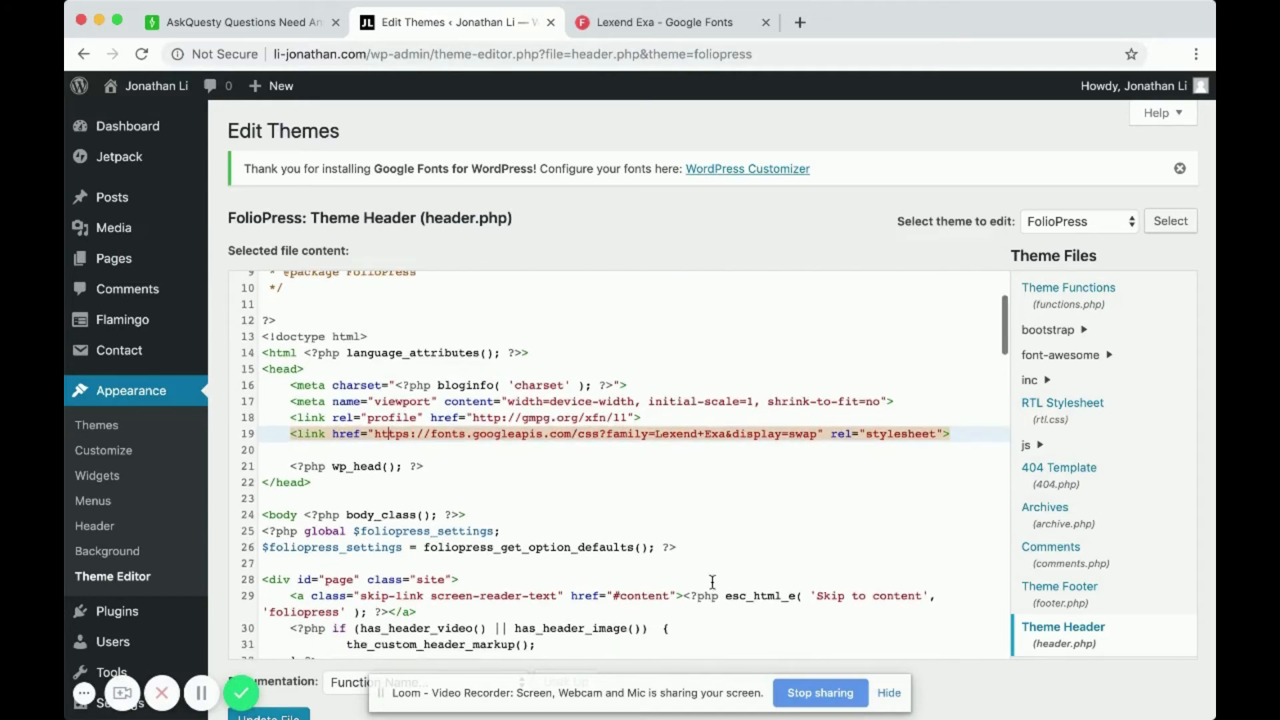
scroll(446, 520, down, 2)
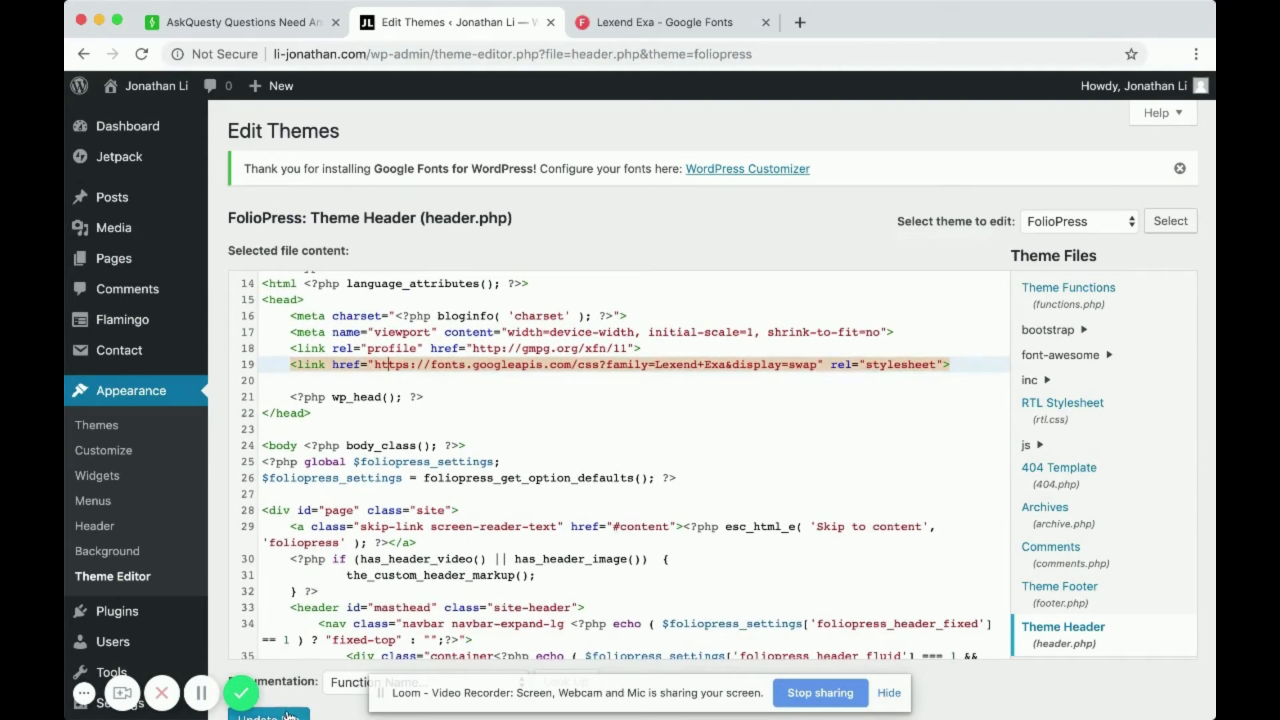
scroll(287, 707, down, 3)
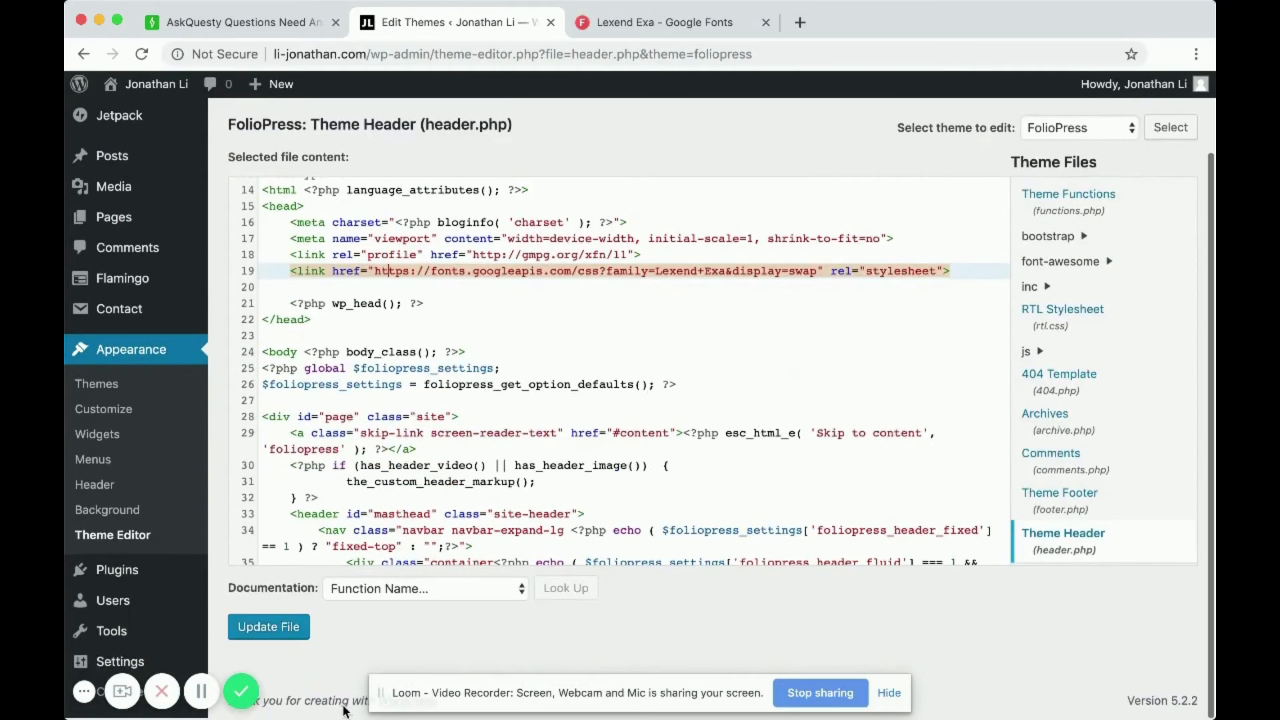
click(249, 633)
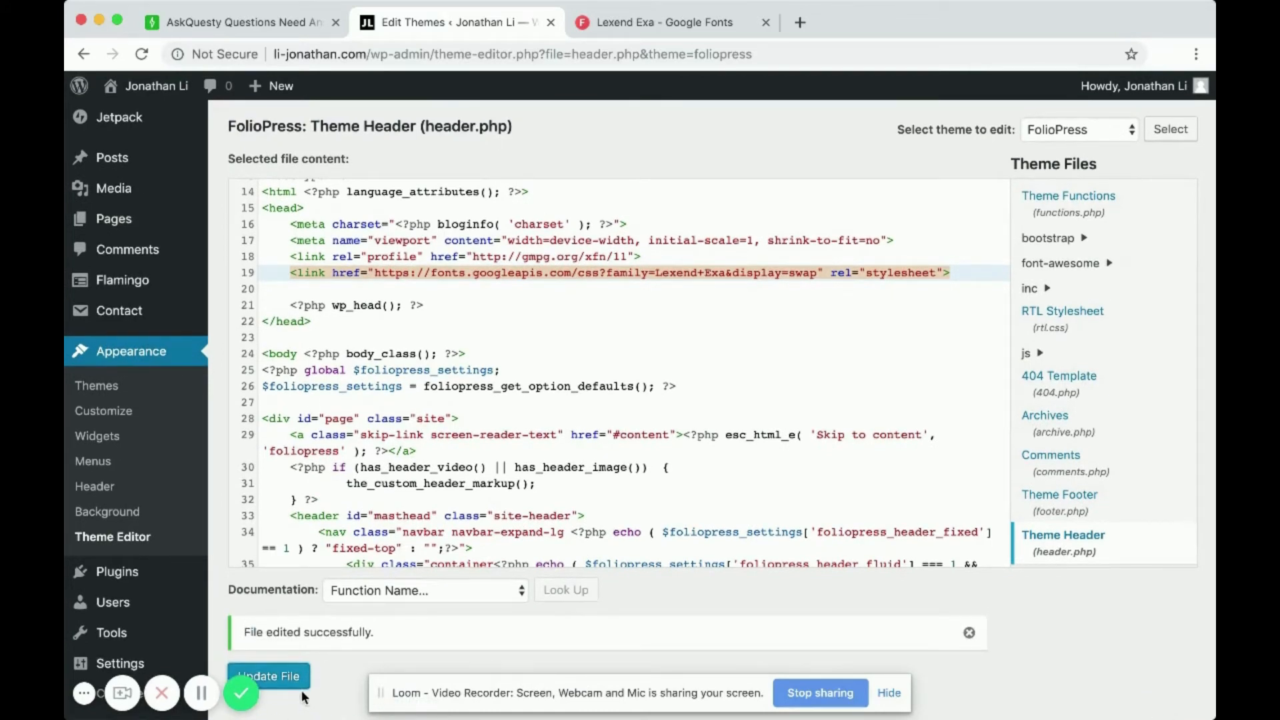
drag(244, 633, 353, 633)
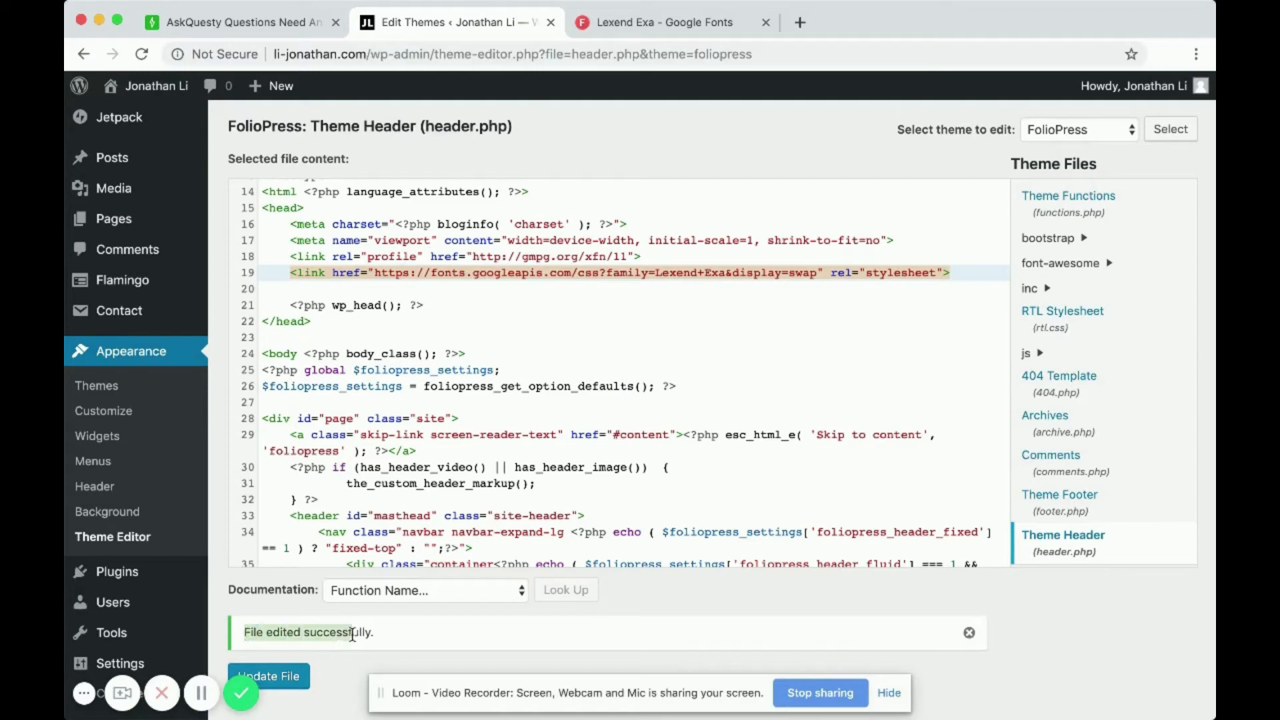
click(395, 630)
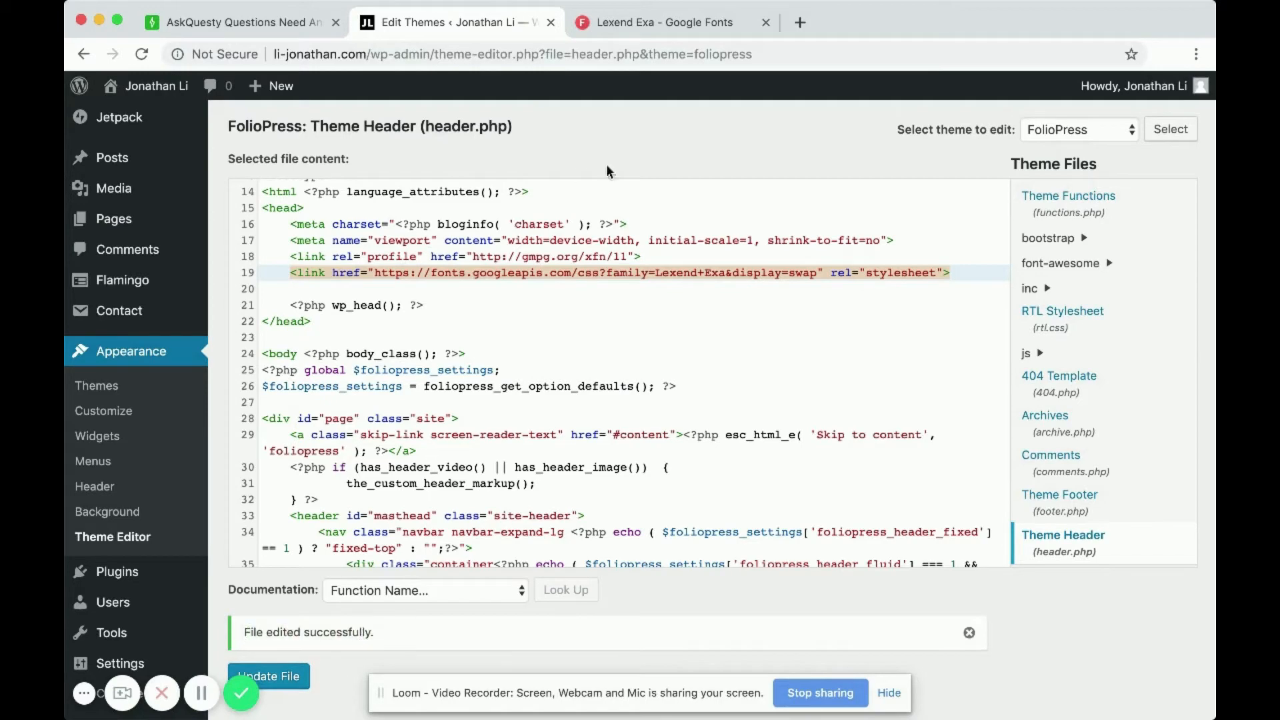
Visit the live site from the Theme Editor and open its Additional CSS editor in the Customizer
scroll(613, 160, up, 1)
scroll(618, 190, up, 2)
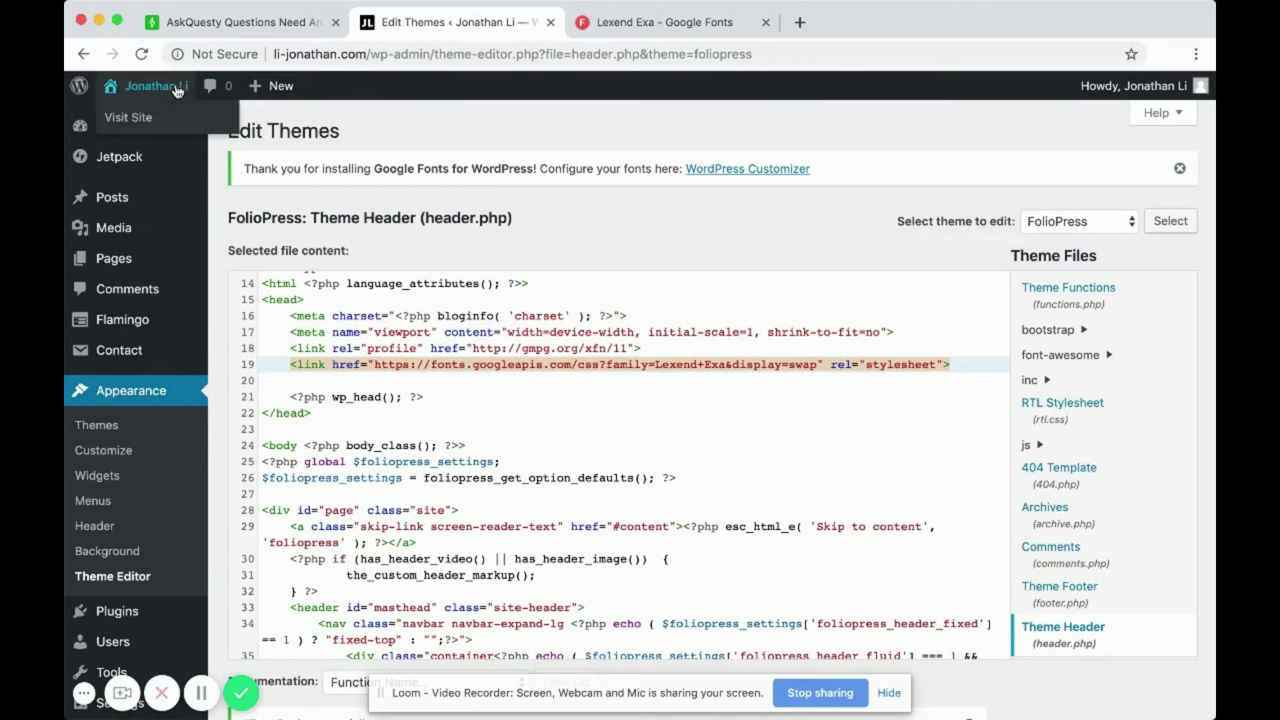
click(148, 88)
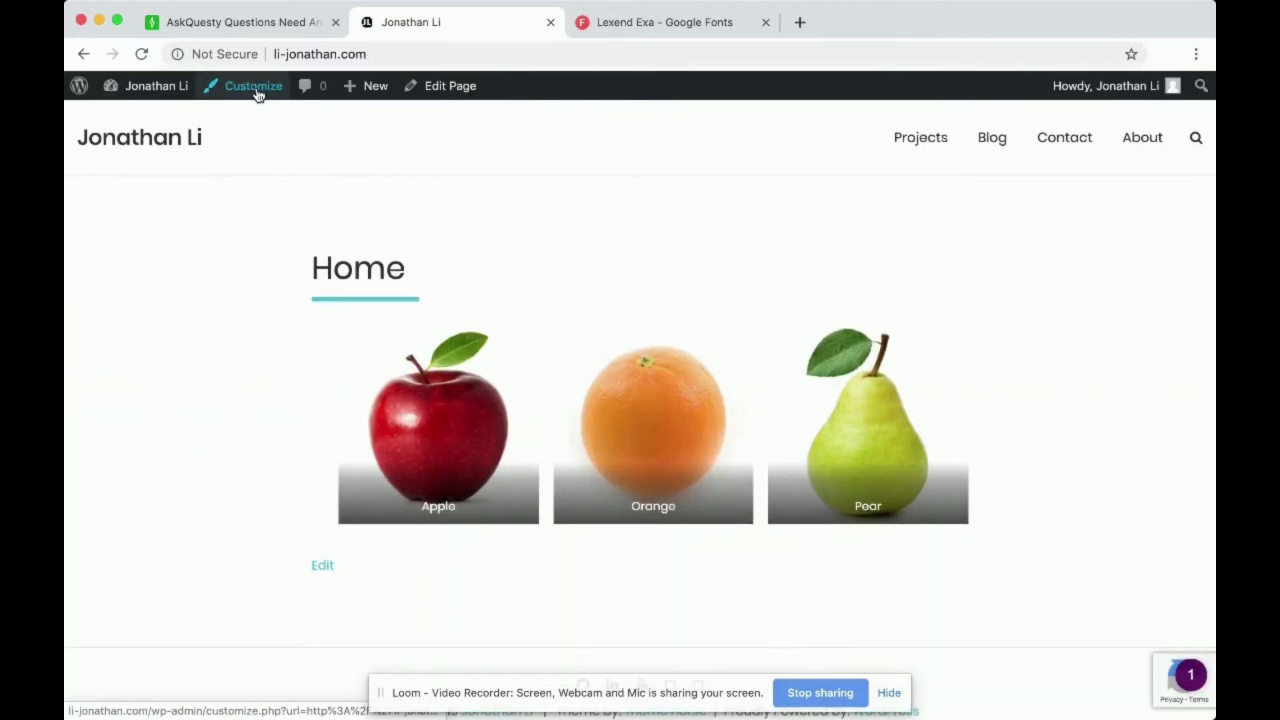
click(256, 90)
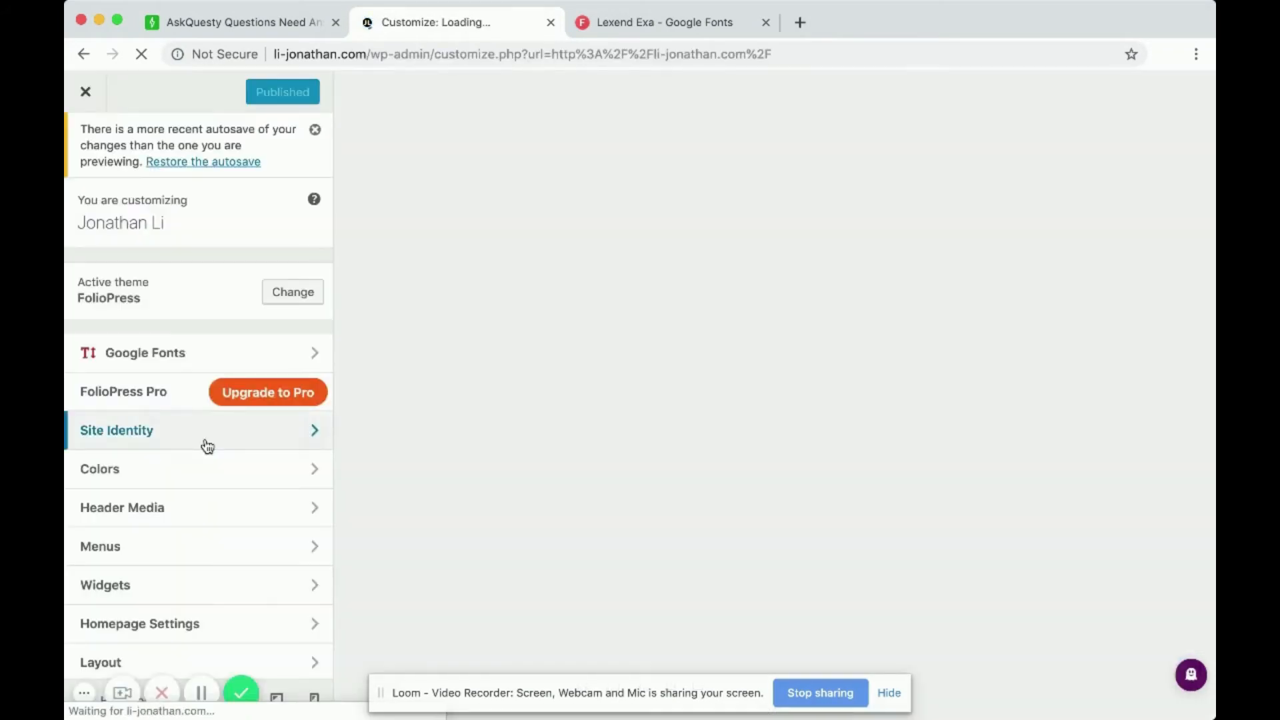
scroll(203, 445, down, 5)
click(164, 577)
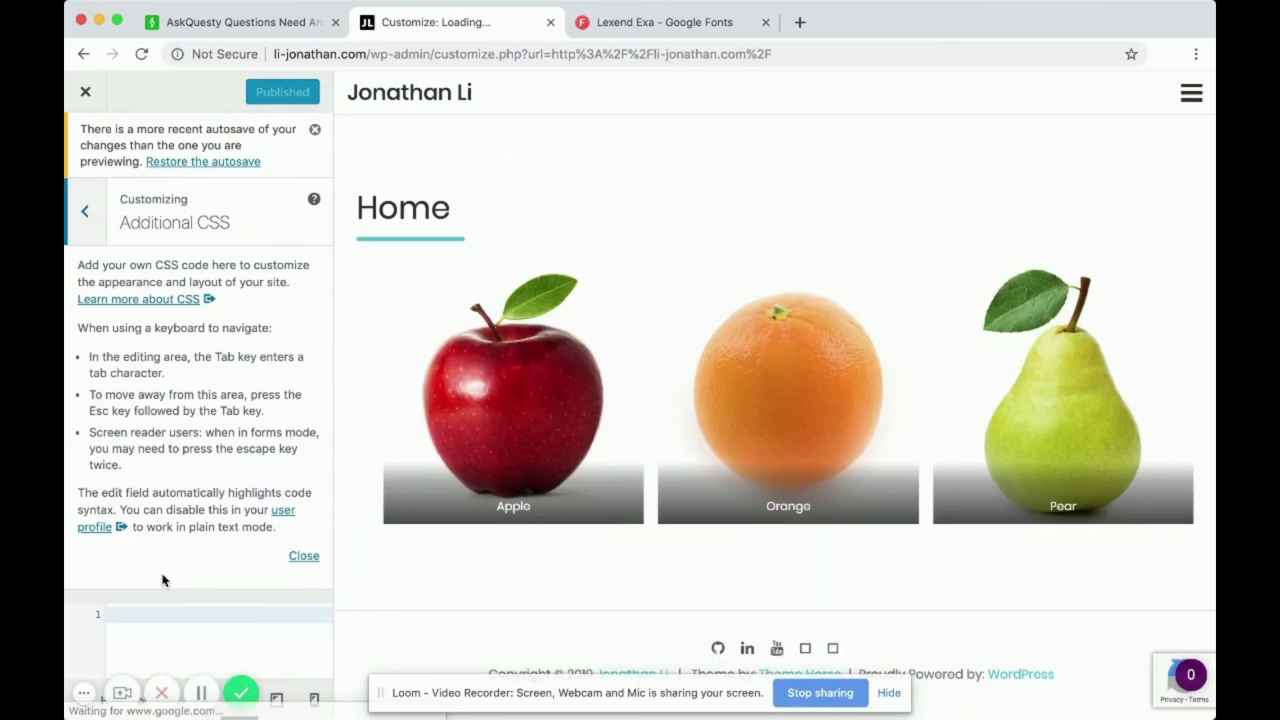
scroll(270, 509, down, 3)
scroll(269, 509, down, 2)
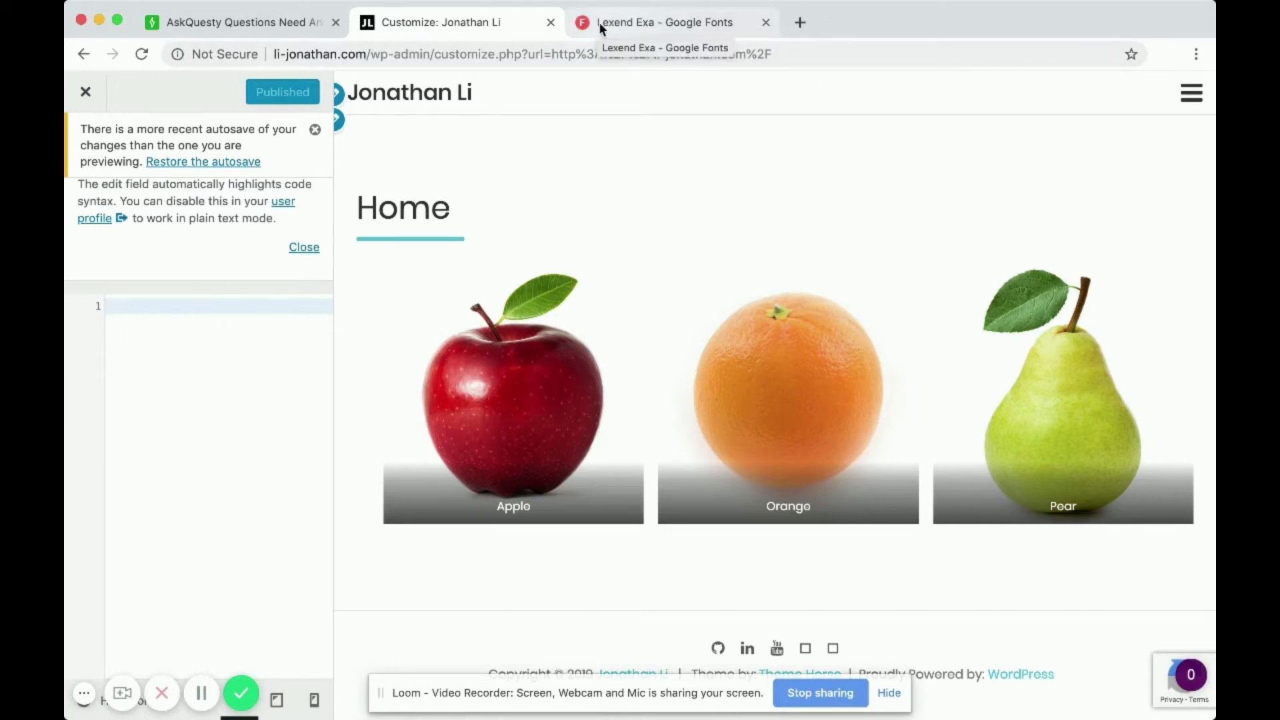
Copy the CSS rule font-family: 'Lexend Exa', sans-serif; from the Lexend Exa embed instructions on Google Fonts
click(634, 21)
scroll(657, 529, down, 3)
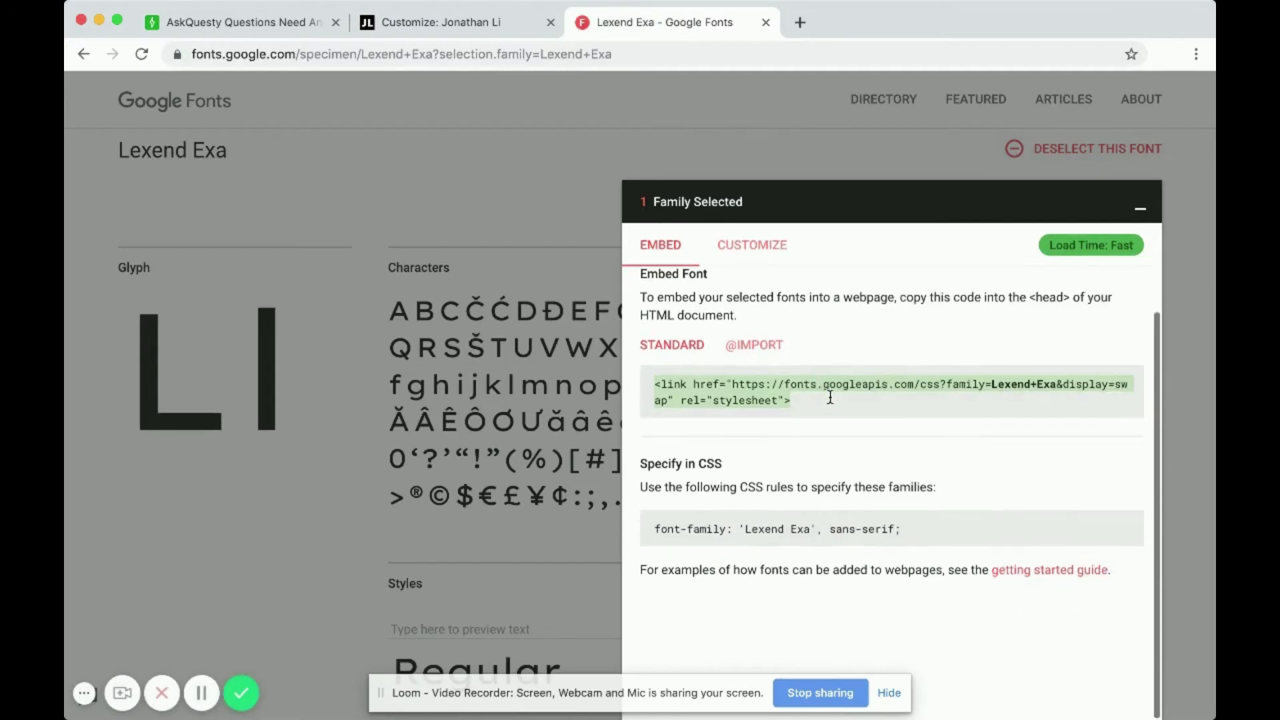
drag(657, 529, 914, 531)
key(super+c)
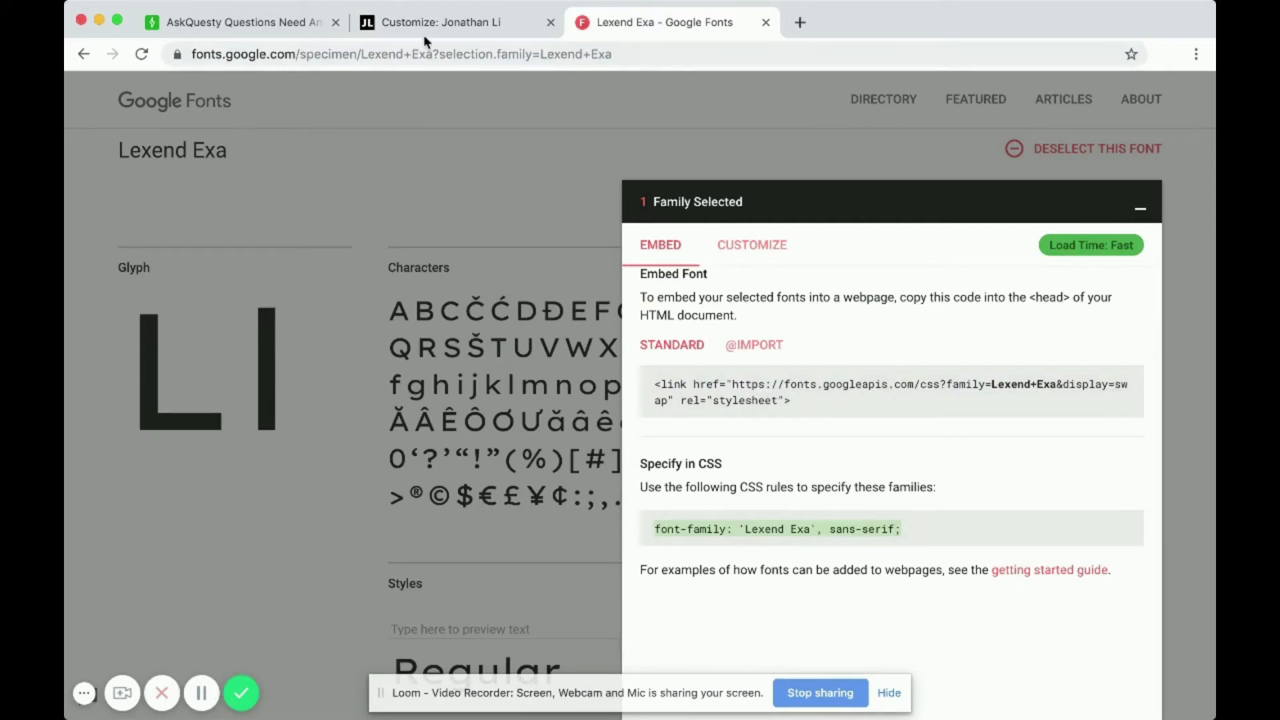
In the Customizer's Additional CSS, create a .lexend-exa class containing the copied rule font-family: 'Lexend Exa', sans-serif;
click(451, 27)
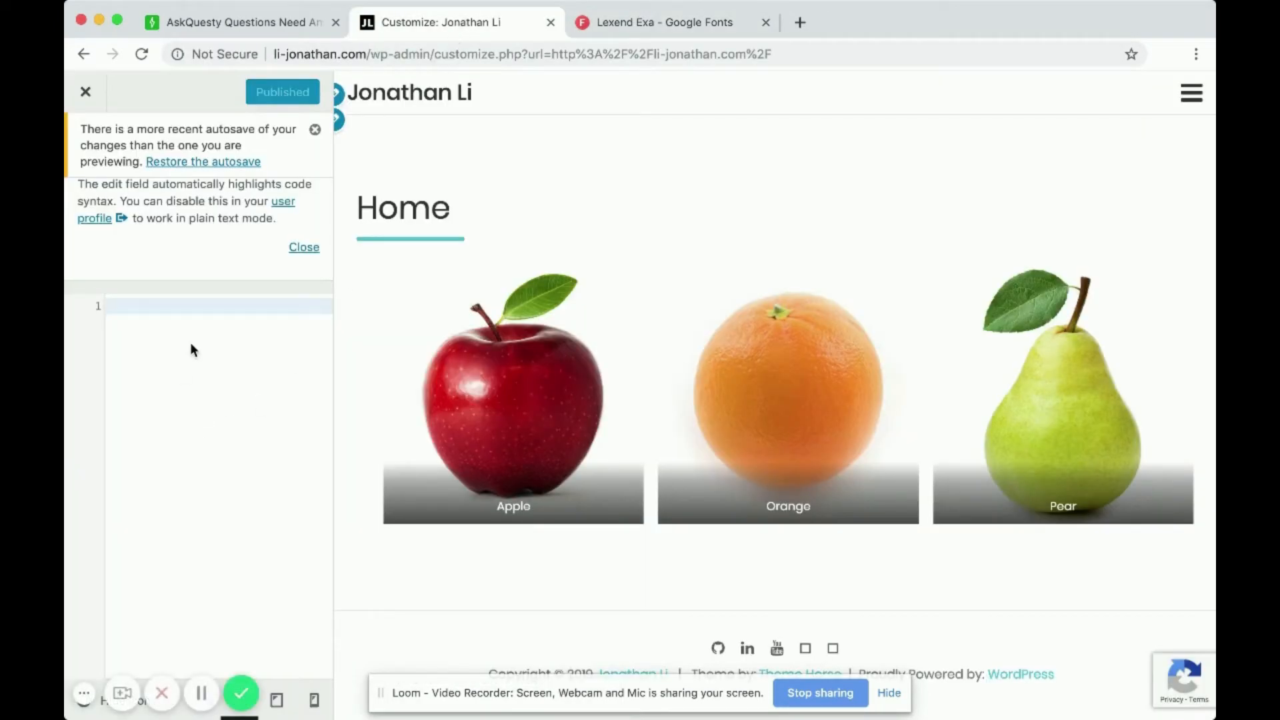
text(.1)
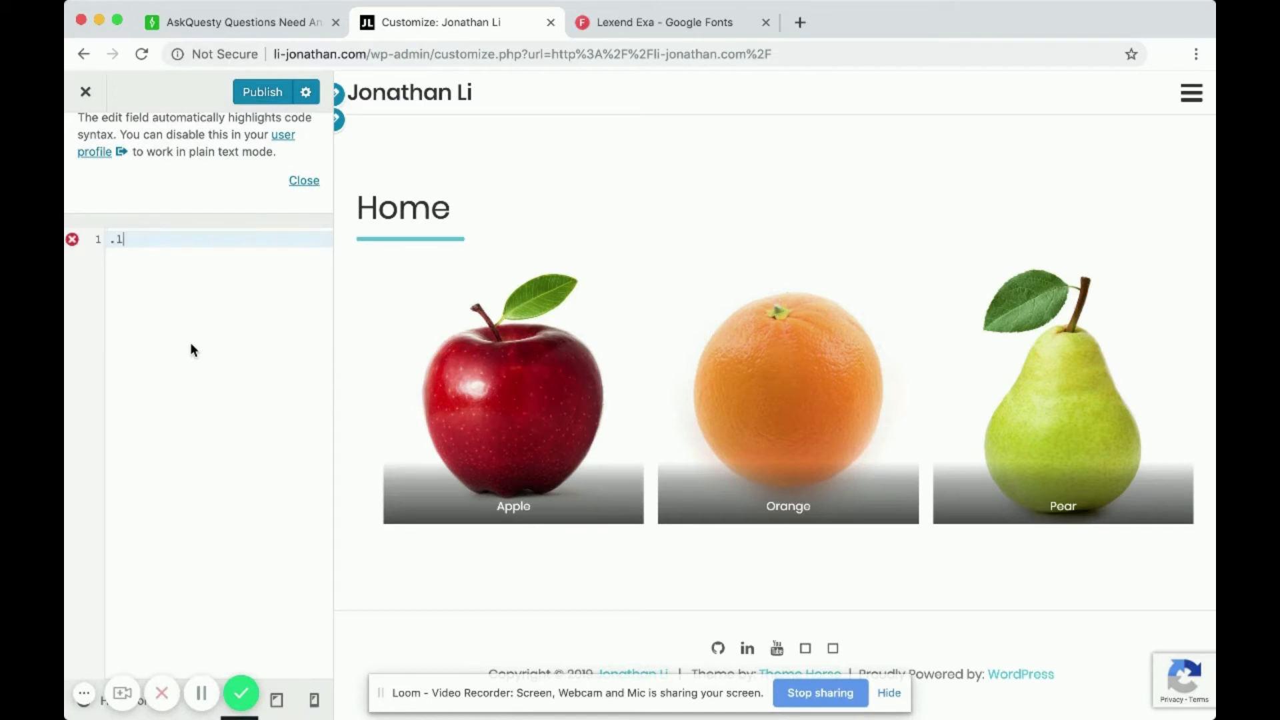
text(exend-exa {)
drag(187, 242, 116, 240)
click(199, 240)
key(Return)
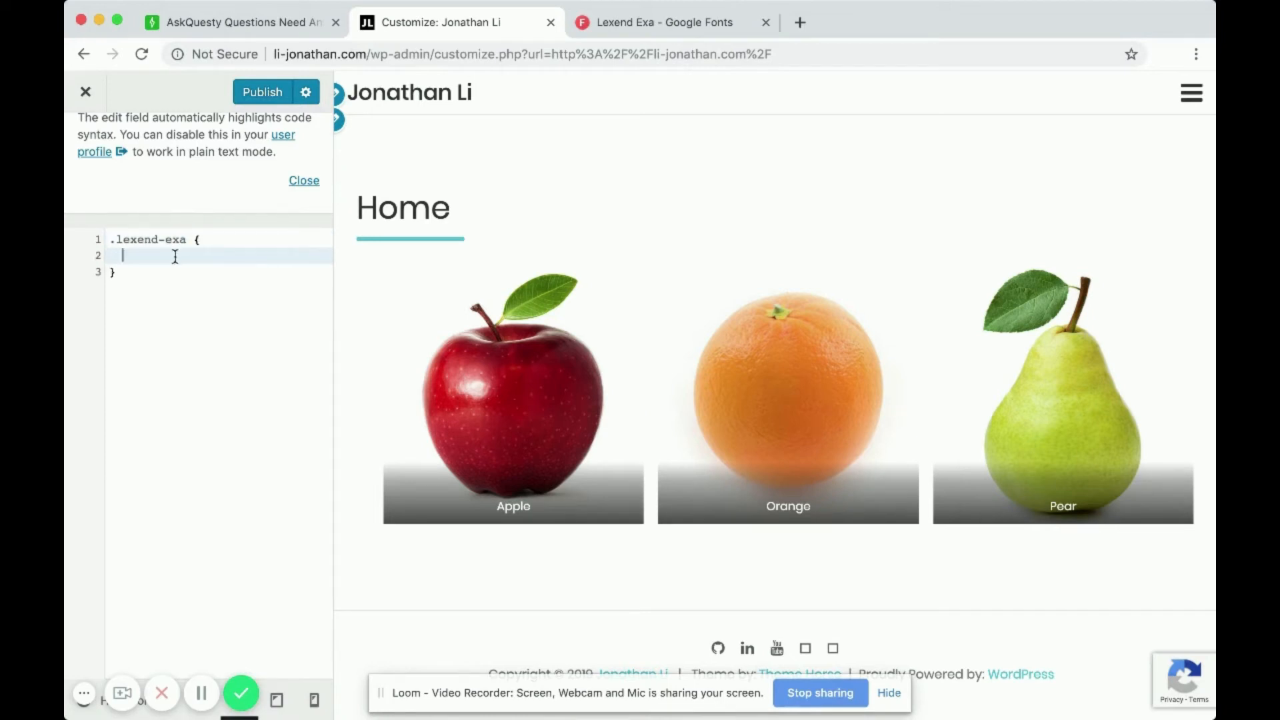
key(super+v)
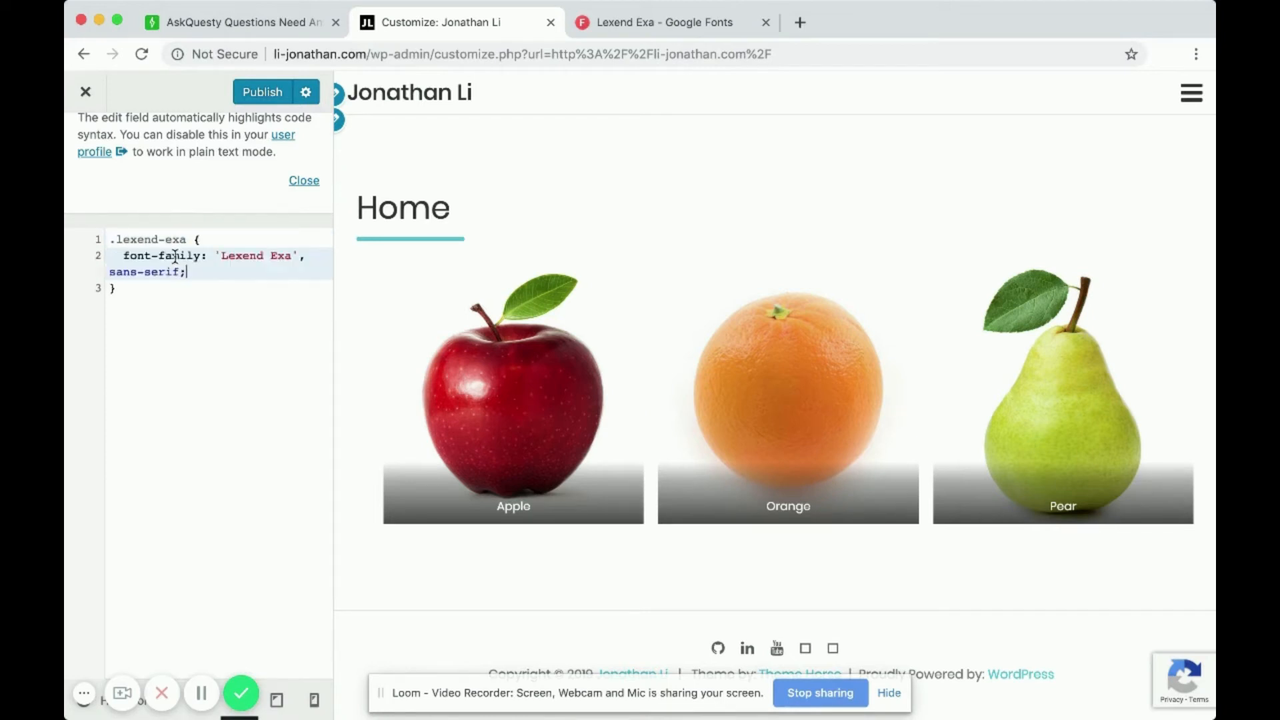
Check the CSS rule against the Google Fonts page and publish the Additional CSS
click(714, 21)
click(526, 24)
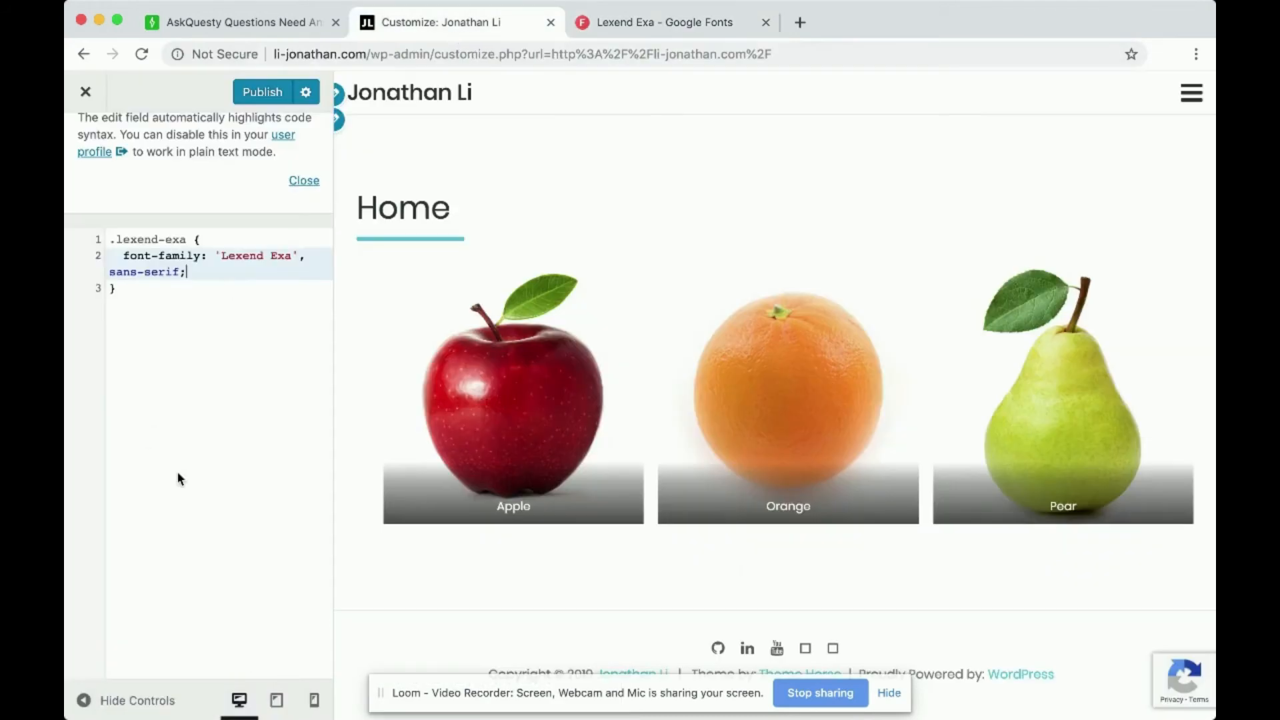
scroll(178, 474, down, 2)
scroll(178, 474, up, 3)
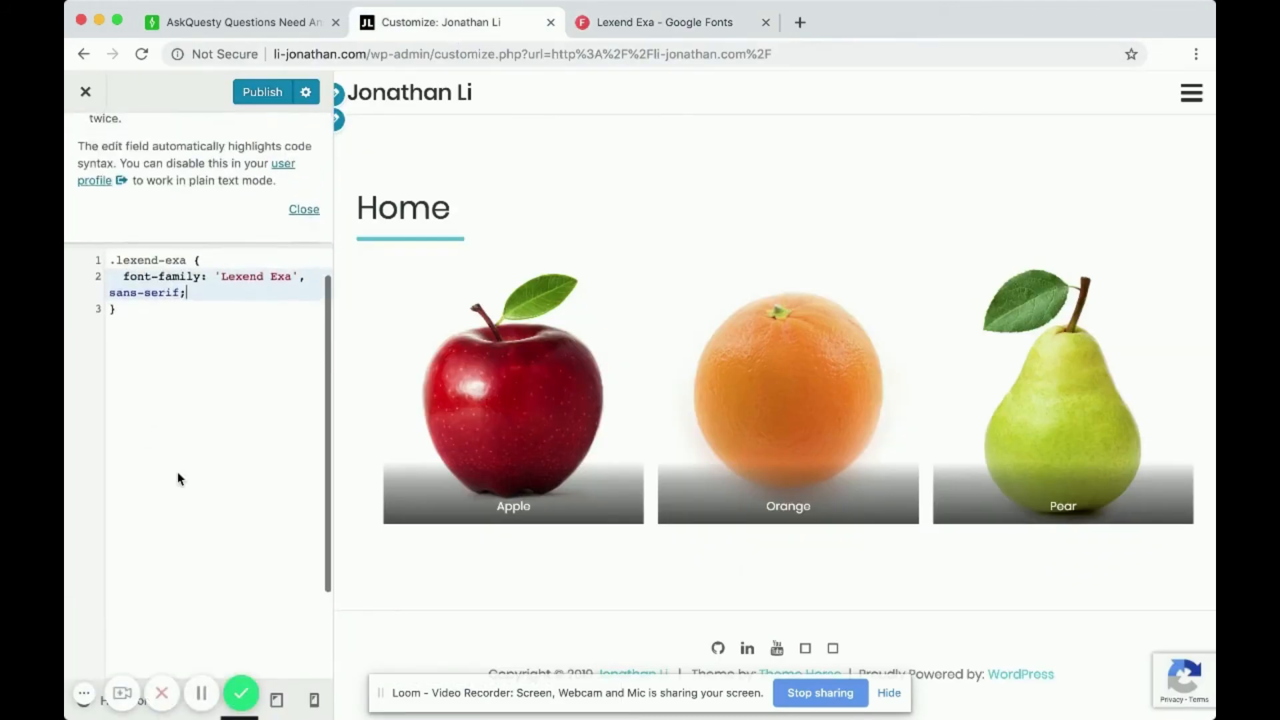
click(260, 100)
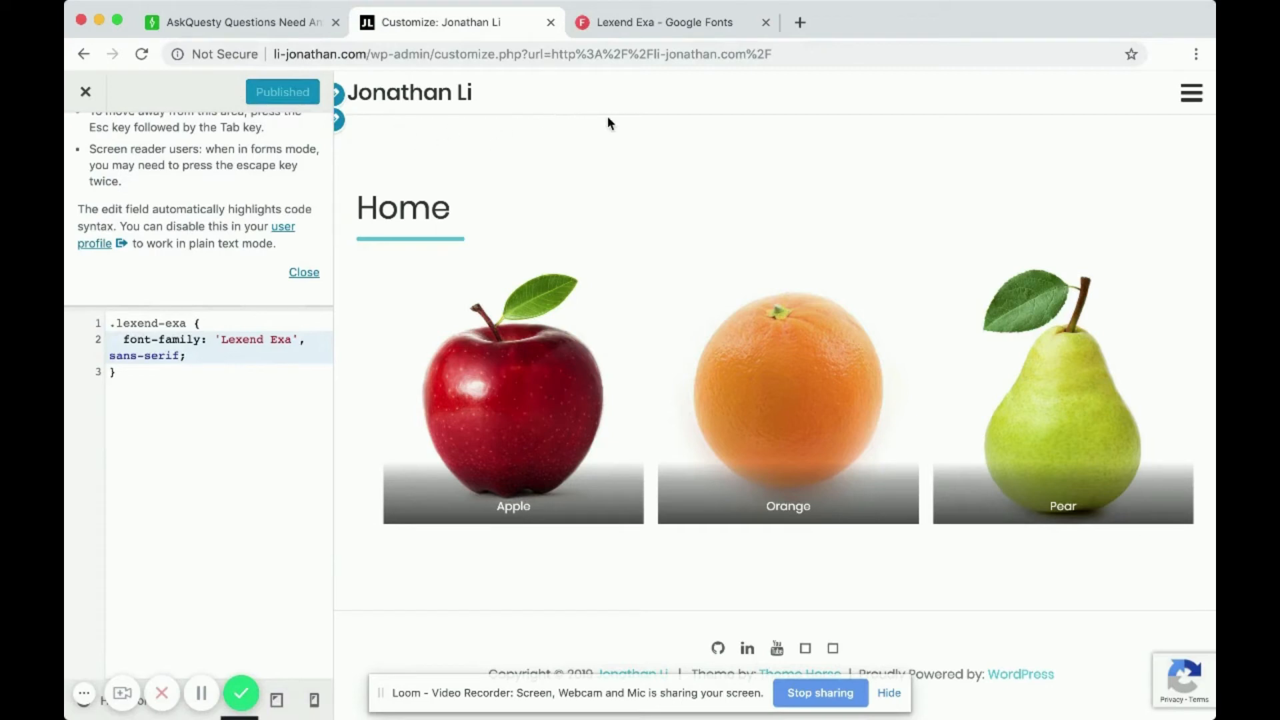
Load the site's home page in a new browser tab beside the Customizer and open the page for editing
key(super+t)
text(li-jonathan.com)
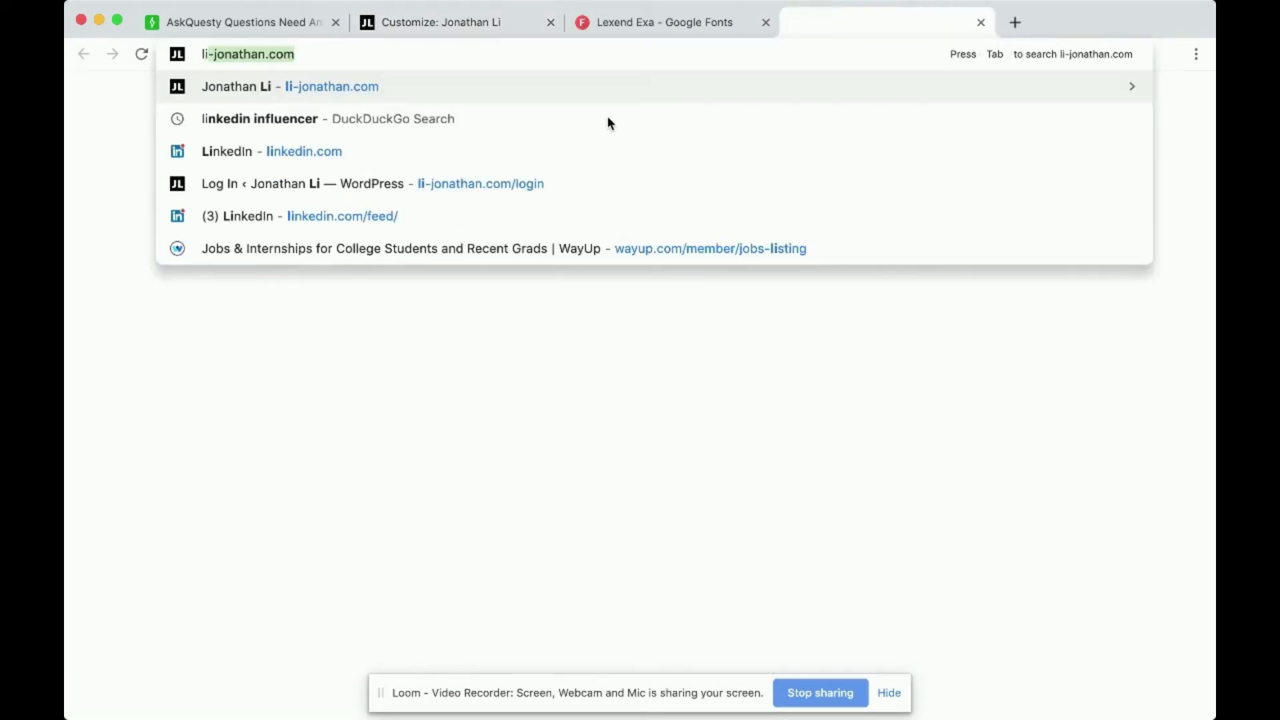
key(Return)
drag(831, 24, 634, 23)
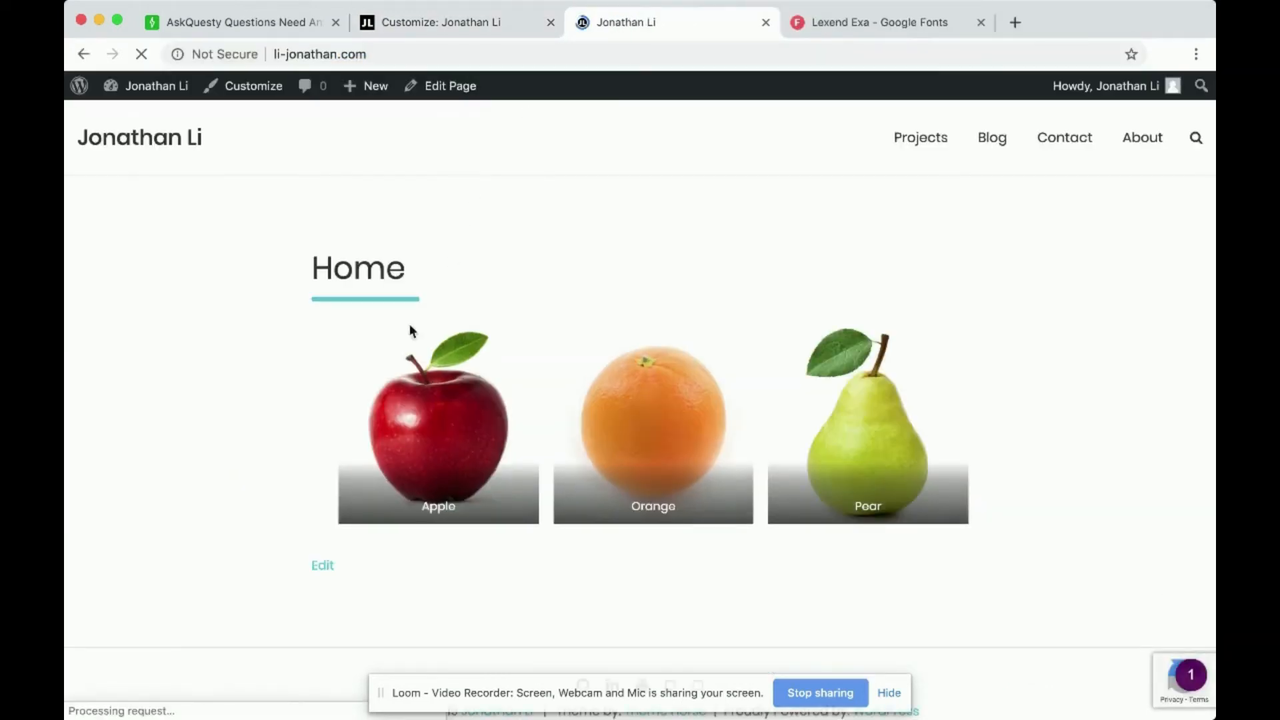
click(324, 568)
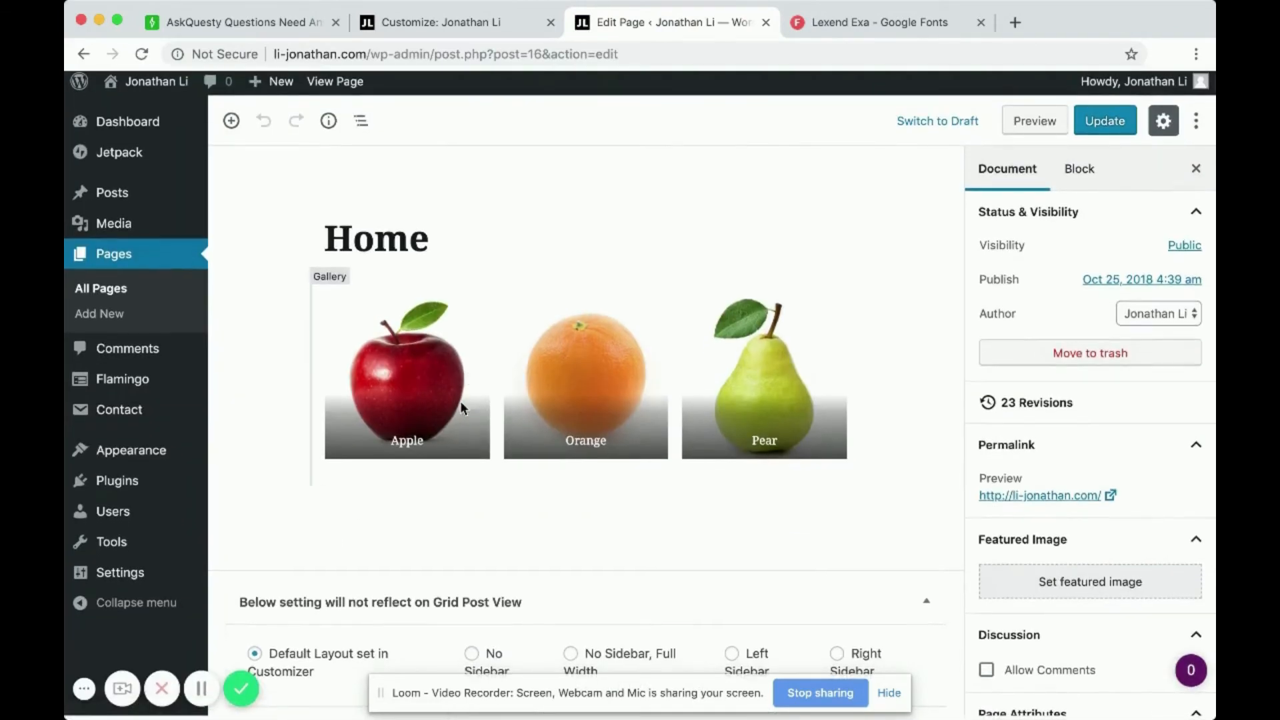
Add a paragraph reading "Fruit Day" below the fruit gallery on the Home page
click(354, 513)
text(Fruit)
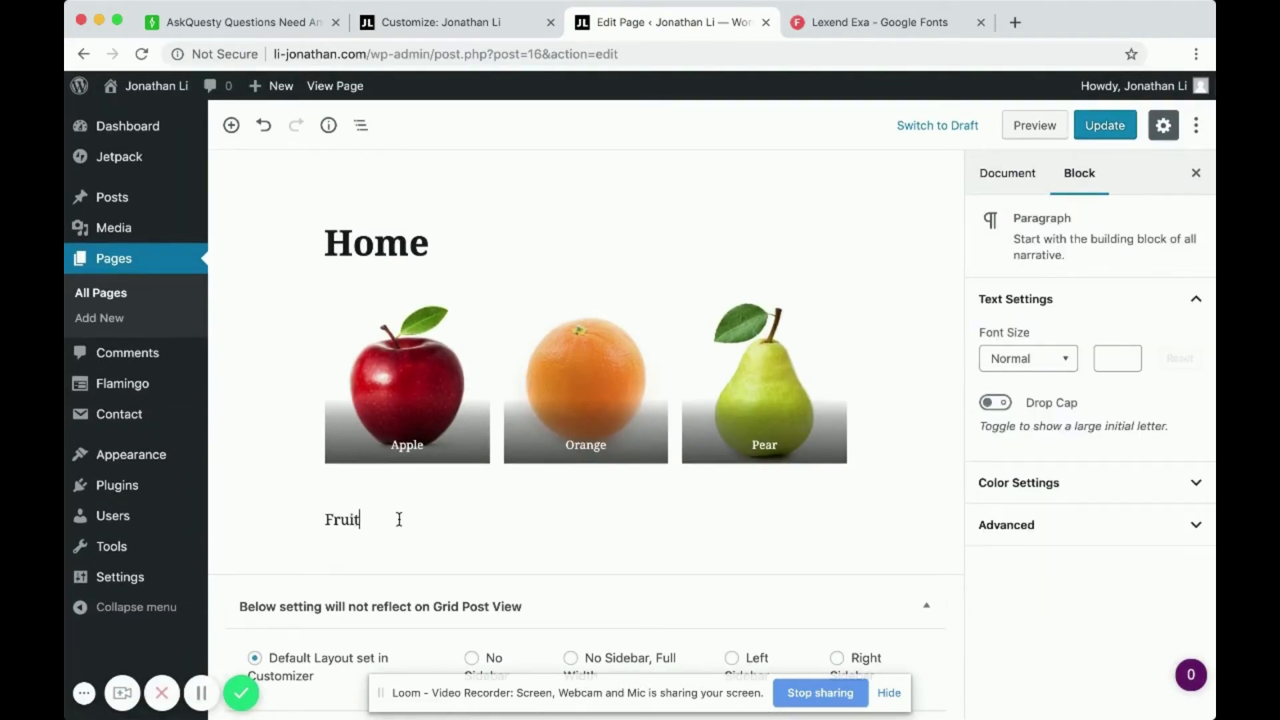
text( Day)
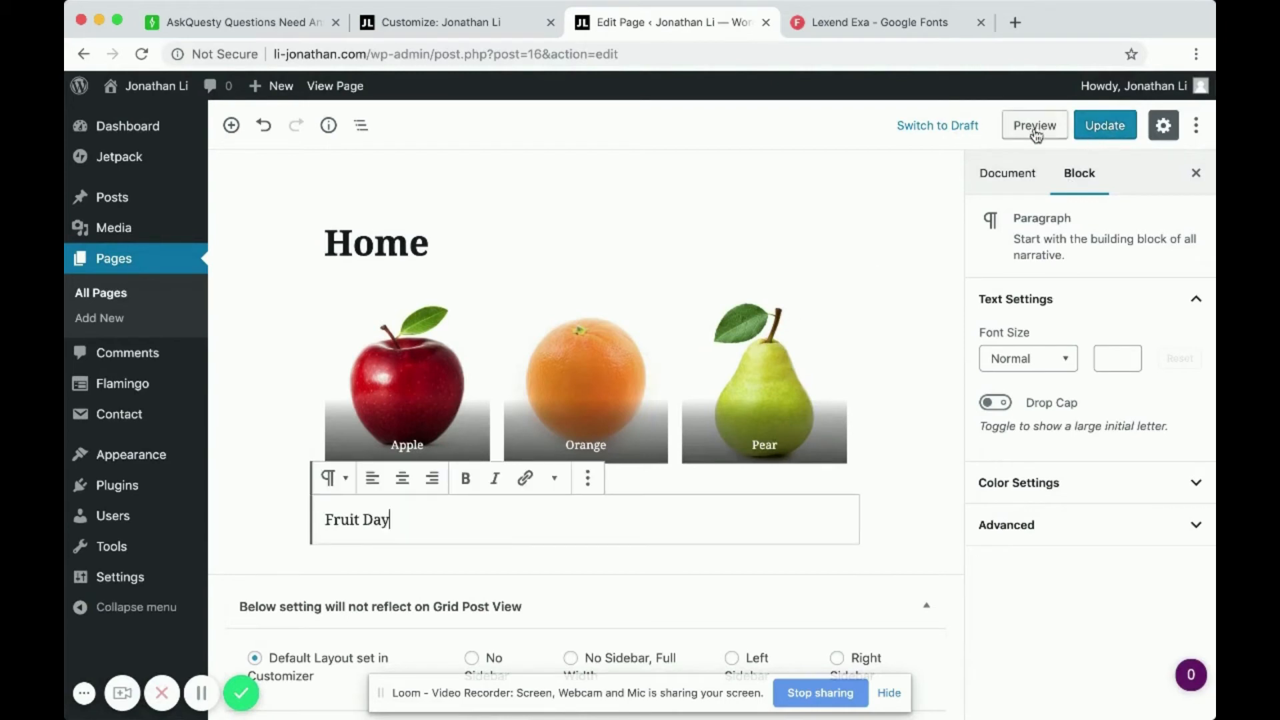
Preview the Home page and compare the font of the "Fruit Day" text with the Lexend Exa specimen on Google Fonts
click(1035, 127)
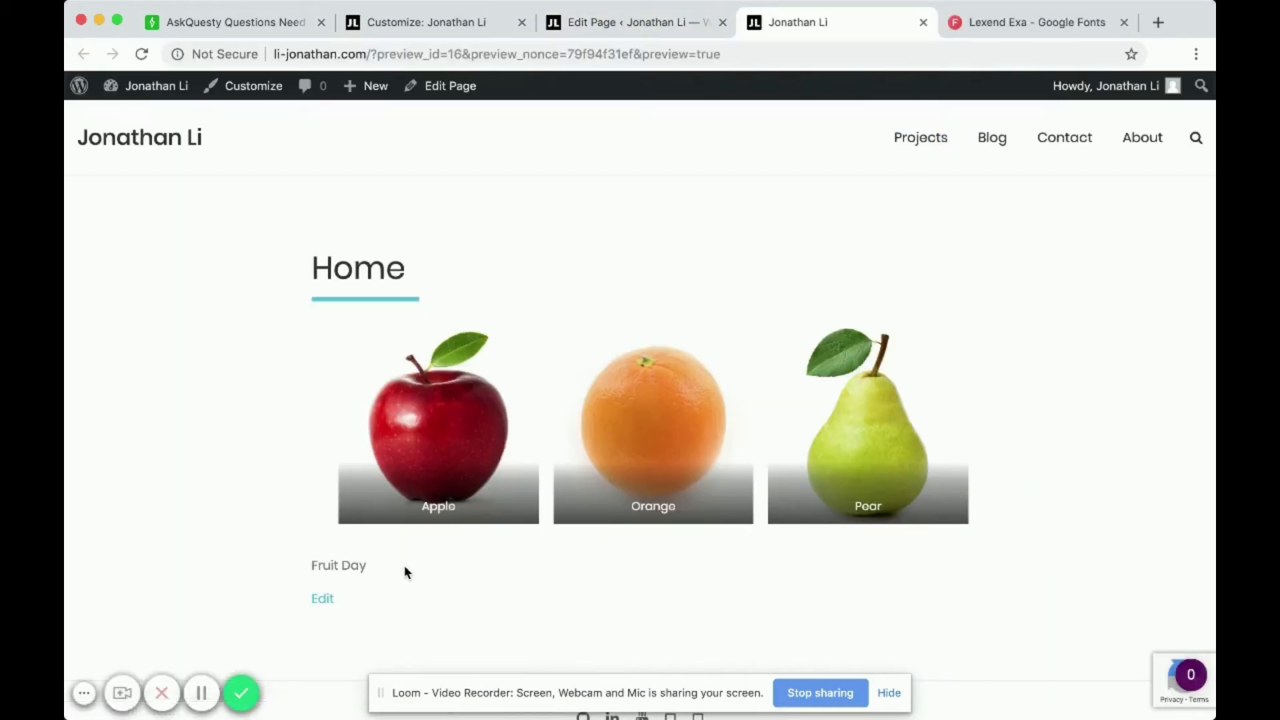
drag(405, 567, 309, 566)
click(349, 552)
click(1006, 26)
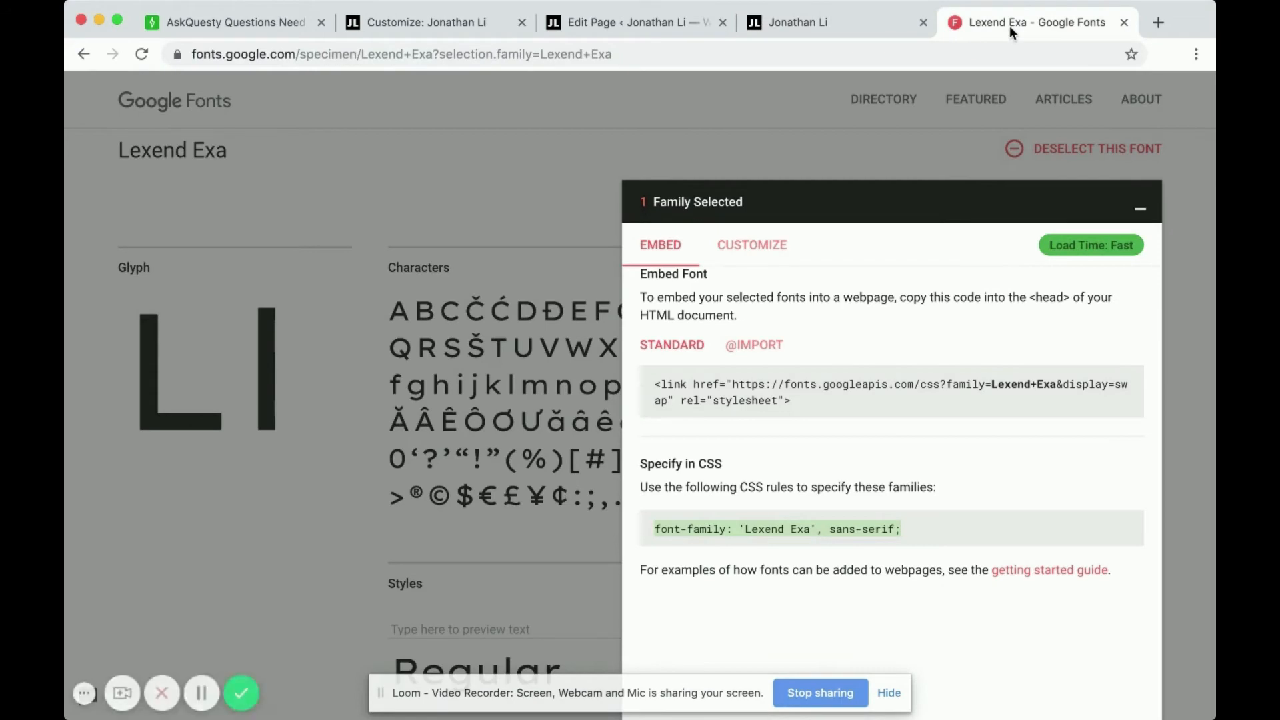
click(786, 23)
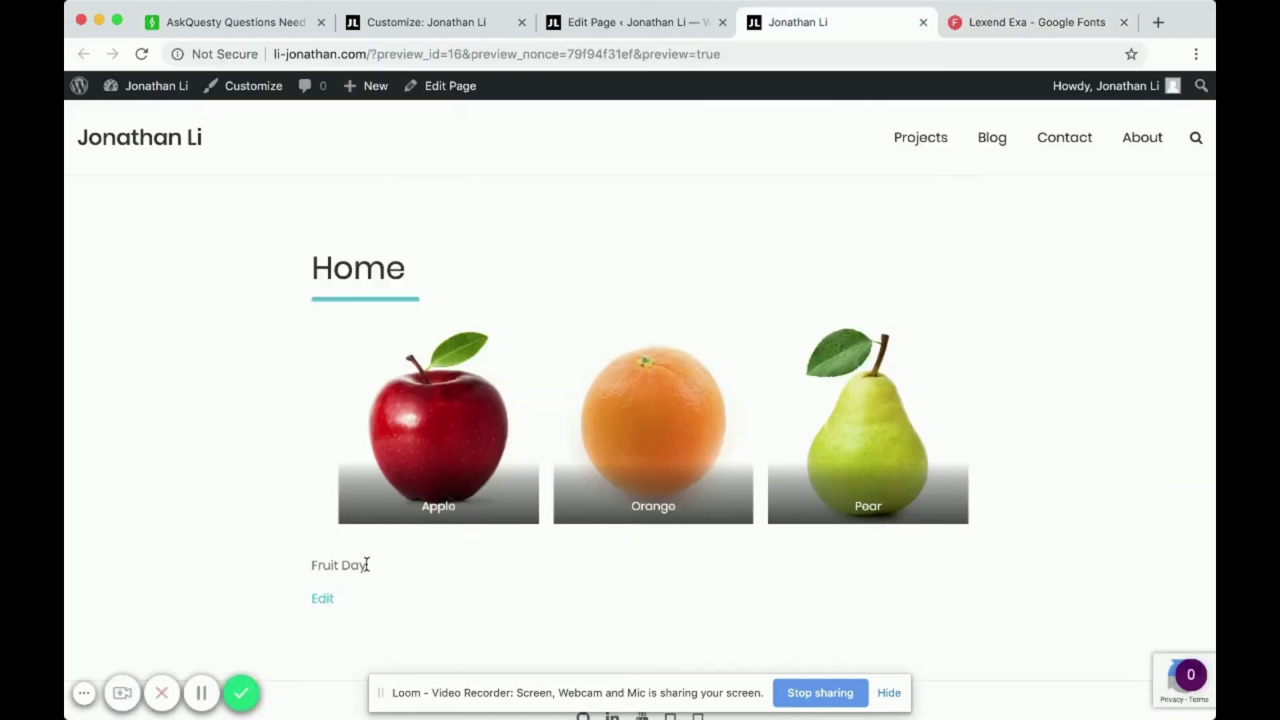
Set the "Fruit Day" paragraph's additional CSS class to lexend-exa, copying the class name without its dot from the Customizer's CSS
click(631, 23)
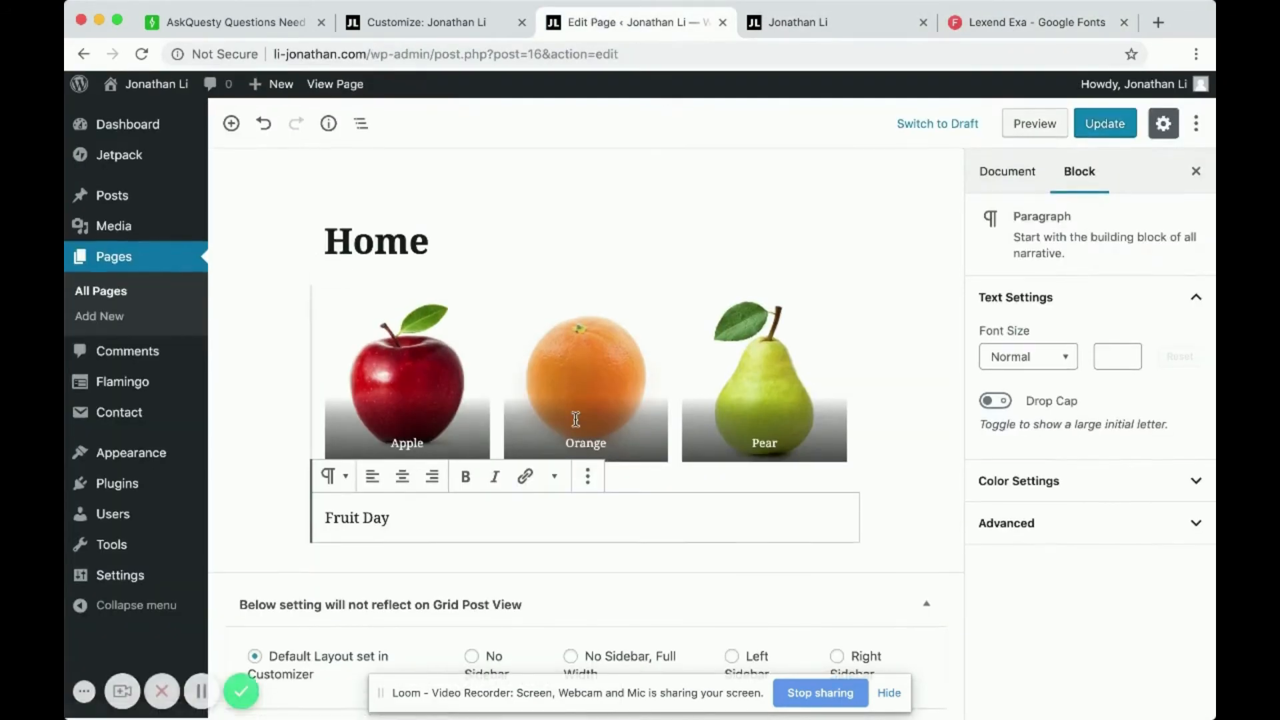
click(1098, 533)
click(1055, 591)
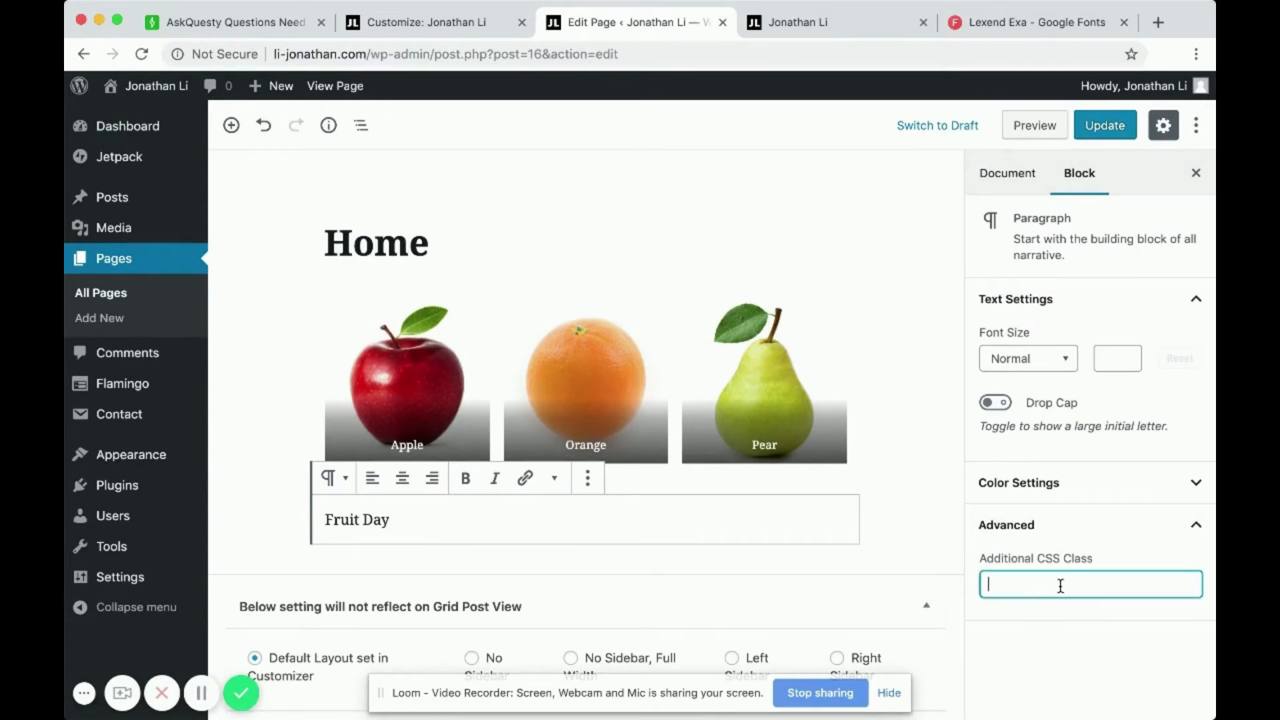
click(427, 22)
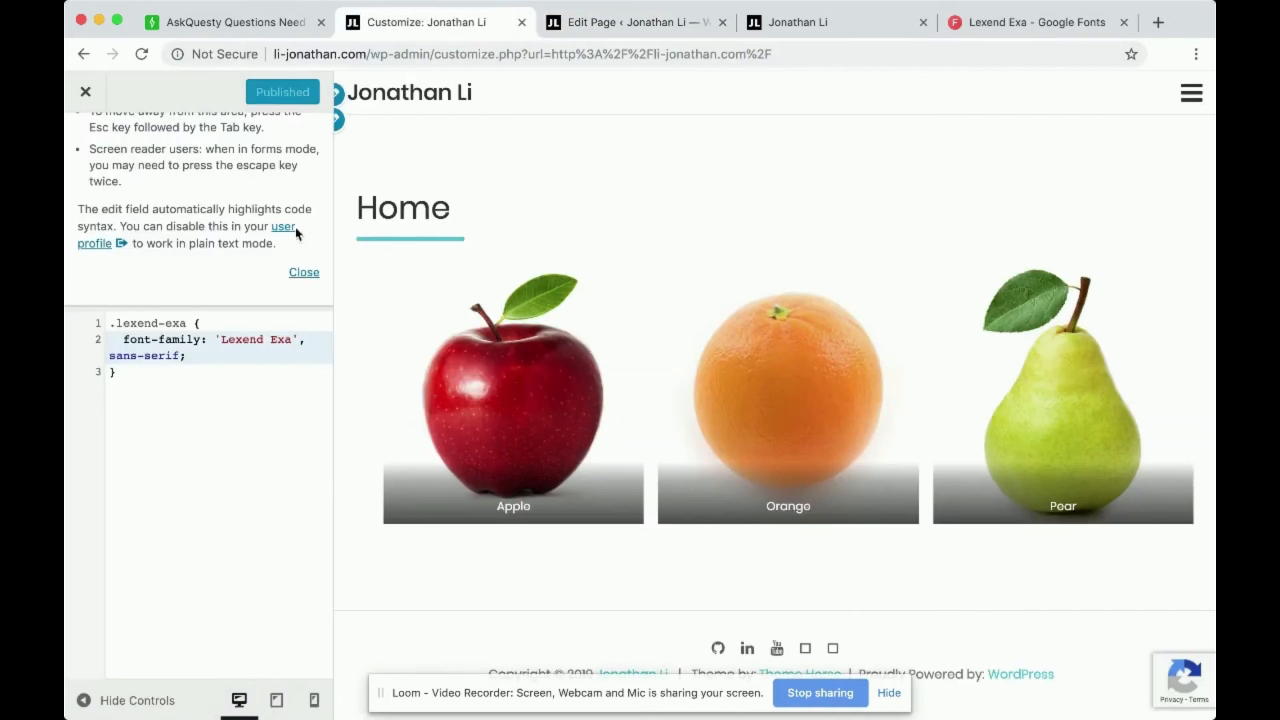
drag(187, 322, 116, 322)
click(164, 323)
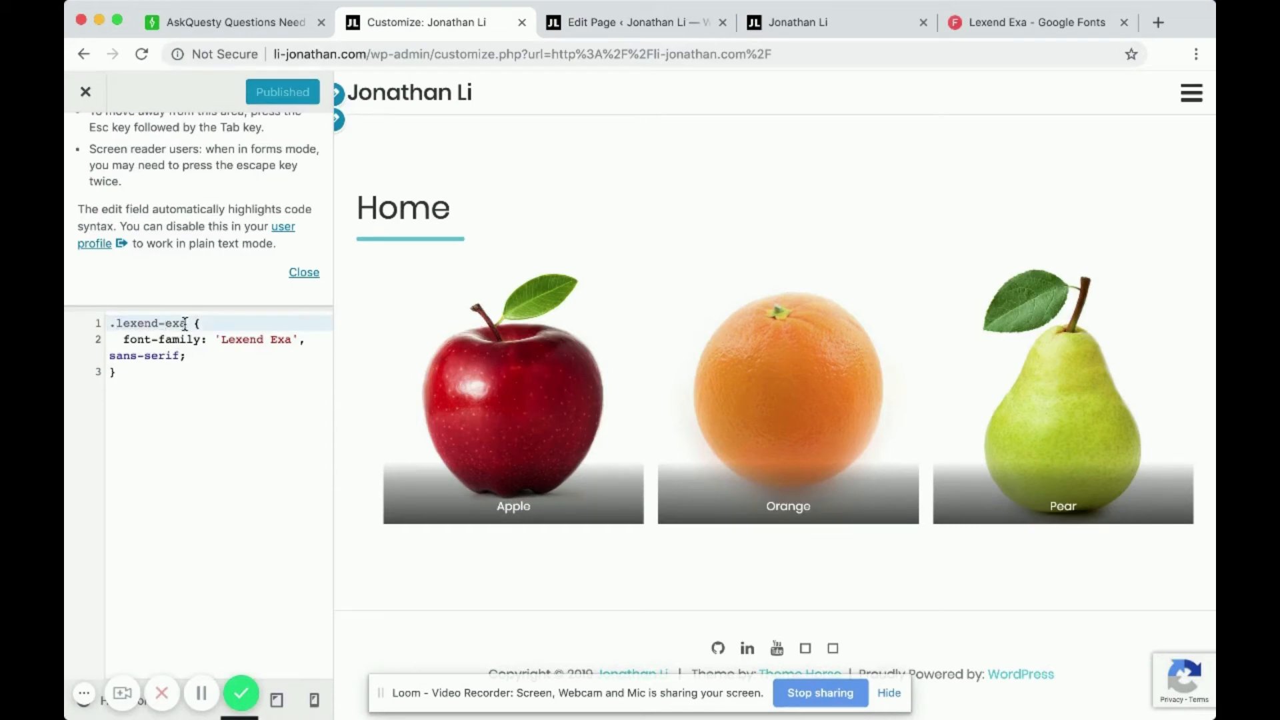
drag(185, 322, 119, 323)
key(super+c)
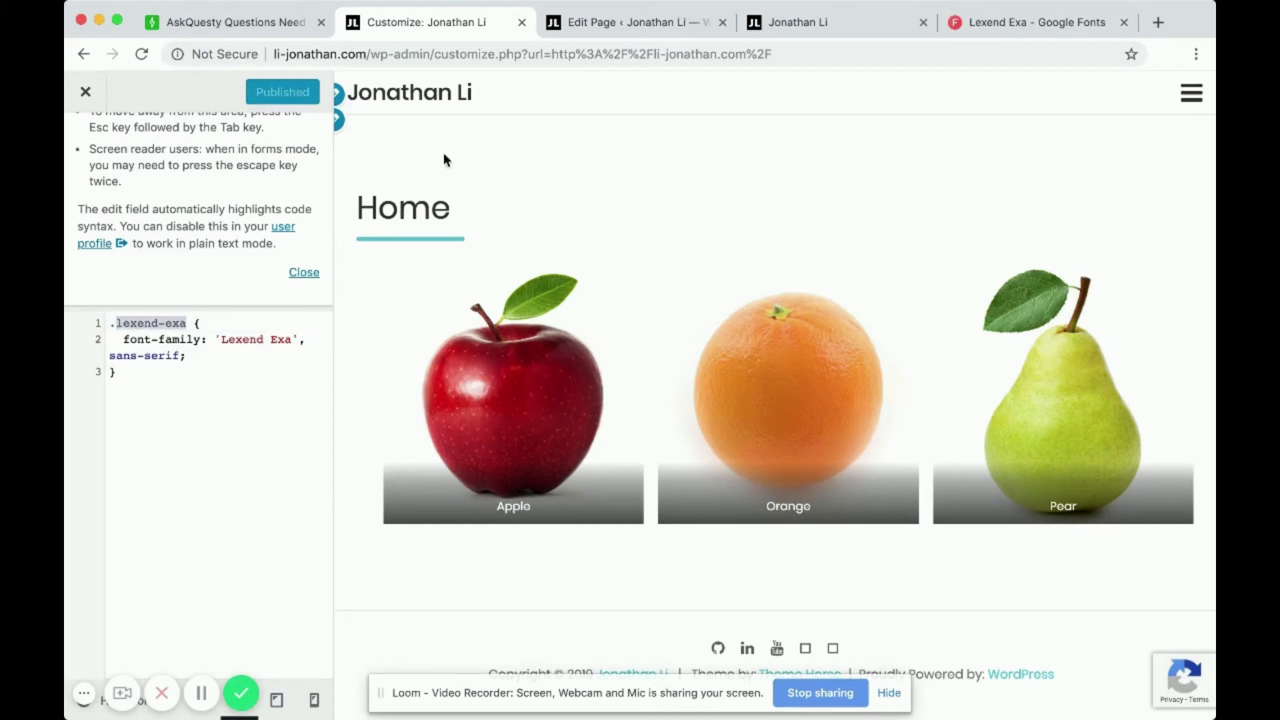
click(628, 23)
key(super+v)
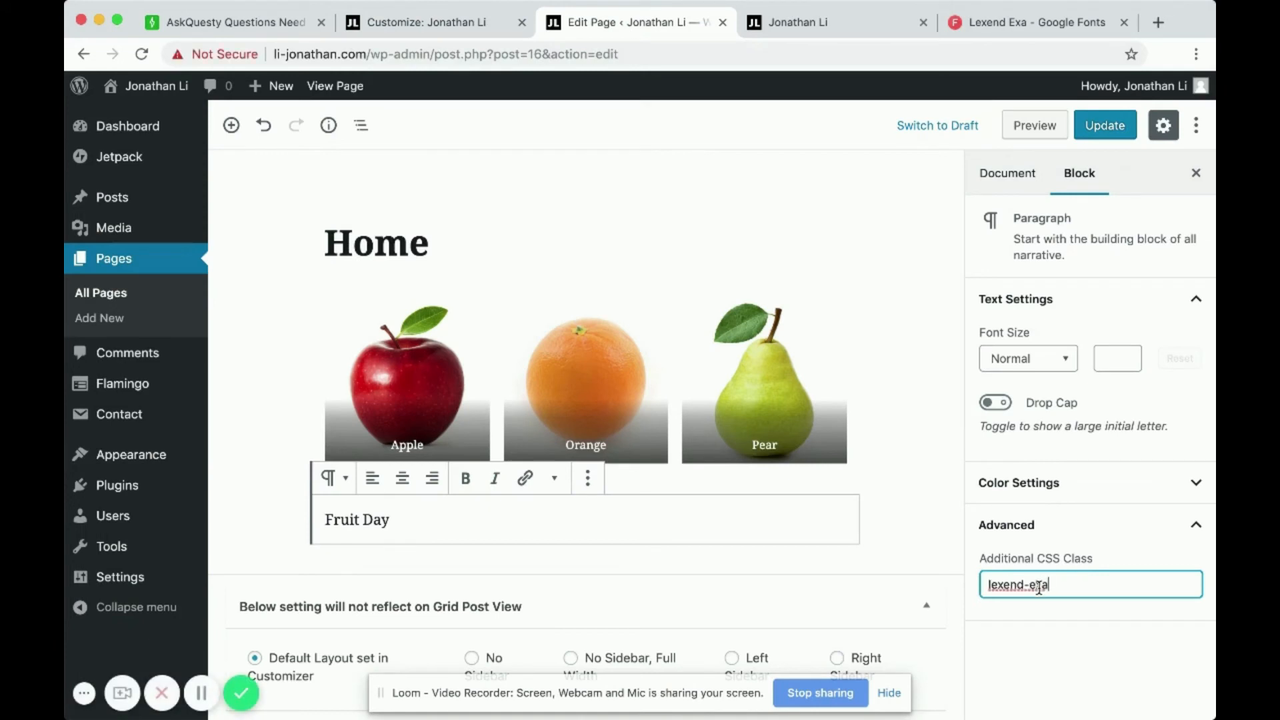
click(1071, 656)
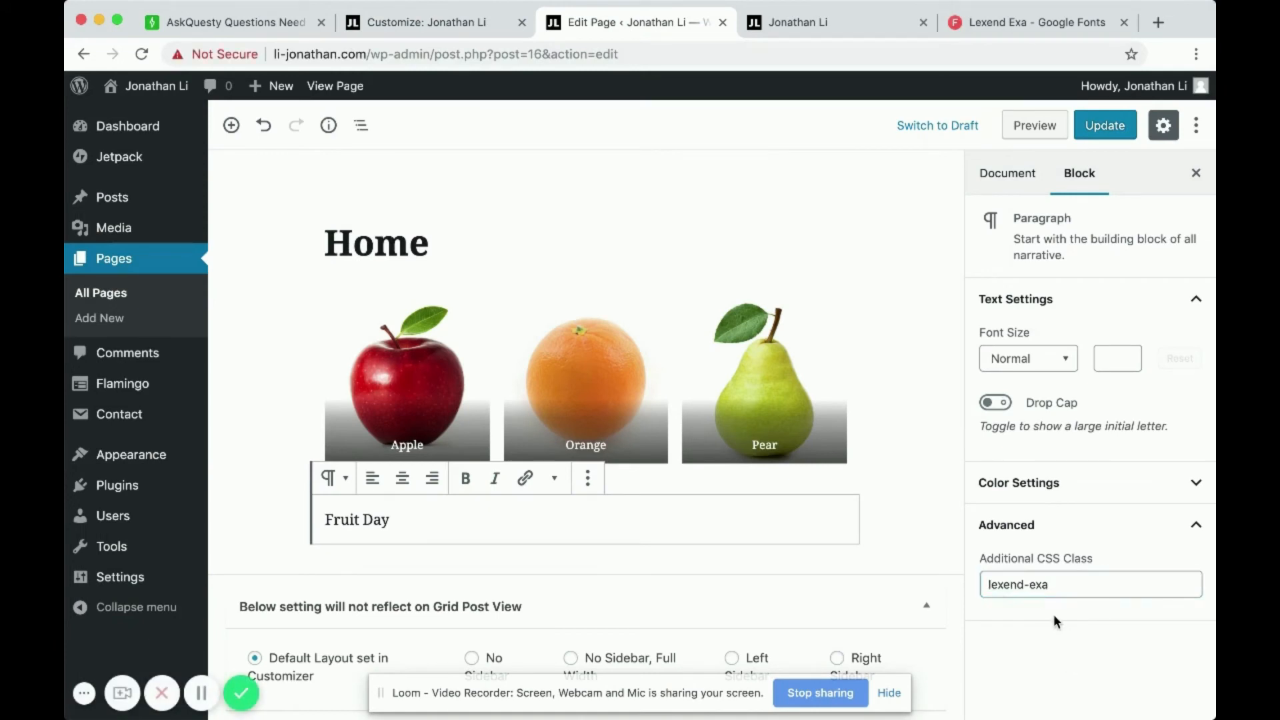
Preview the Home page again and check the restyled "Fruit Day" text against the Lexend Exa characters on Google Fonts
click(1051, 133)
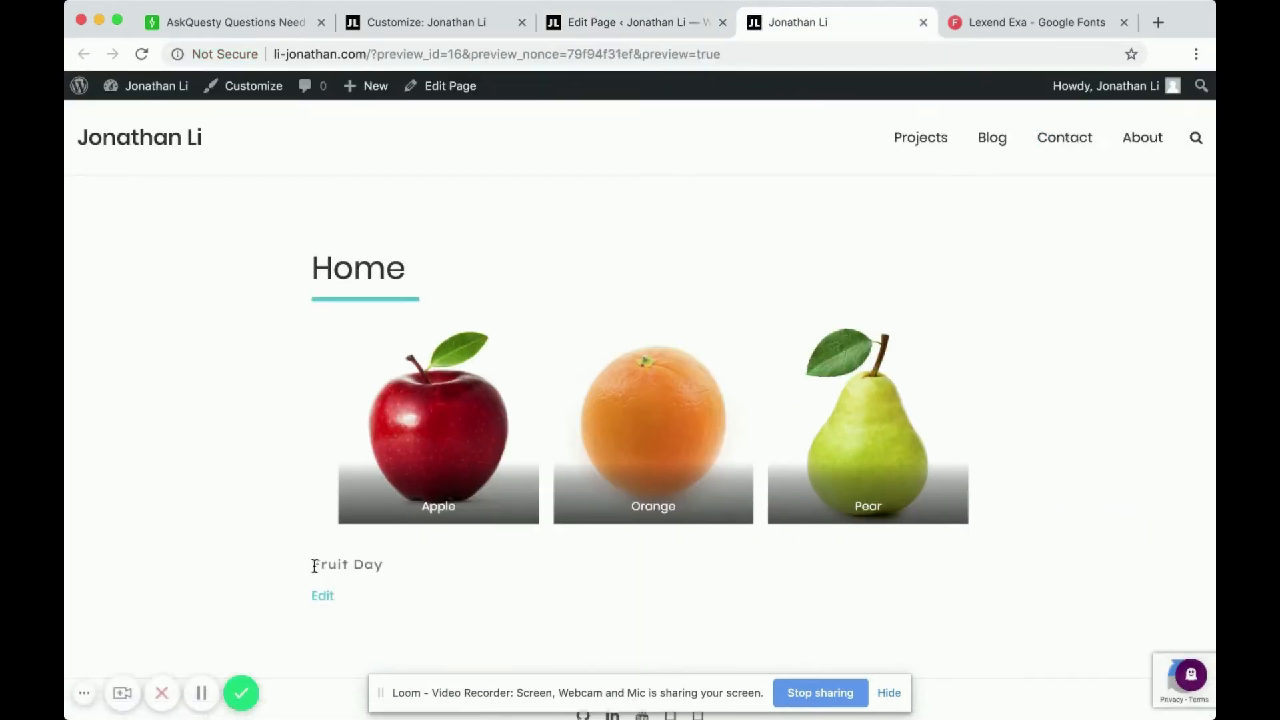
mouse_move(315, 566)
mouse_down()
mouse_move(371, 566)
mouse_move(309, 566)
mouse_up()
click(390, 568)
click(388, 575)
click(1017, 20)
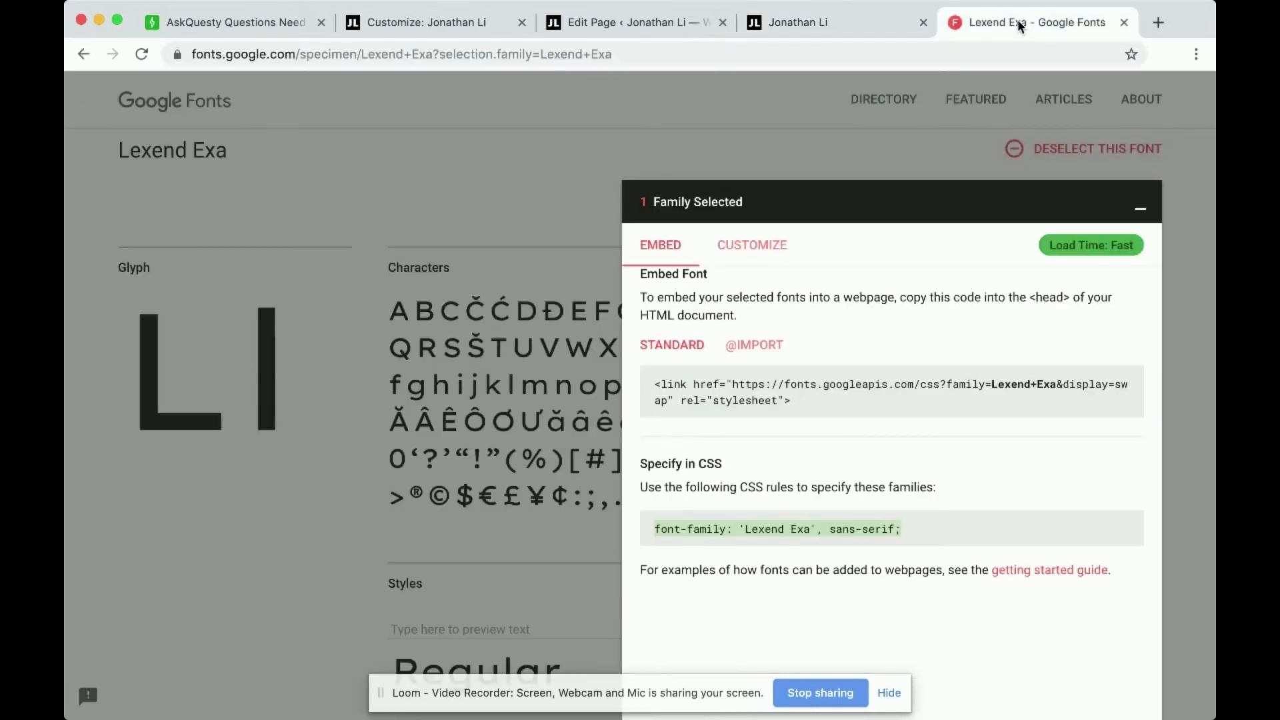
click(1141, 209)
click(844, 26)
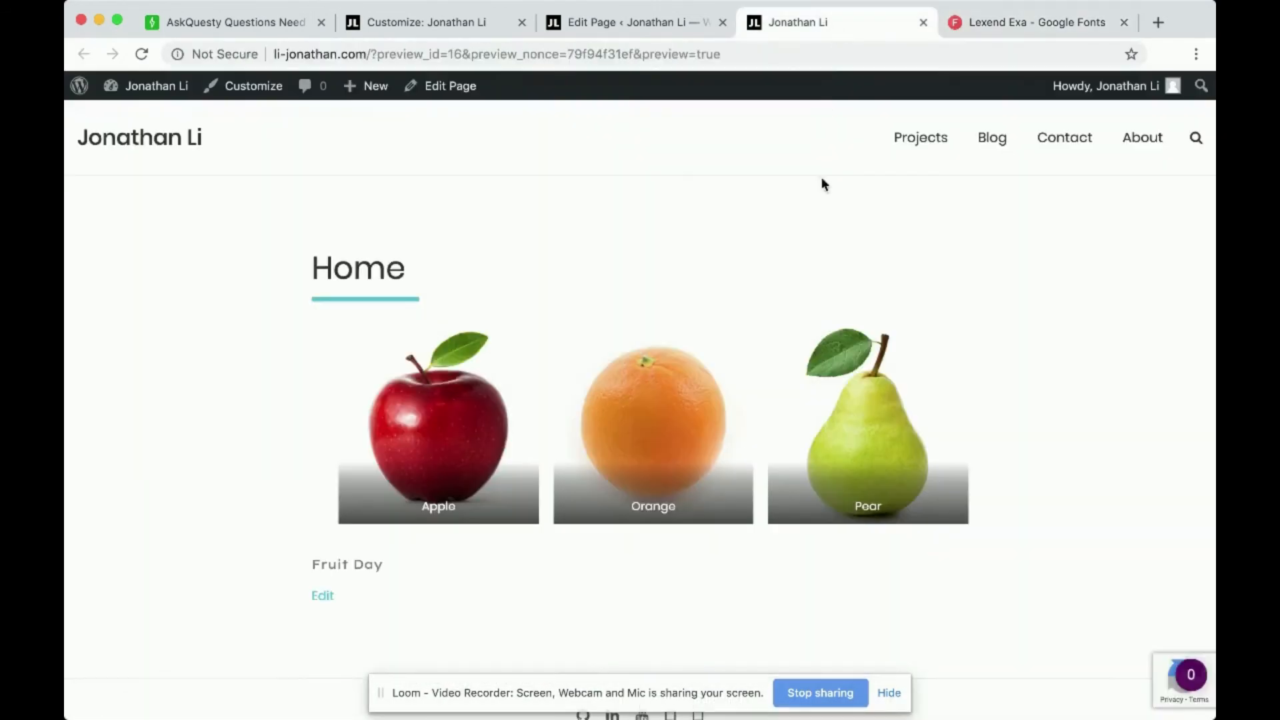
Update the Home page with the lexend-exa paragraph and view it on the live site
click(630, 21)
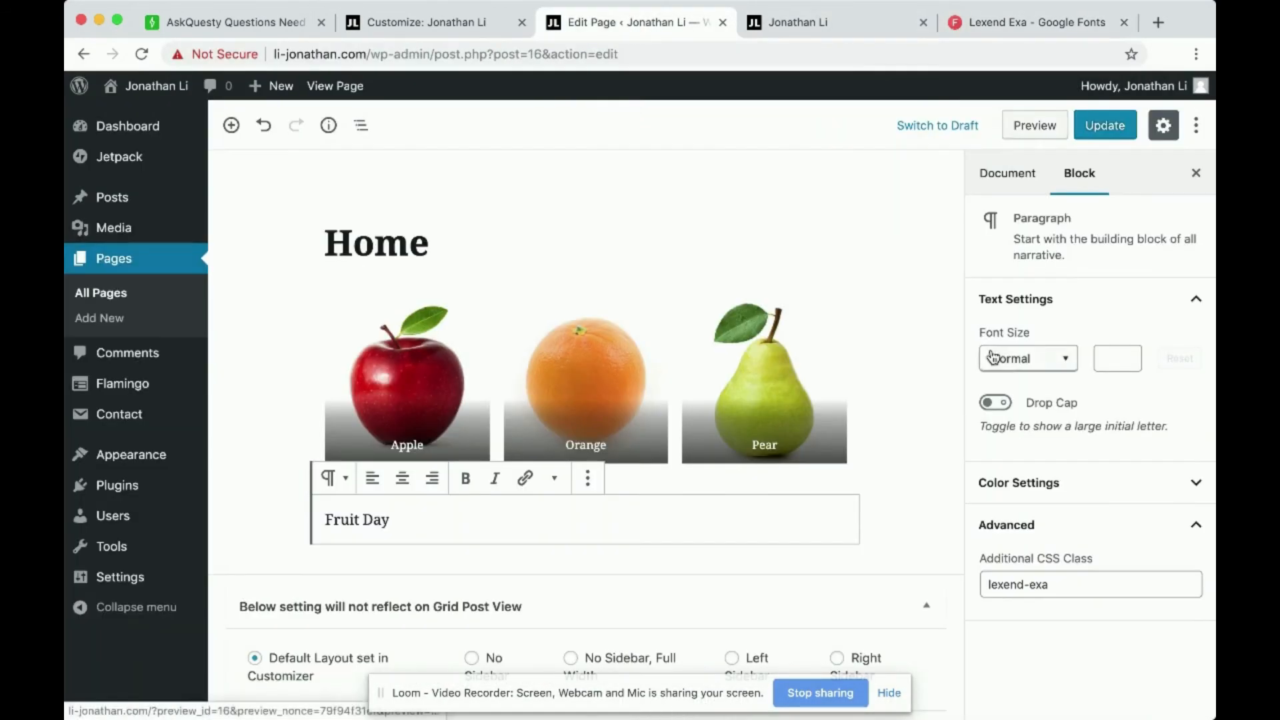
click(1104, 124)
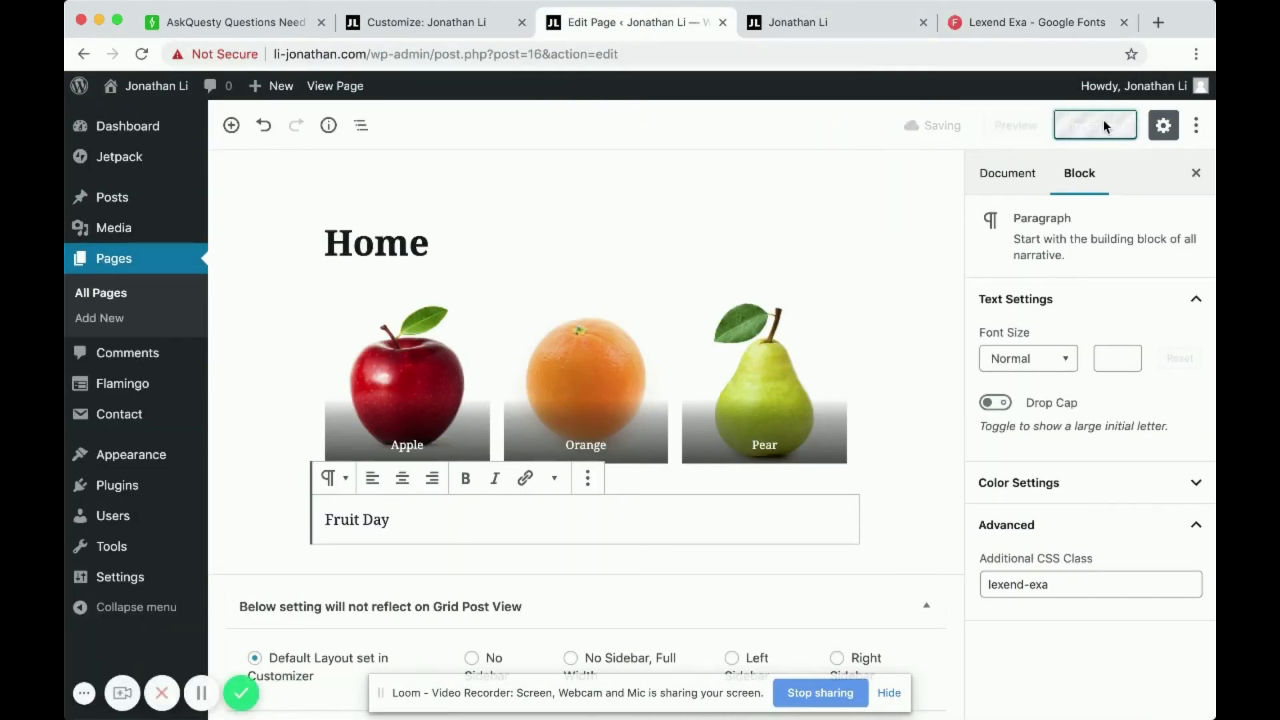
click(847, 29)
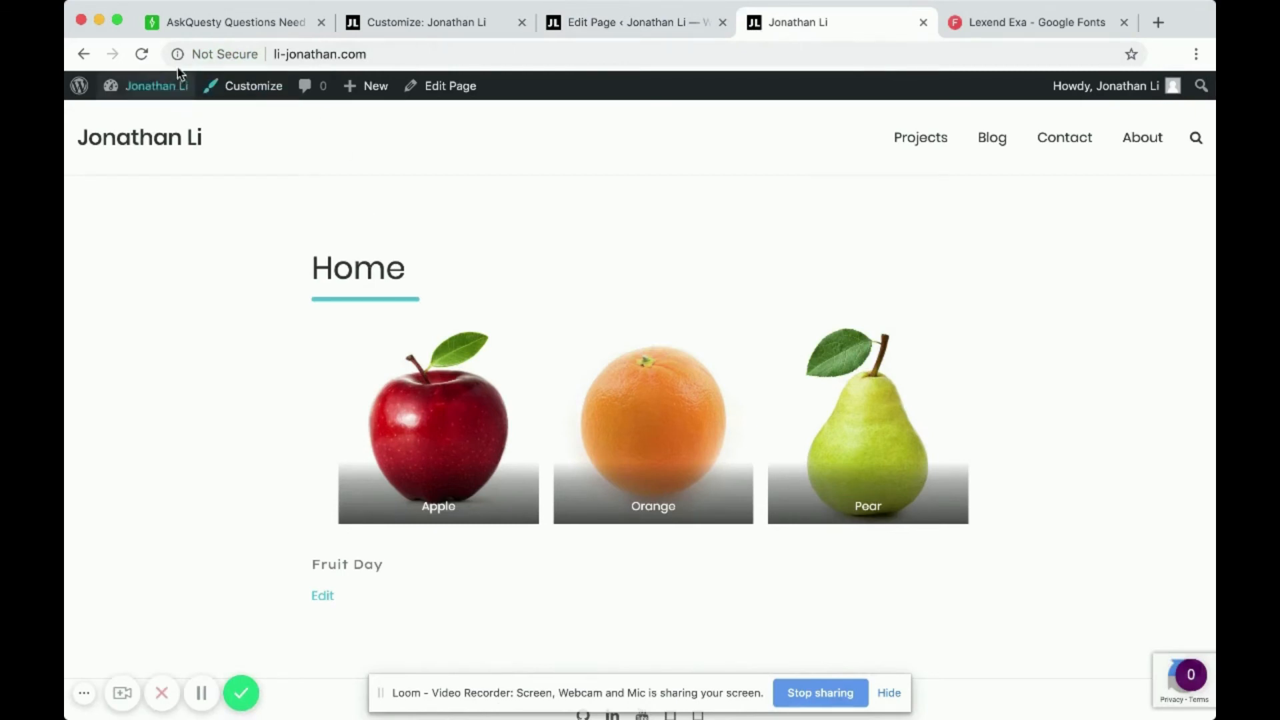
Reload the live Home page and examine the font of the "Fruit Day" text below the fruit gallery
click(141, 53)
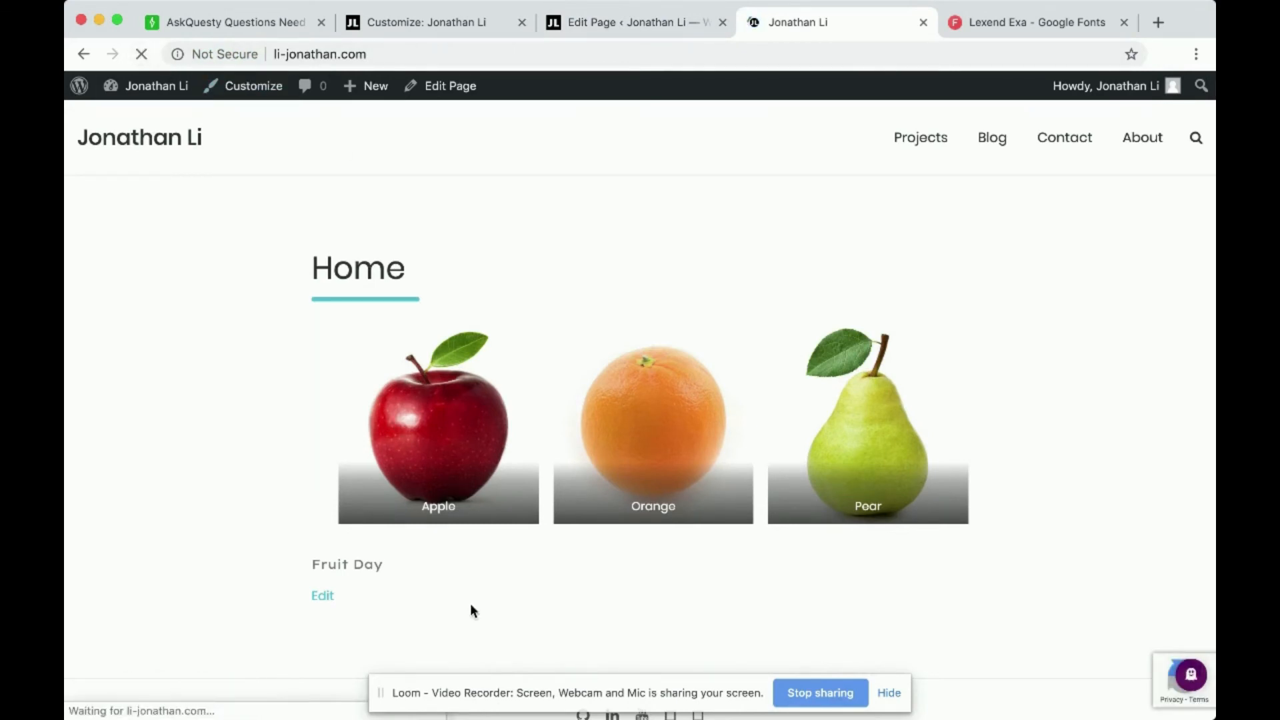
scroll(429, 563, down, 1)
drag(310, 525, 357, 523)
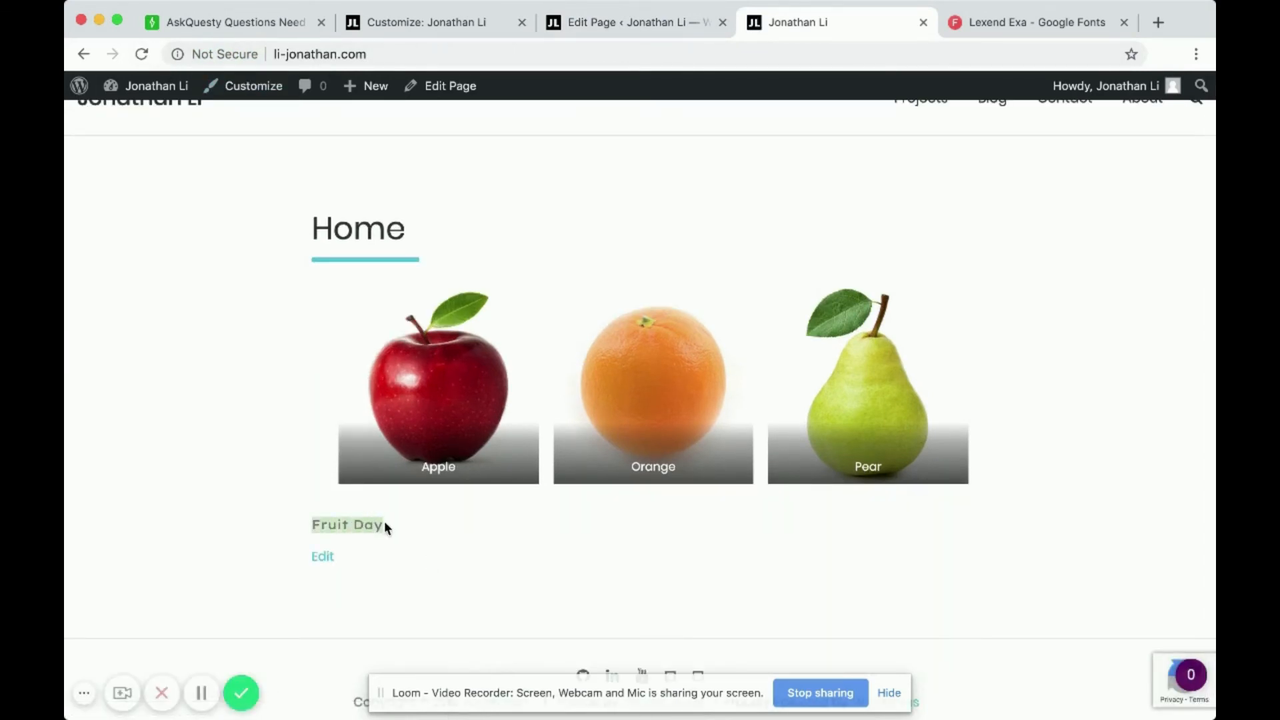
click(436, 534)
drag(309, 525, 379, 525)
click(418, 530)
scroll(420, 529, up, 1)
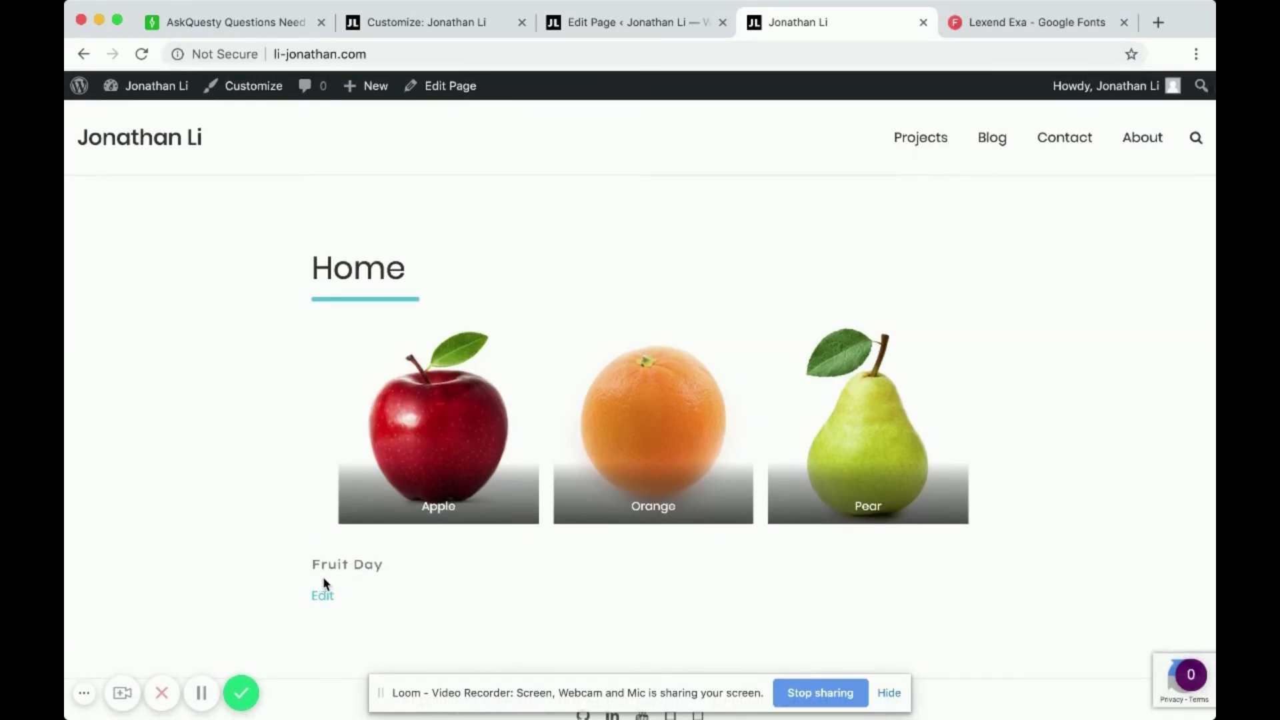
drag(310, 564, 384, 566)
Compare the live "Fruit Day" text with the Lexend Exa characters and Regular style sample on Google Fonts
click(1014, 20)
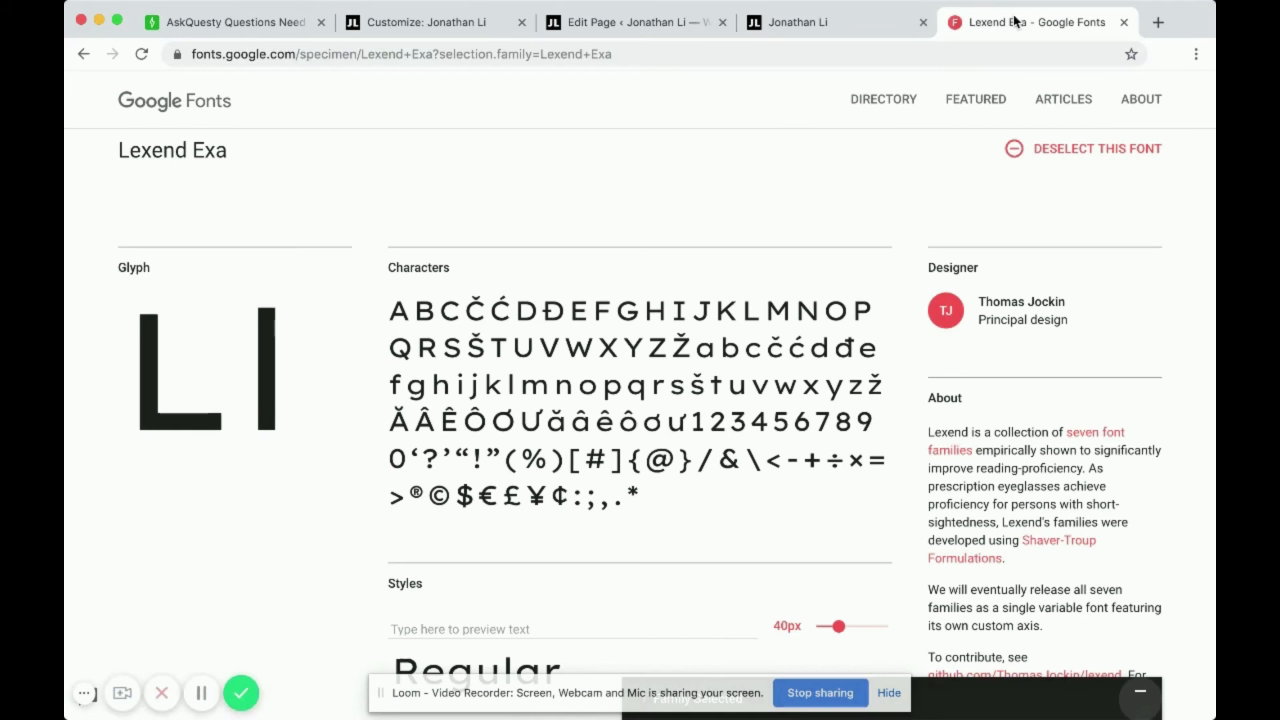
click(826, 20)
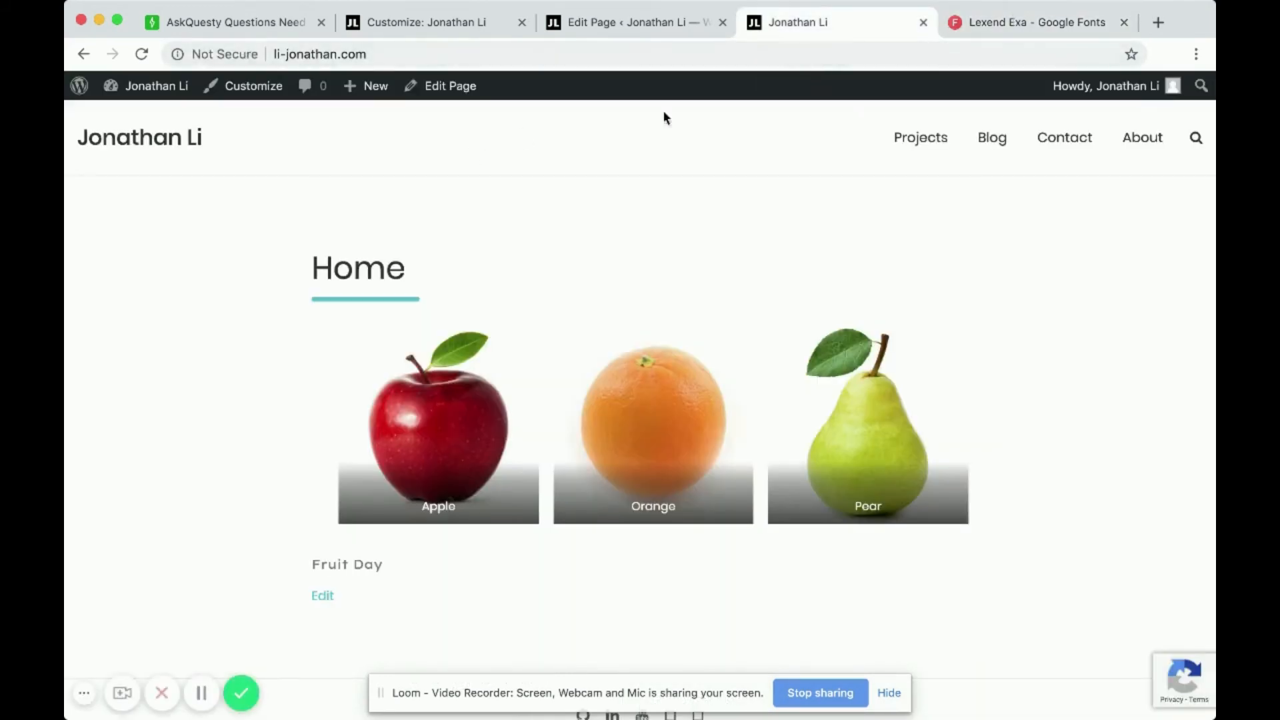
click(1021, 20)
scroll(618, 454, down, 3)
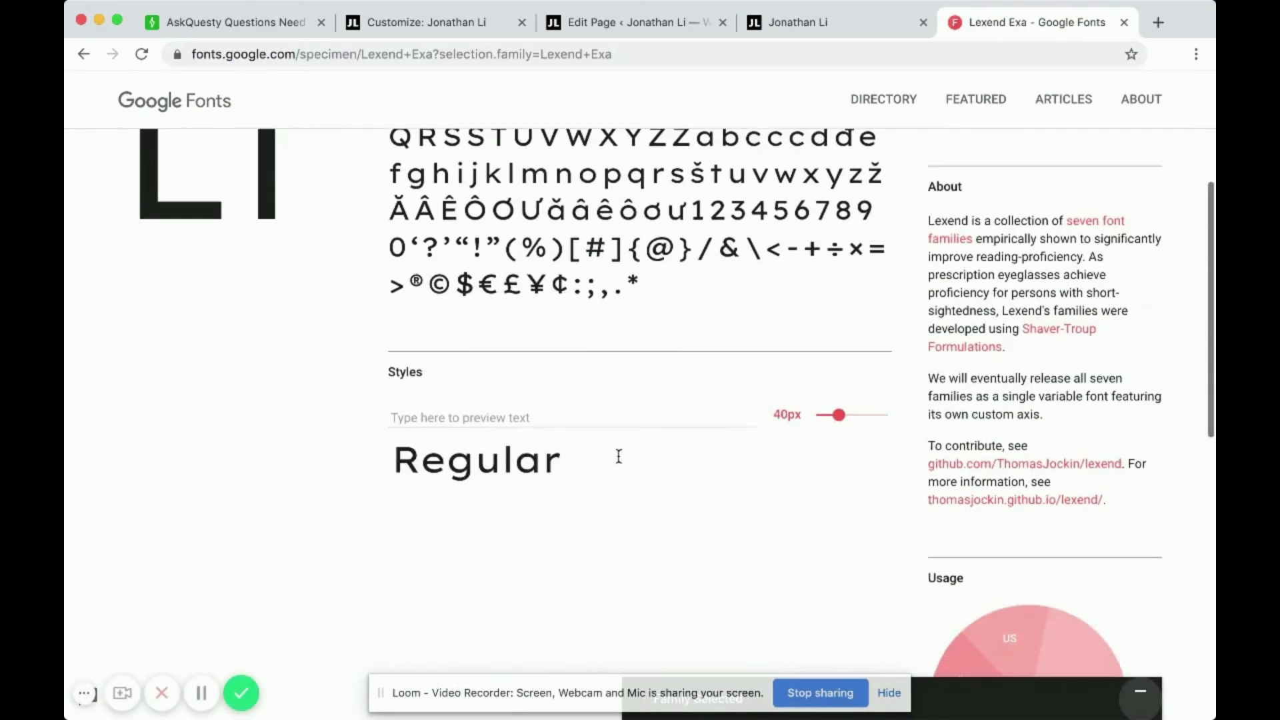
scroll(620, 467, up, 2)
Expand the selected Lexend Exa family on Google Fonts and review its standard embed link code
click(1007, 703)
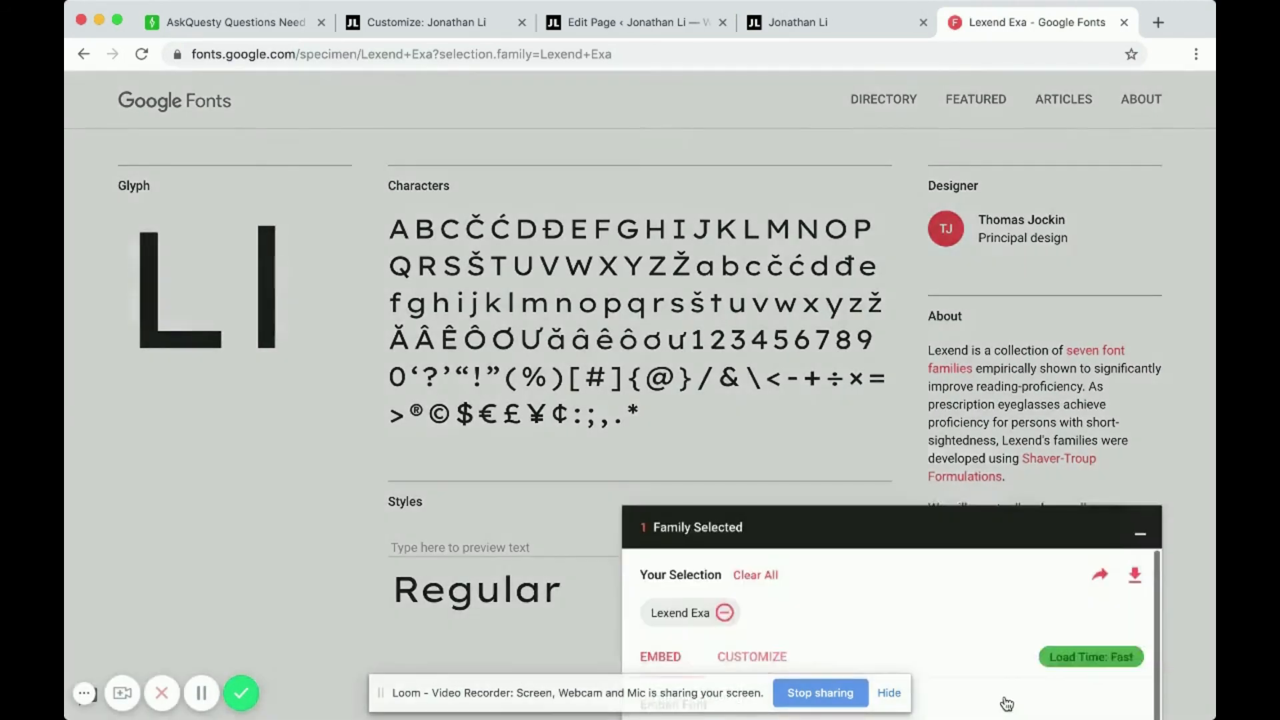
scroll(751, 387, down, 1)
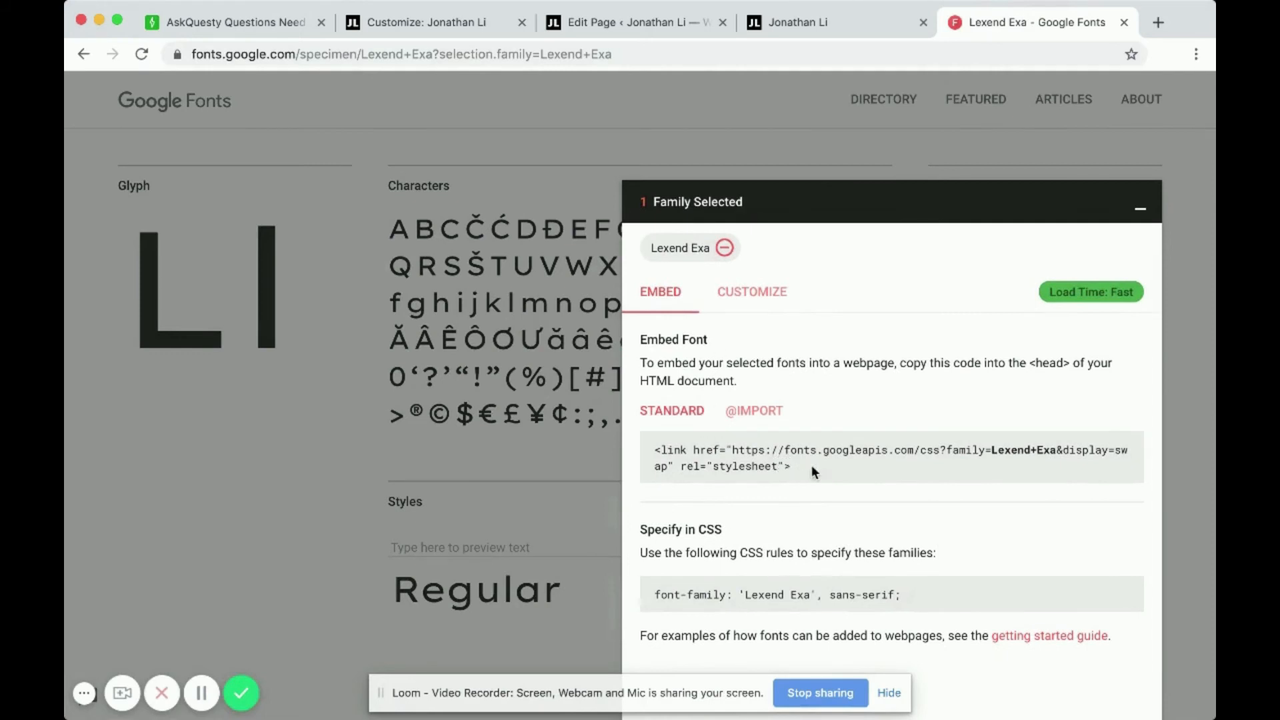
drag(812, 471, 653, 454)
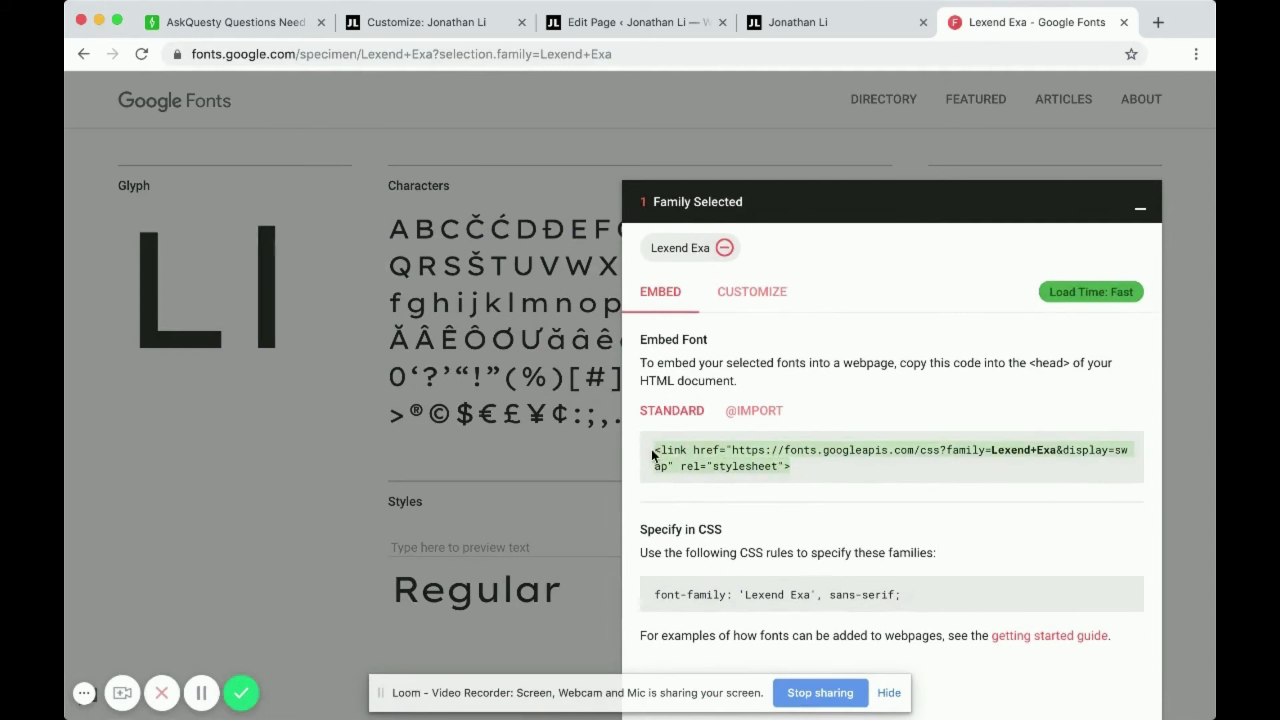
click(806, 464)
Open the FolioPress theme's header.php in the Theme Editor and find the Lexend Exa stylesheet link inside the head section
click(426, 21)
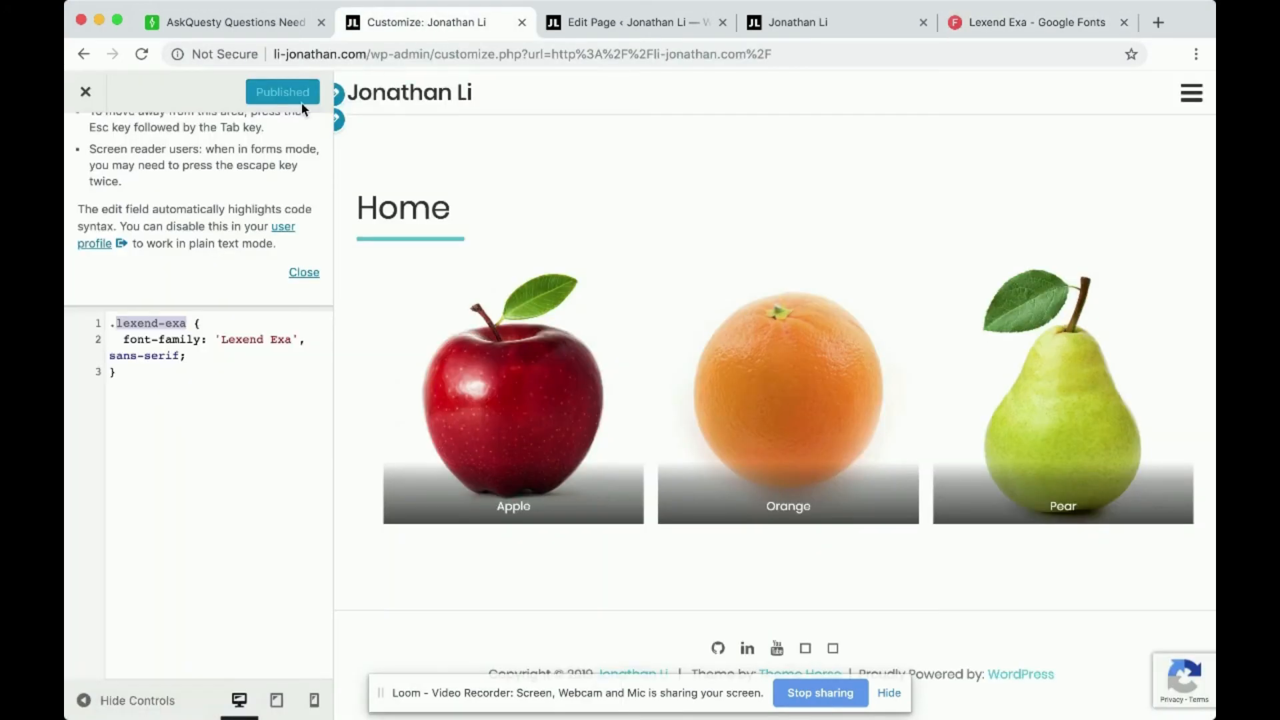
click(809, 25)
click(596, 22)
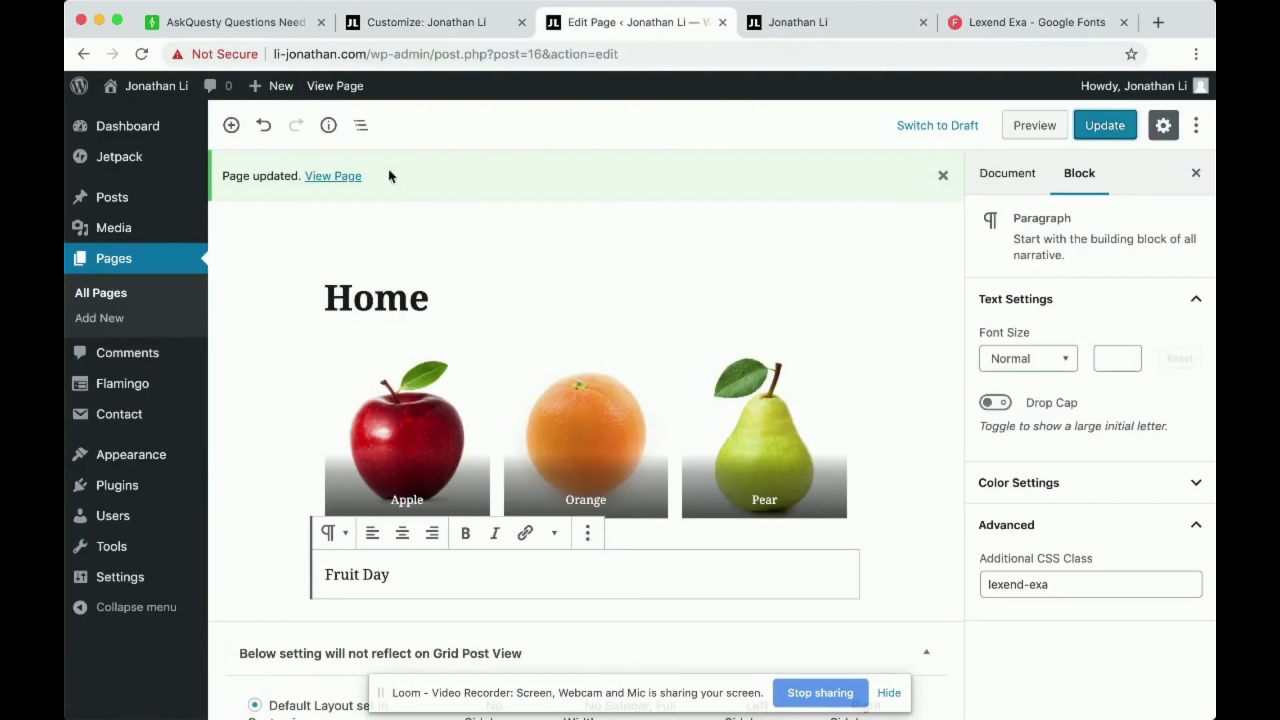
mouse_move(125, 460)
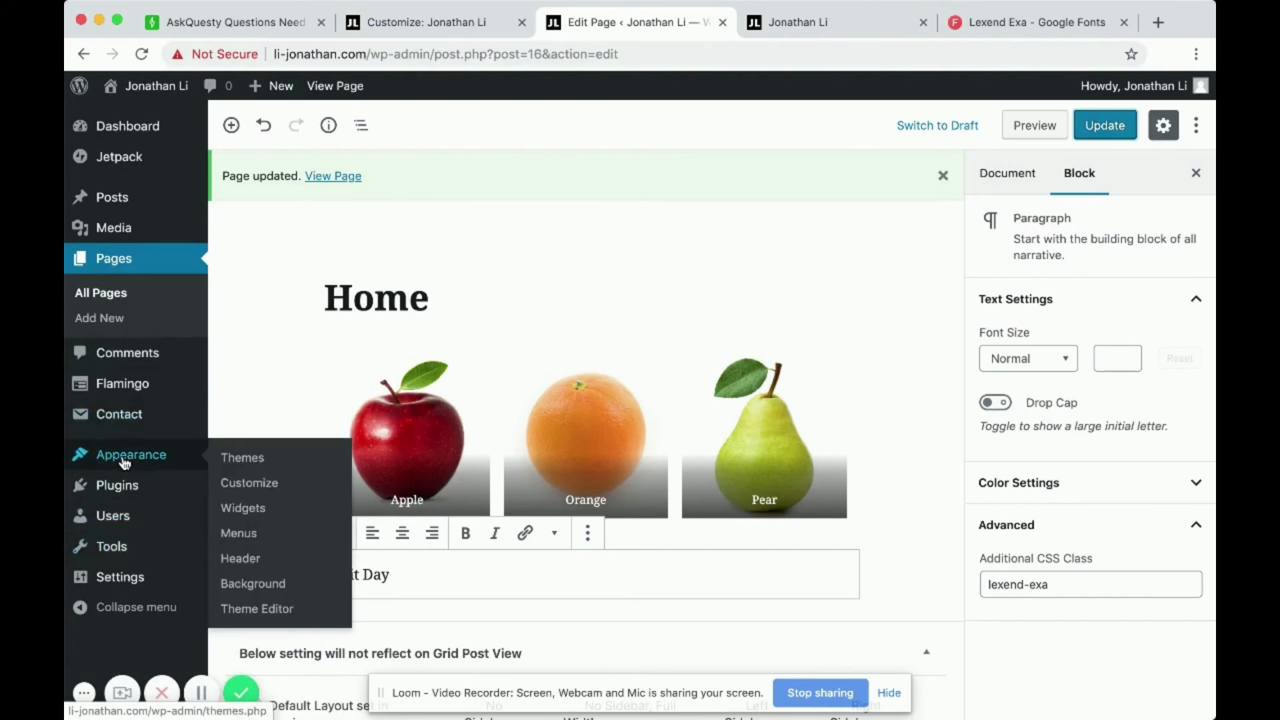
click(244, 609)
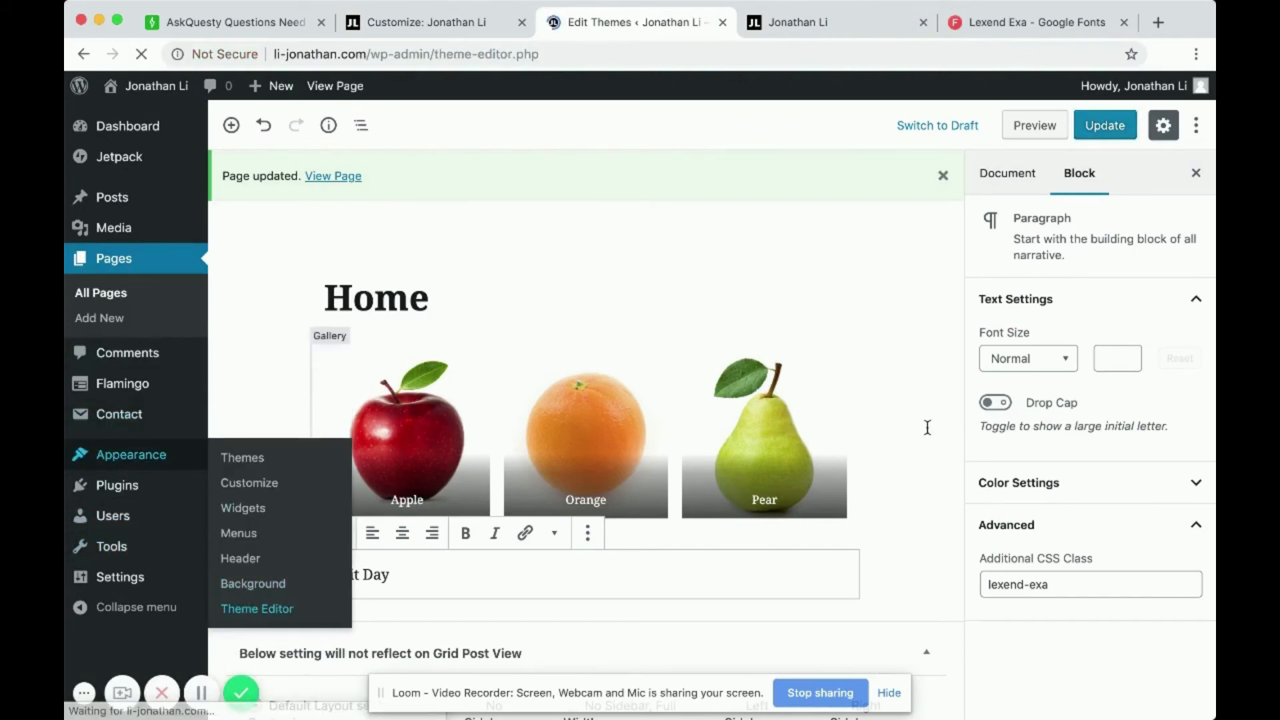
scroll(959, 491, down, 2)
scroll(1100, 480, down, 3)
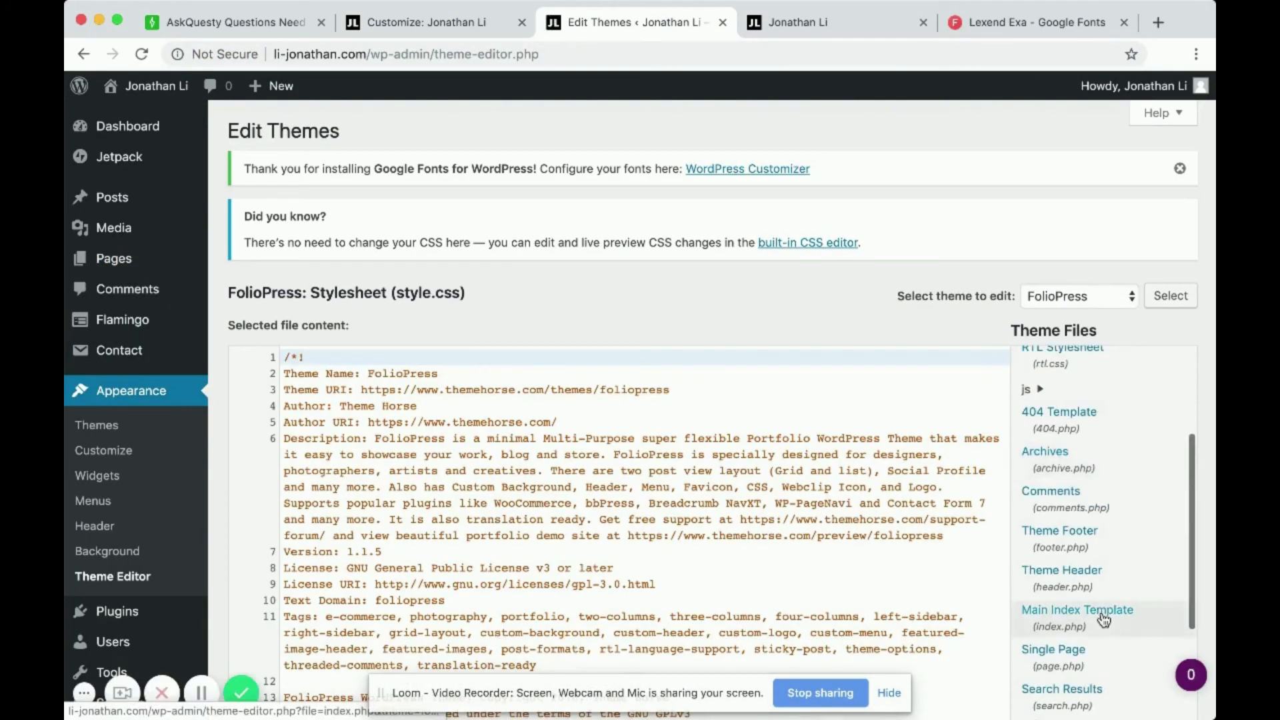
click(1061, 565)
scroll(318, 376, down, 4)
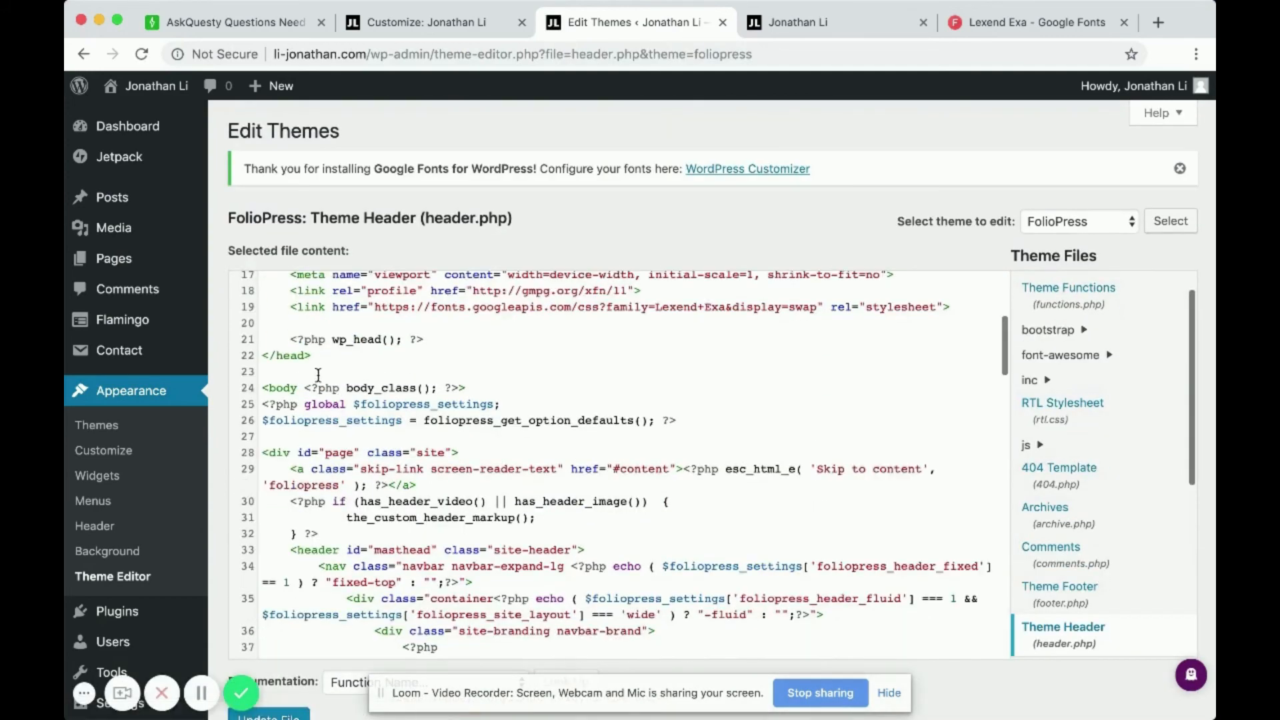
scroll(340, 323, up, 2)
drag(290, 440, 949, 439)
click(960, 437)
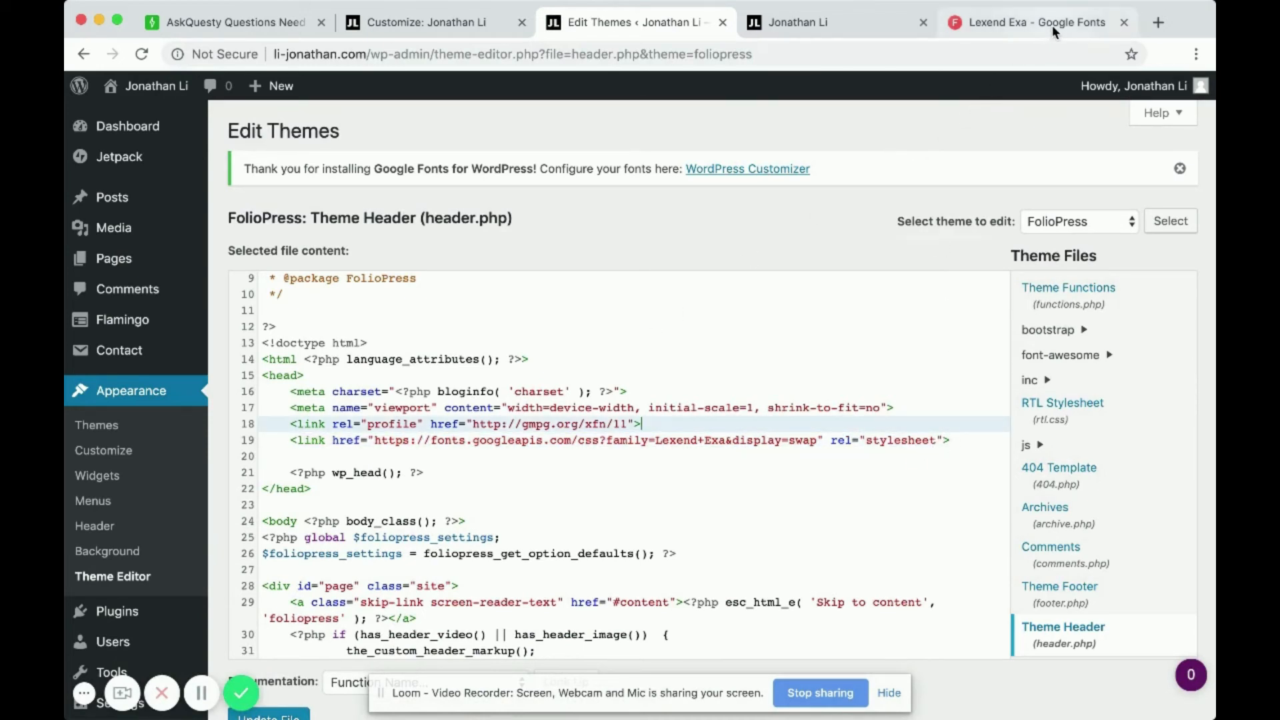
Check the stylesheet link in header.php against the Google Fonts embed code, examining its URL and the Lexend+Exa family name
click(1018, 22)
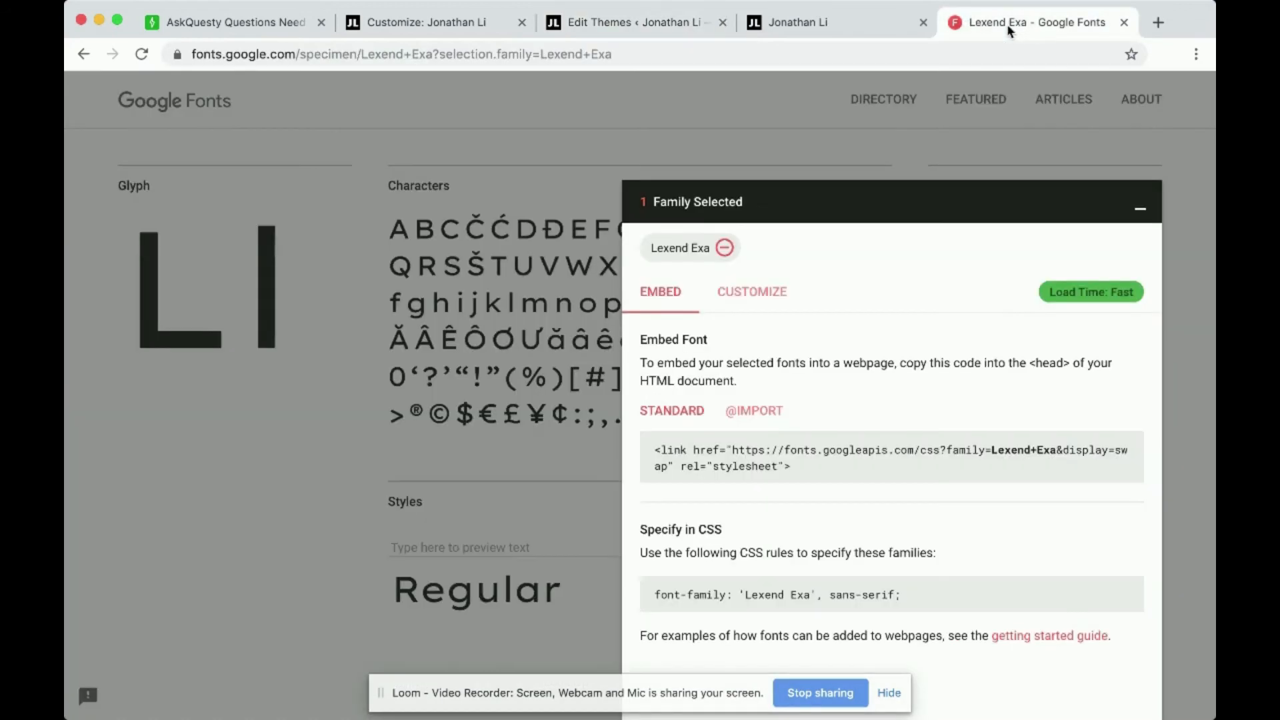
click(626, 22)
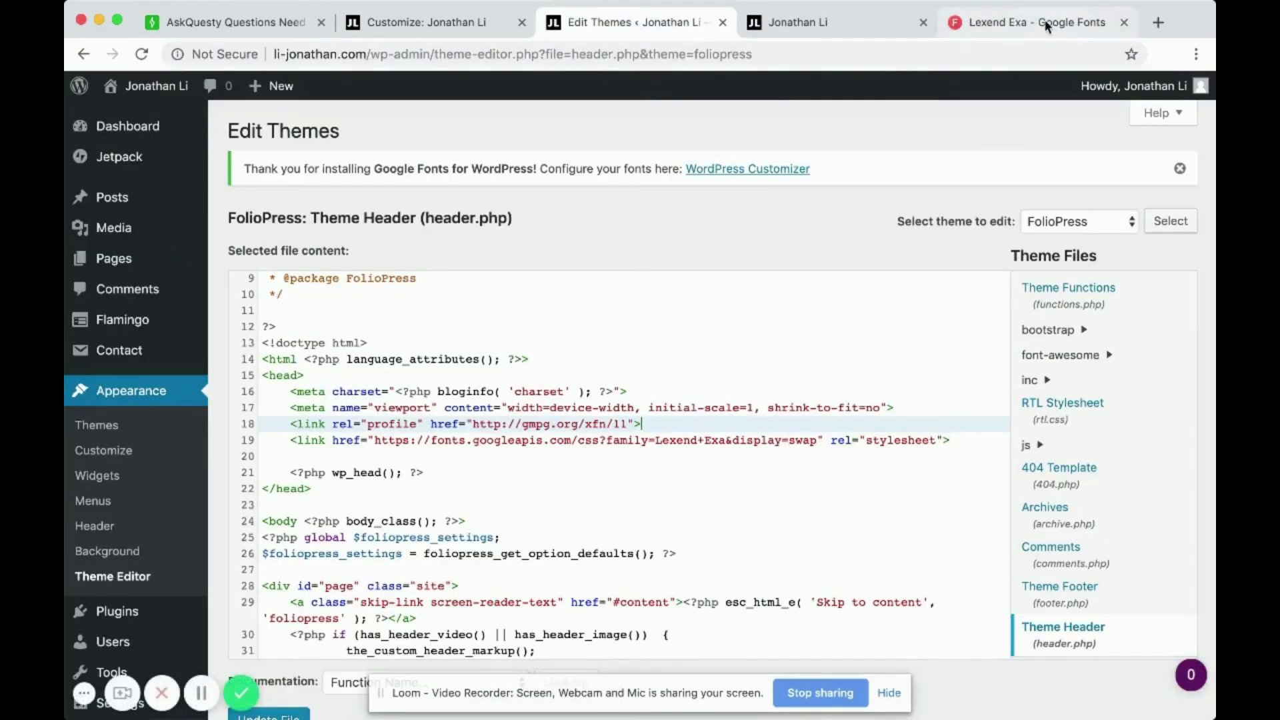
drag(402, 440, 568, 440)
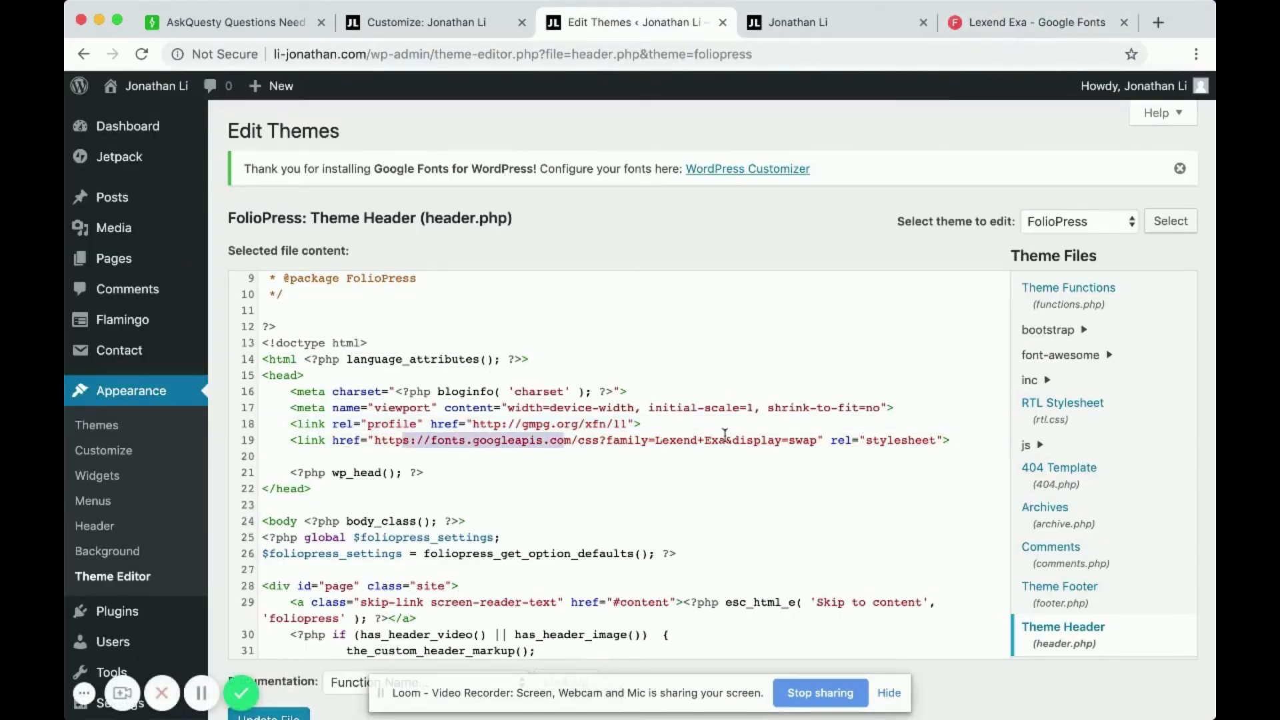
drag(828, 441, 521, 442)
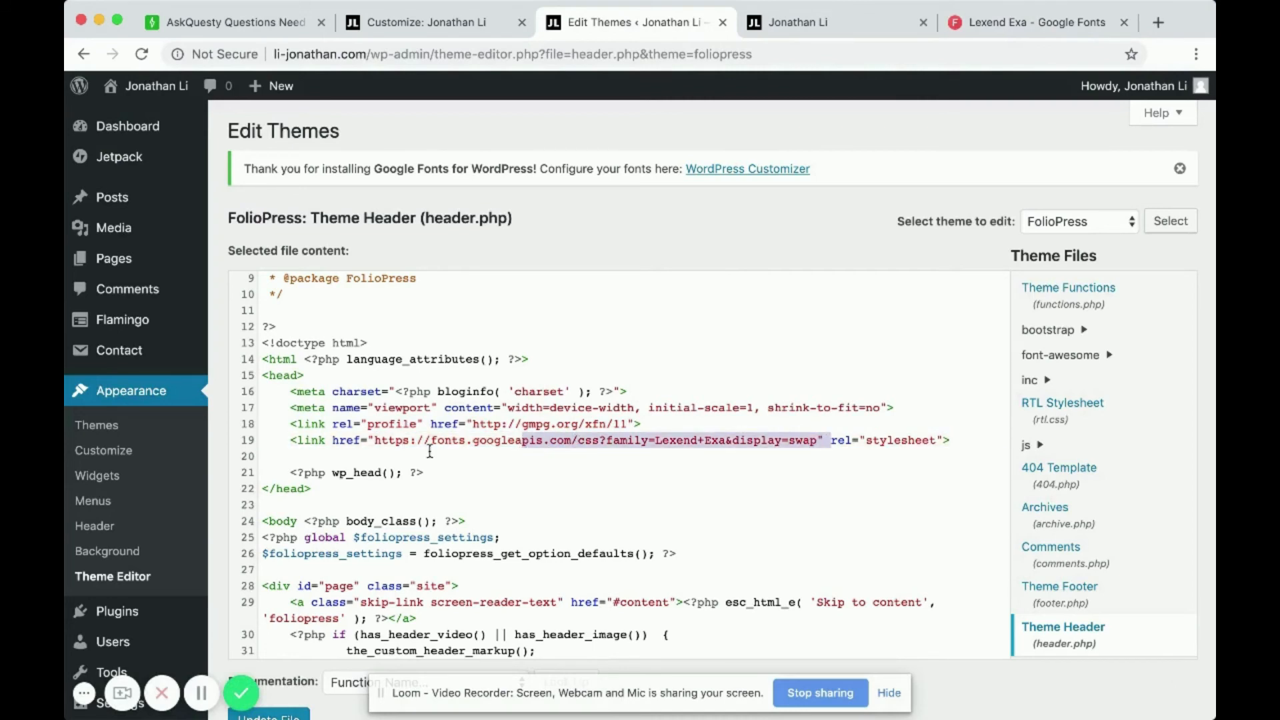
drag(403, 441, 654, 440)
click(768, 440)
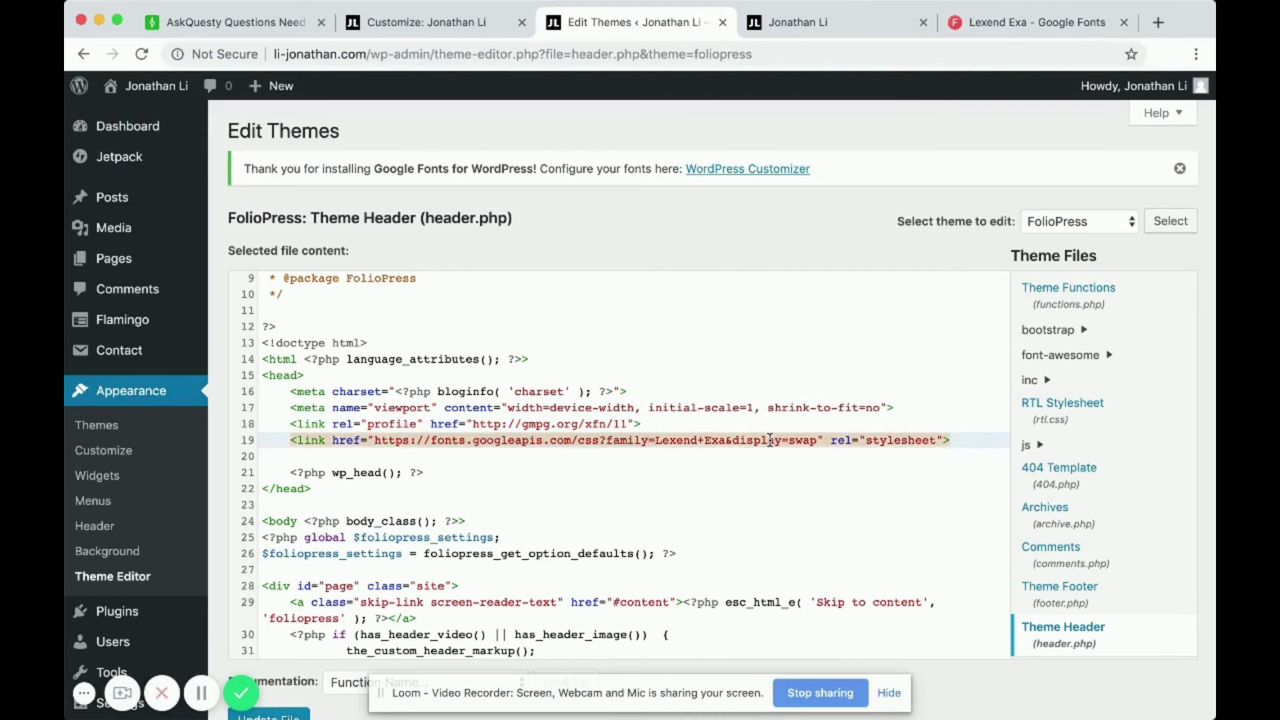
click(788, 440)
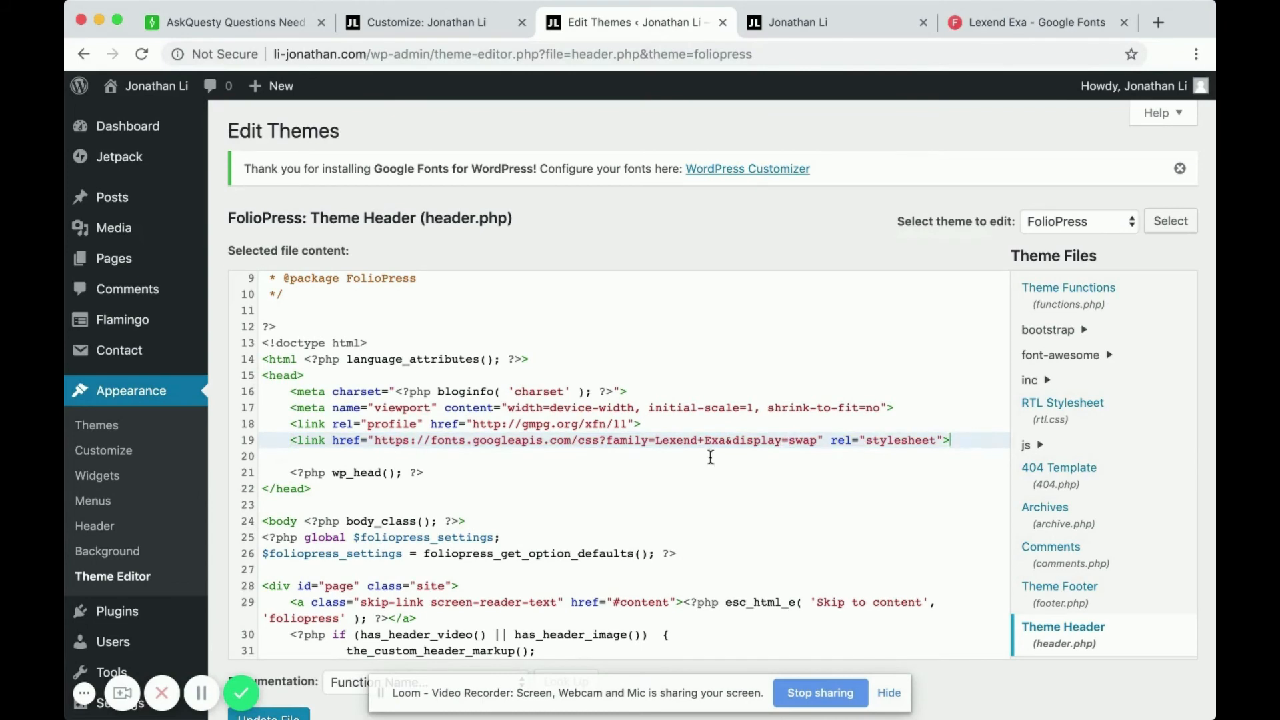
drag(655, 440, 732, 438)
click(763, 440)
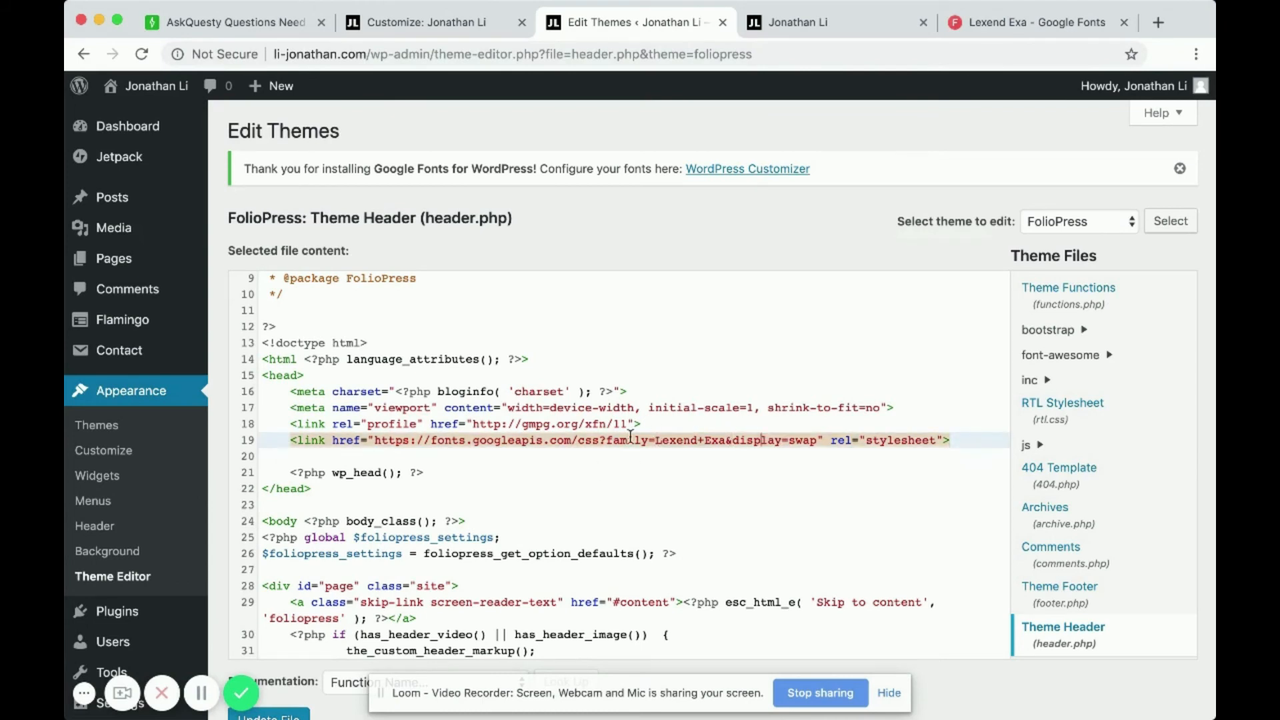
drag(656, 441, 726, 439)
click(758, 439)
Return to the Customizer's Additional CSS and review the whole .lexend-exa rule
click(406, 22)
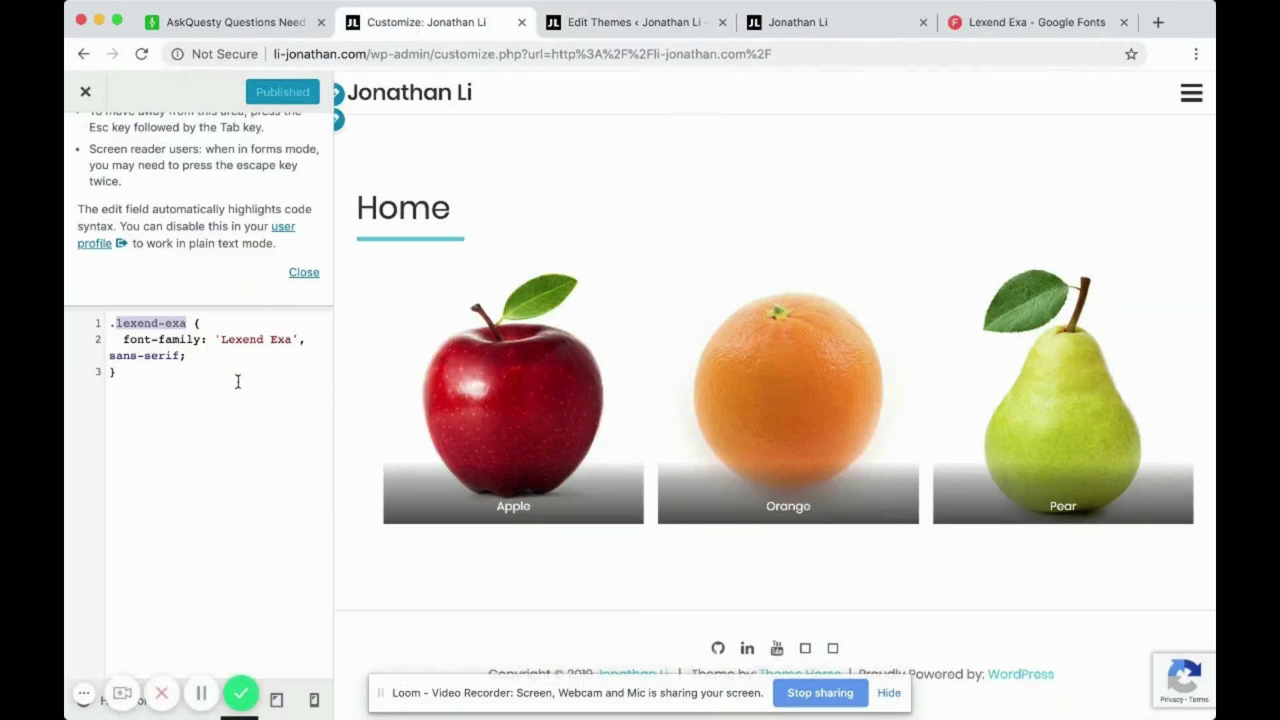
click(264, 341)
scroll(228, 240, up, 3)
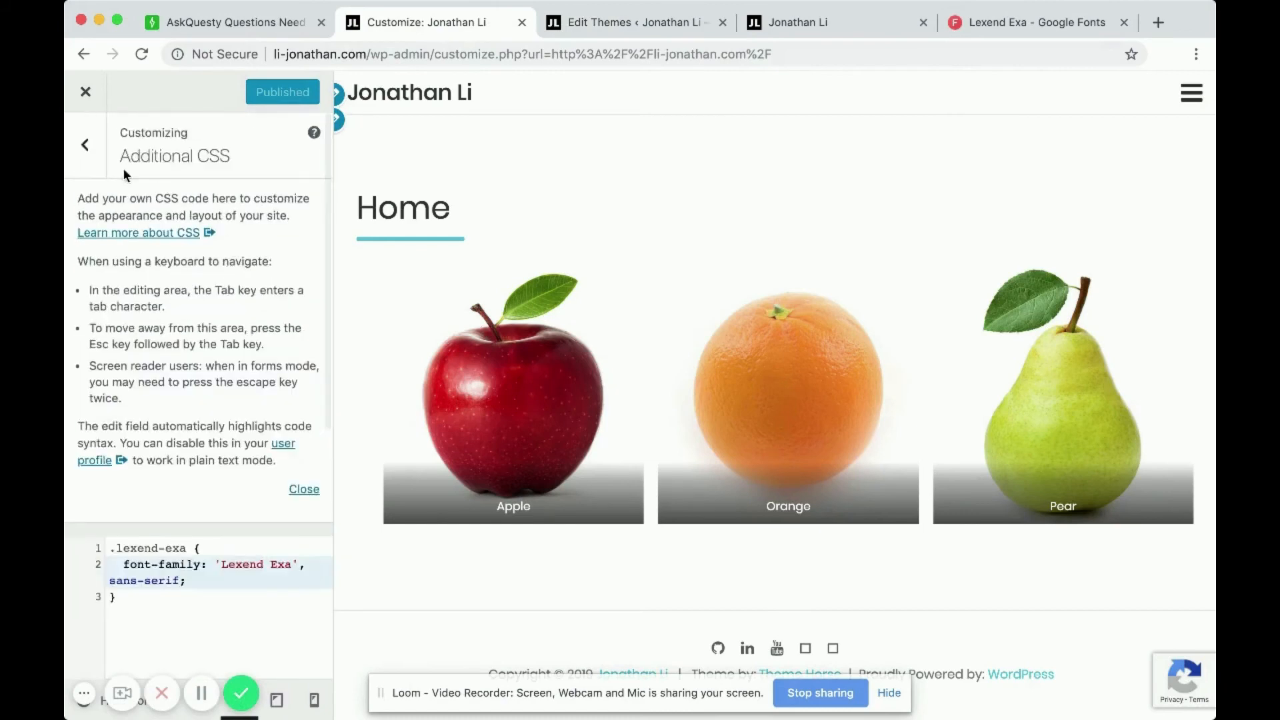
scroll(278, 354, down, 2)
click(156, 437)
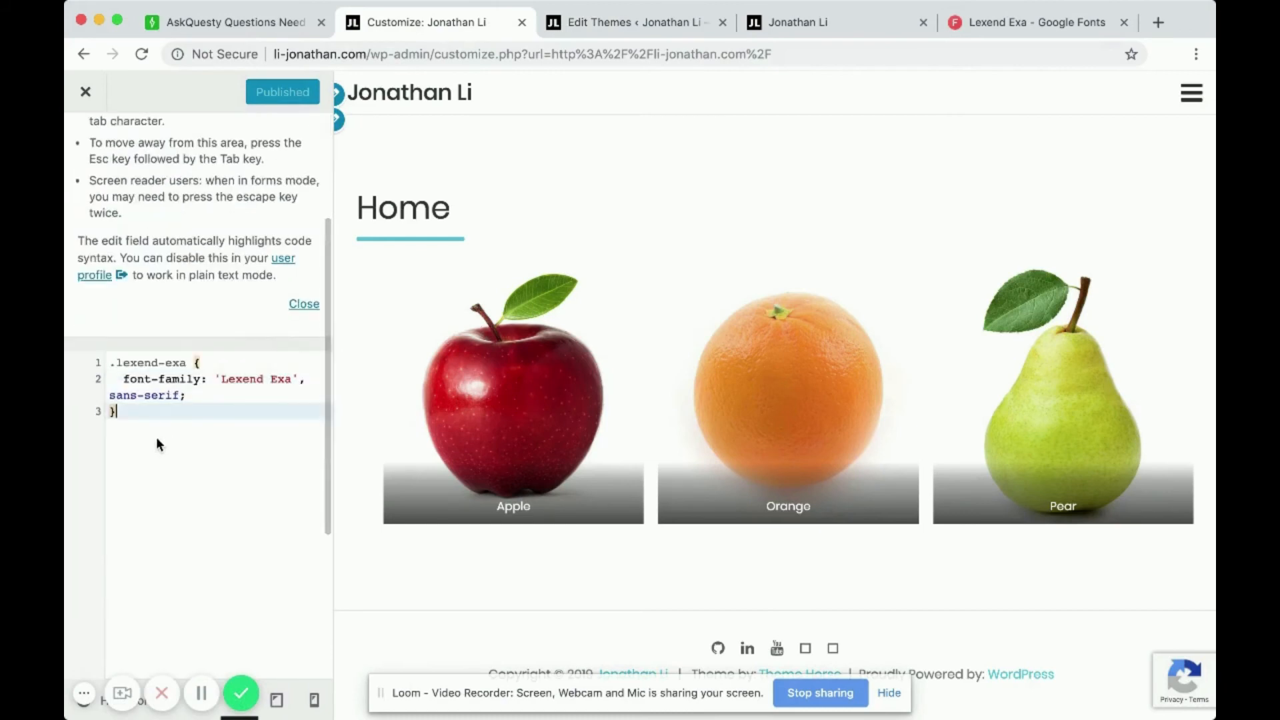
drag(210, 434, 90, 356)
click(223, 432)
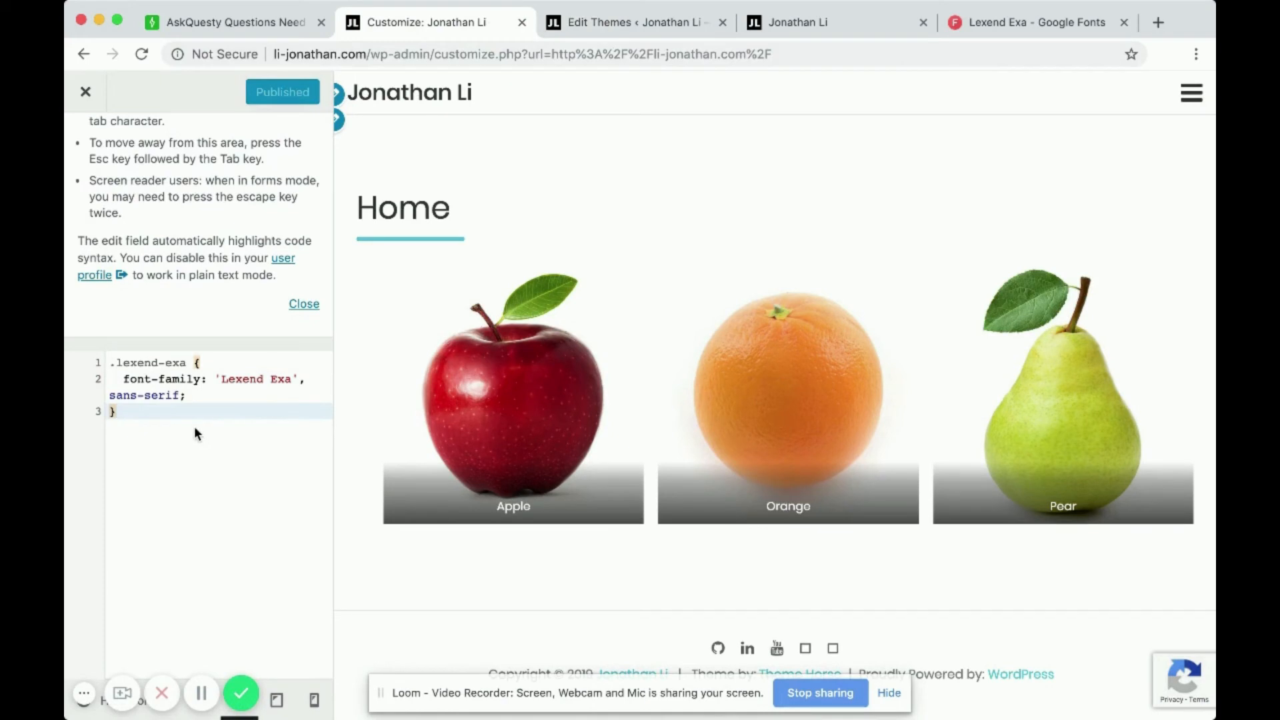
Examine the lexend-exa class name and the 'Lexend Exa' font-family value in the Additional CSS rule
drag(187, 363, 121, 362)
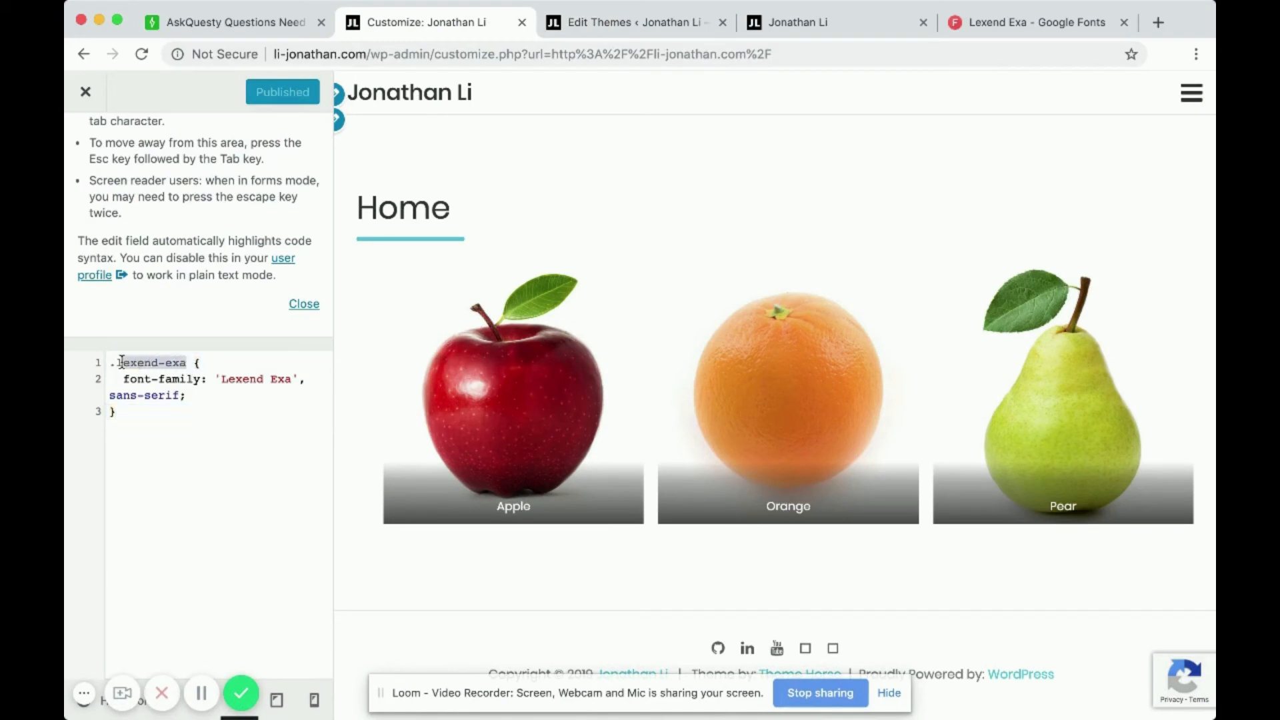
click(182, 362)
drag(186, 363, 115, 364)
click(183, 362)
click(186, 364)
click(187, 364)
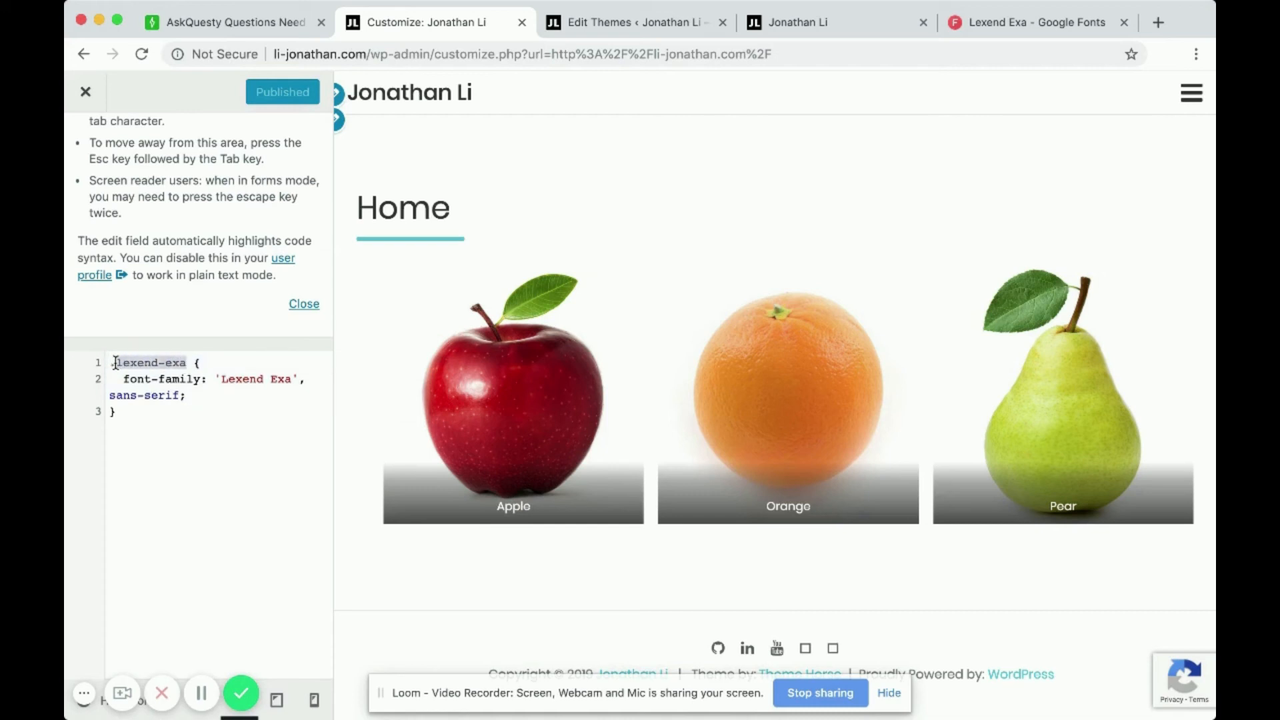
click(184, 365)
drag(123, 381, 289, 385)
click(226, 382)
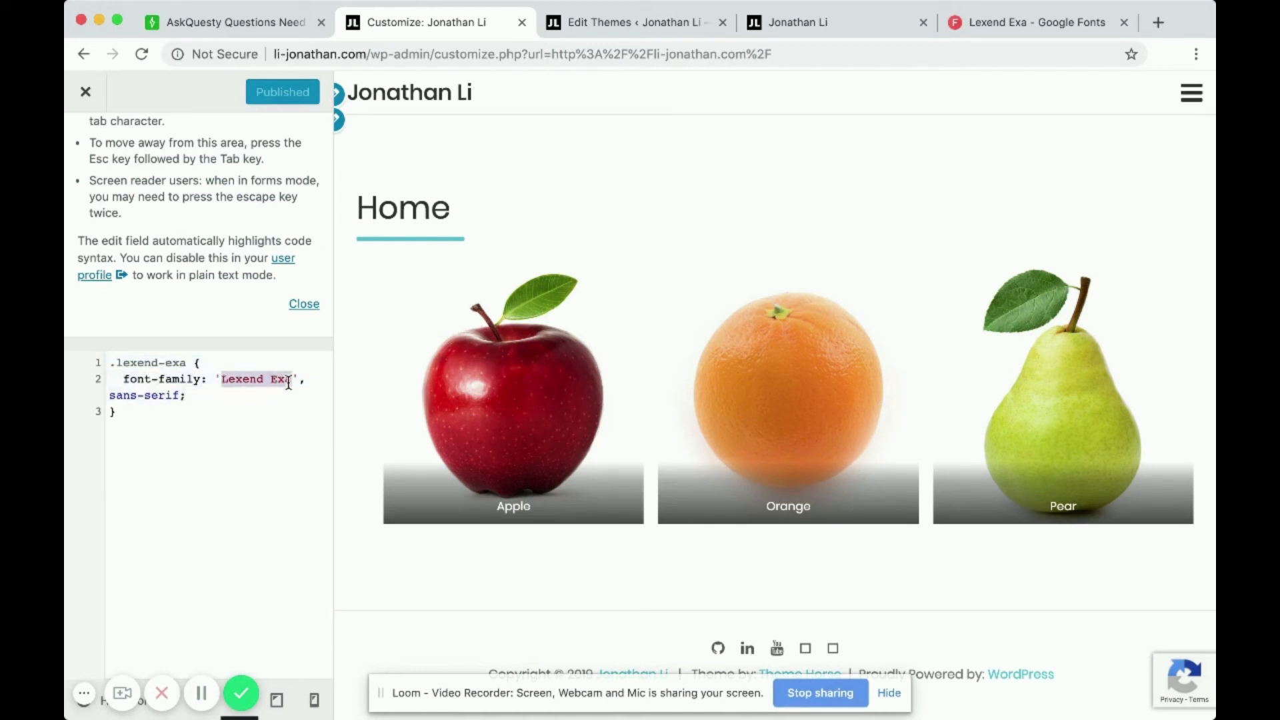
click(221, 401)
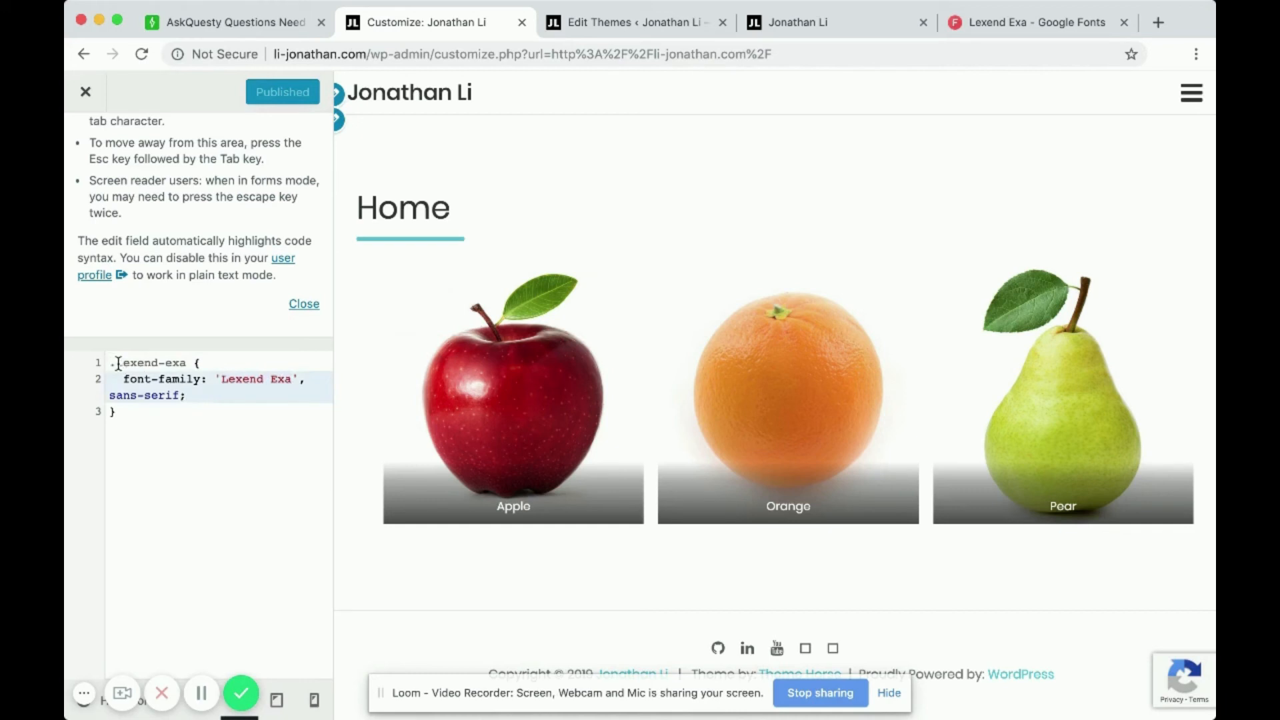
drag(118, 363, 286, 377)
click(287, 378)
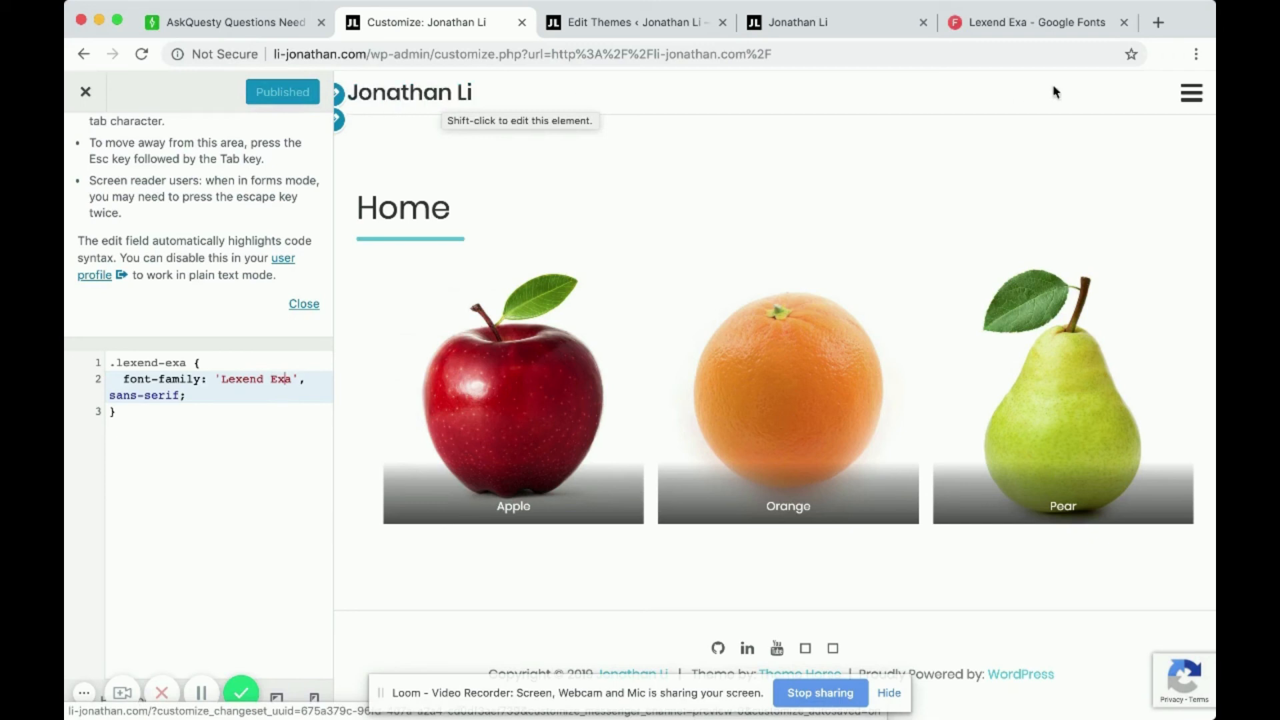
Recheck the lexend-exa class name in the Customizer's CSS and return to the live Home page
click(1016, 24)
click(424, 20)
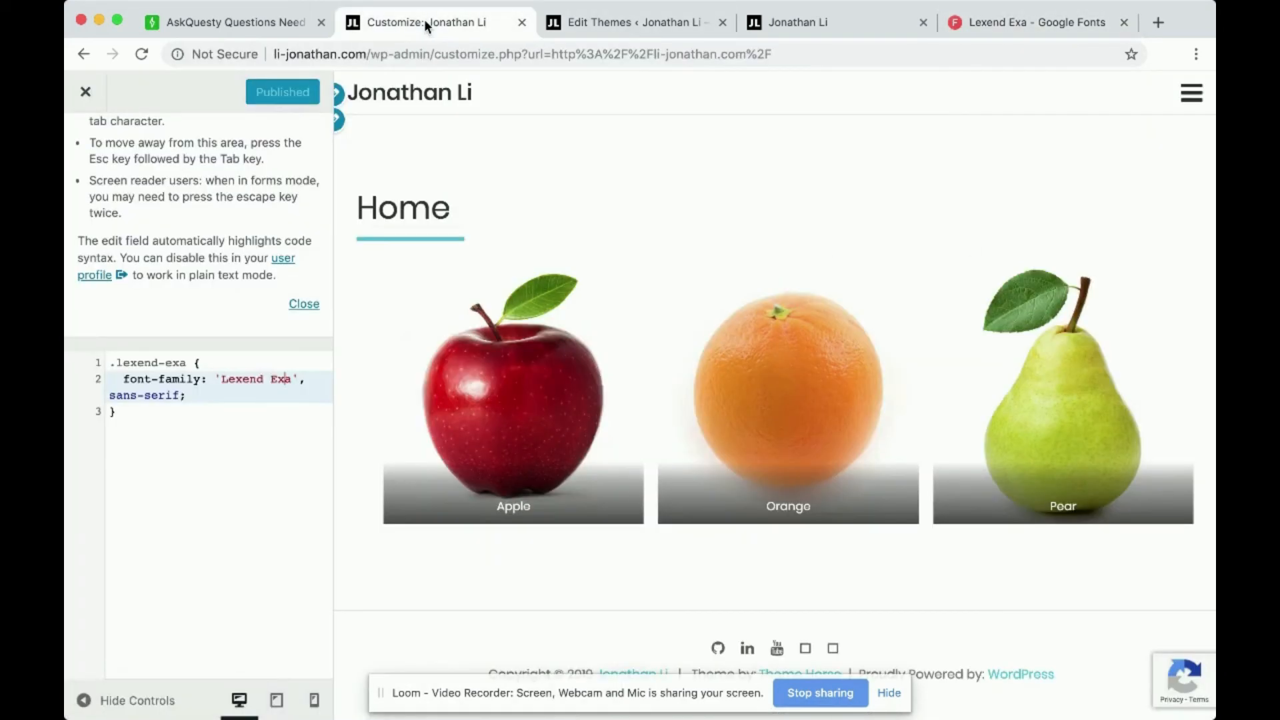
drag(186, 364, 118, 363)
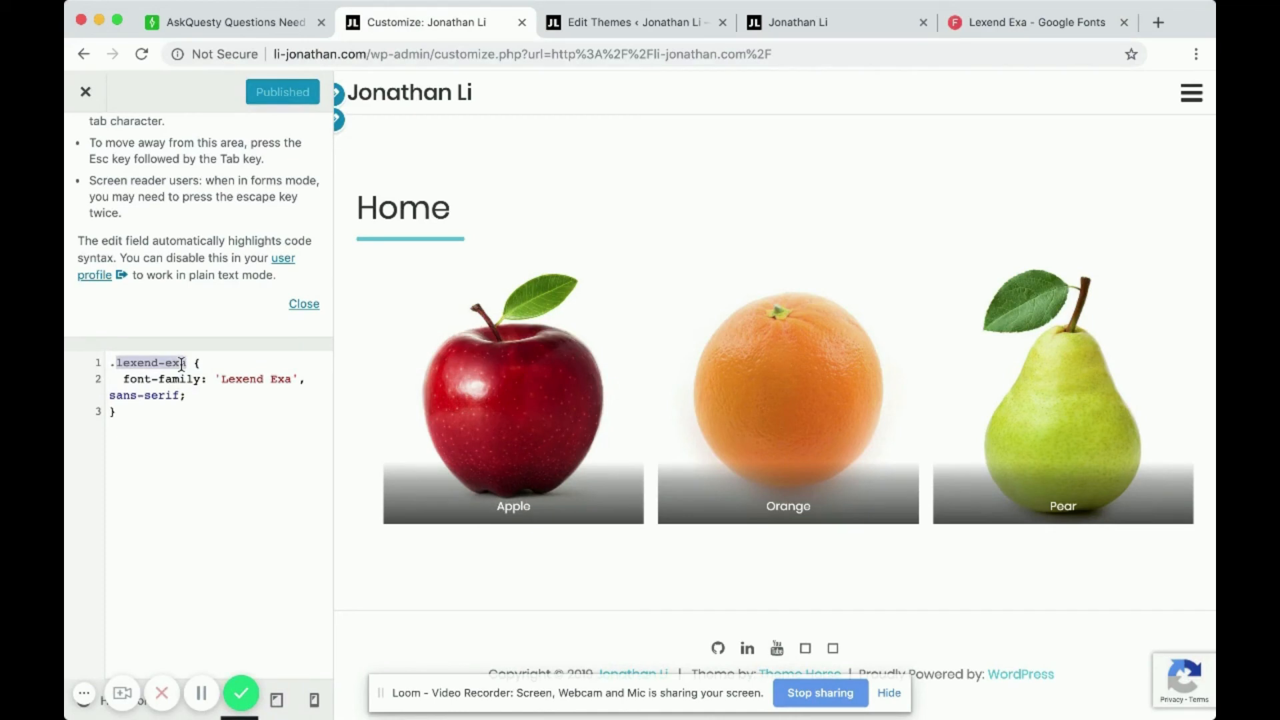
click(630, 26)
click(899, 25)
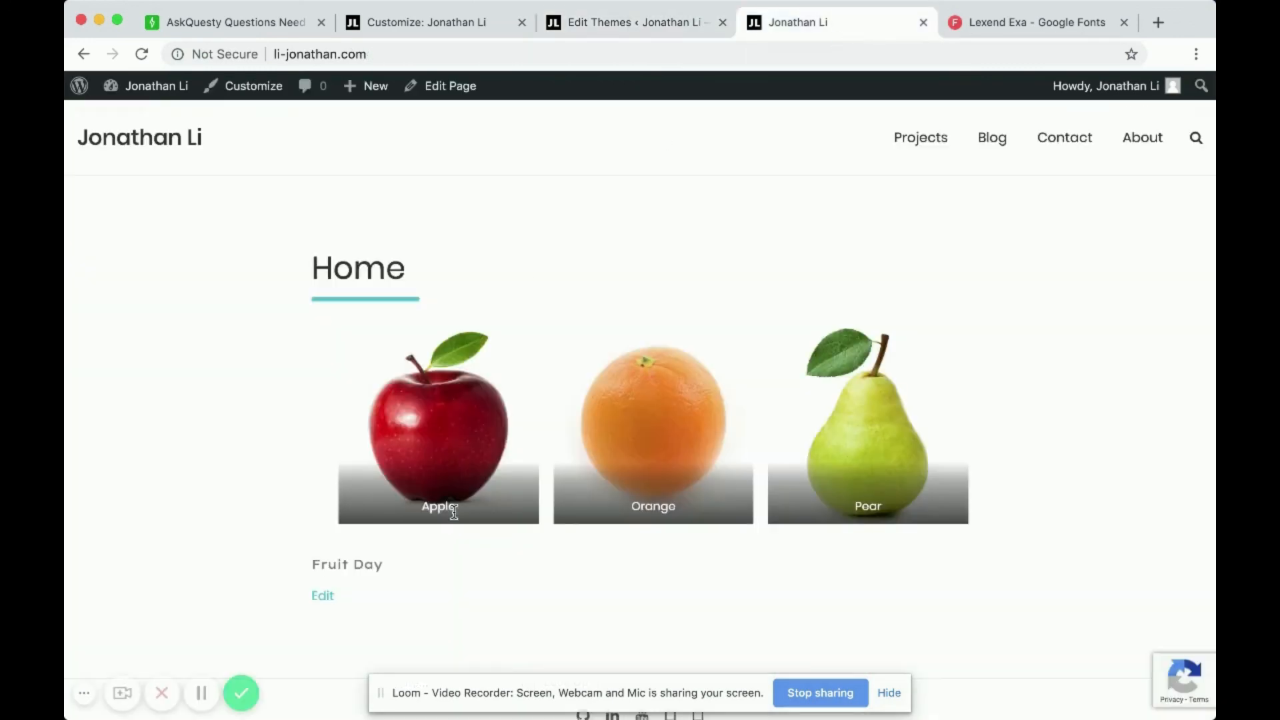
Open the Home page for editing and check the Additional CSS Class assigned to the "Fruit Day" paragraph
scroll(400, 400, down, 2)
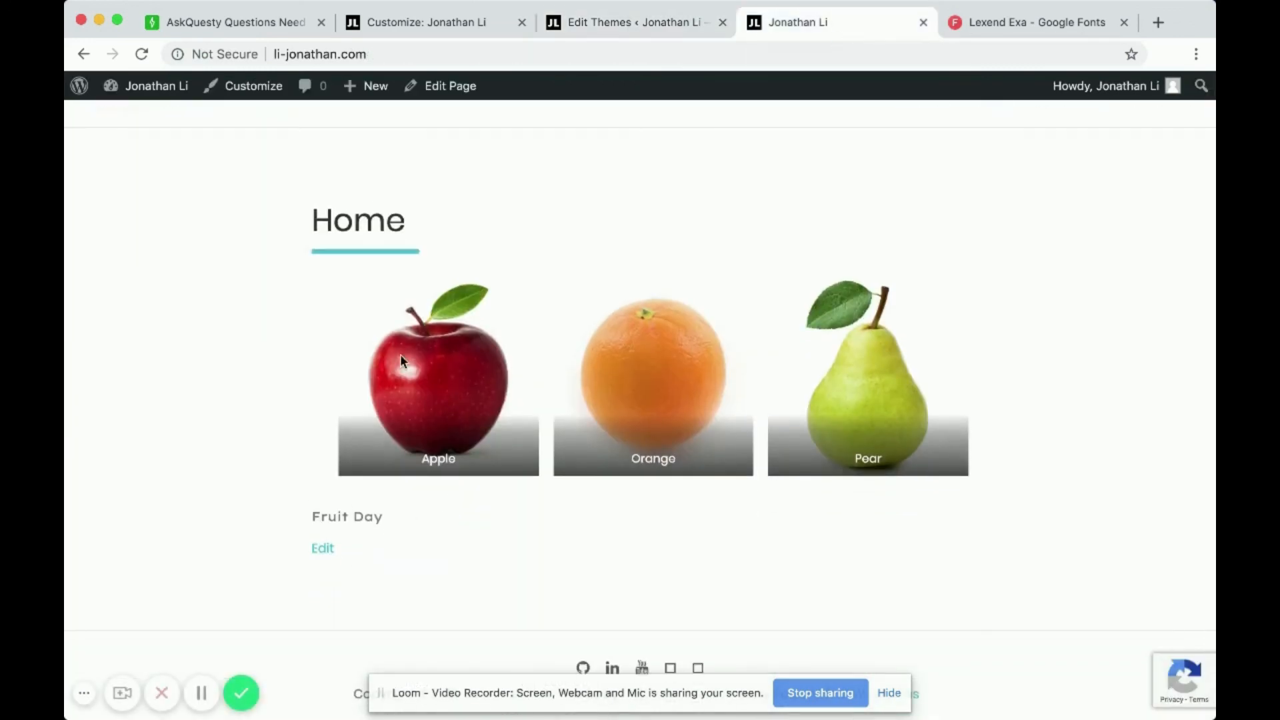
click(322, 551)
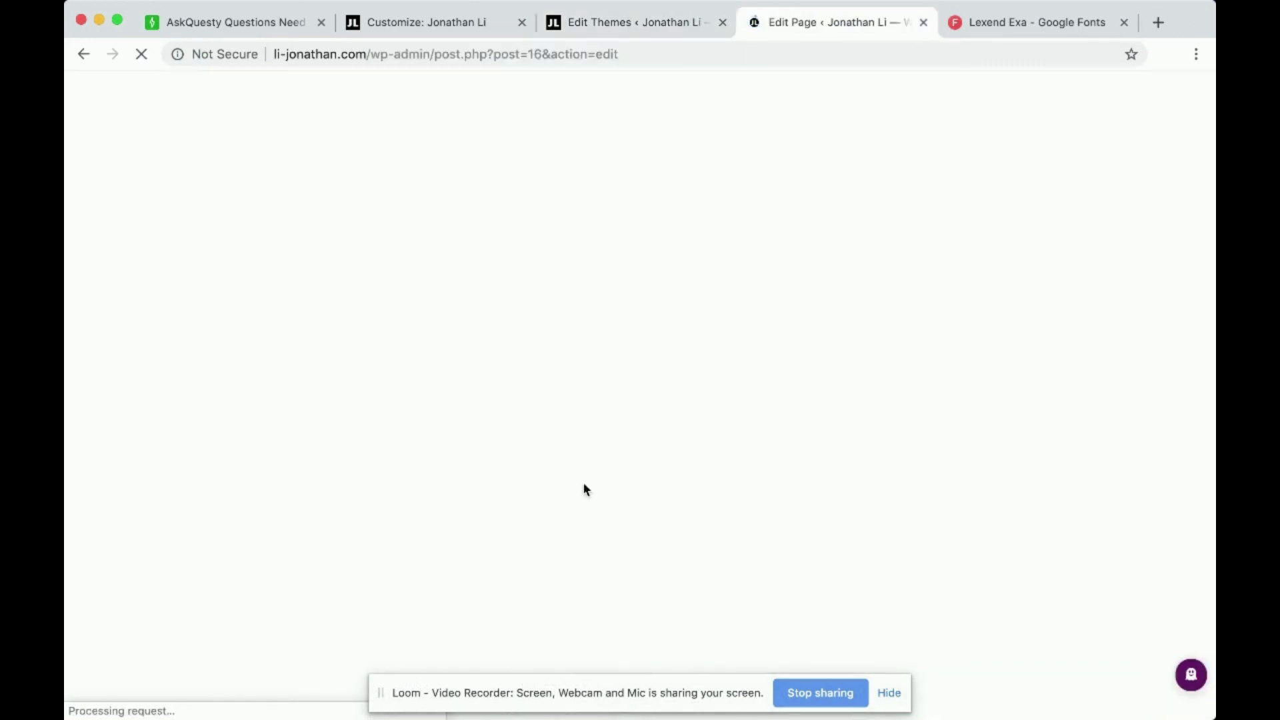
drag(400, 518, 272, 526)
click(1133, 536)
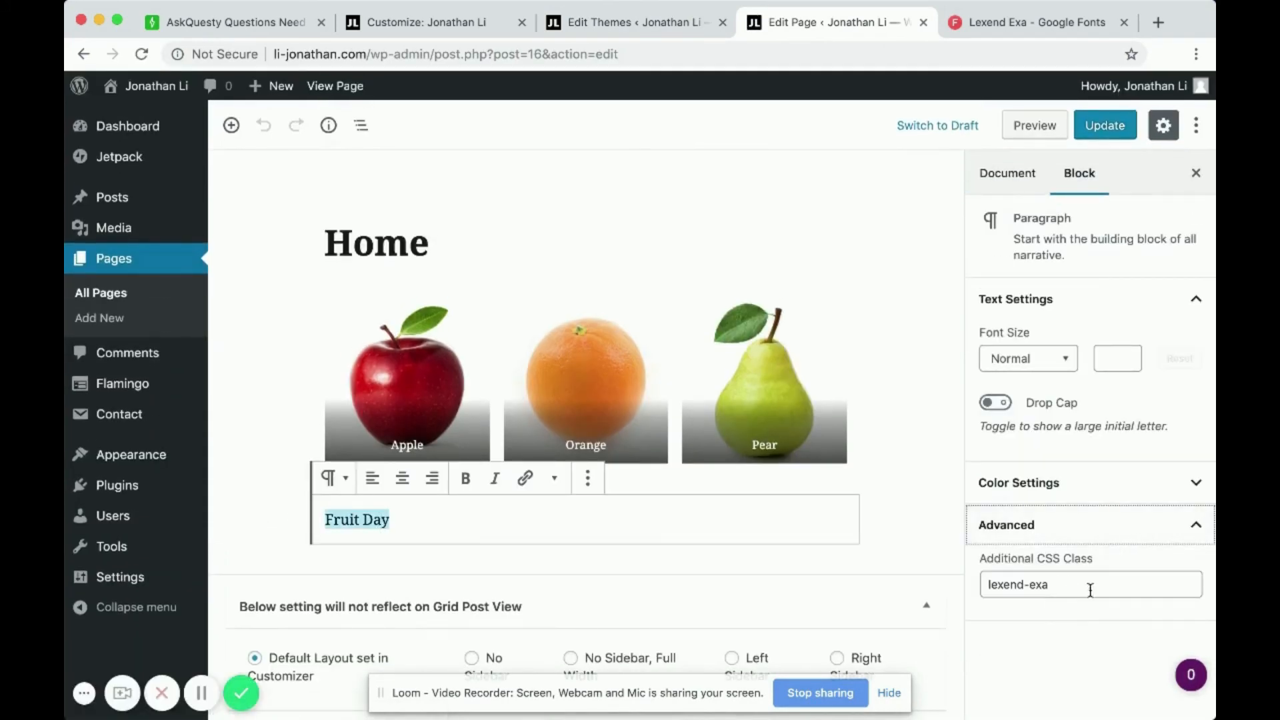
drag(1095, 583, 964, 596)
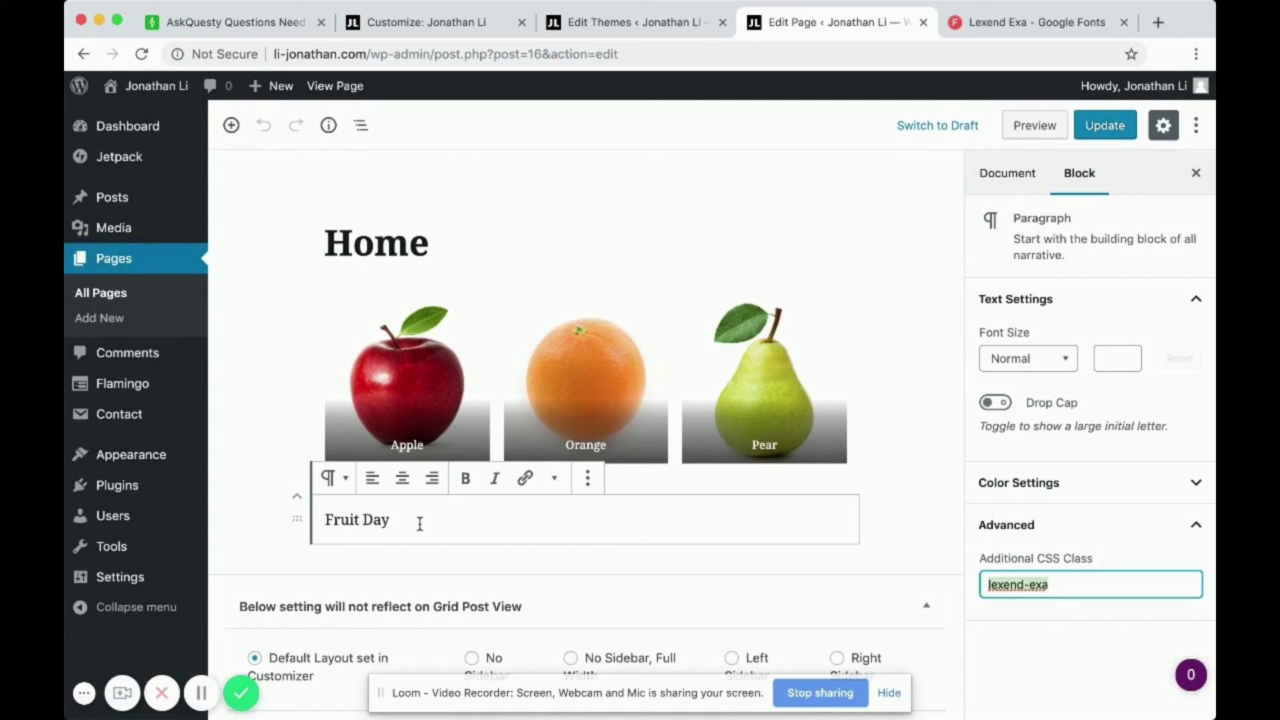
Compare the "Fruit Day" paragraph text with its lexend-exa class in the block's advanced settings
drag(400, 520, 326, 526)
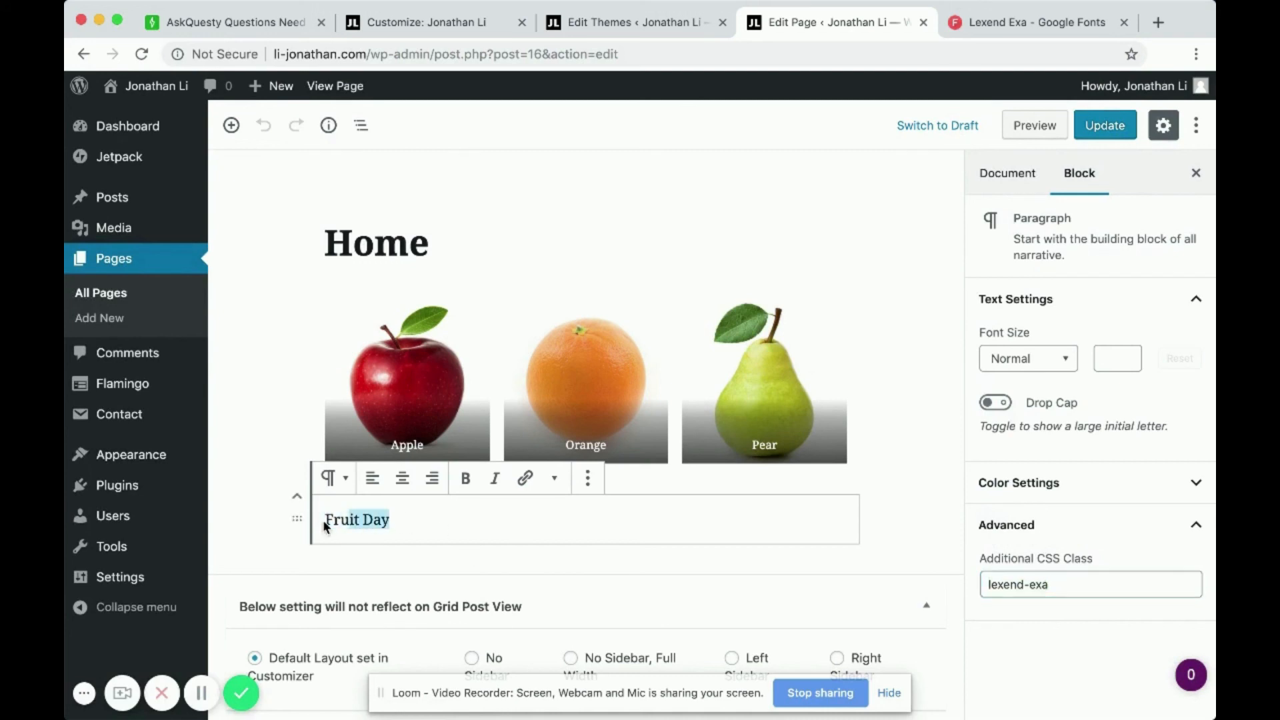
click(1085, 592)
drag(1097, 584, 985, 584)
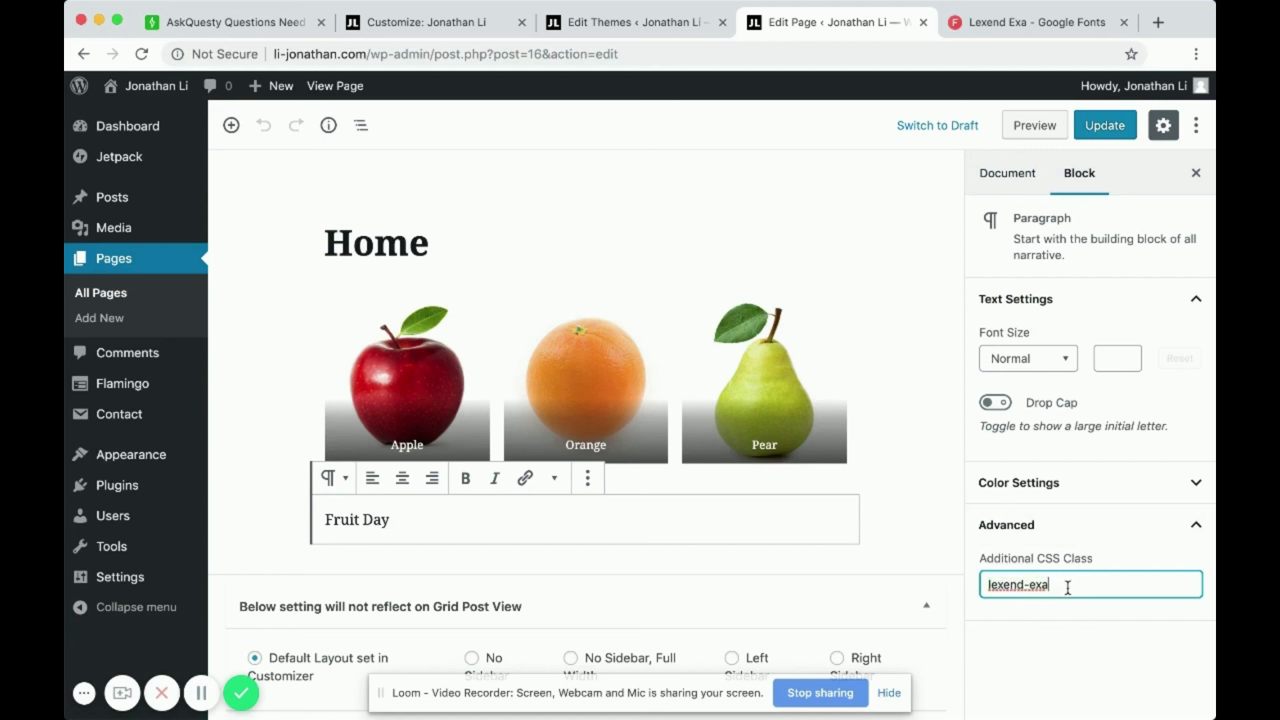
click(400, 519)
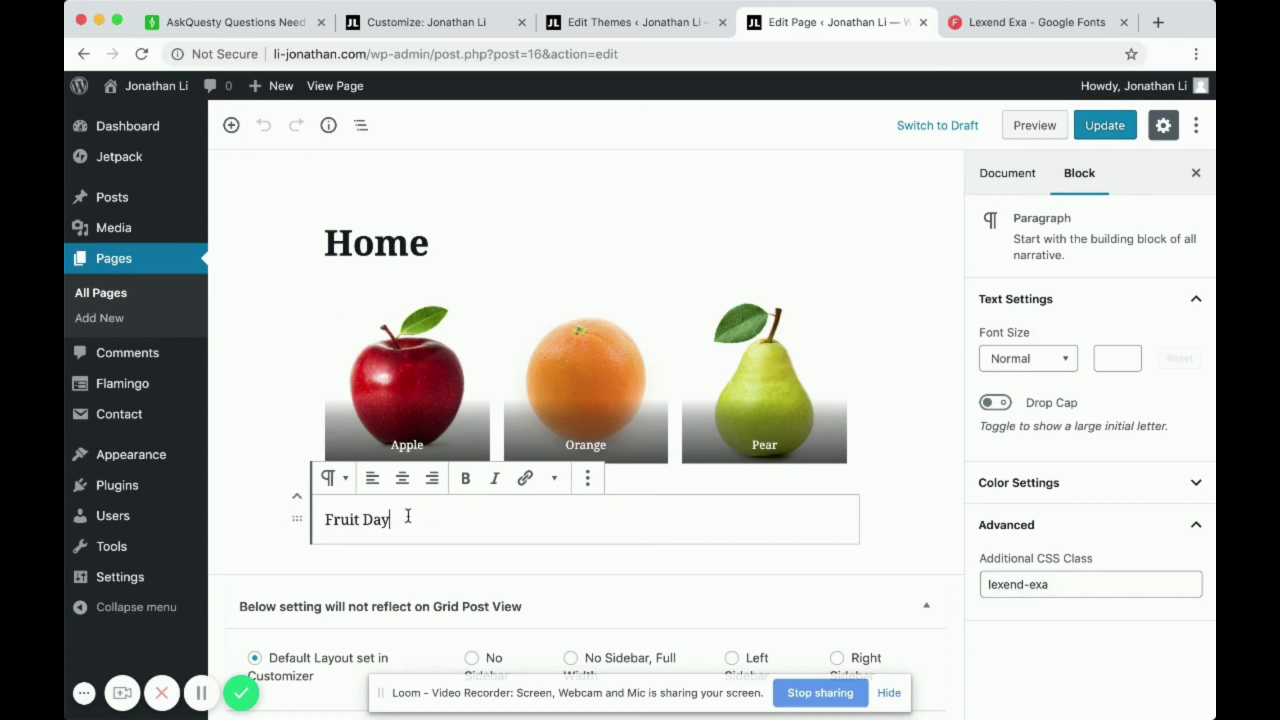
mouse_move(409, 517)
mouse_down()
mouse_move(322, 518)
mouse_move(392, 517)
mouse_up()
click(340, 518)
click(416, 517)
Revisit the Lexend Exa embed code on Google Fonts and switch to the question list in Airtable
click(1011, 26)
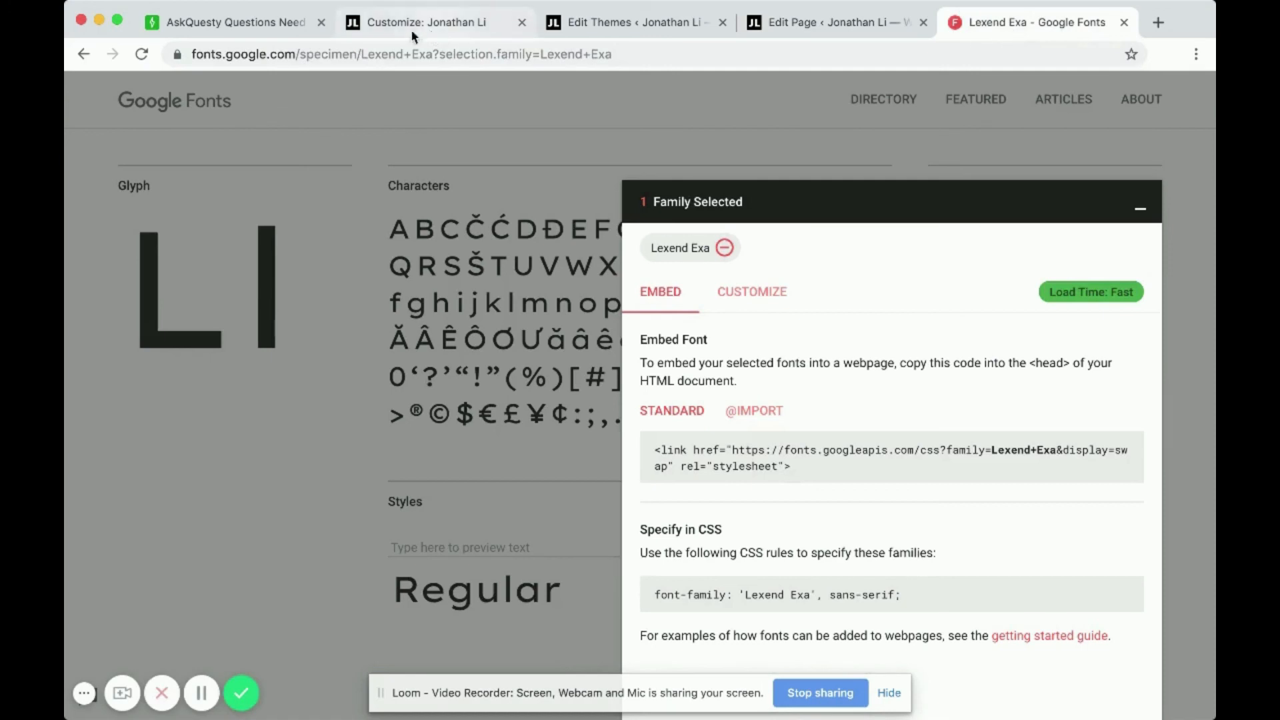
click(212, 24)
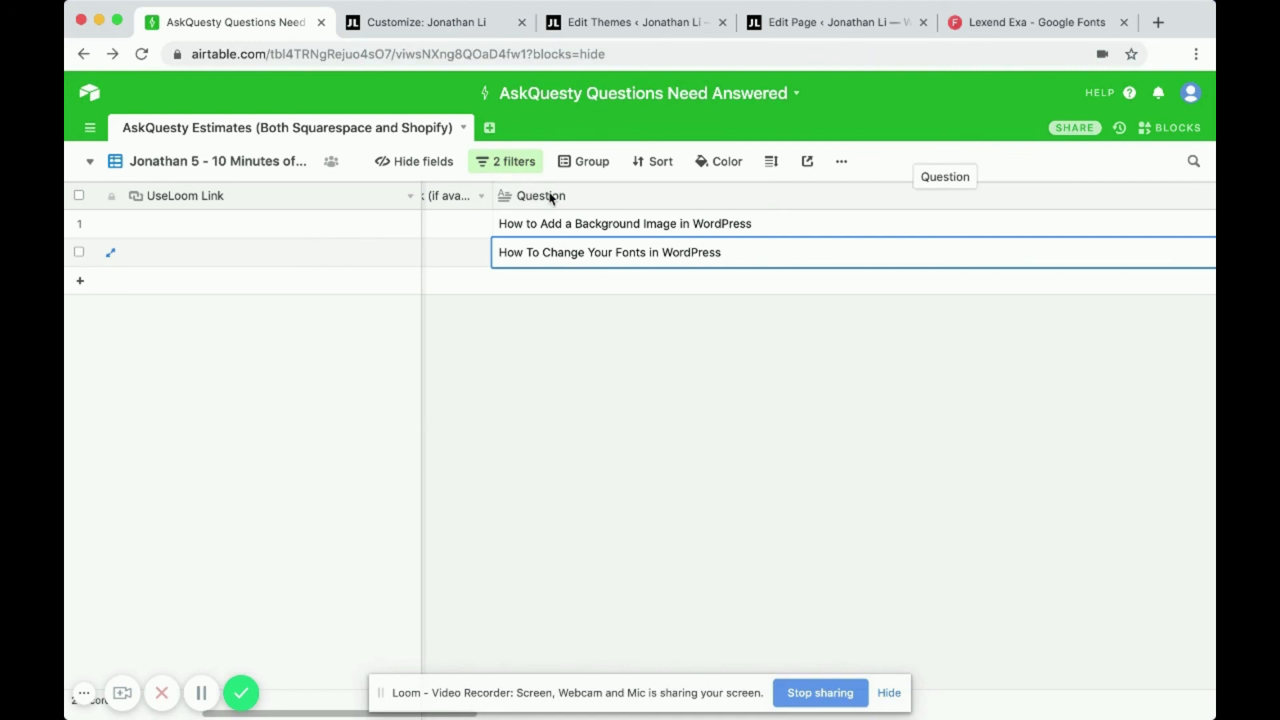
Return to the WordPress admin, view the installed plugins and locate the Google Fonts Typography entry
click(431, 22)
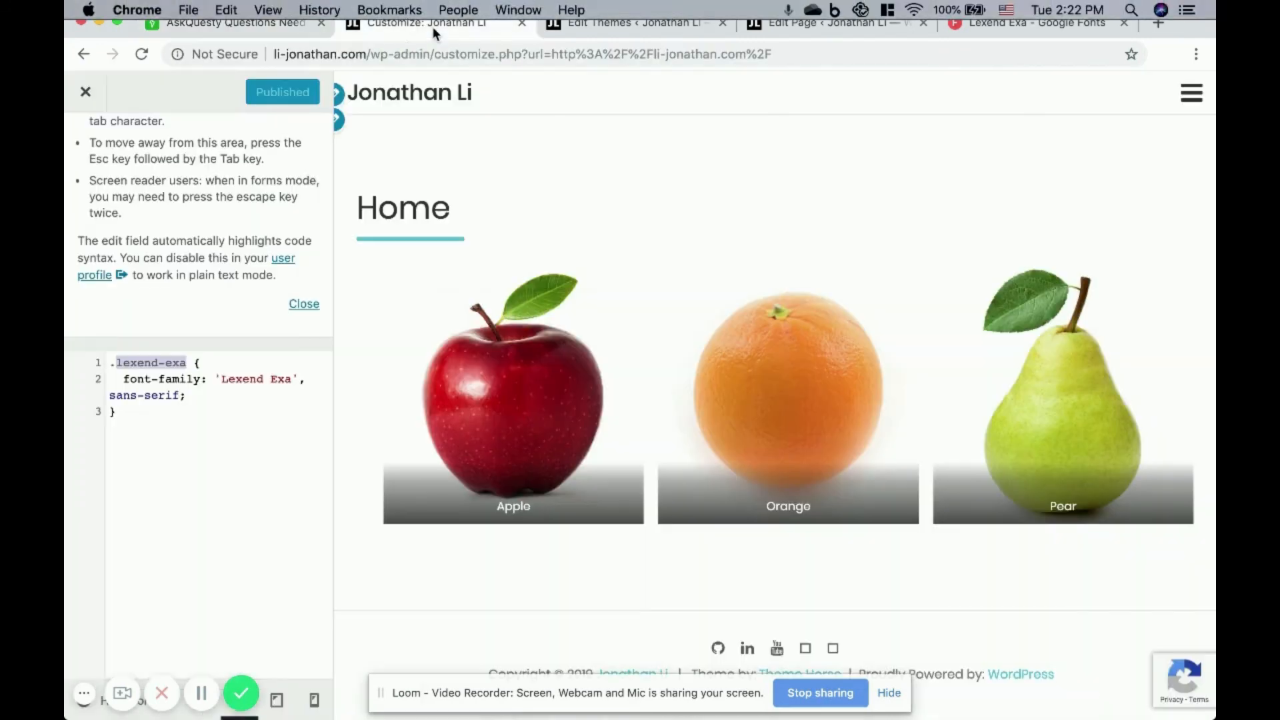
click(632, 25)
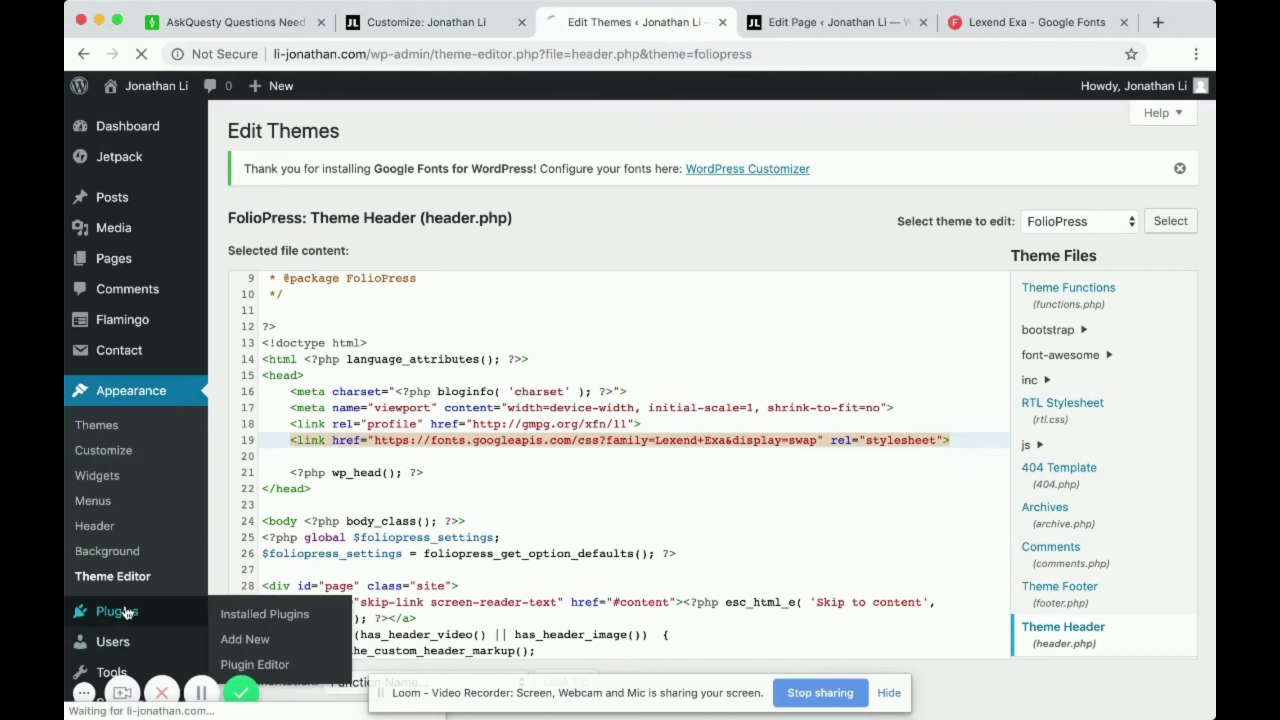
click(272, 615)
scroll(337, 494, down, 3)
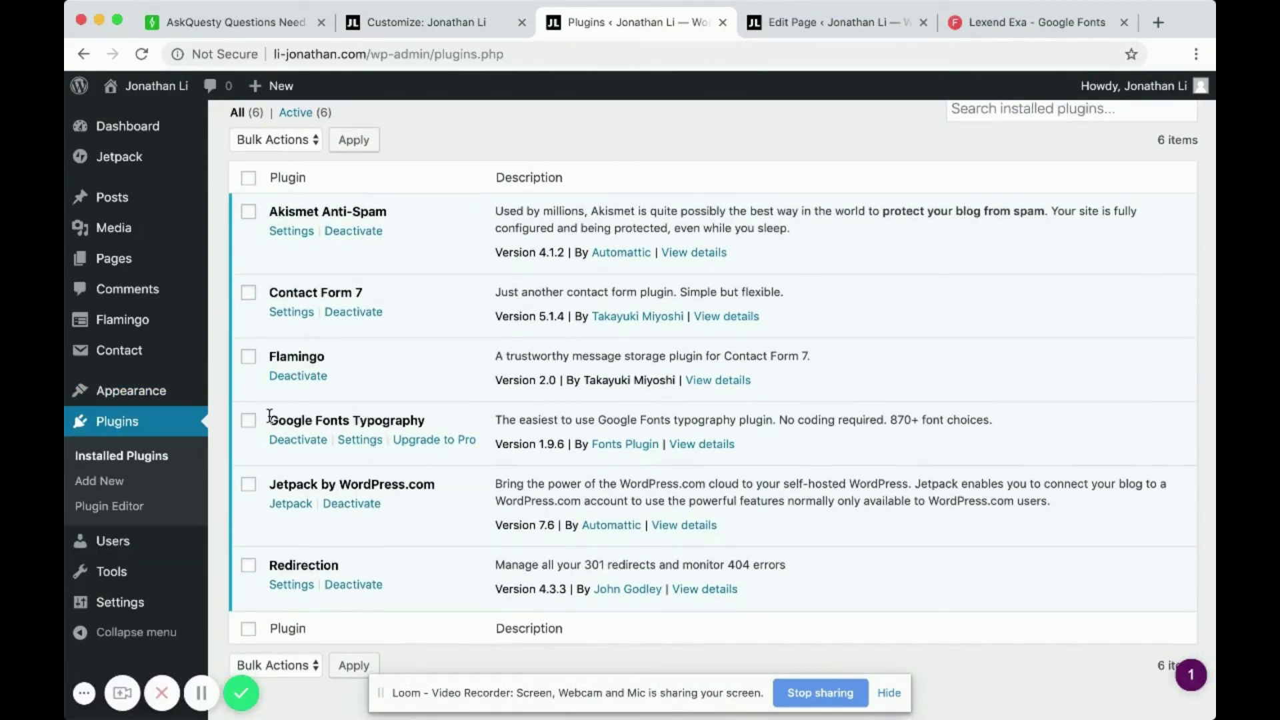
mouse_move(269, 416)
mouse_down()
mouse_move(423, 417)
mouse_move(271, 422)
mouse_up()
click(460, 423)
click(532, 309)
Review the Google Fonts embed code and the Customizer's .lexend-exa rule, finishing on the Airtable question list
click(1034, 25)
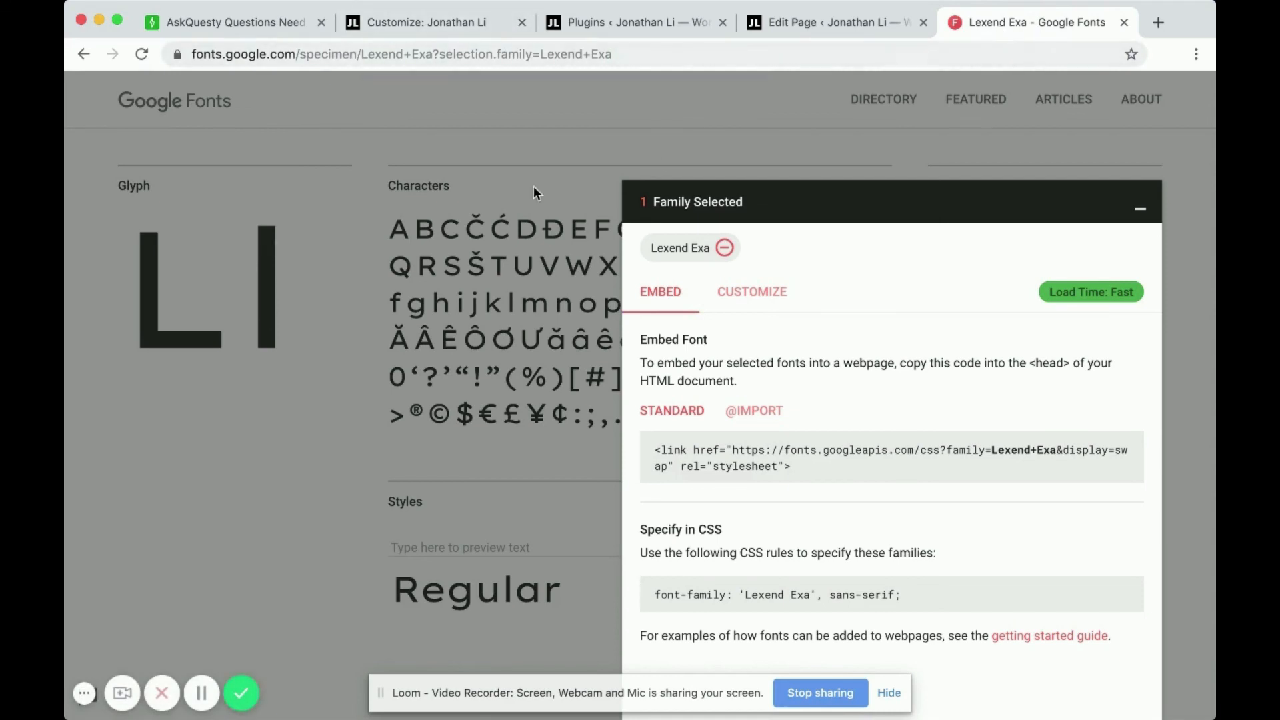
click(409, 24)
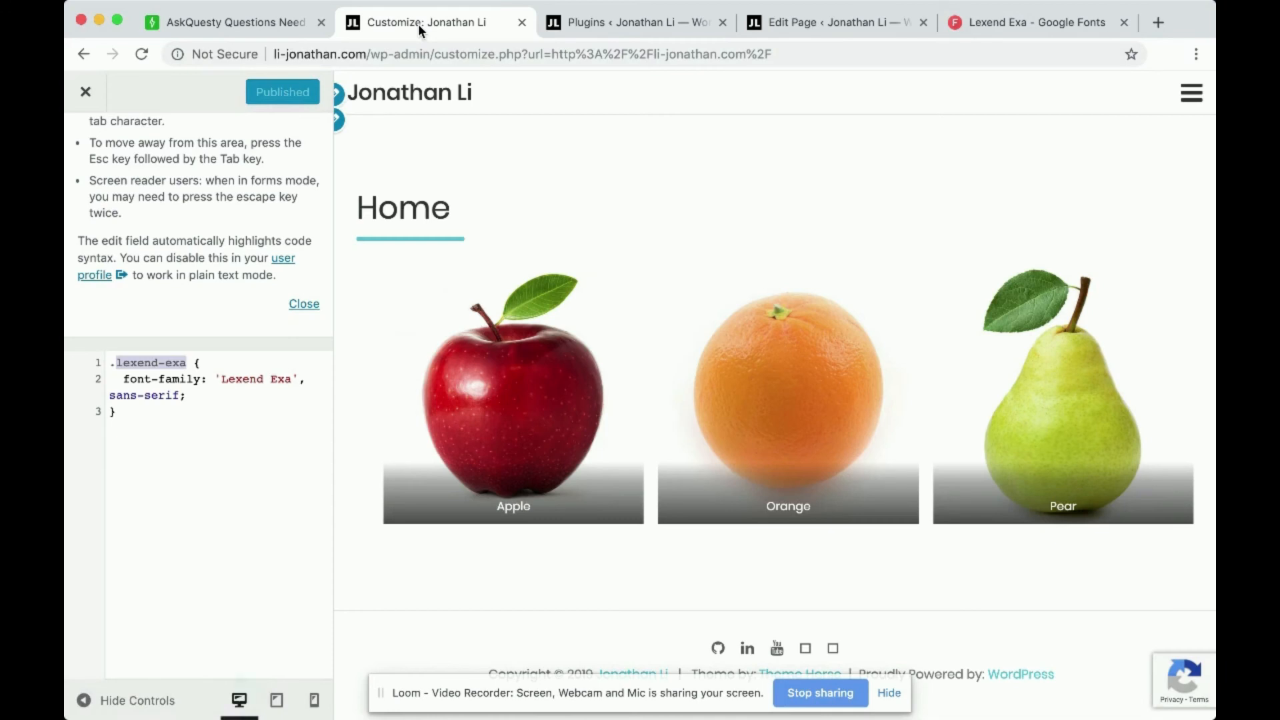
click(265, 429)
key(super+a)
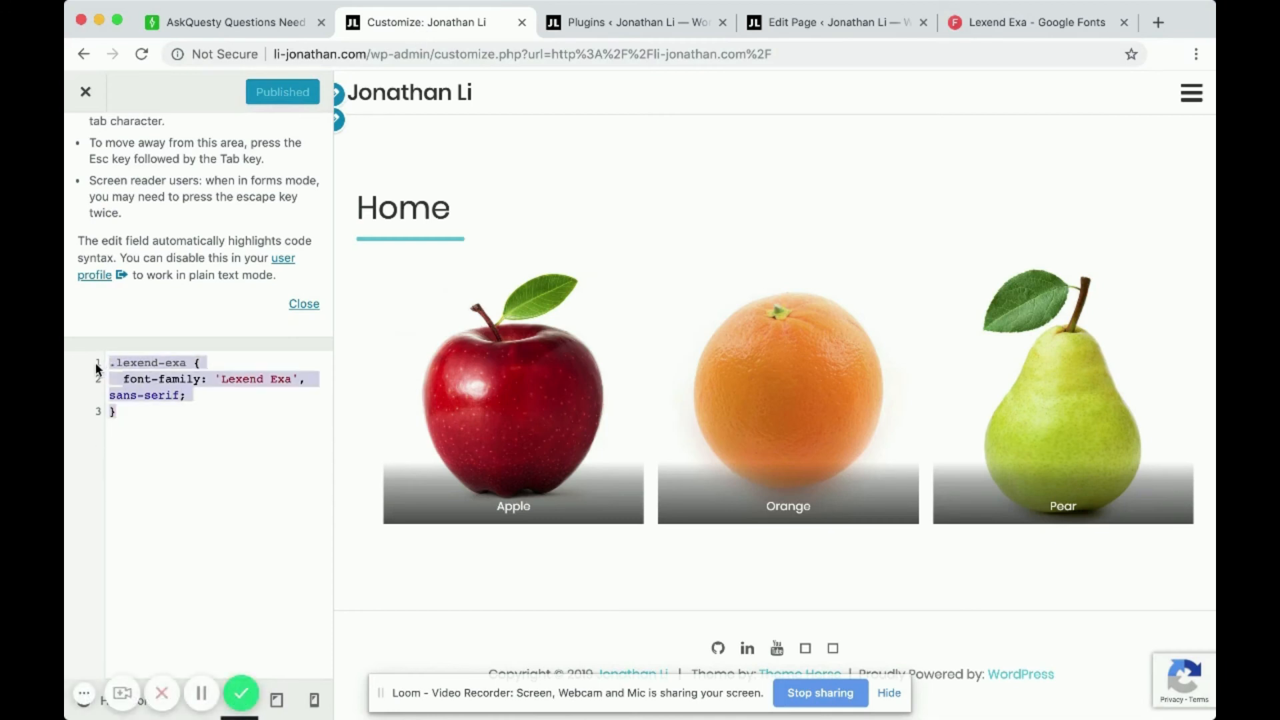
click(203, 433)
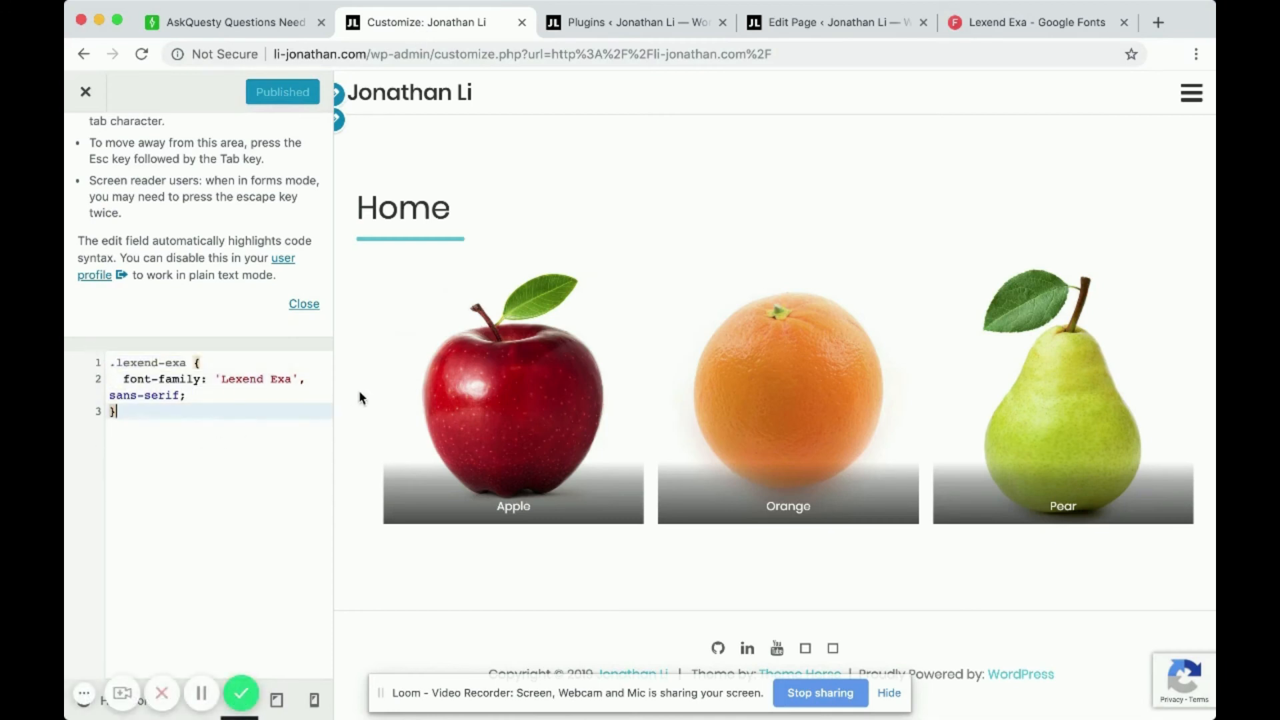
click(231, 24)
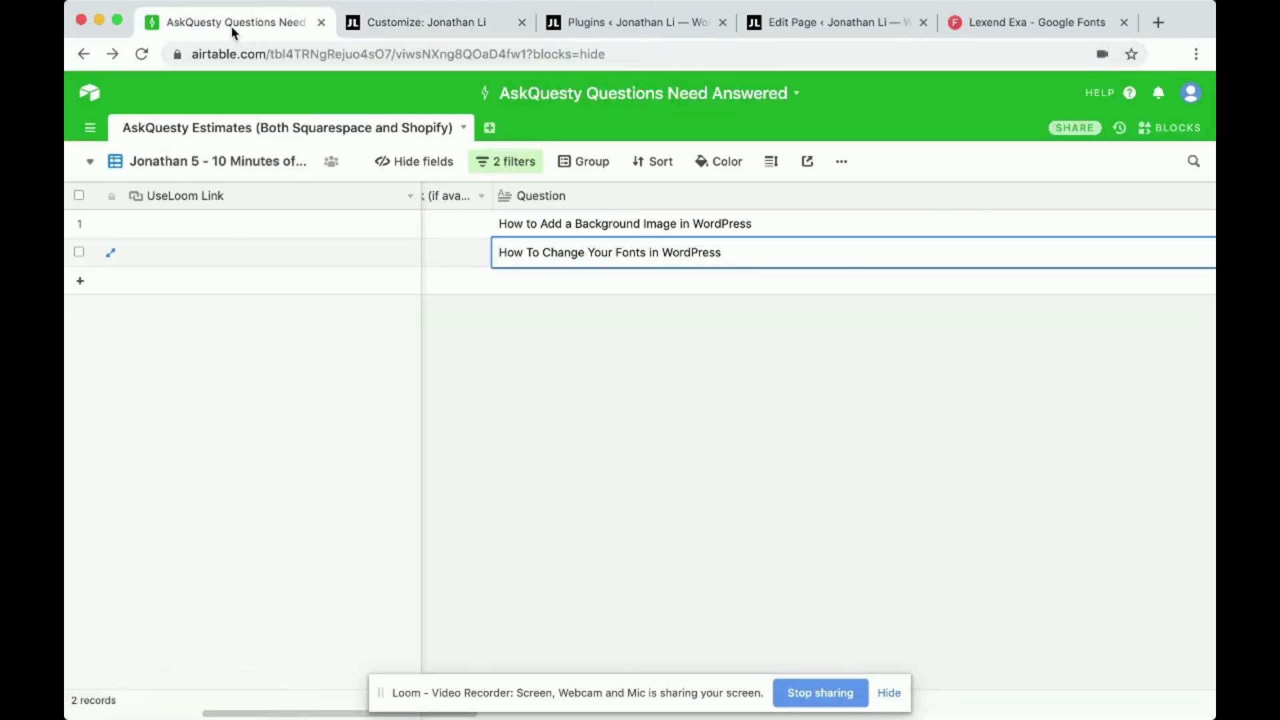